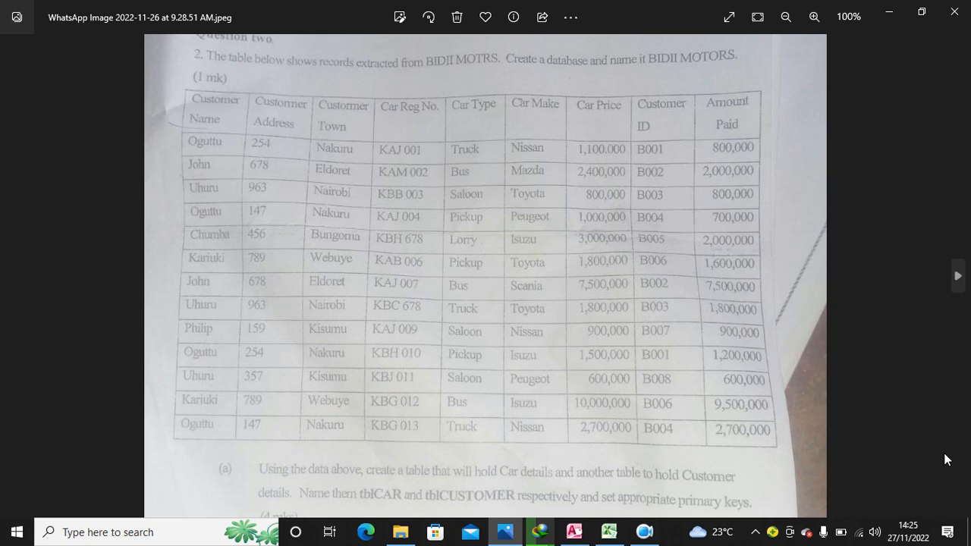
# Examine the BIDII MOTORS records table and the tasks (a) to (c) in the exam question image.
pyautogui.moveTo(574, 397); pyautogui.dragTo(549, 255)
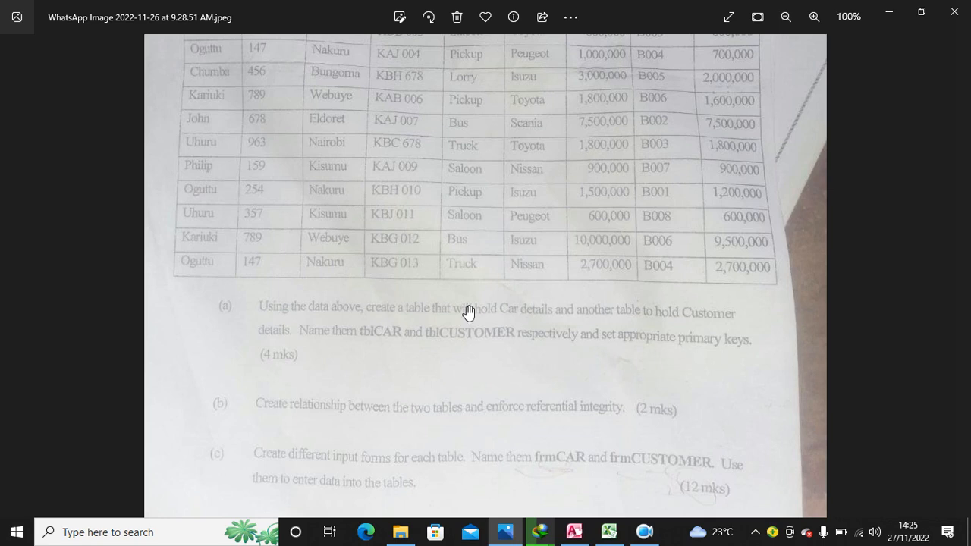
pyautogui.scroll(-1, 468, 311)
pyautogui.scroll(2, 468, 311)
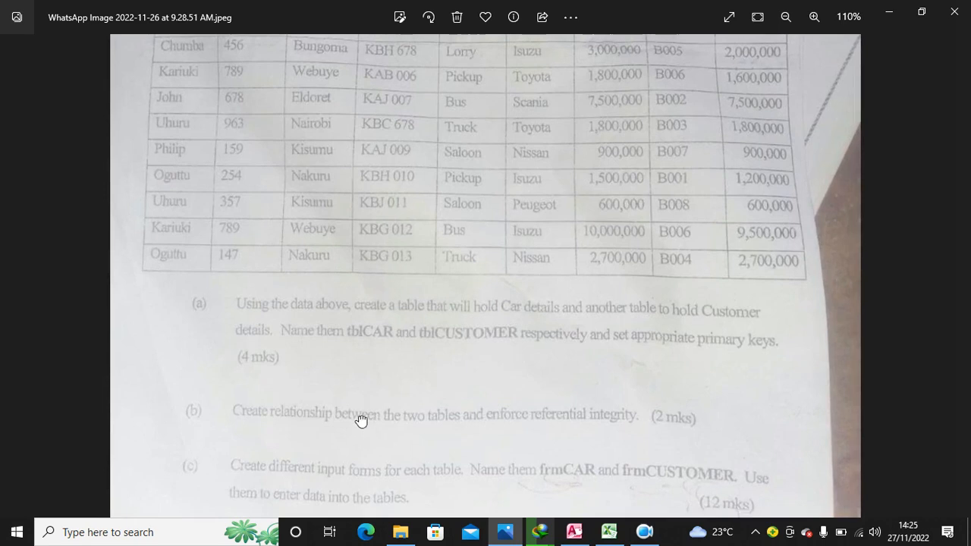
pyautogui.moveTo(367, 432); pyautogui.dragTo(367, 335)
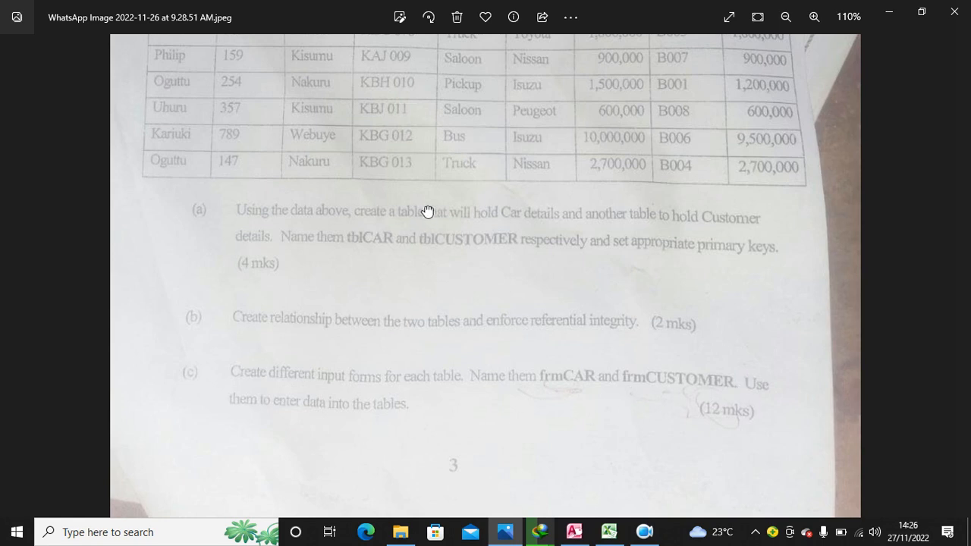
pyautogui.scroll(3, 427, 212)
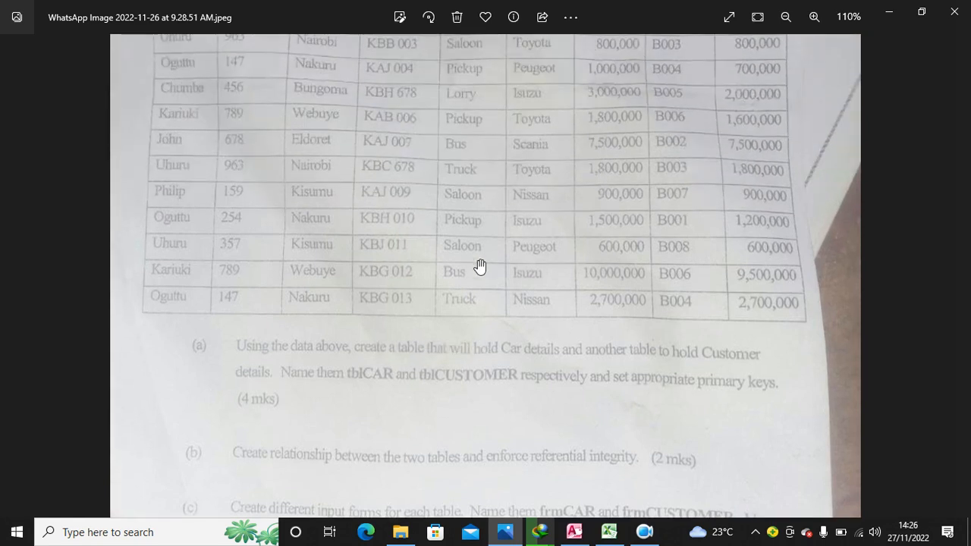
pyautogui.scroll(3, 488, 351)
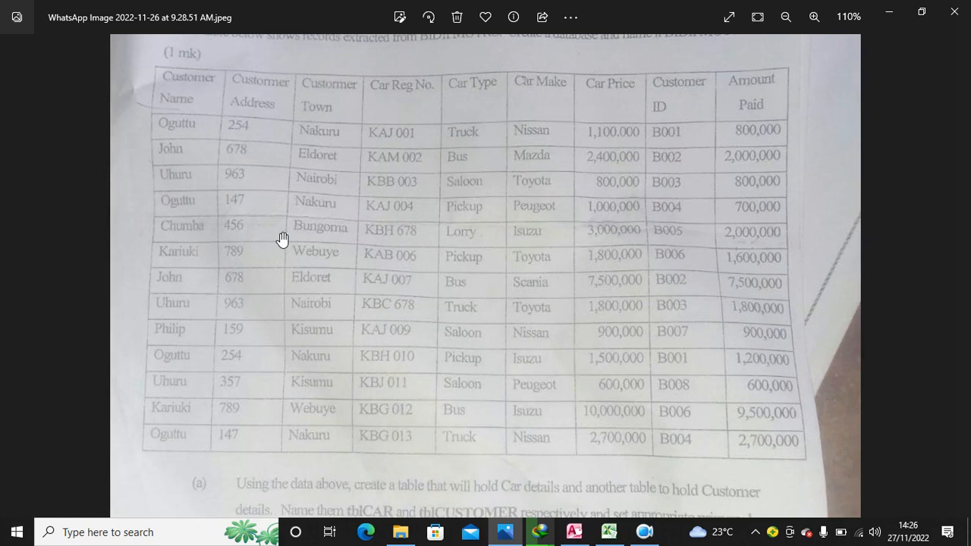
pyautogui.scroll(2, 232, 205)
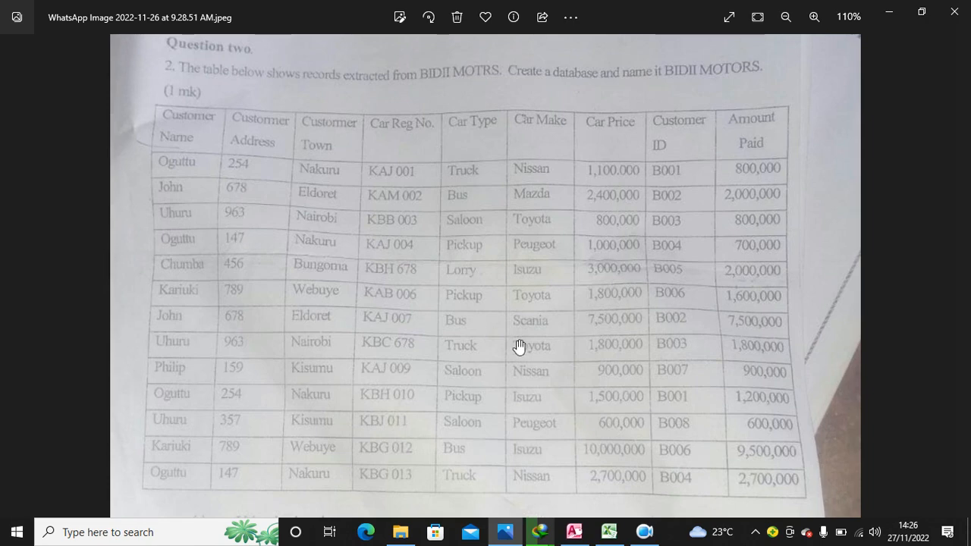
# Switch to Access, make Car Reg No the primary key of CAR TABLE, and close the table with the change saved.
pyautogui.click(574, 532)
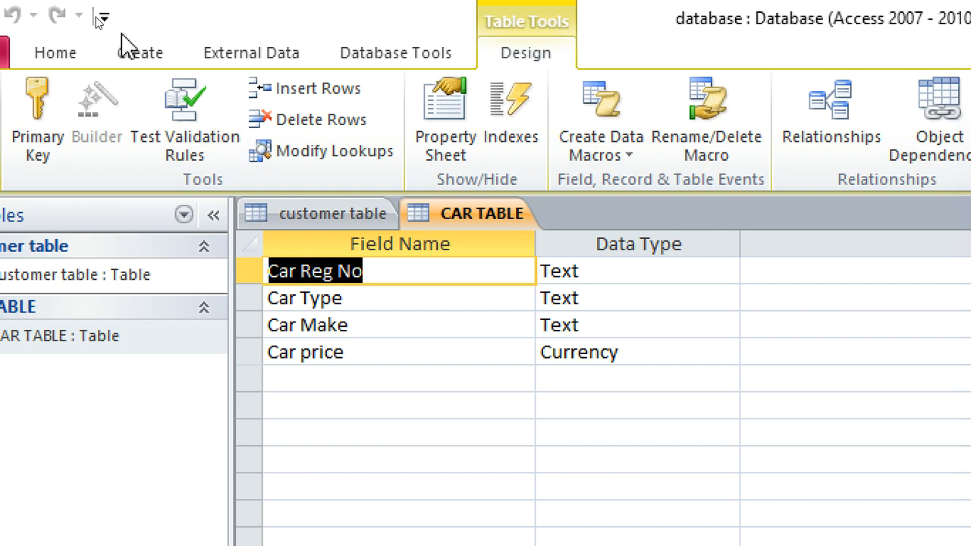
pyautogui.rightClick(398, 271)
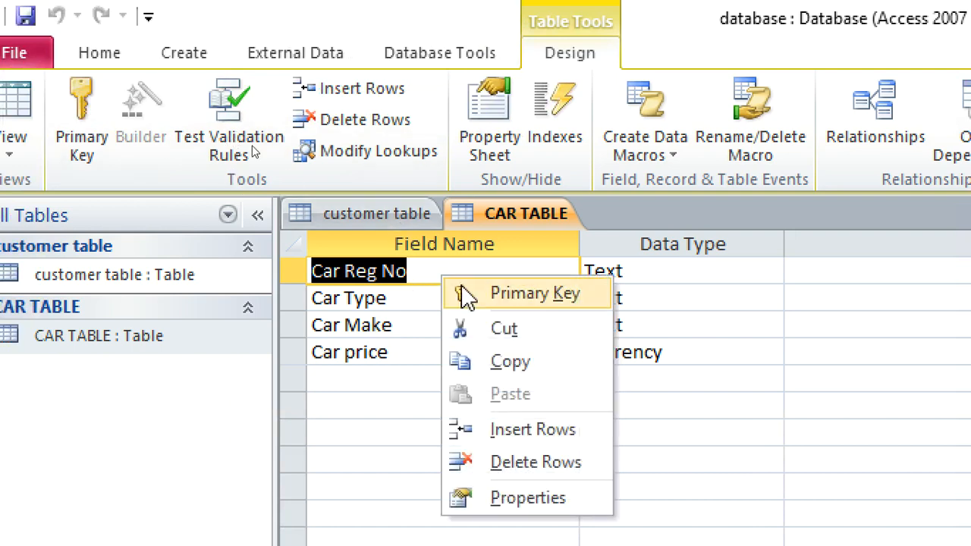
pyautogui.click(511, 295)
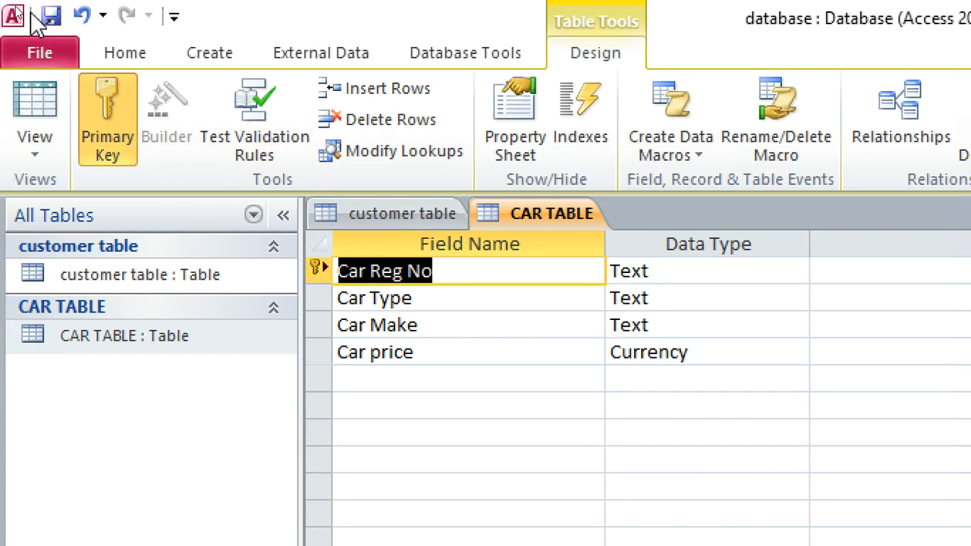
pyautogui.click(50, 15)
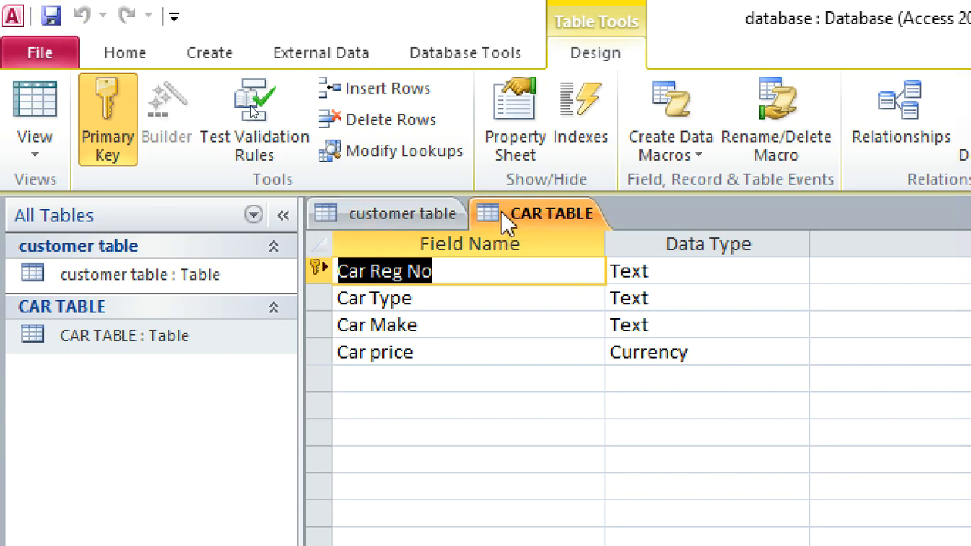
pyautogui.rightClick(523, 213)
pyautogui.click(585, 259)
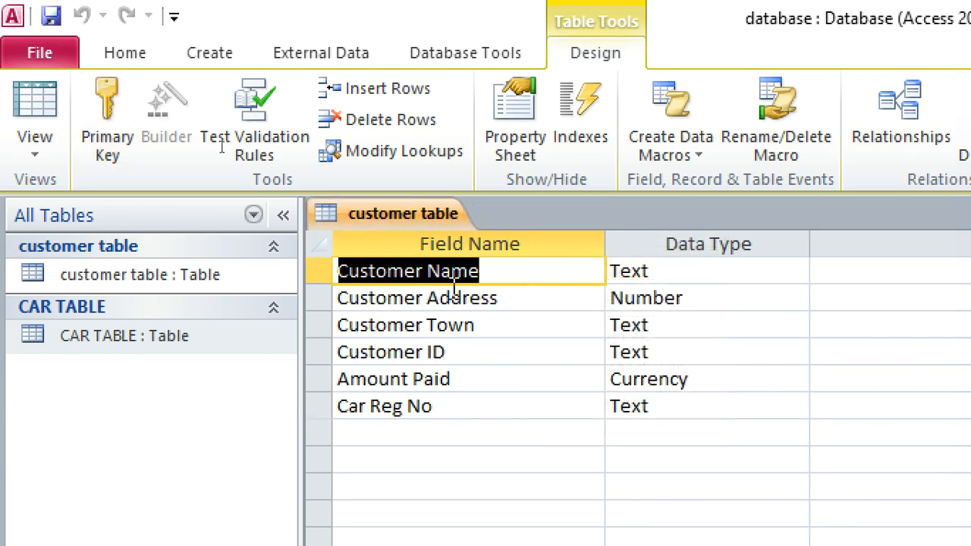
# Rename the CAR TABLE table as tblCAR.
pyautogui.rightClick(125, 339)
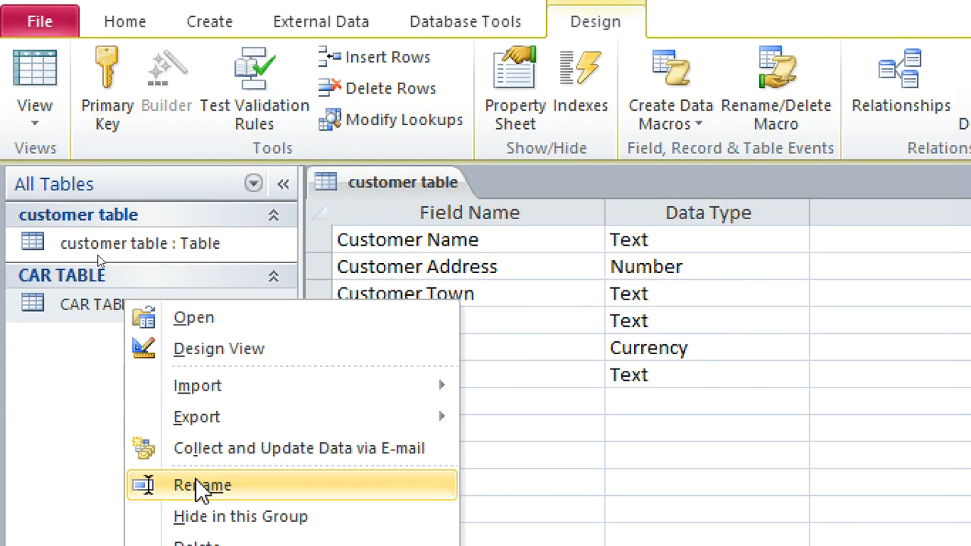
pyautogui.click(201, 517)
pyautogui.write('t')
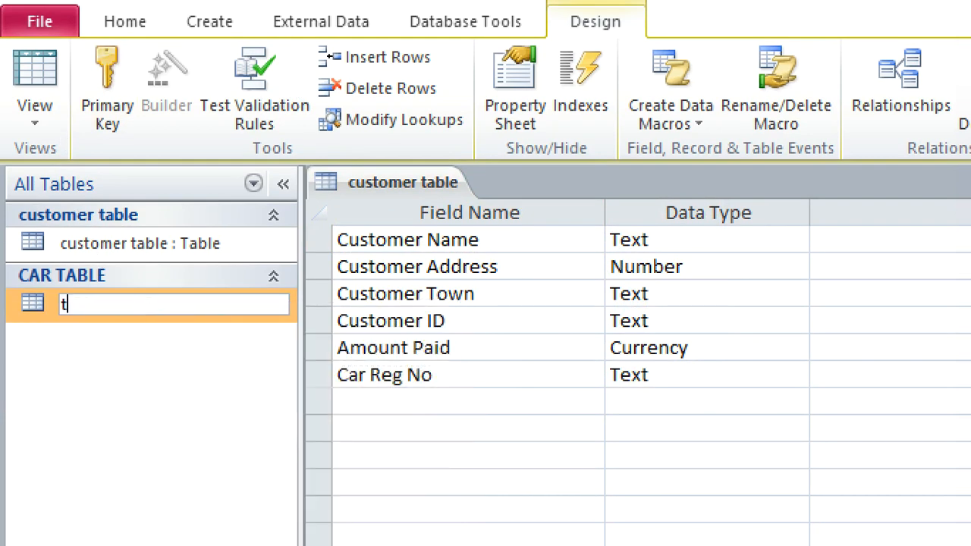
pyautogui.write('blCAR')
pyautogui.press('Return')
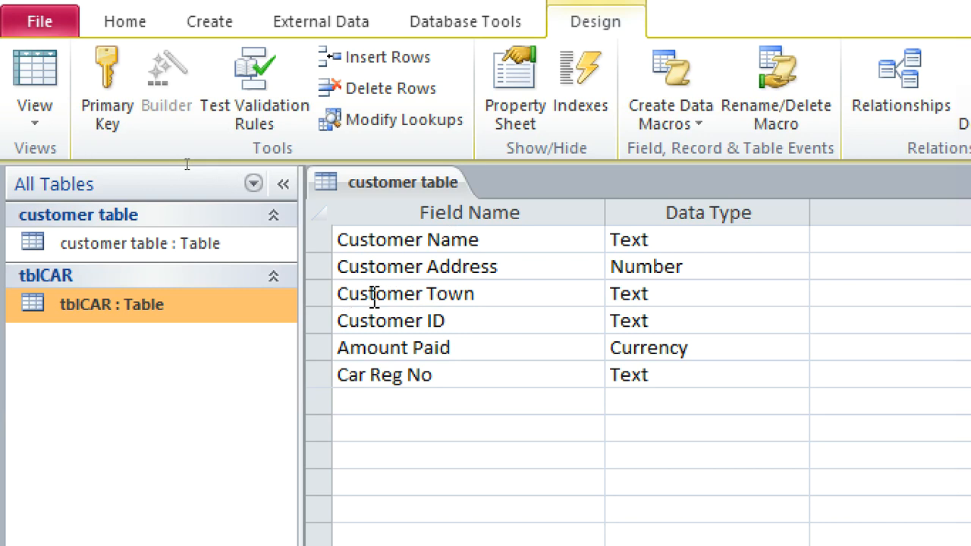
# Set the data type of the Customer Address field in the customer table to Text.
pyautogui.doubleClick(728, 269)
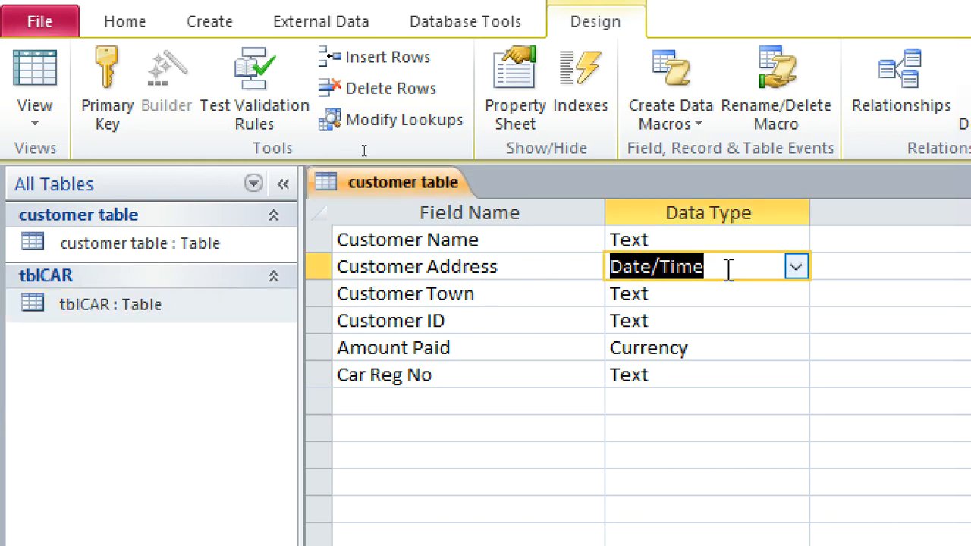
pyautogui.write('Text')
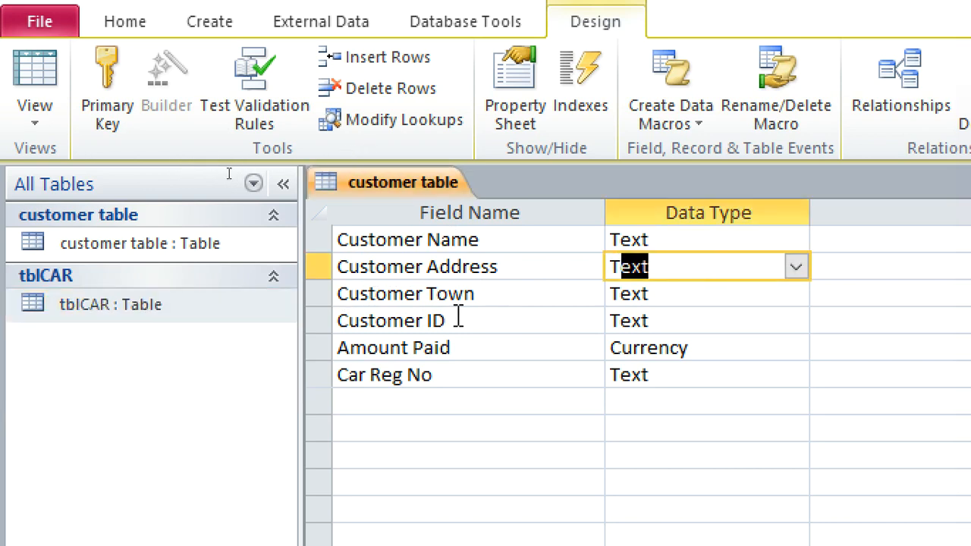
pyautogui.click(479, 320)
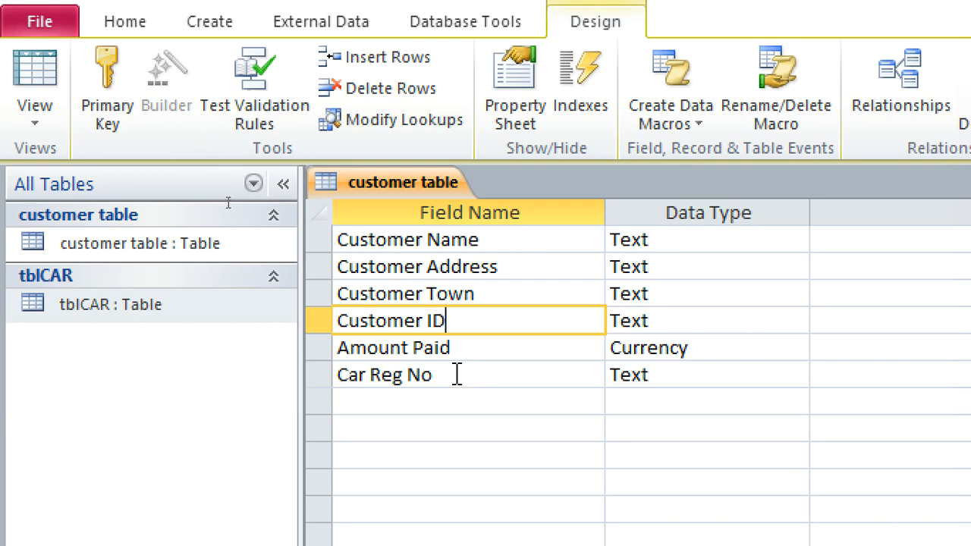
# Select the Car Reg No field row in the customer table and close the table, saving its design changes.
pyautogui.moveTo(455, 373); pyautogui.dragTo(326, 371)
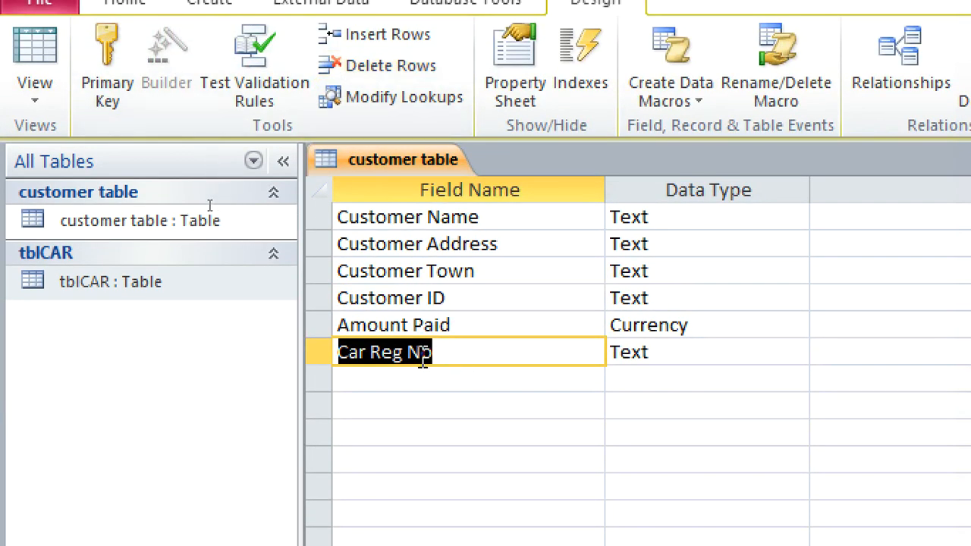
pyautogui.click(325, 353)
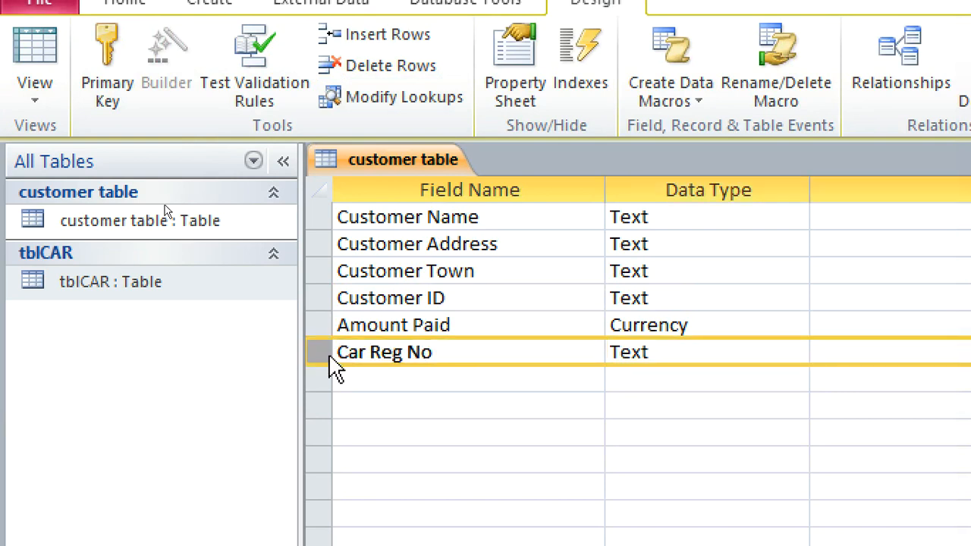
pyautogui.rightClick(373, 159)
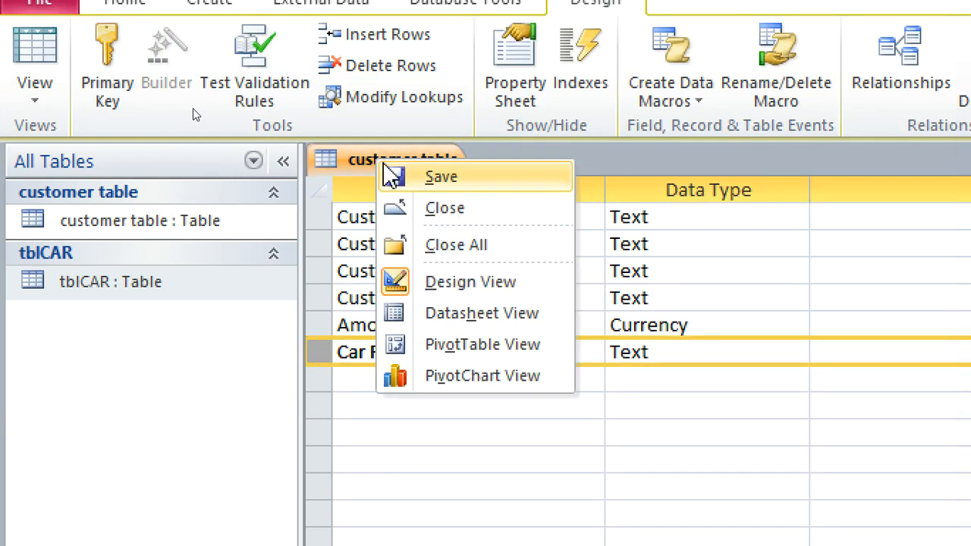
pyautogui.click(447, 212)
pyautogui.moveTo(704, 427); pyautogui.dragTo(471, 326)
pyautogui.click(623, 429)
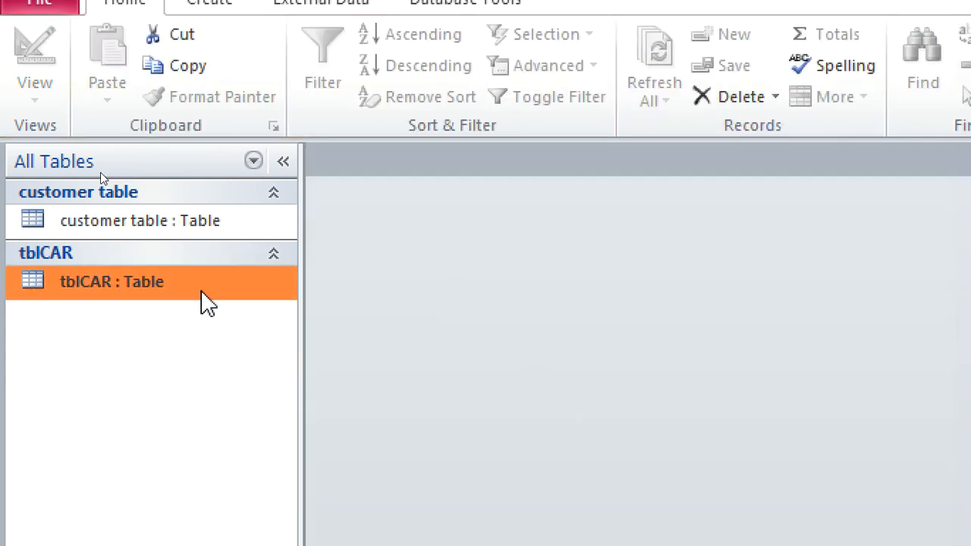
# Rename the customer table as tblCUSTOMER.
pyautogui.rightClick(152, 236)
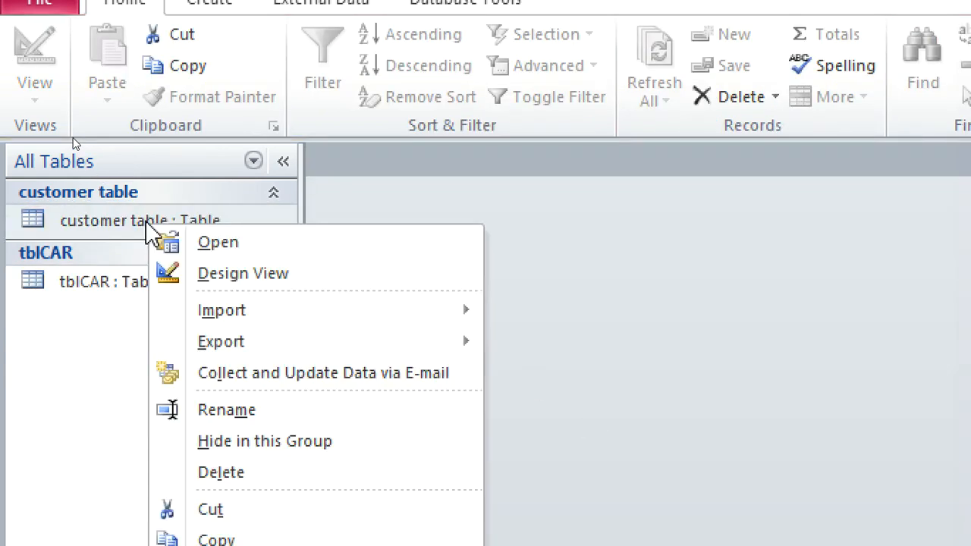
pyautogui.click(256, 414)
pyautogui.write('t')
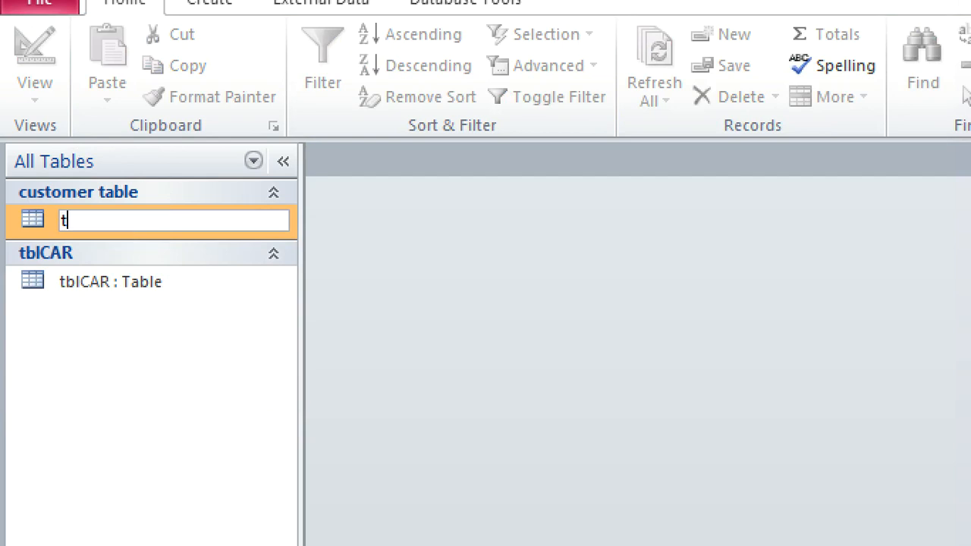
pyautogui.write('blCUSTOMER')
pyautogui.press('Return')
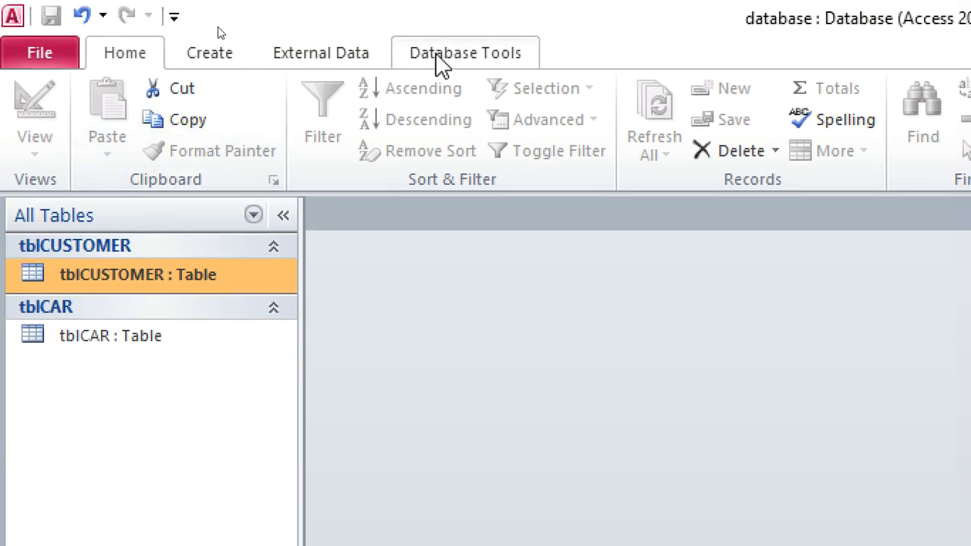
# Open the database relationships layout and add the tblCAR and tblCUSTOMER tables to it.
pyautogui.click(436, 59)
pyautogui.click(353, 119)
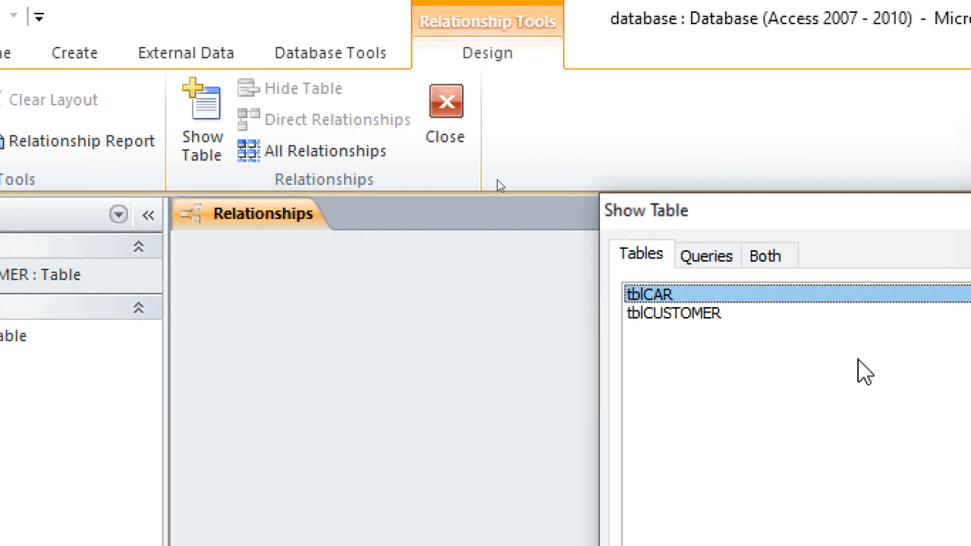
pyautogui.doubleClick(662, 296)
pyautogui.doubleClick(675, 313)
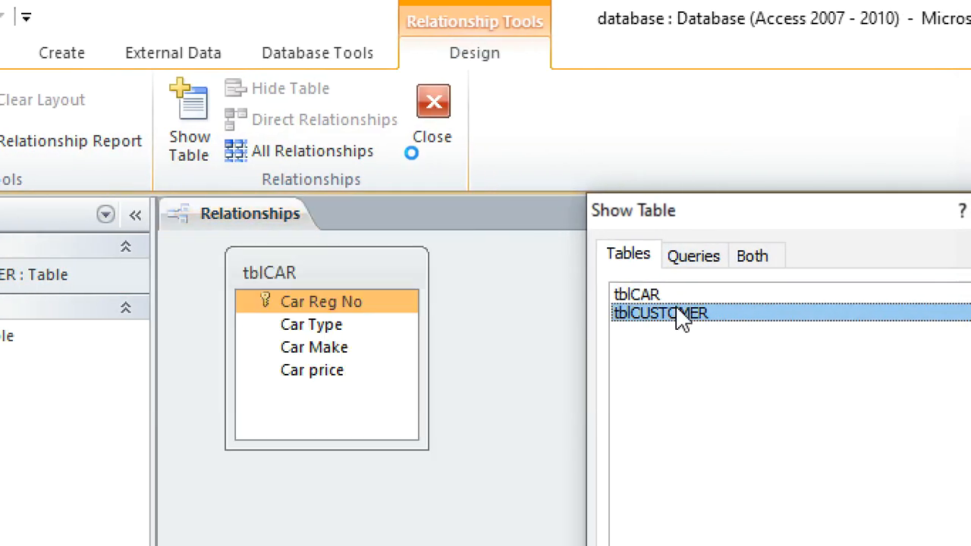
pyautogui.moveTo(657, 224); pyautogui.dragTo(336, 206)
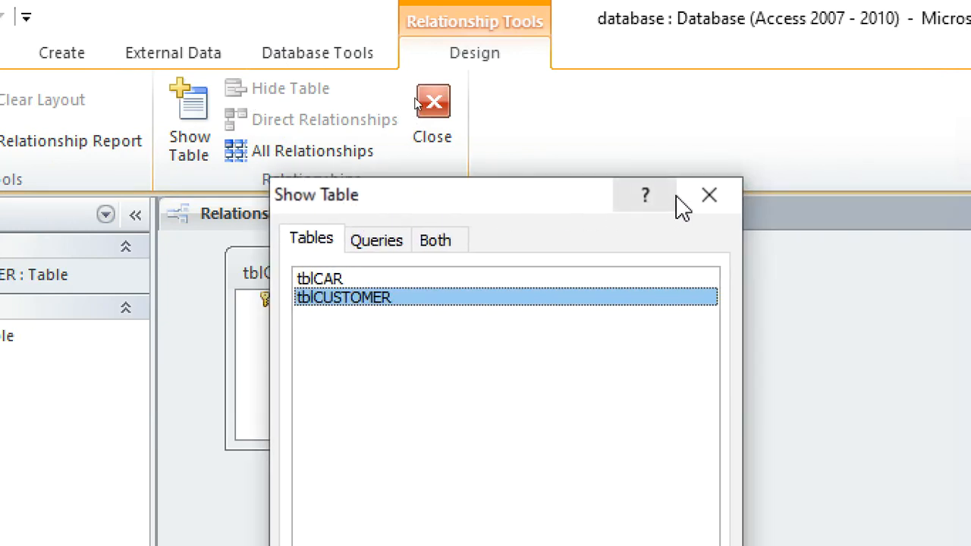
pyautogui.click(710, 194)
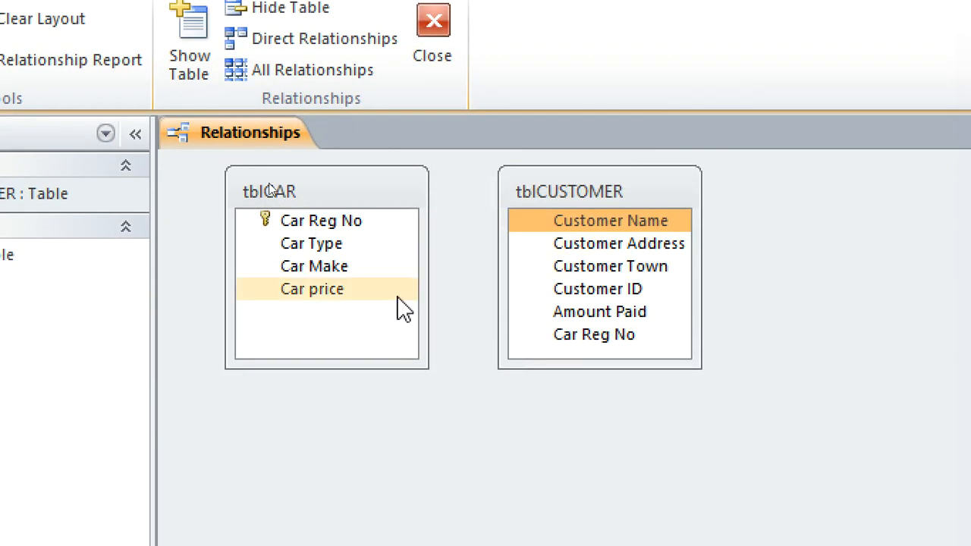
# Relate Car Reg No in tblCAR to Car Reg No in tblCUSTOMER with referential integrity enforced, and close the relationships layout.
pyautogui.moveTo(331, 223); pyautogui.dragTo(591, 333)
pyautogui.moveTo(697, 161); pyautogui.dragTo(425, 62)
pyautogui.click(376, 262)
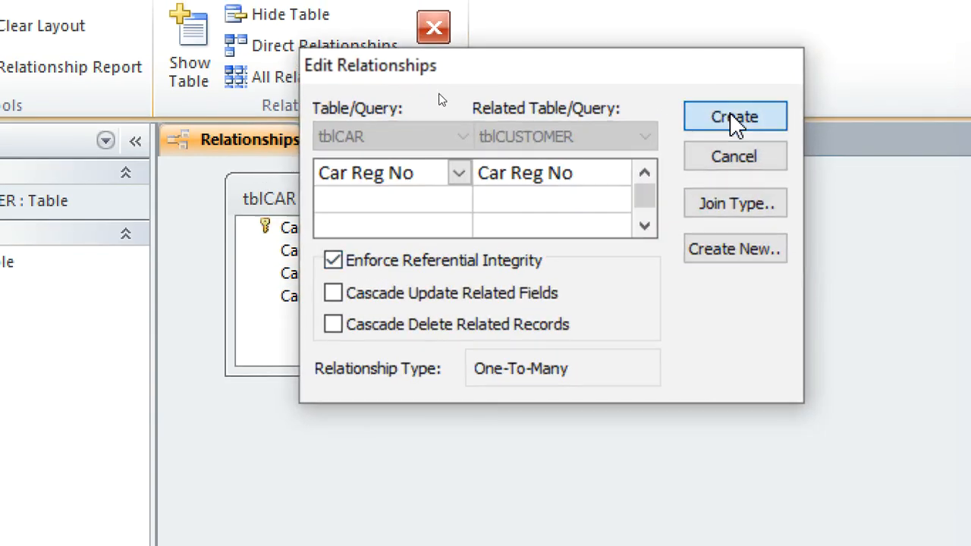
pyautogui.click(732, 121)
pyautogui.moveTo(593, 199); pyautogui.dragTo(743, 286)
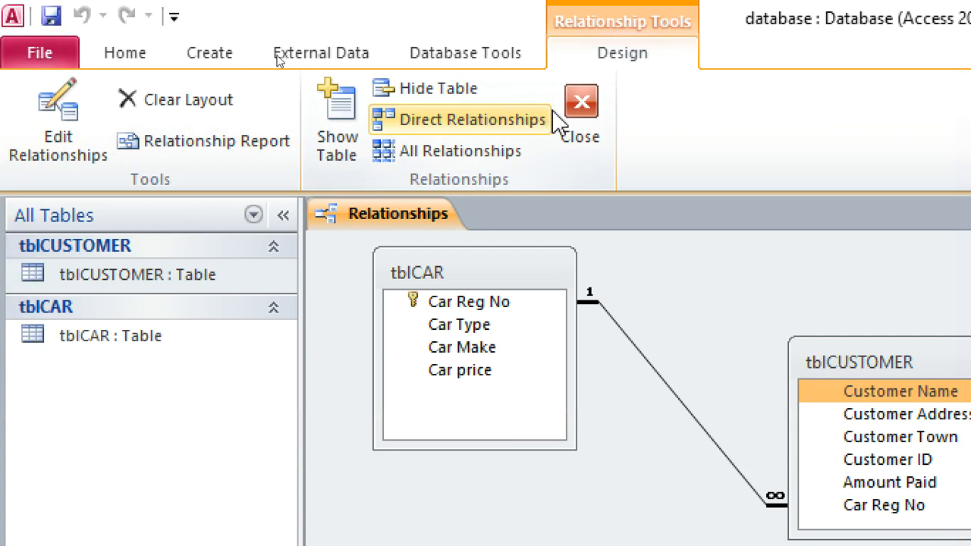
pyautogui.click(581, 110)
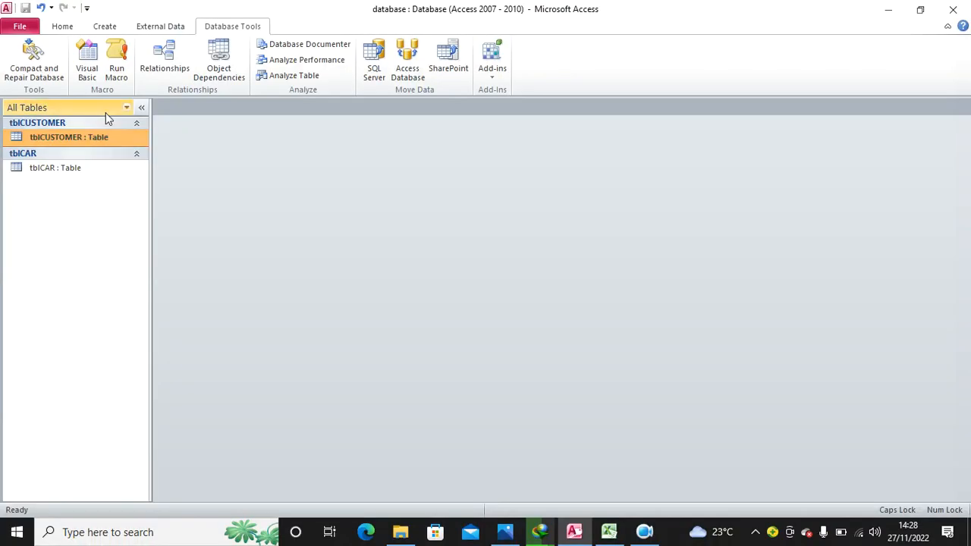
# Open the image WhatsApp Image 2022-11-26 at 9.28.53 AM from the friends kamisinga folder and examine tasks (d) to (g).
pyautogui.click(400, 532)
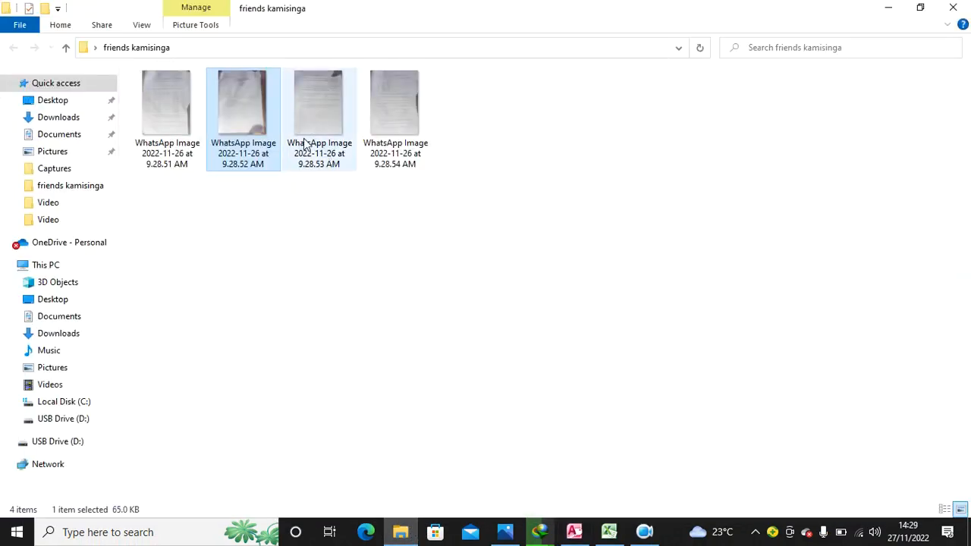
pyautogui.click(315, 117)
pyautogui.doubleClick(308, 108)
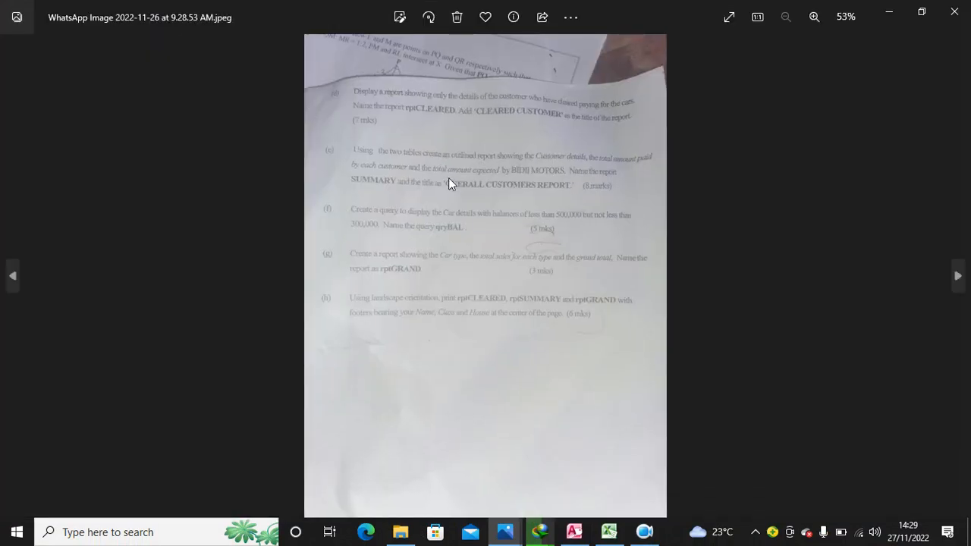
pyautogui.scroll(2, 450, 182)
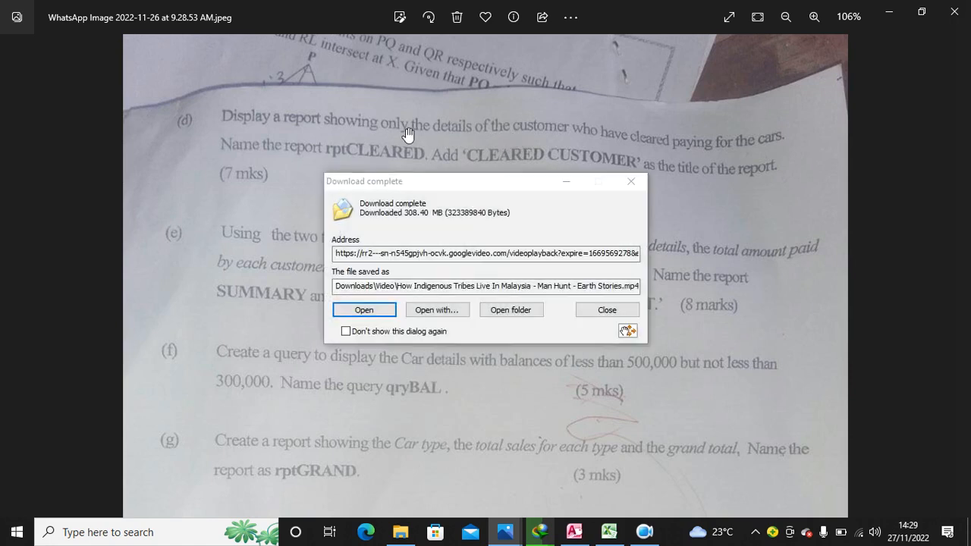
pyautogui.click(616, 313)
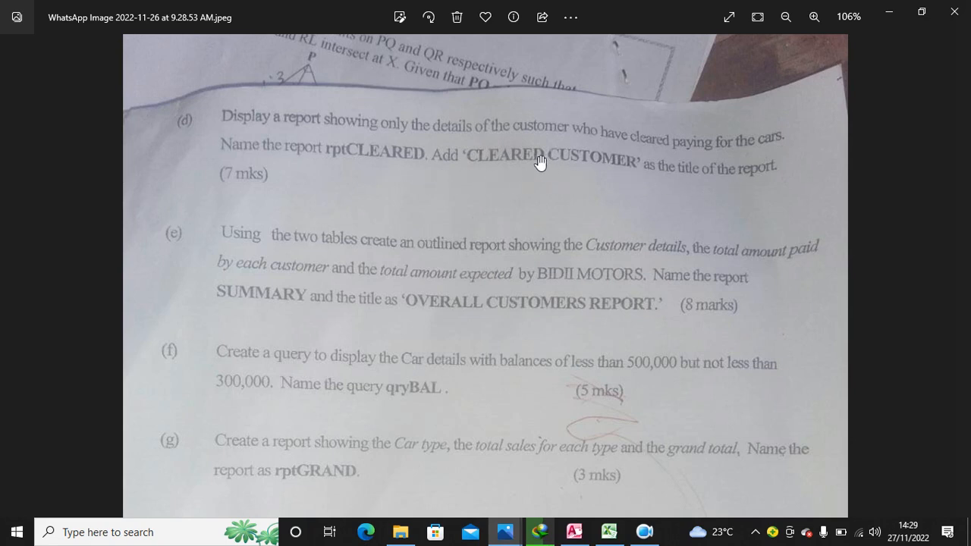
# Switch to Access, examine the Car price column in tblCAR and the Amount Paid column in tblCUSTOMER, and close both tables.
pyautogui.click(585, 540)
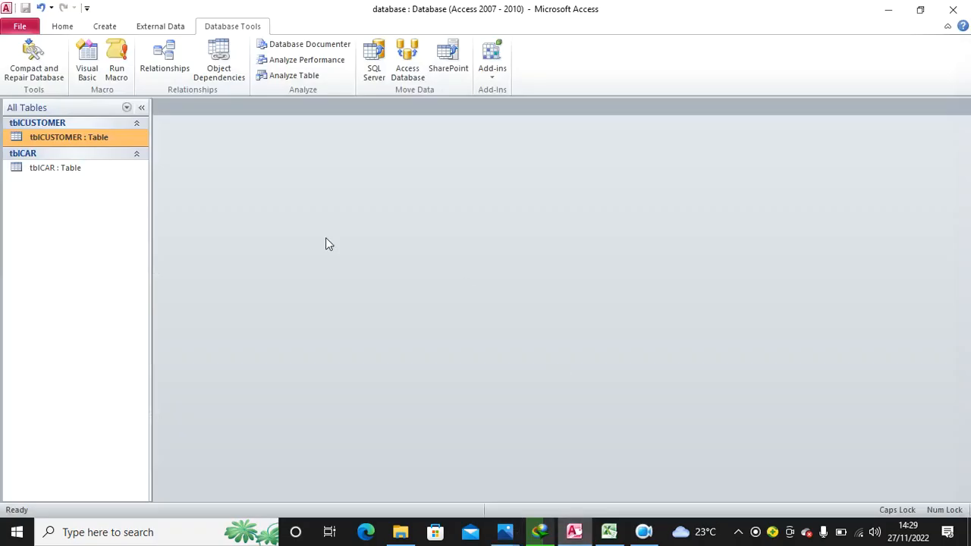
pyautogui.doubleClick(87, 143)
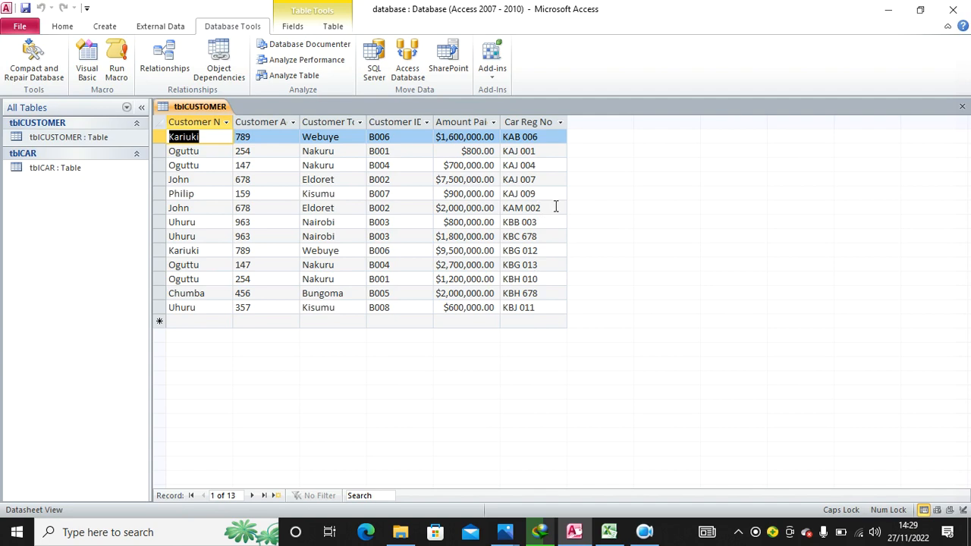
pyautogui.doubleClick(43, 173)
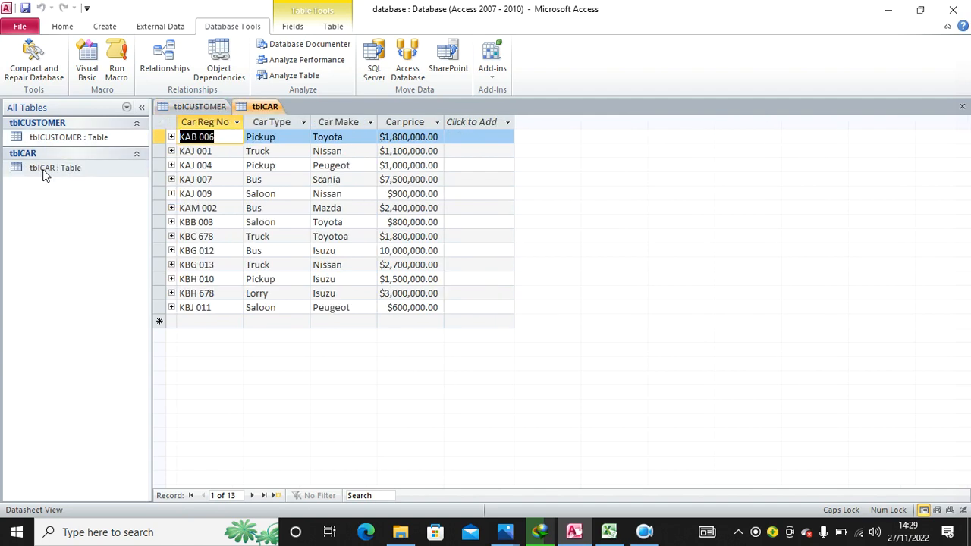
pyautogui.click(395, 118)
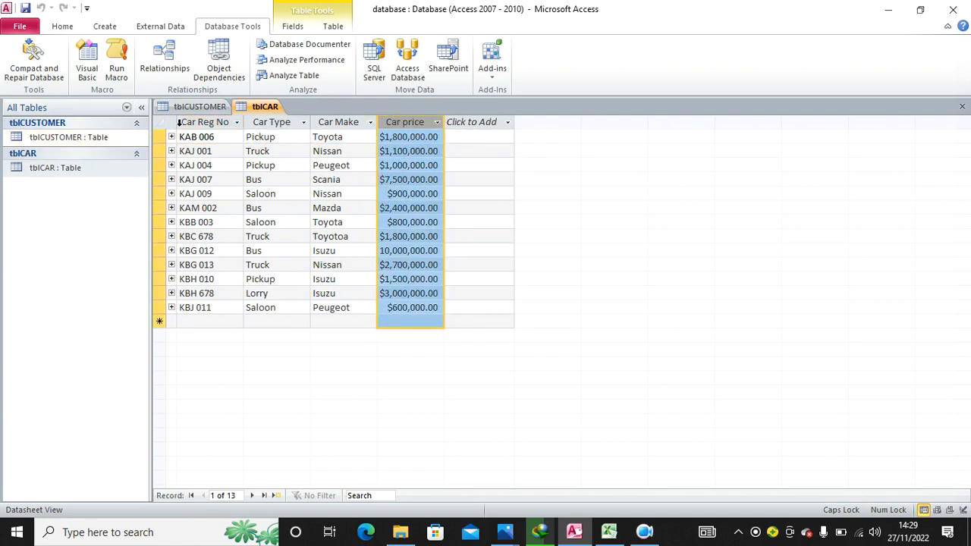
pyautogui.click(199, 106)
pyautogui.click(458, 122)
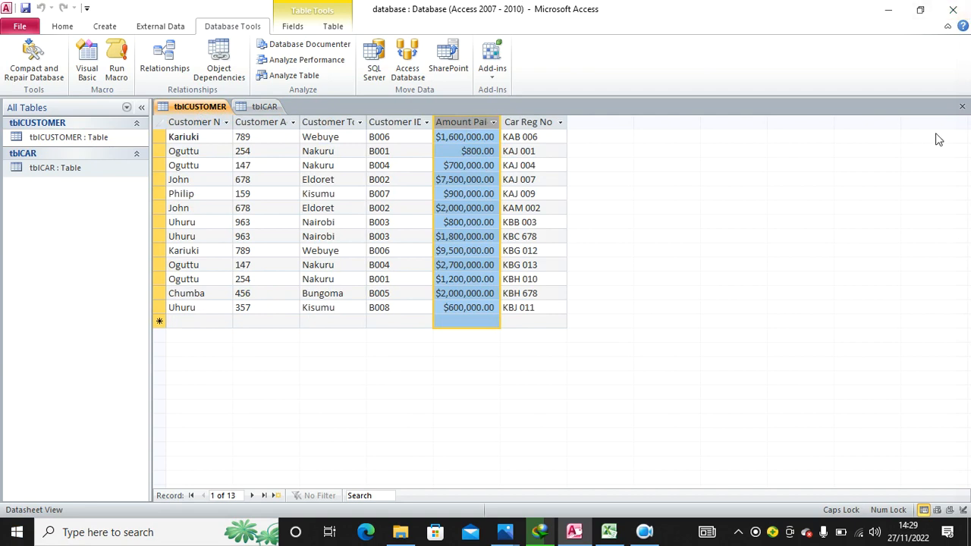
pyautogui.click(960, 107)
pyautogui.click(960, 106)
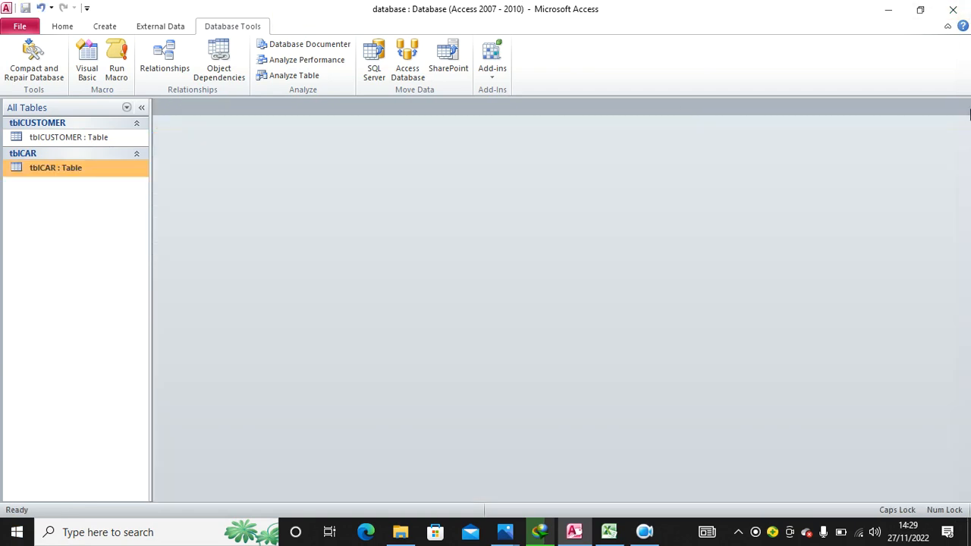
# Start a new query design based on the tblCAR and tblCUSTOMER tables.
pyautogui.click(102, 27)
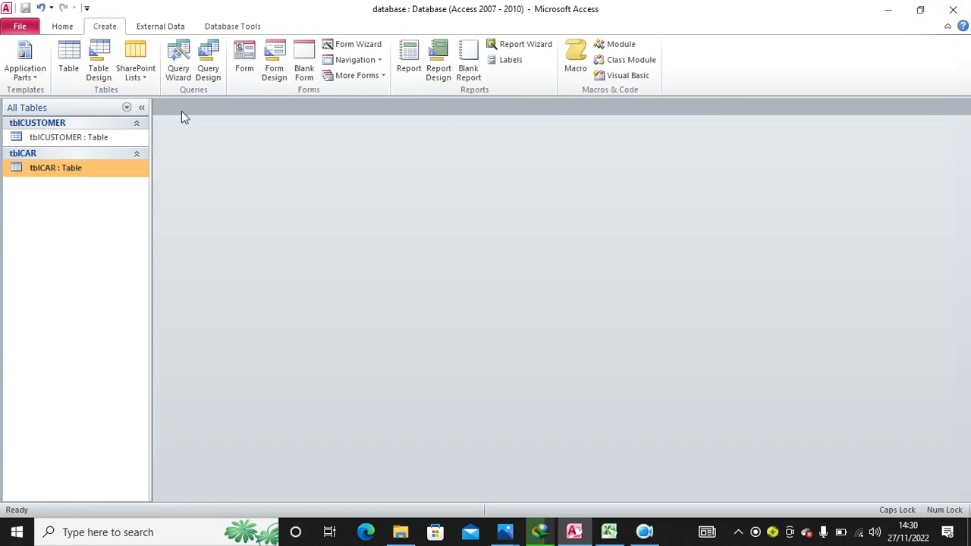
pyautogui.click(210, 73)
pyautogui.moveTo(438, 309); pyautogui.dragTo(473, 192)
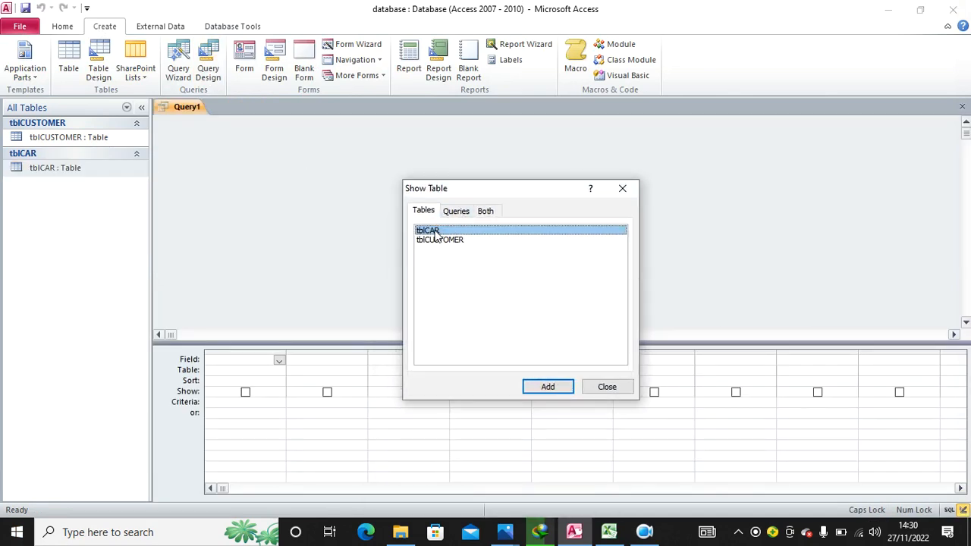
pyautogui.doubleClick(435, 232)
pyautogui.doubleClick(453, 241)
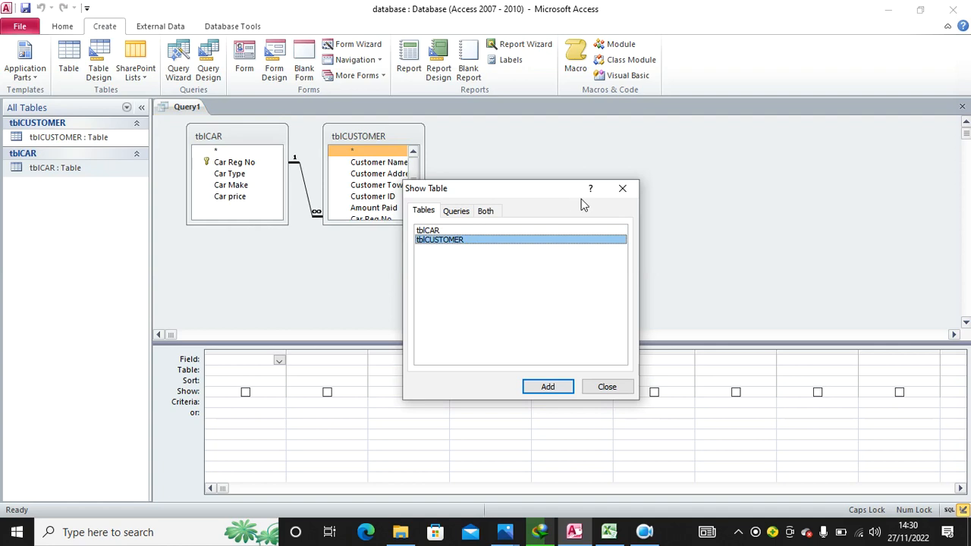
pyautogui.click(621, 188)
# Add Customer ID, Customer Name and Amount Paid from tblCUSTOMER and Car price from tblCAR to the query.
pyautogui.moveTo(384, 340); pyautogui.dragTo(387, 276)
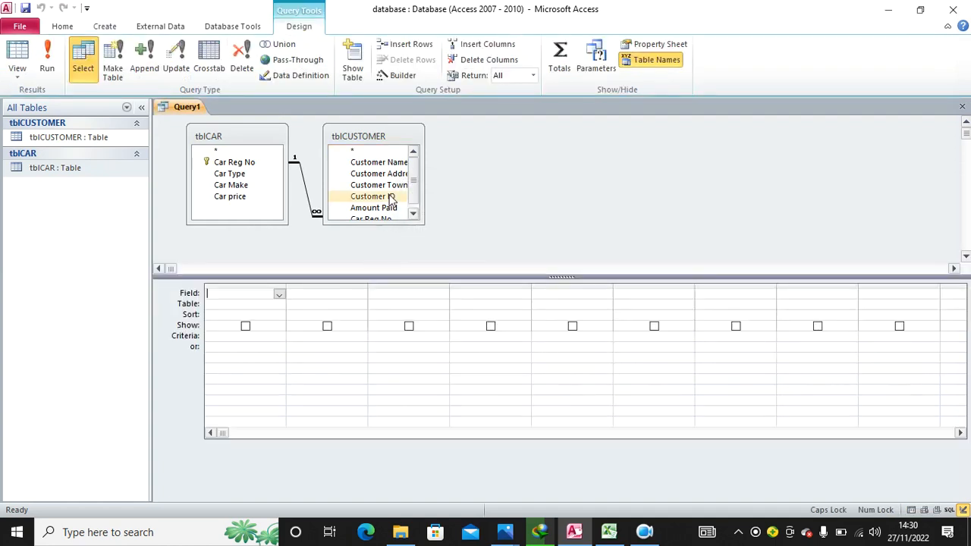
pyautogui.moveTo(415, 225); pyautogui.dragTo(468, 259)
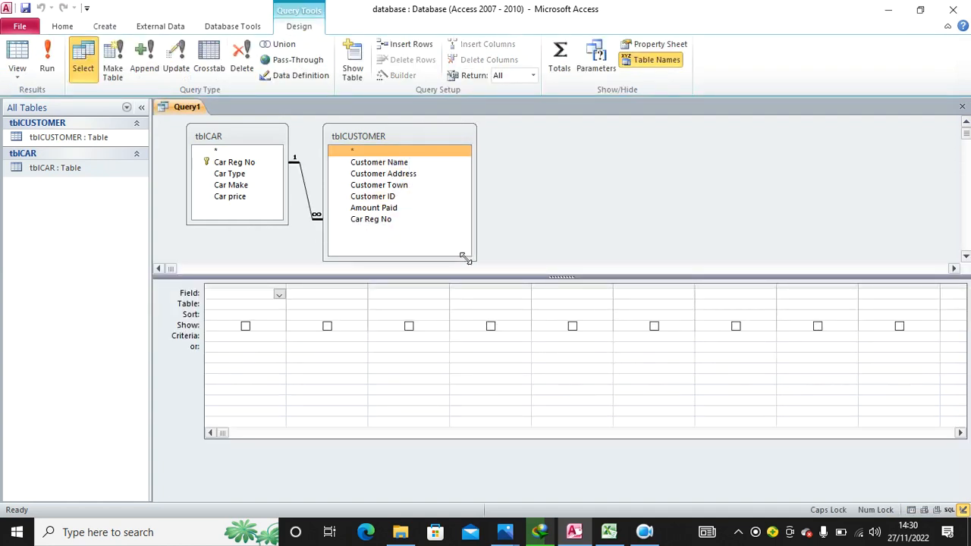
pyautogui.doubleClick(391, 198)
pyautogui.doubleClick(384, 163)
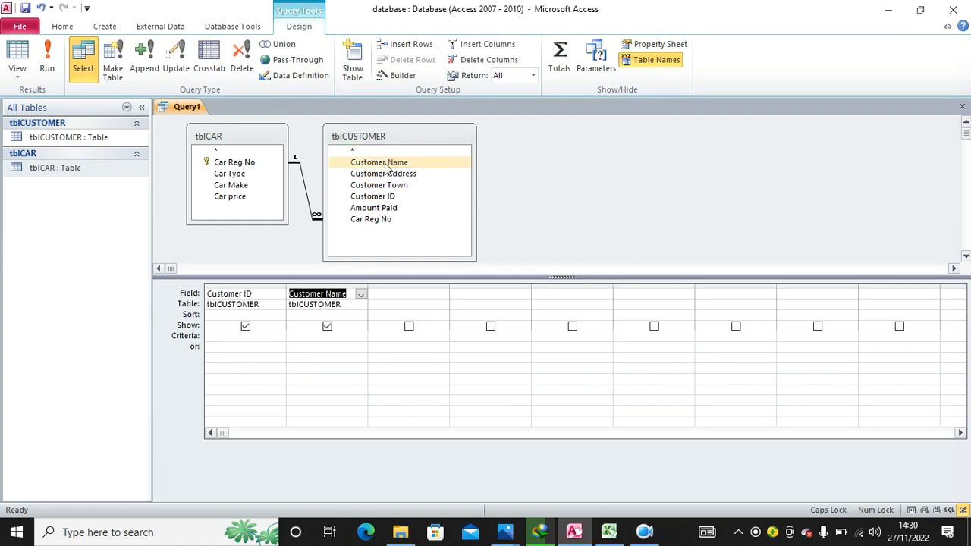
pyautogui.doubleClick(383, 208)
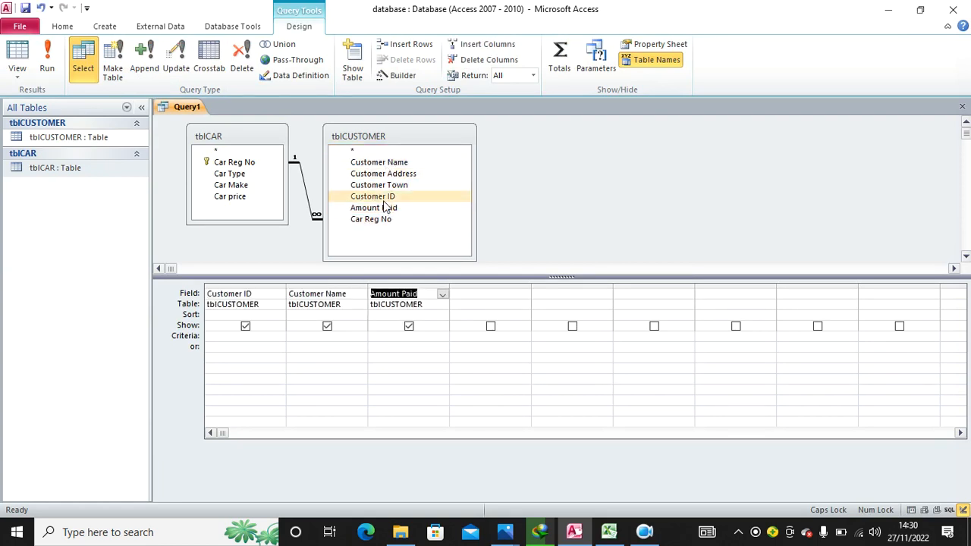
pyautogui.doubleClick(235, 198)
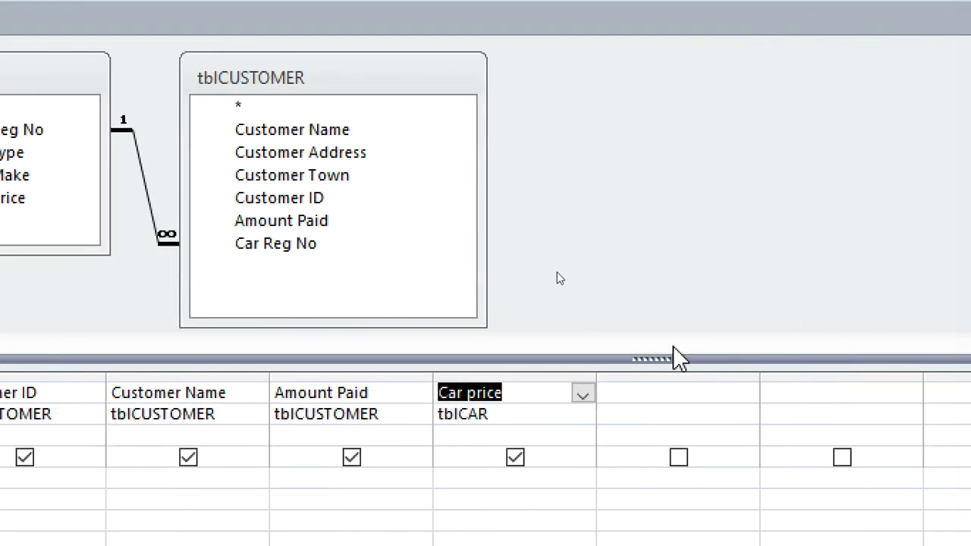
# Add a calculated query field BALANCE: [Car price]-[Amount Paid], include it in the output and widen its column to fit.
pyautogui.click(622, 393)
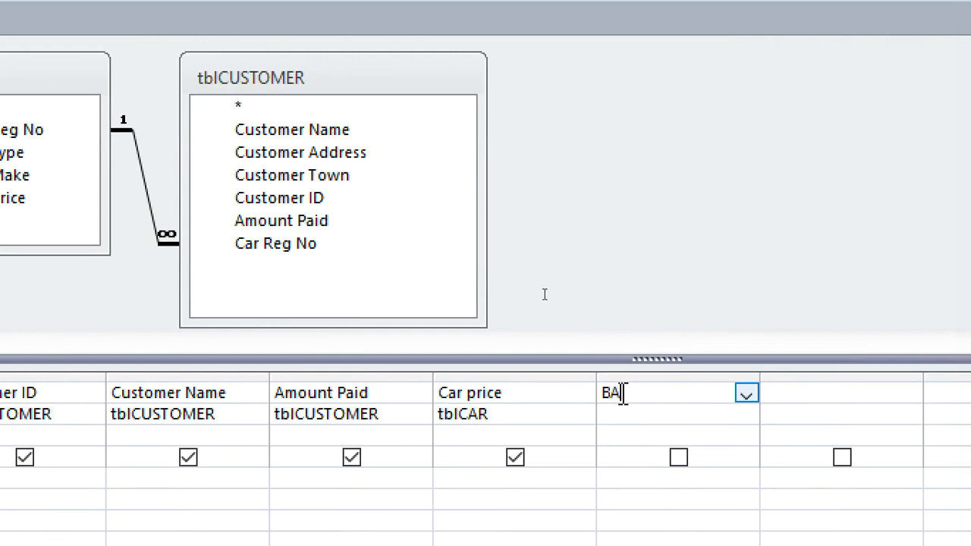
pyautogui.write('BALANCE:Car')
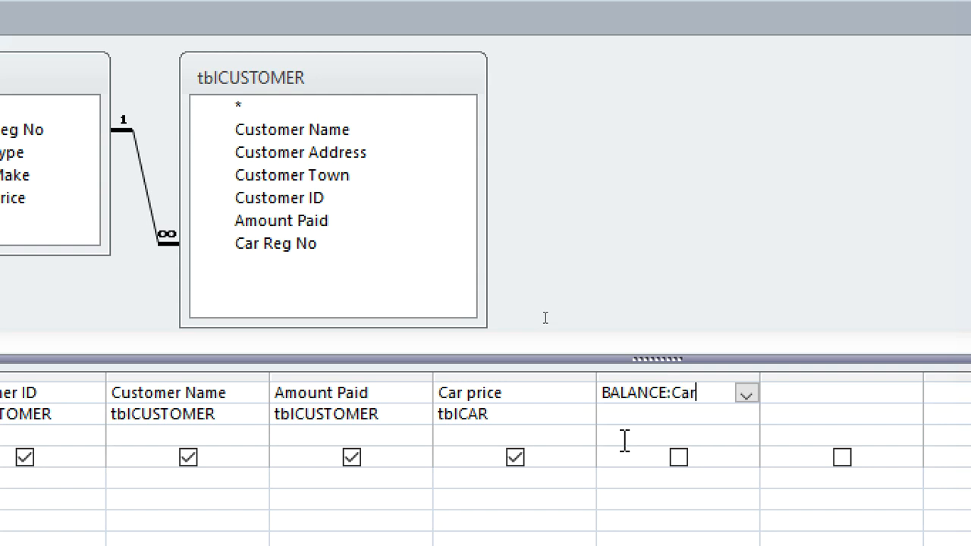
pyautogui.write('price')
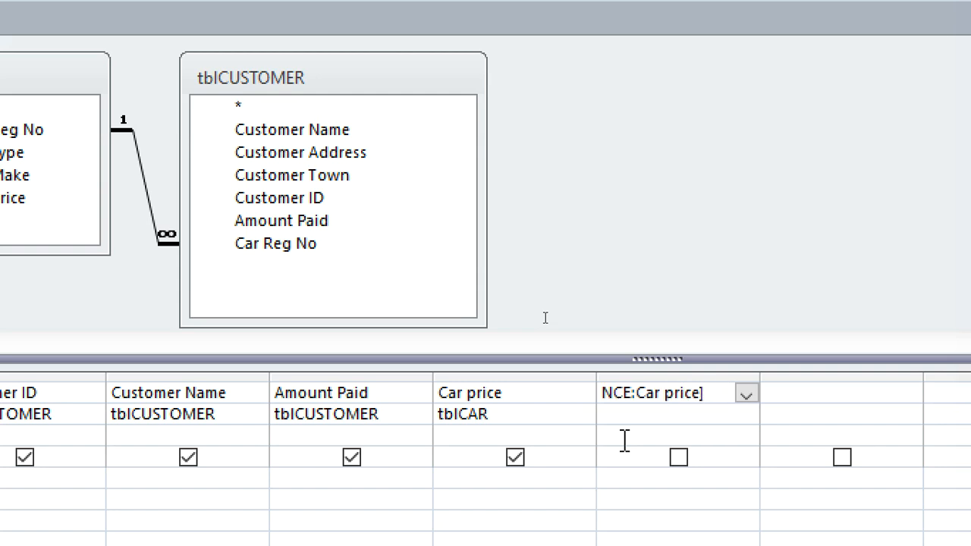
pyautogui.click(636, 393)
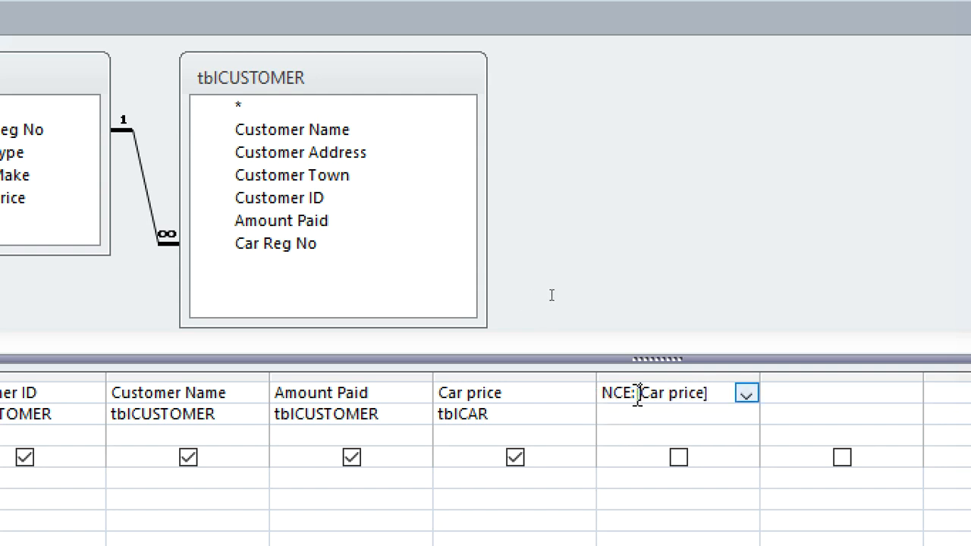
pyautogui.click(730, 390)
pyautogui.write('-[Am')
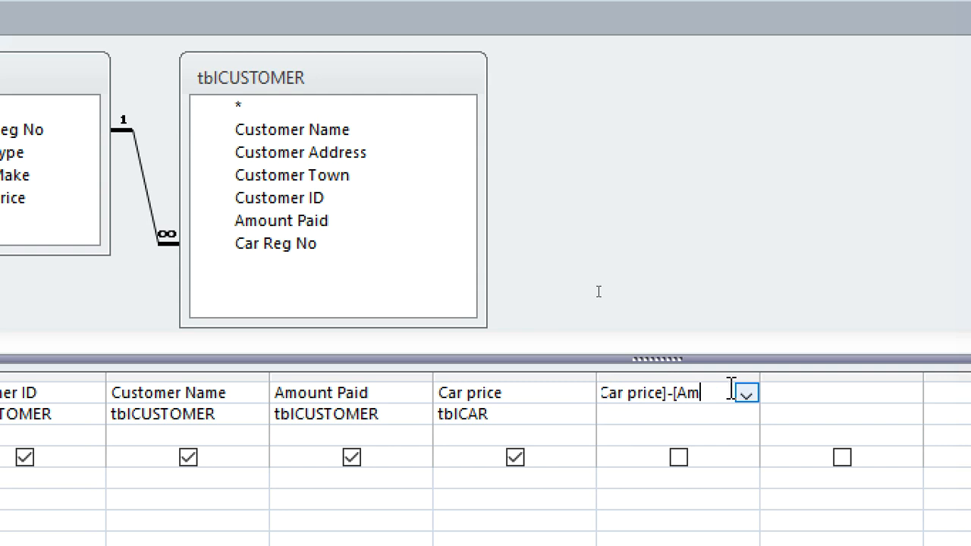
pyautogui.write('ount Paid')
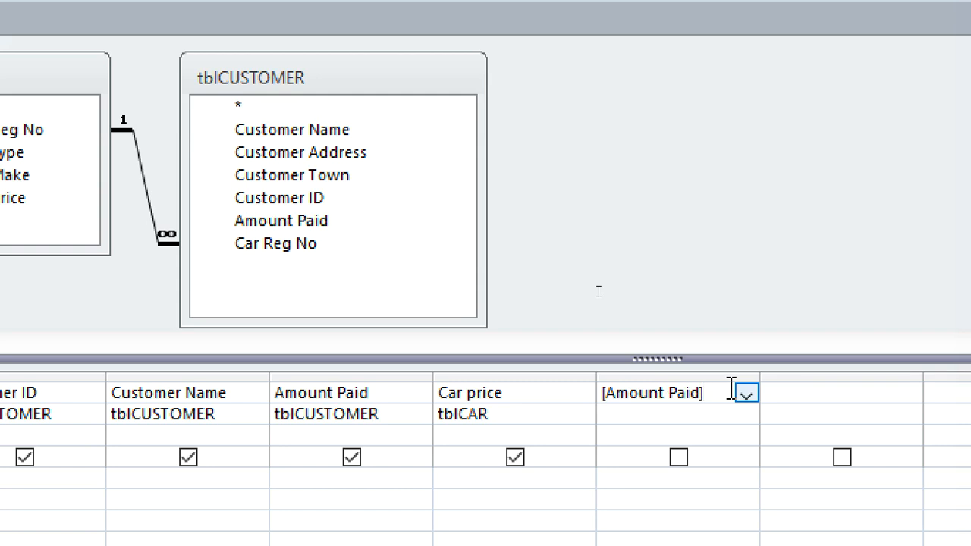
pyautogui.click(678, 456)
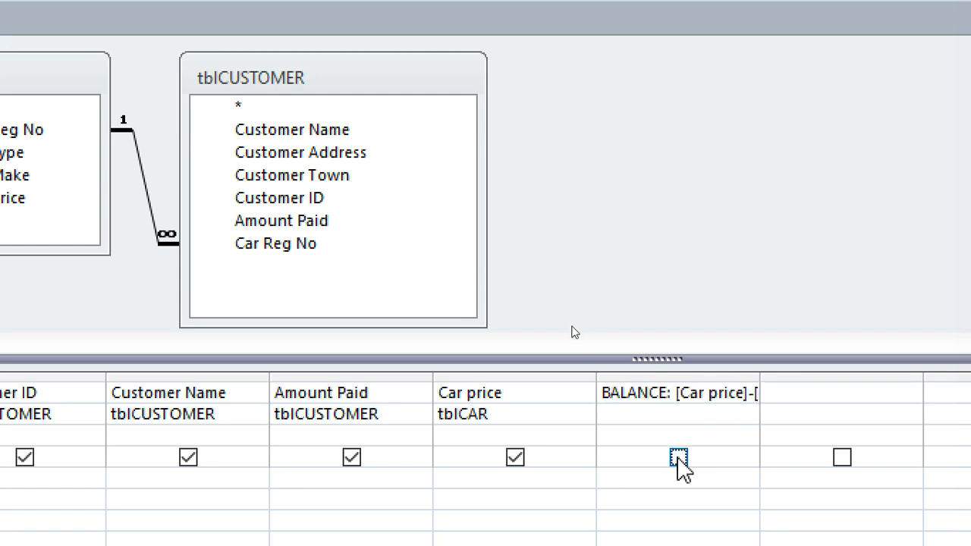
pyautogui.click(678, 456)
pyautogui.click(679, 459)
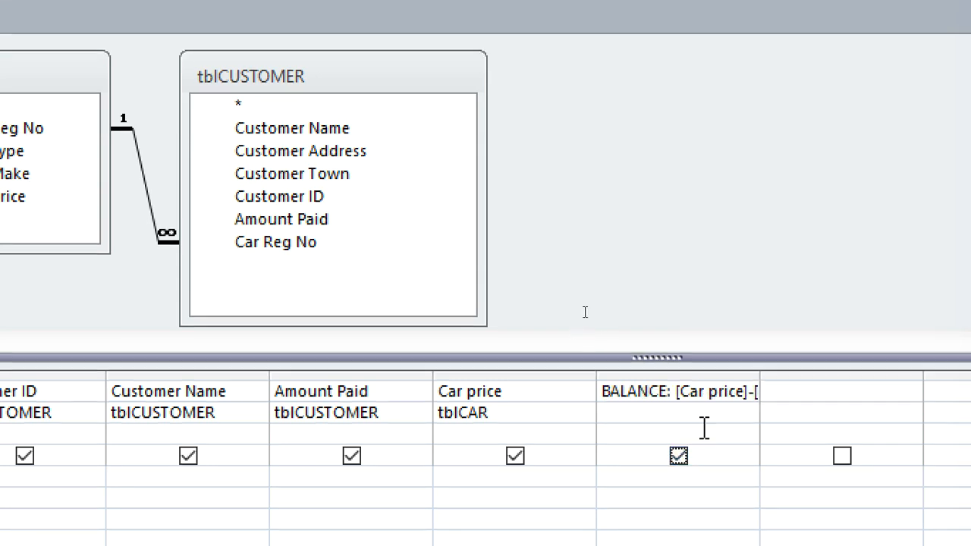
pyautogui.doubleClick(757, 376)
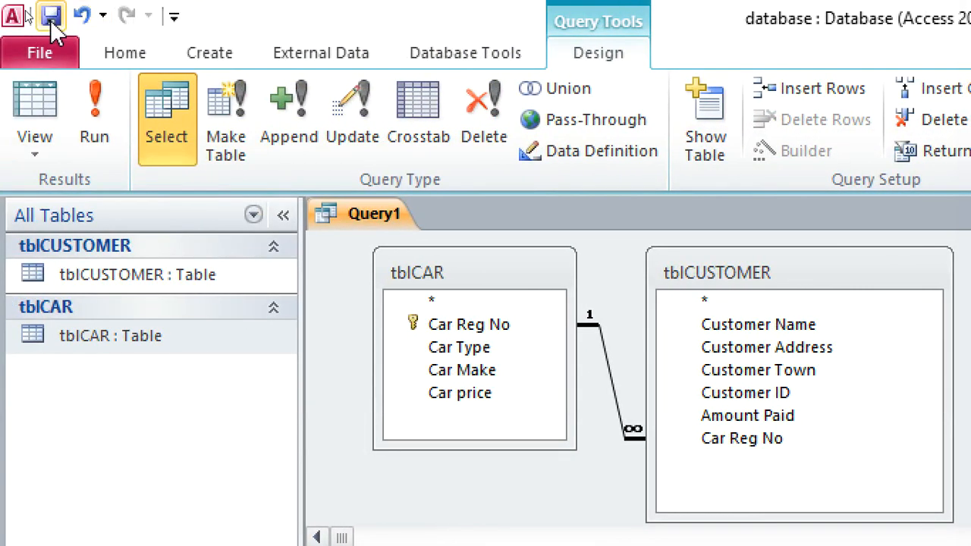
# Save the query as rptCLEARED.
pyautogui.click(51, 16)
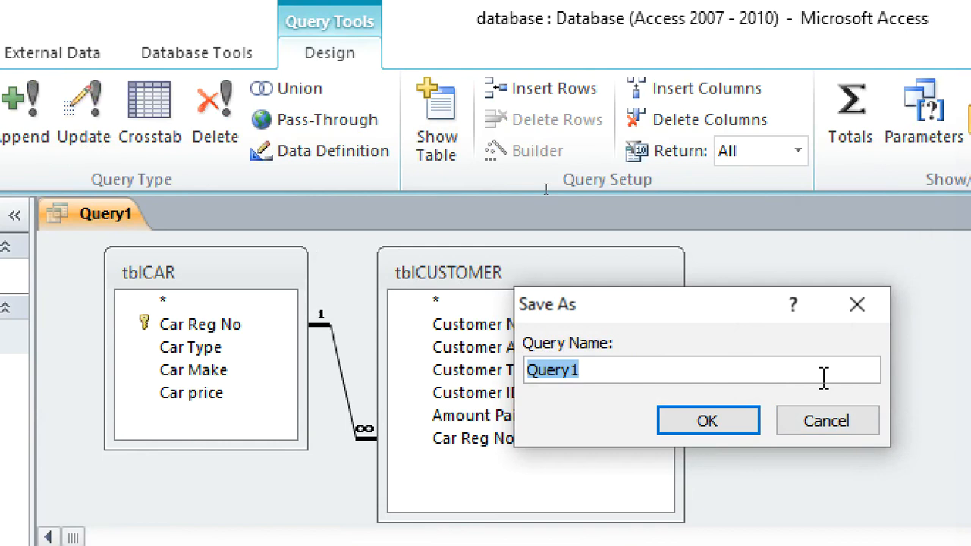
pyautogui.write('R')
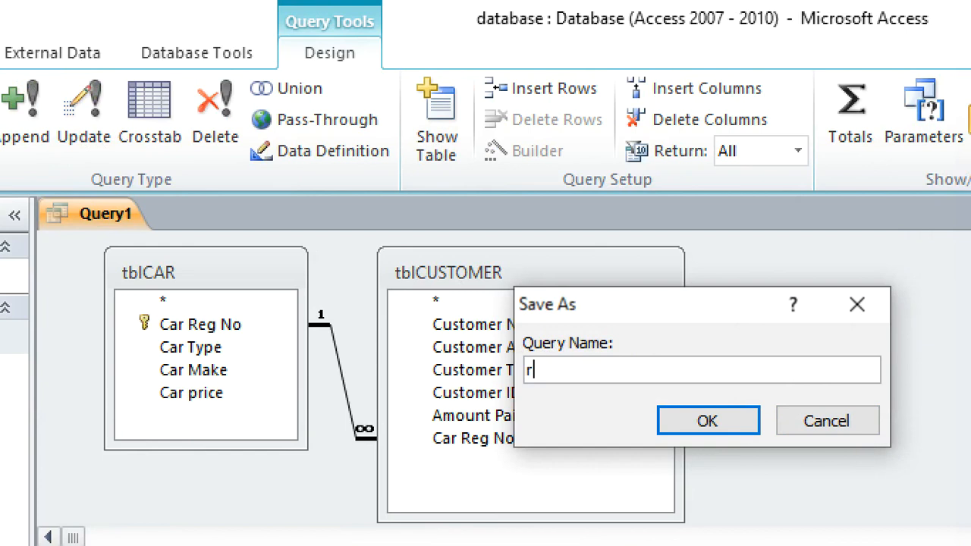
pyautogui.write('ptCLEARED')
pyautogui.press('Return')
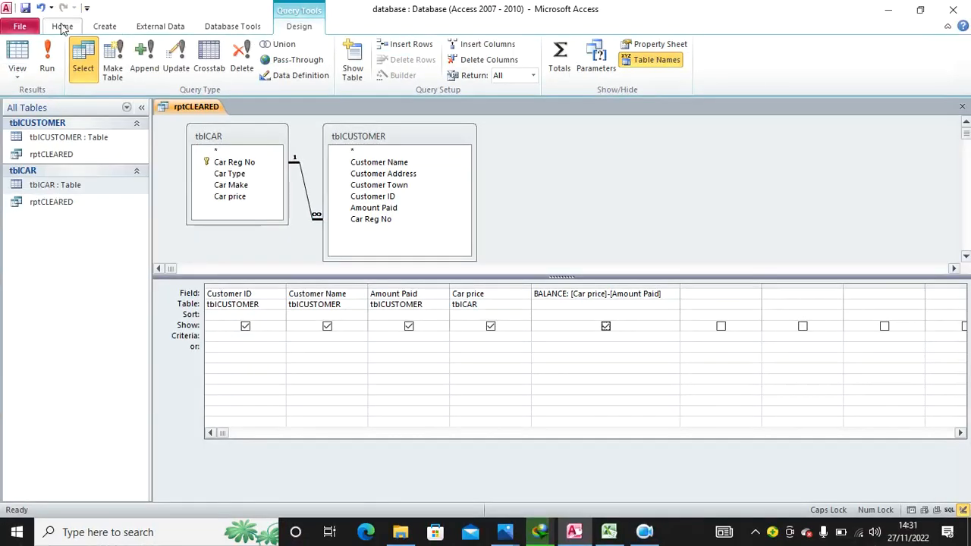
# Run the rptCLEARED query, widen its BALANCE column to check the balances, and close the query.
pyautogui.click(47, 114)
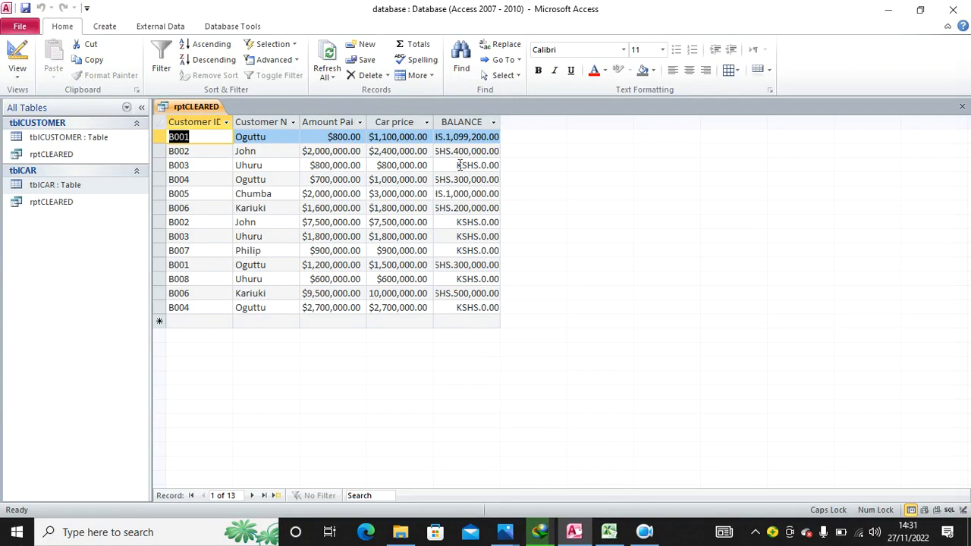
pyautogui.moveTo(500, 121); pyautogui.dragTo(580, 135)
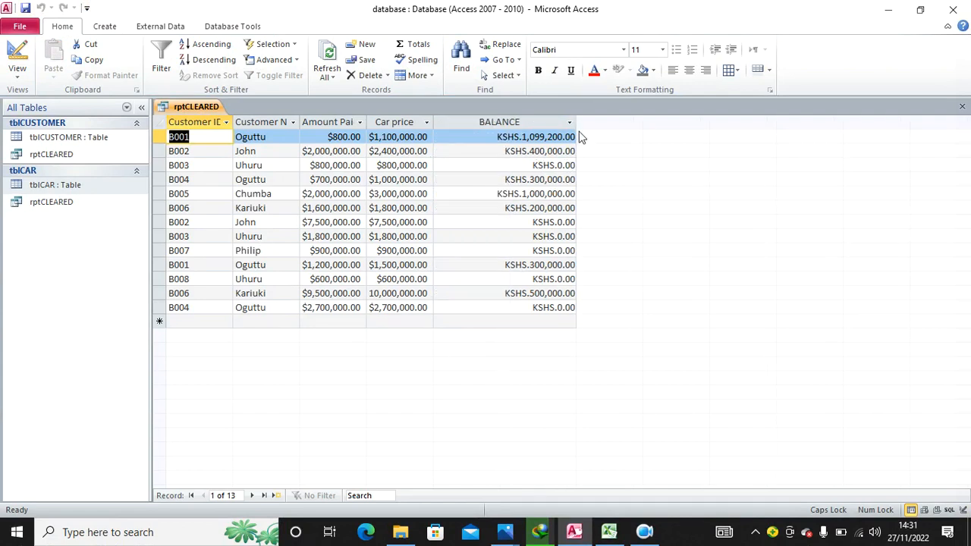
pyautogui.rightClick(193, 104)
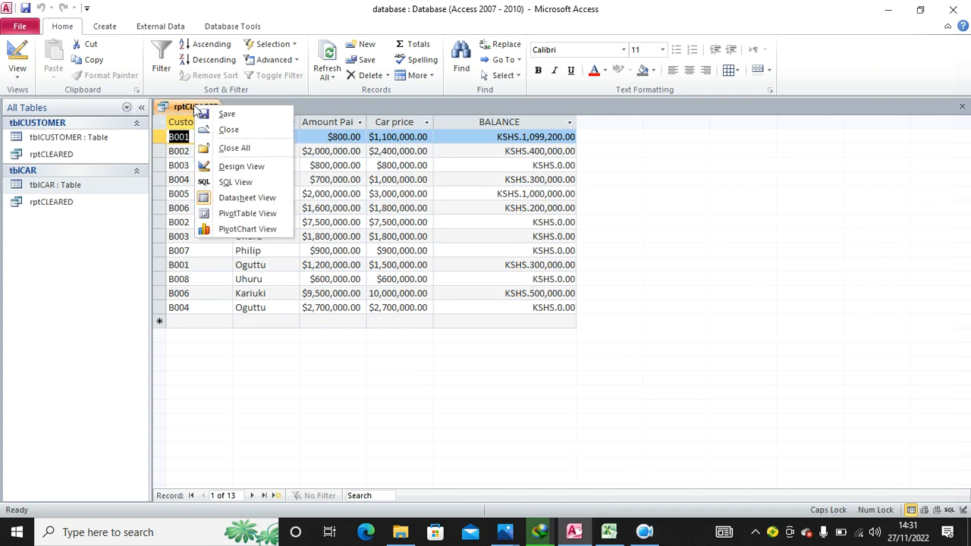
pyautogui.click(225, 130)
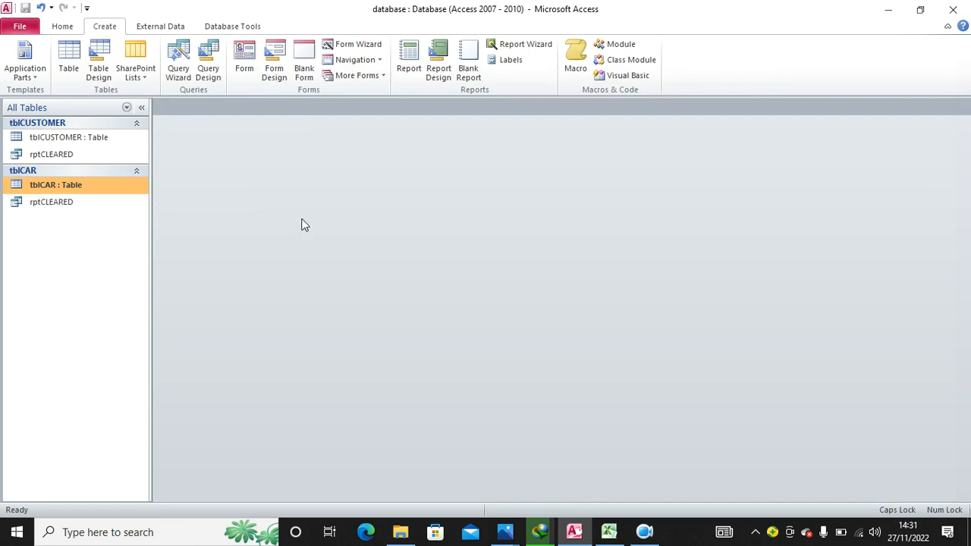
# Create a report from the rptCLEARED query and open the report in Design View.
pyautogui.click(68, 209)
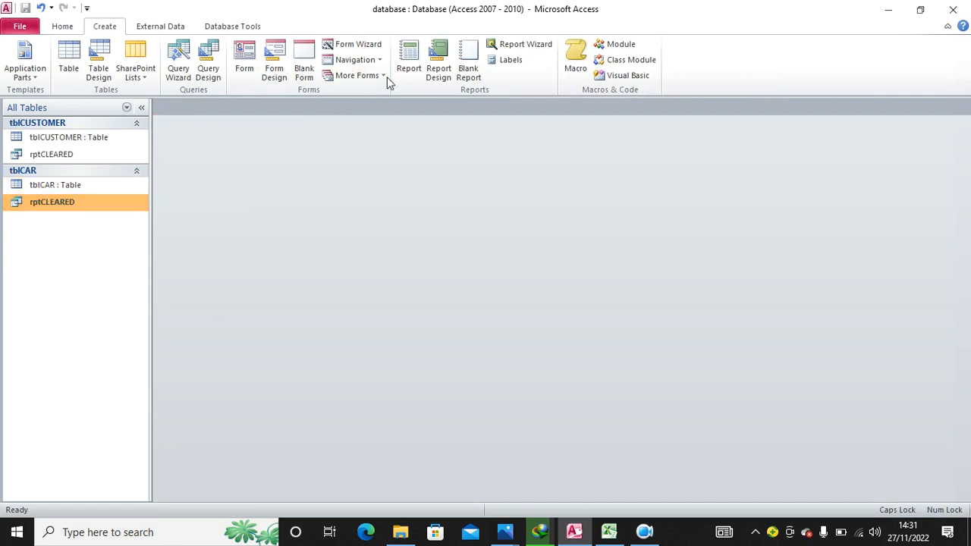
pyautogui.click(407, 66)
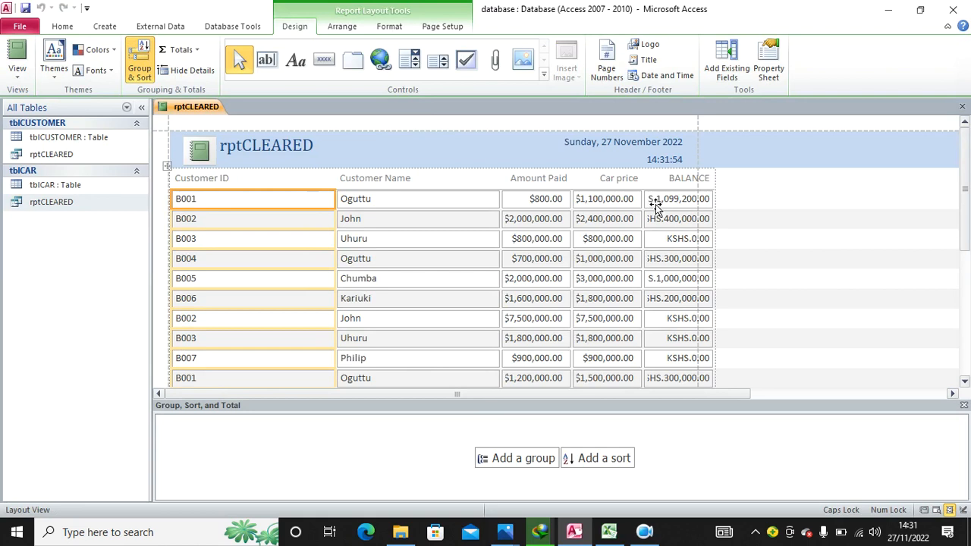
pyautogui.rightClick(733, 159)
pyautogui.click(761, 199)
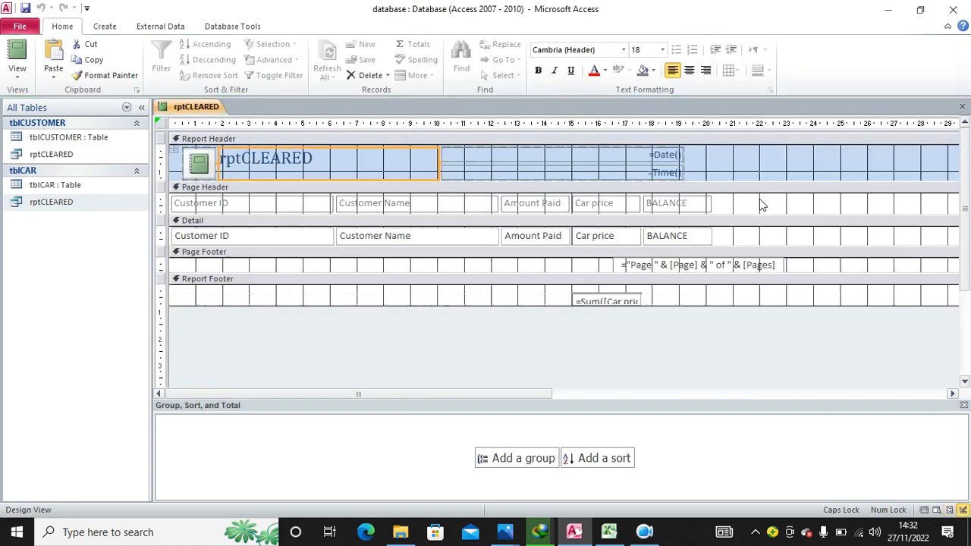
# Change the title in the report header to CLEARED CUSTOMER.
pyautogui.click(362, 154)
pyautogui.doubleClick(240, 158)
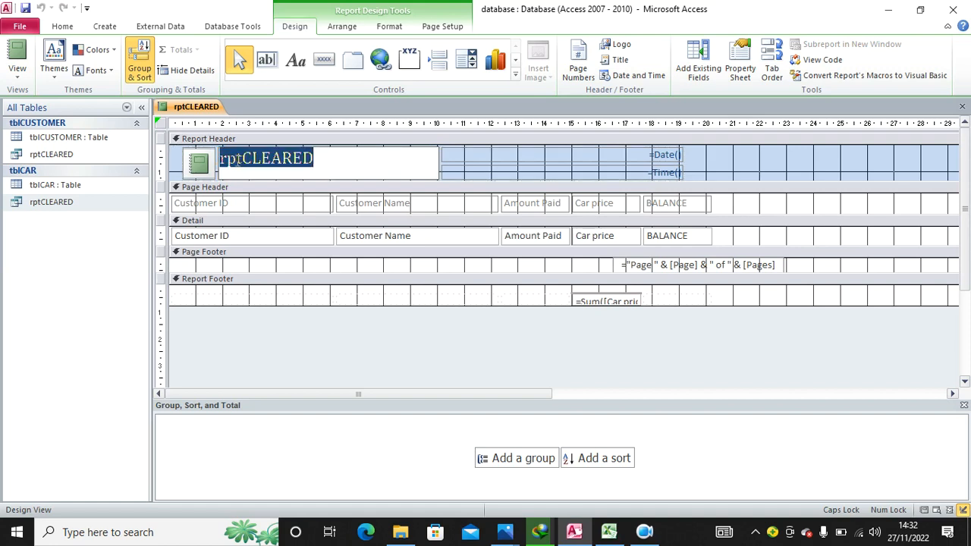
pyautogui.write('CLEARED CUSTOMER')
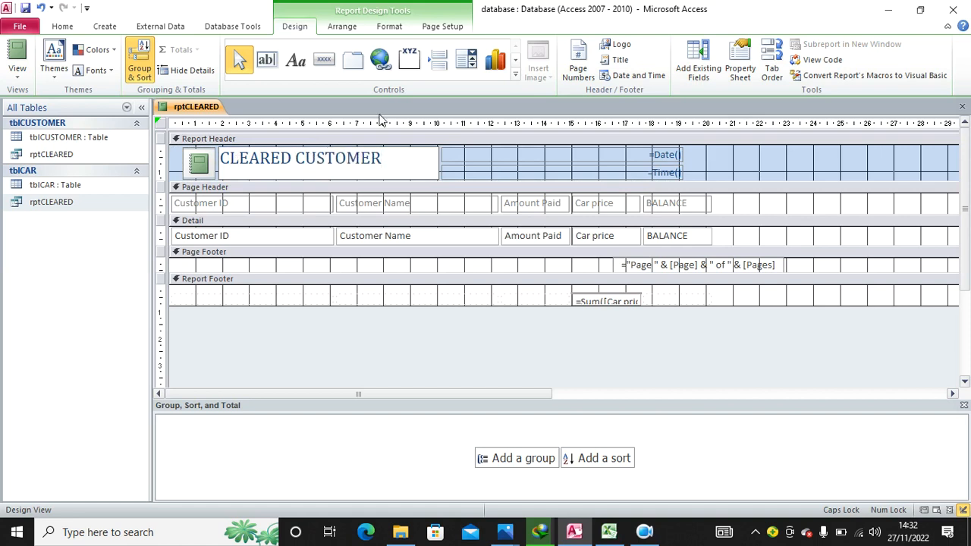
# Save the report as rptCLEARED, check it in Report View and close it.
pyautogui.click(372, 301)
pyautogui.click(25, 7)
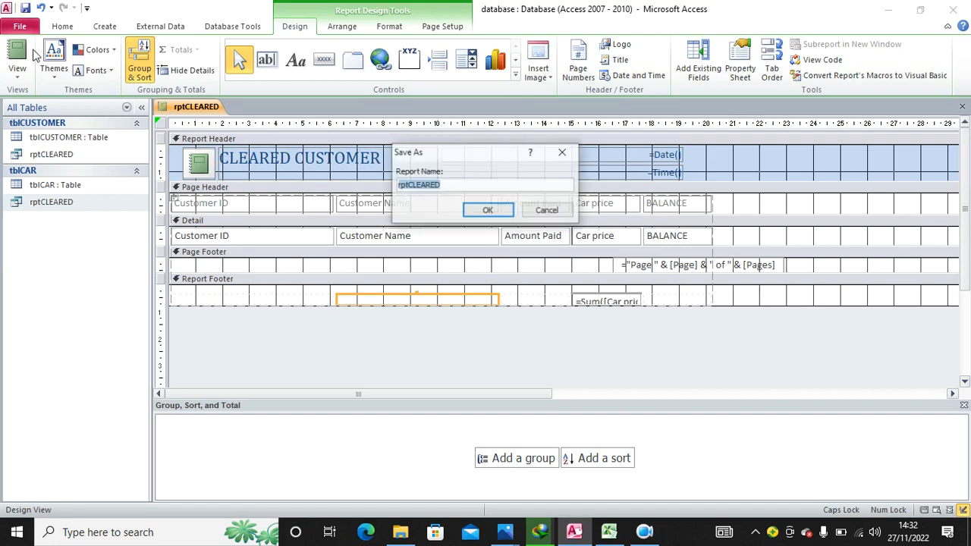
pyautogui.click(485, 211)
pyautogui.click(14, 52)
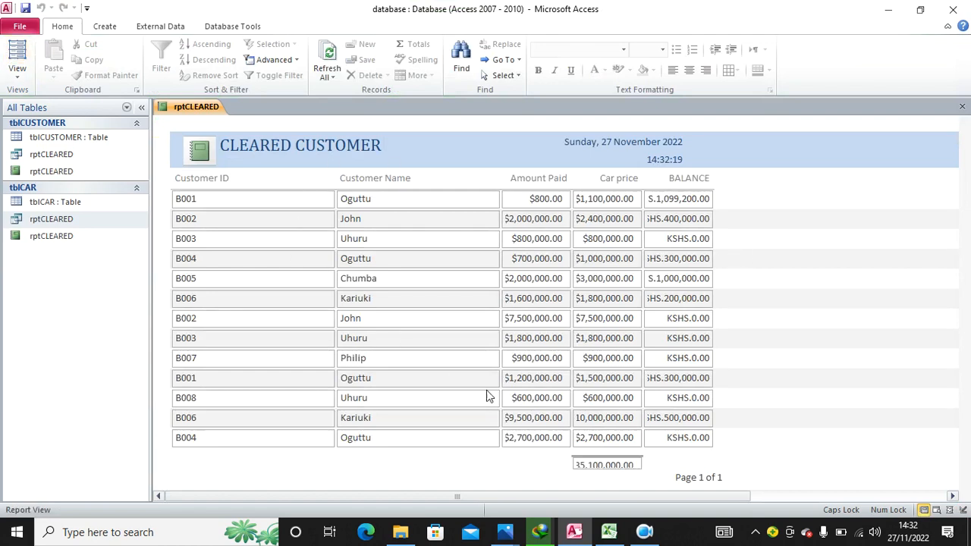
pyautogui.click(962, 107)
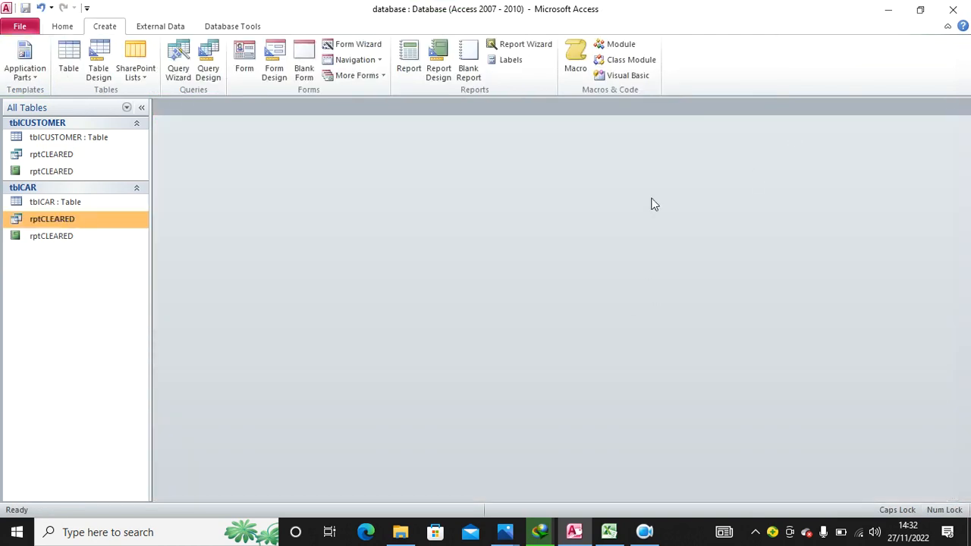
# Read task (e) in the exam paper image, return to Access and group the database objects by Object Type.
pyautogui.moveTo(506, 531)
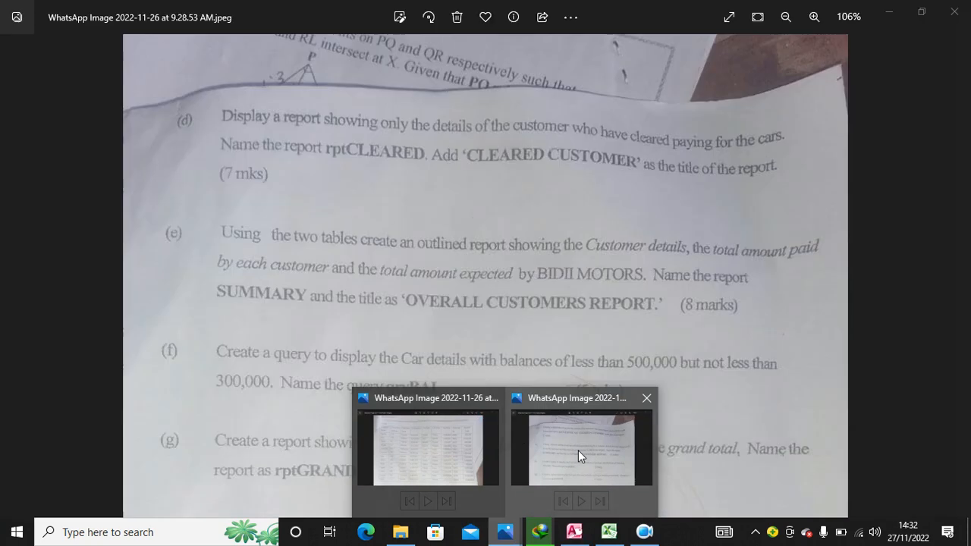
pyautogui.click(578, 451)
pyautogui.moveTo(331, 325); pyautogui.dragTo(326, 297)
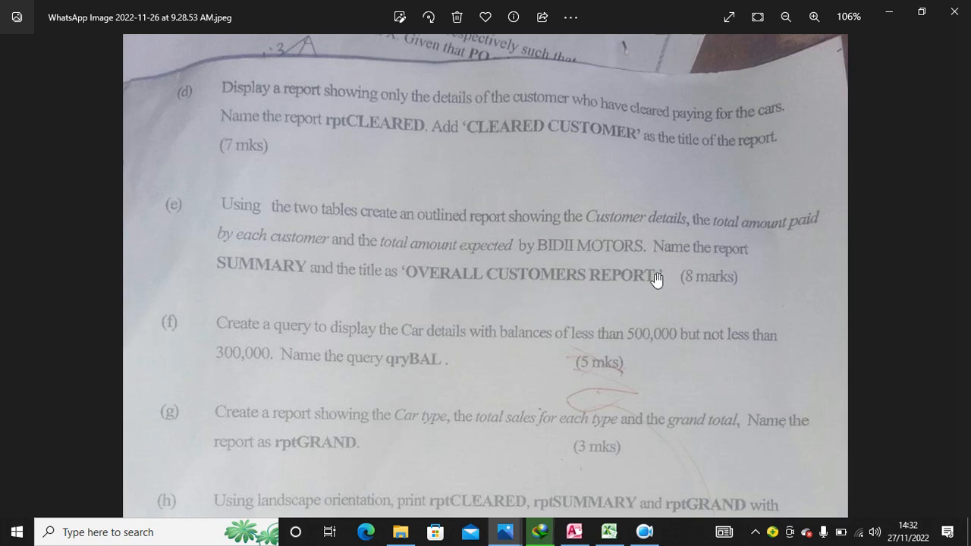
pyautogui.click(574, 532)
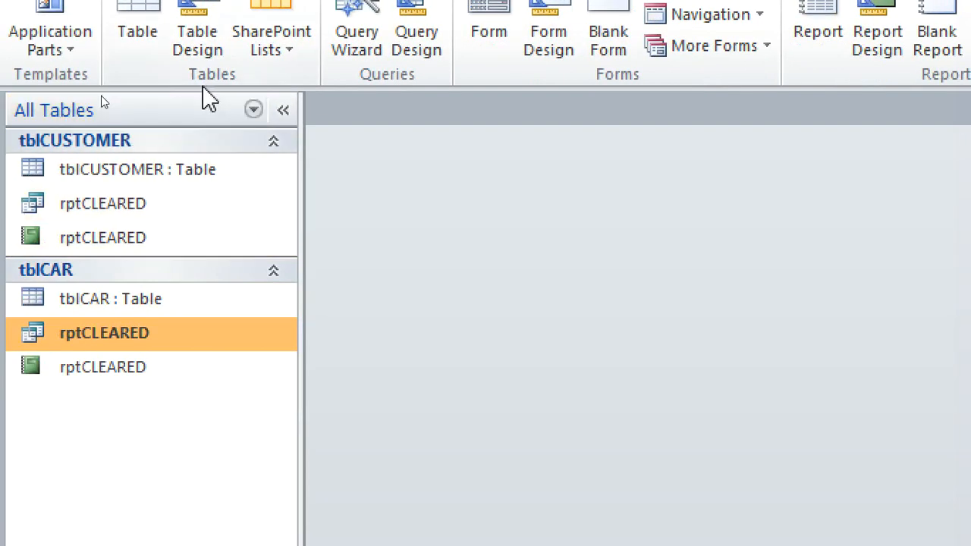
pyautogui.click(206, 109)
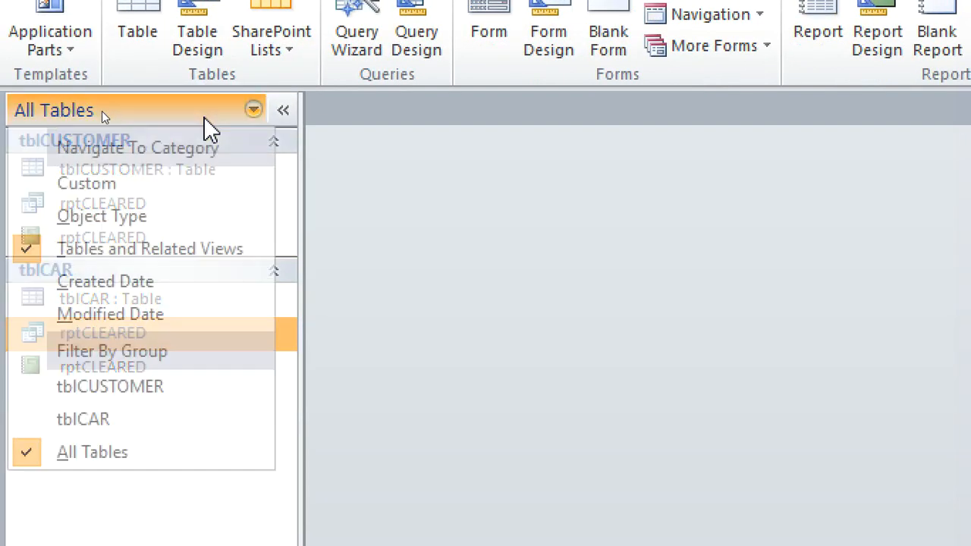
pyautogui.click(143, 217)
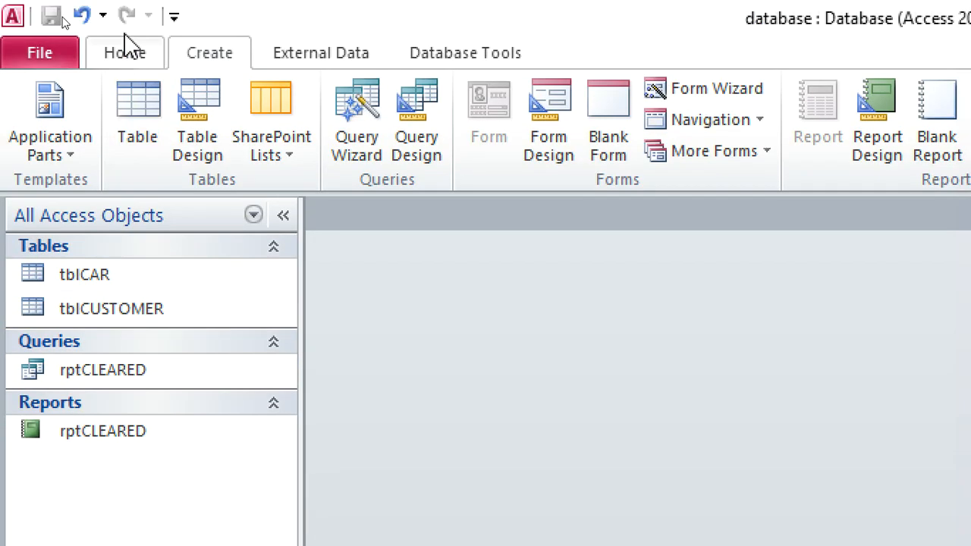
# Create a form from the tblCAR table and save it as tblCAR.
pyautogui.click(117, 277)
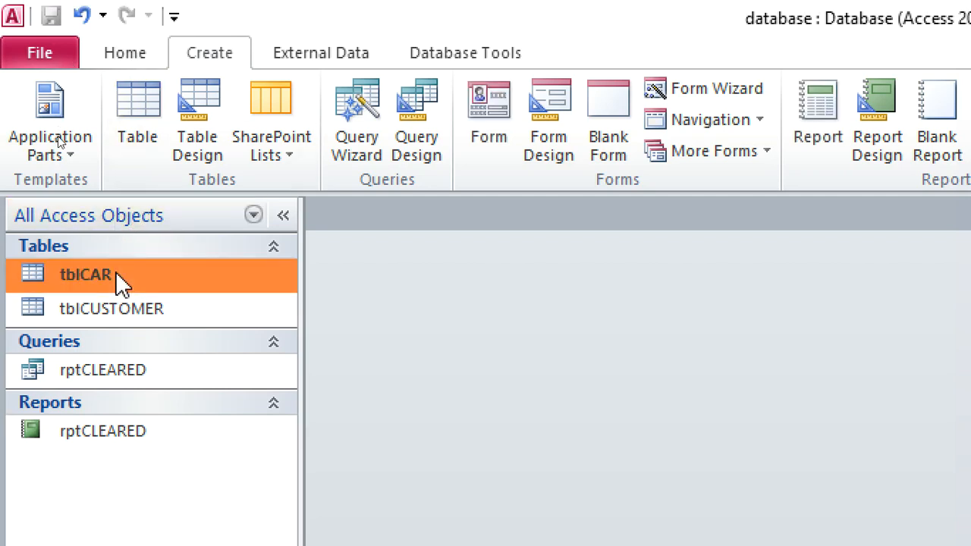
pyautogui.click(473, 128)
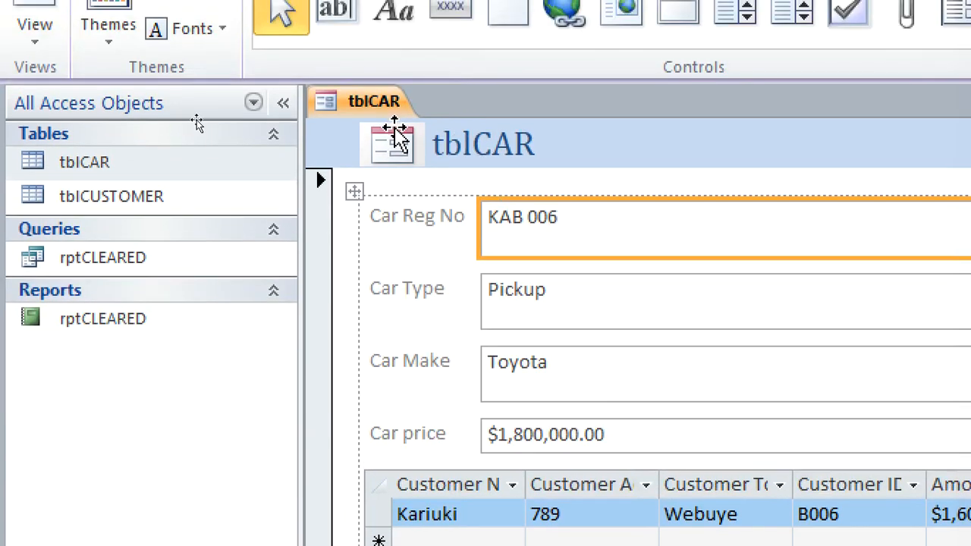
pyautogui.rightClick(378, 33)
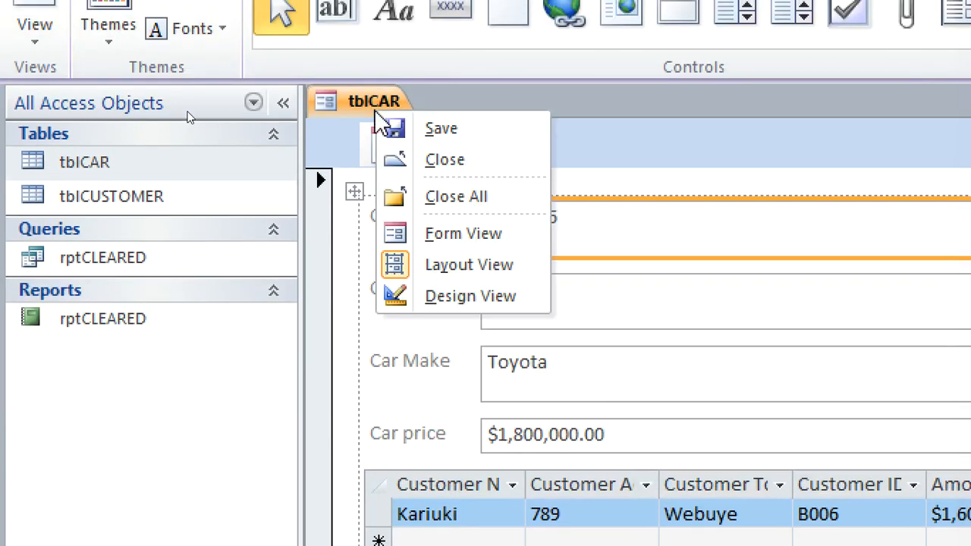
pyautogui.click(449, 86)
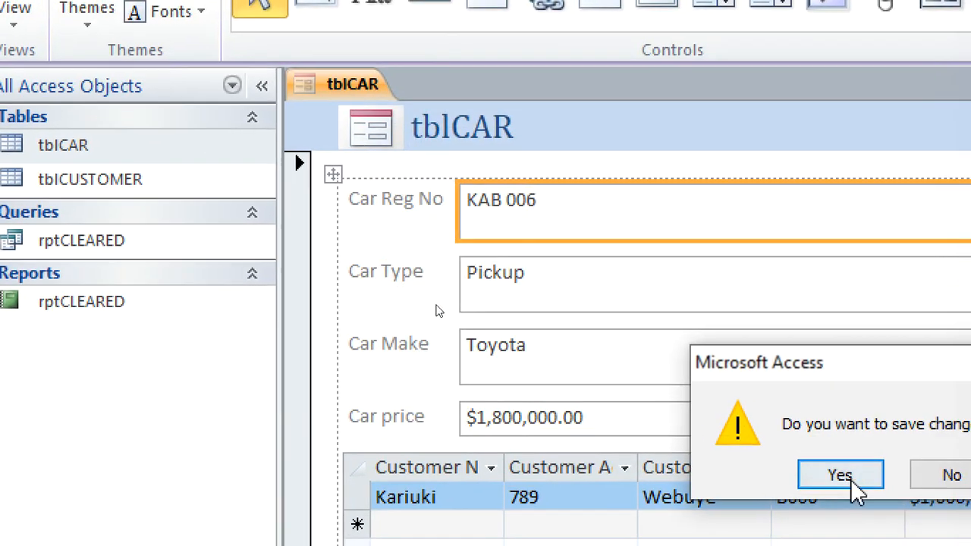
pyautogui.click(865, 492)
pyautogui.click(845, 292)
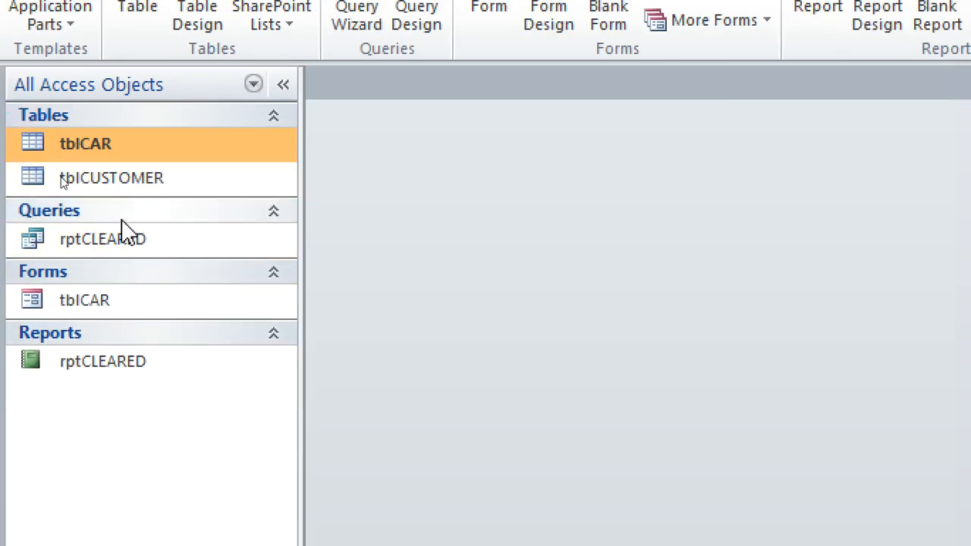
# Create a form from the tblCUSTOMER table, dismissing the download notice, and save it as tblCUSTOMER.
pyautogui.click(125, 181)
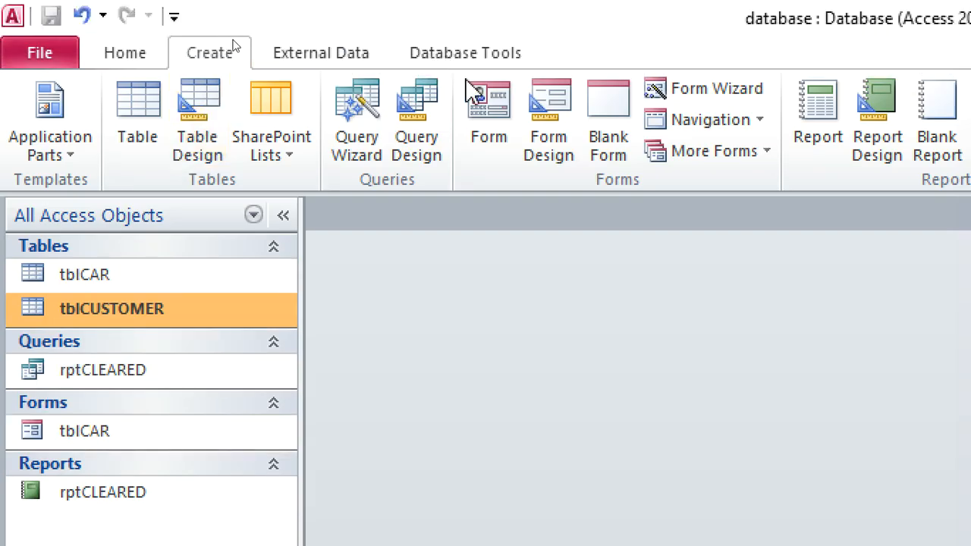
pyautogui.click(489, 63)
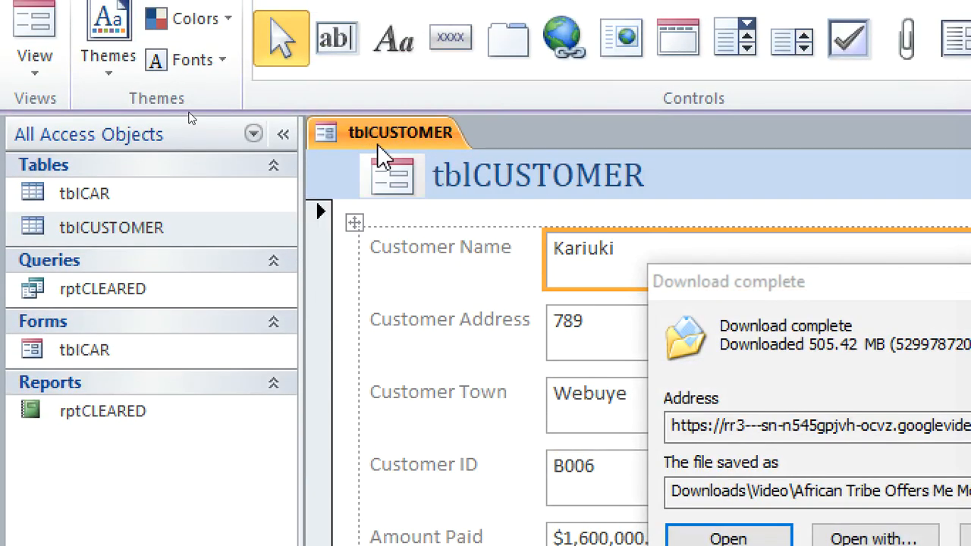
pyautogui.moveTo(722, 289); pyautogui.dragTo(323, 229)
pyautogui.click(860, 221)
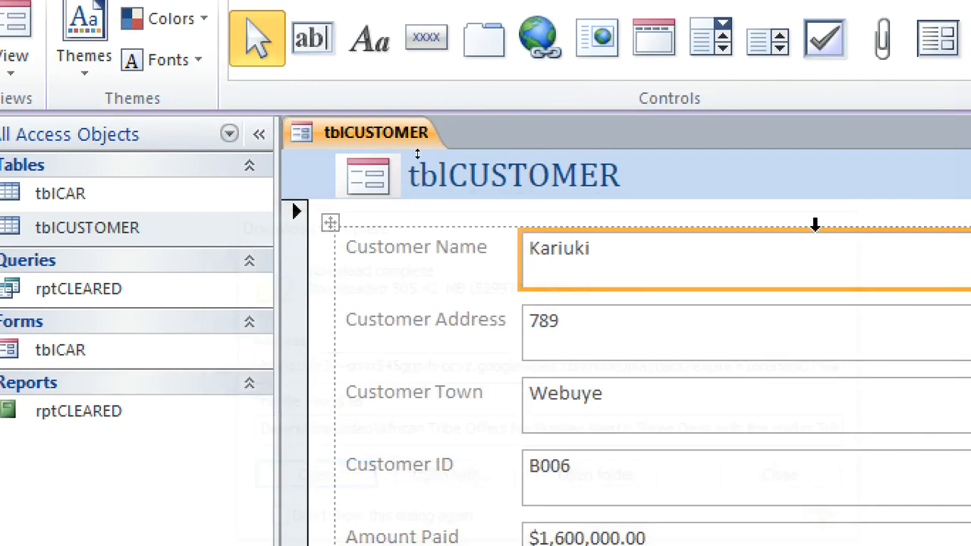
pyautogui.rightClick(369, 144)
pyautogui.click(438, 178)
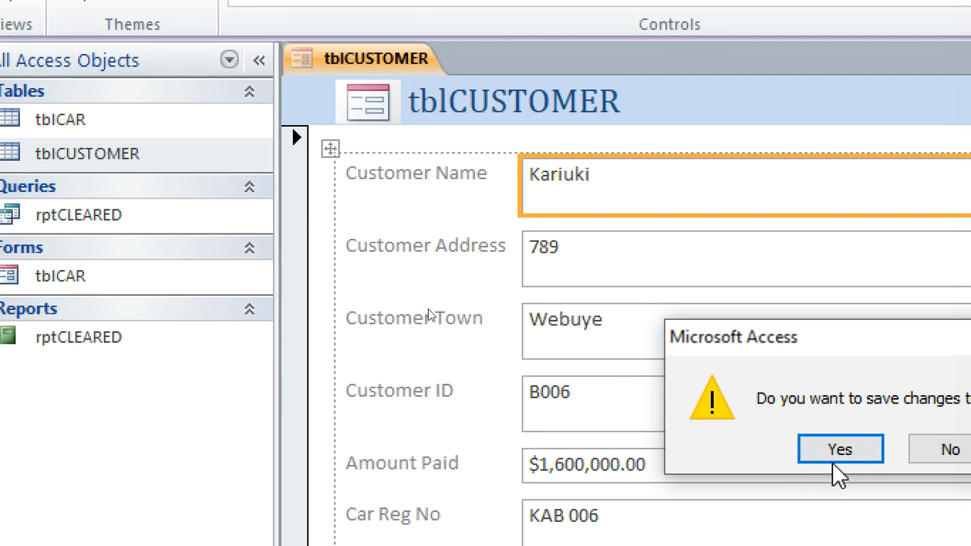
pyautogui.click(839, 523)
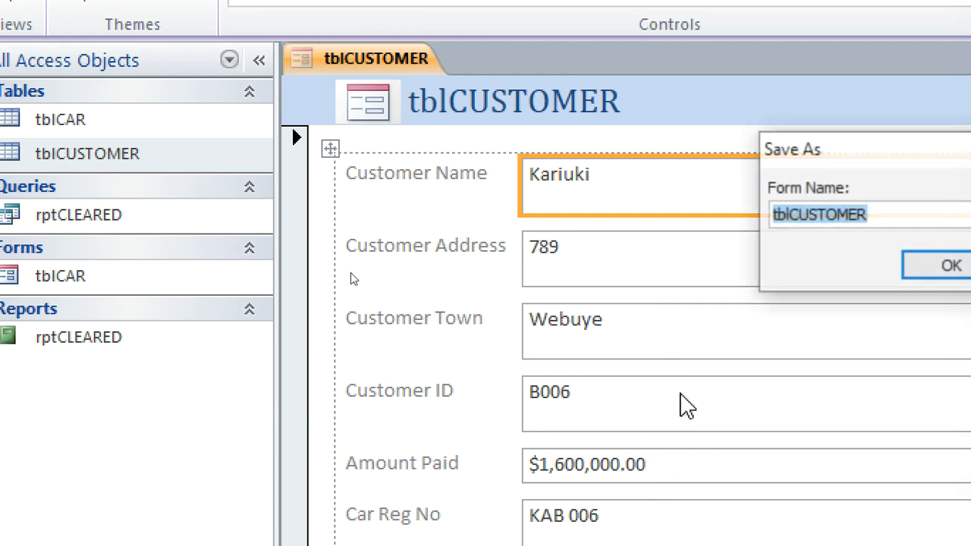
pyautogui.click(861, 277)
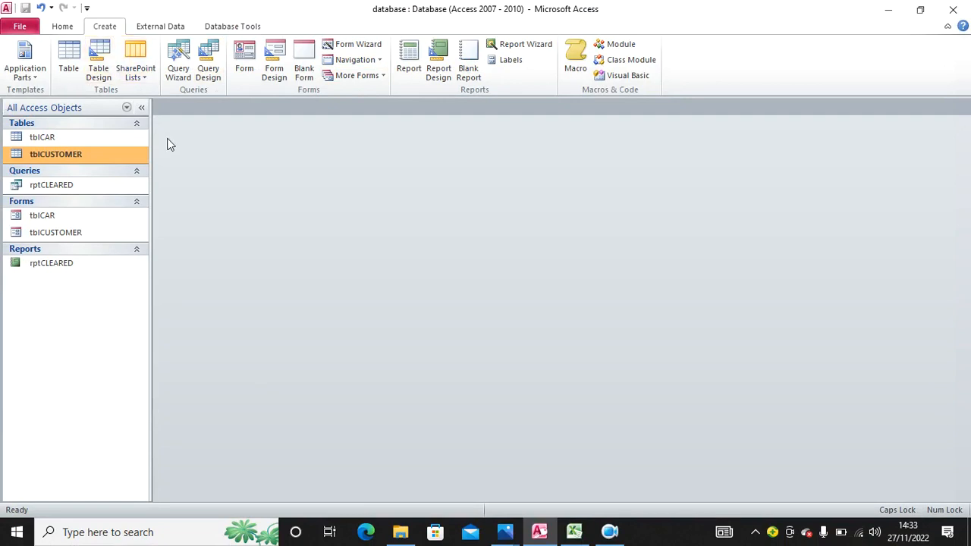
# Start a new query design with tblCAR and tblCUSTOMER, and enlarge the tblCUSTOMER field list to show all fields.
pyautogui.click(208, 72)
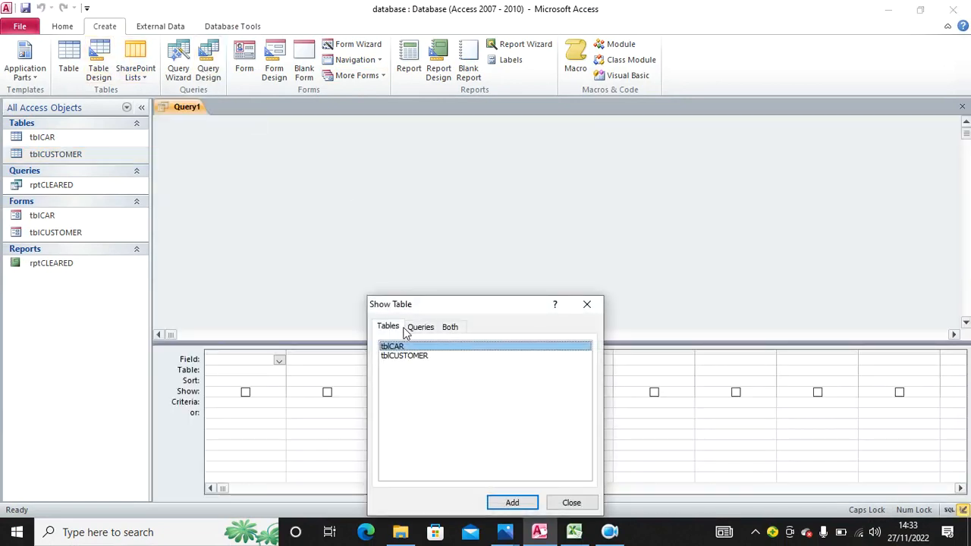
pyautogui.doubleClick(407, 345)
pyautogui.doubleClick(417, 355)
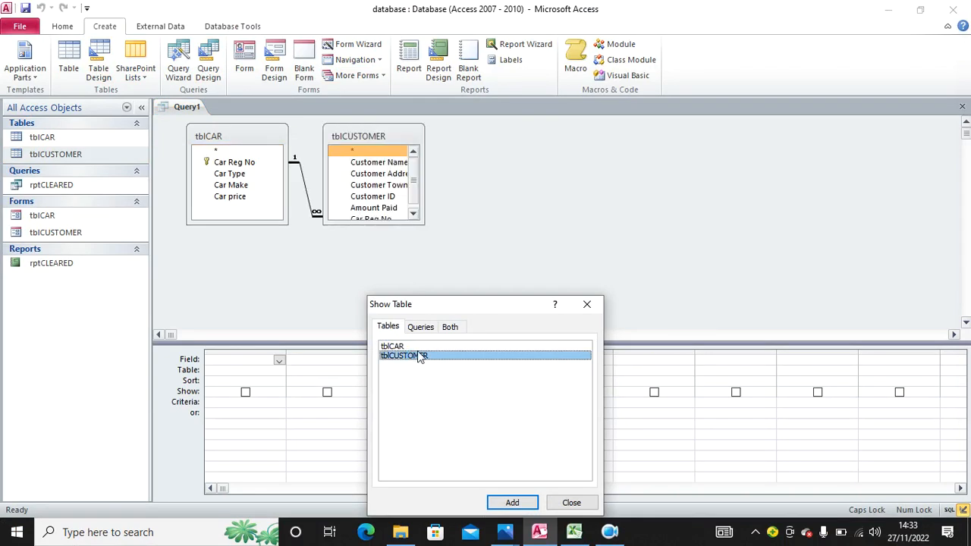
pyautogui.click(586, 304)
pyautogui.moveTo(467, 343); pyautogui.dragTo(461, 282)
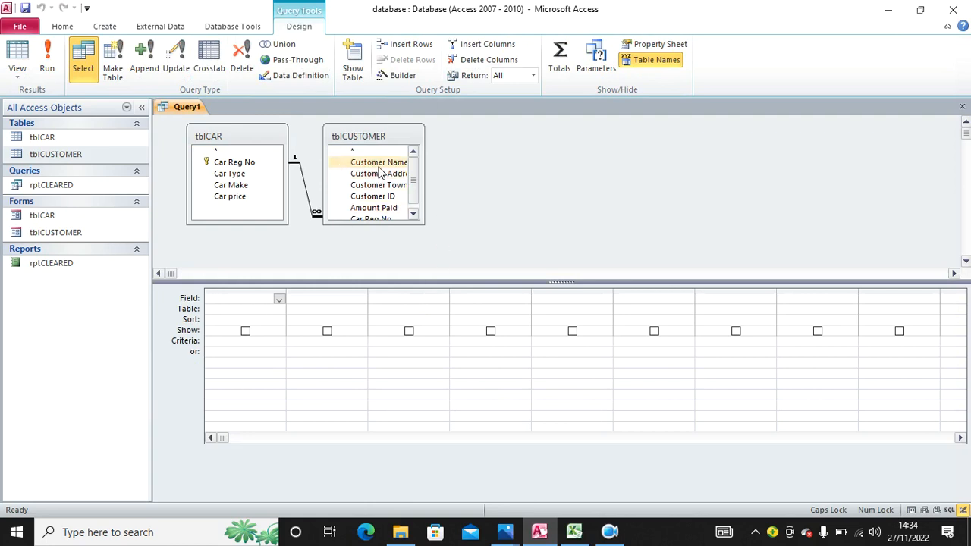
pyautogui.moveTo(427, 225); pyautogui.dragTo(476, 265)
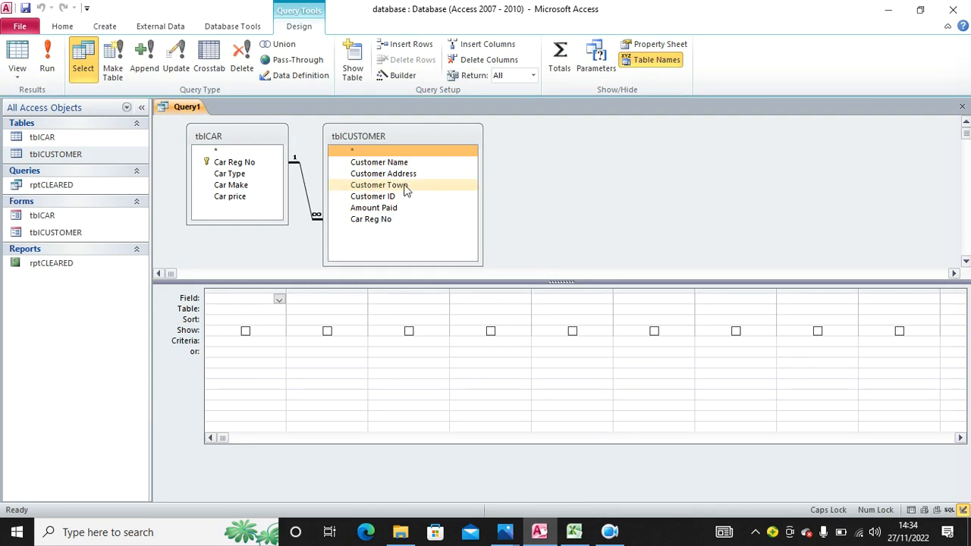
# Set Customer ID from tblCUSTOMER as the query's first field.
pyautogui.doubleClick(391, 162)
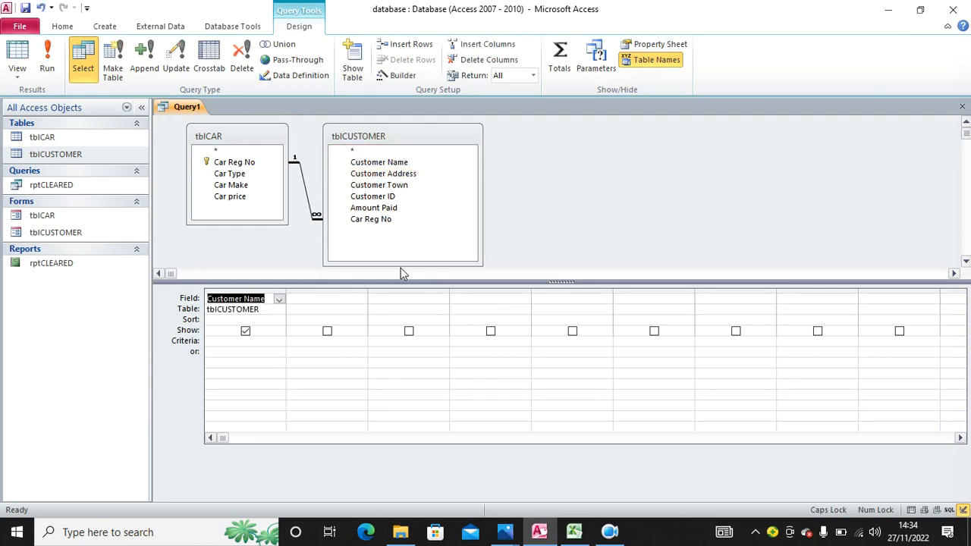
pyautogui.press('Delete')
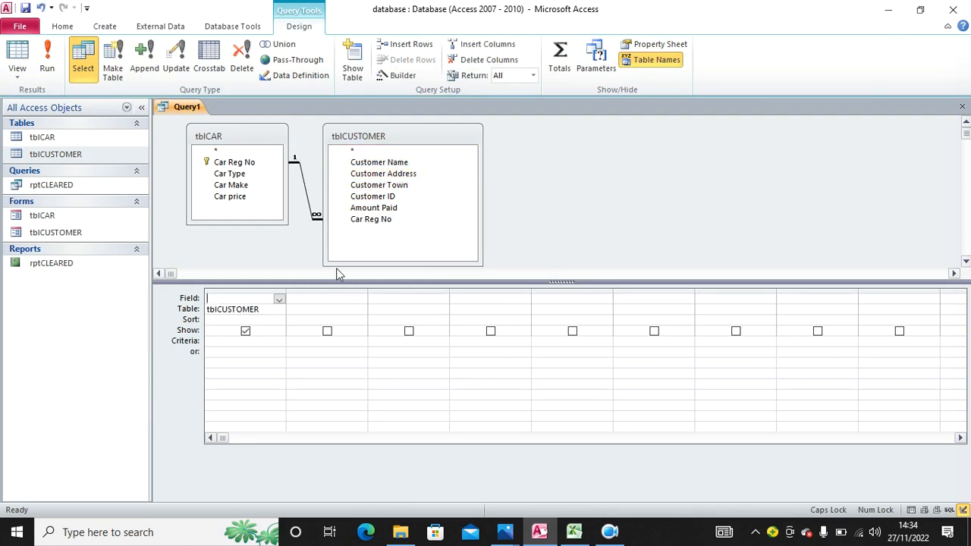
pyautogui.click(279, 300)
pyautogui.click(255, 348)
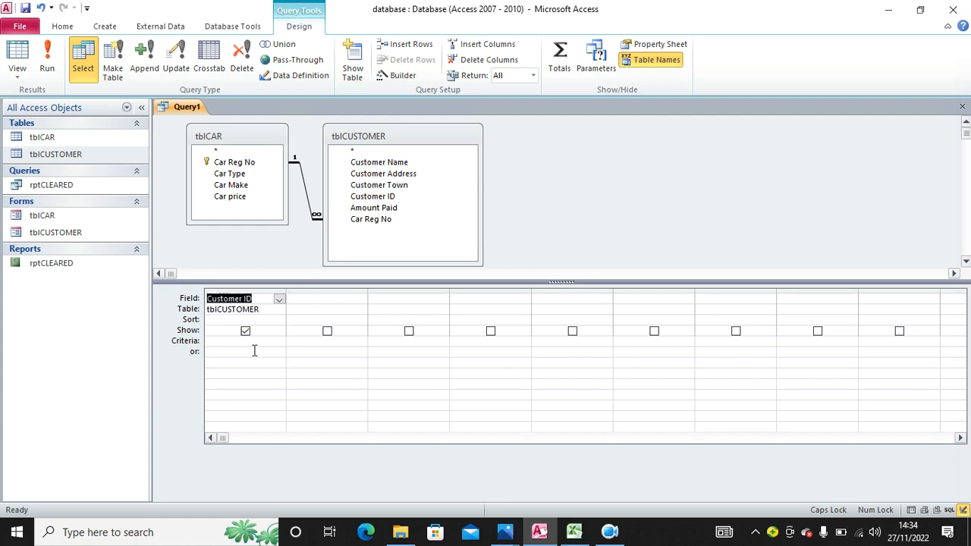
# Add Customer Name, Customer Address, Customer Town and Amount Paid from tblCUSTOMER, plus Car price from tblCAR, to the query.
pyautogui.doubleClick(379, 162)
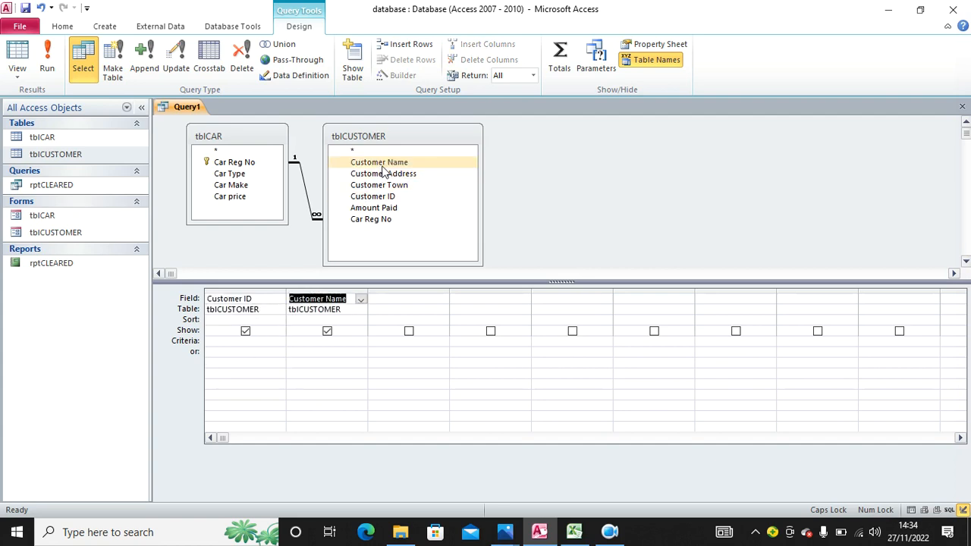
pyautogui.doubleClick(393, 175)
pyautogui.doubleClick(391, 185)
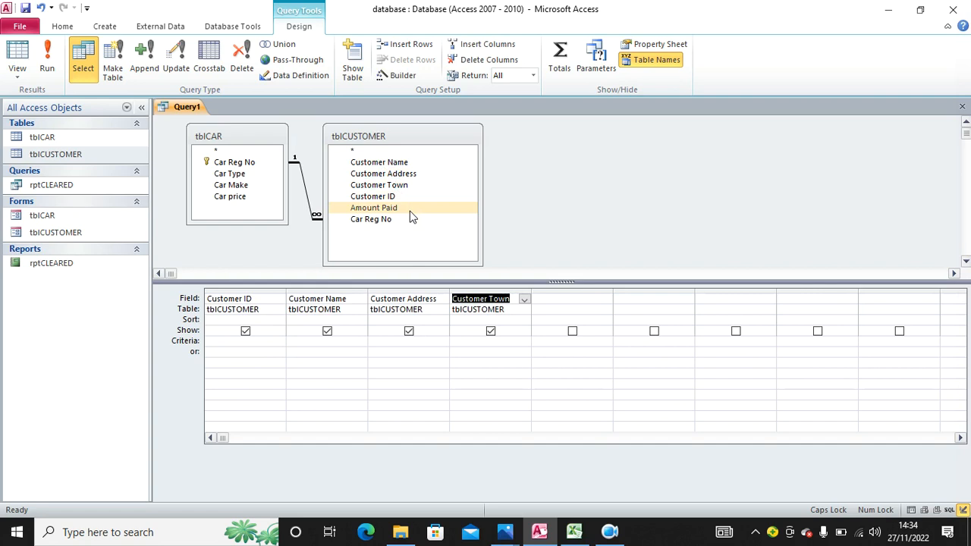
pyautogui.doubleClick(410, 210)
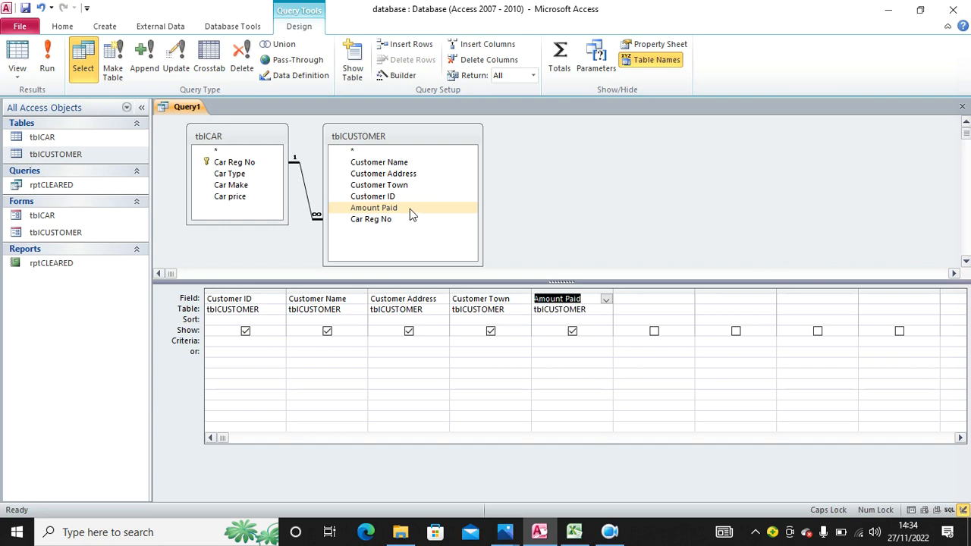
pyautogui.doubleClick(238, 197)
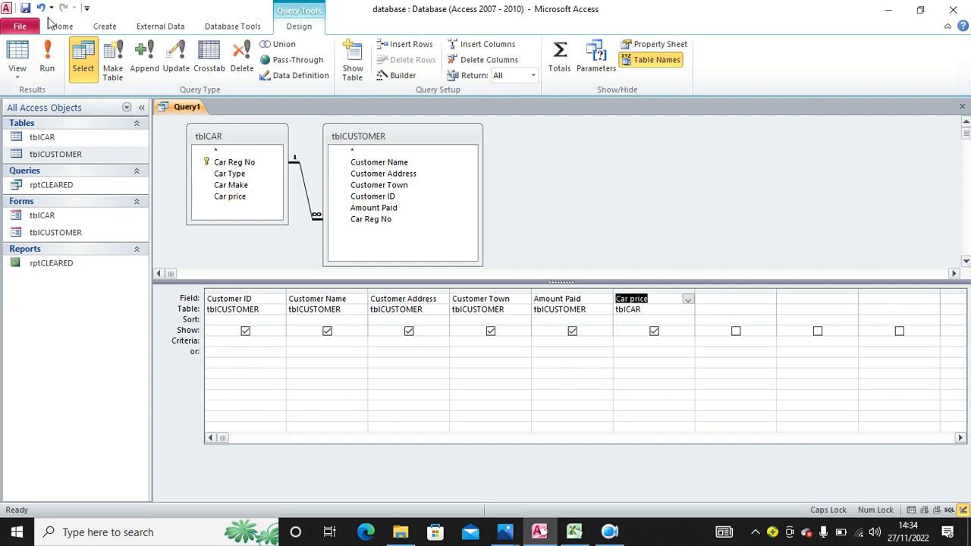
# Save the query as SUMMARY, run it to check the records and close it.
pyautogui.click(25, 9)
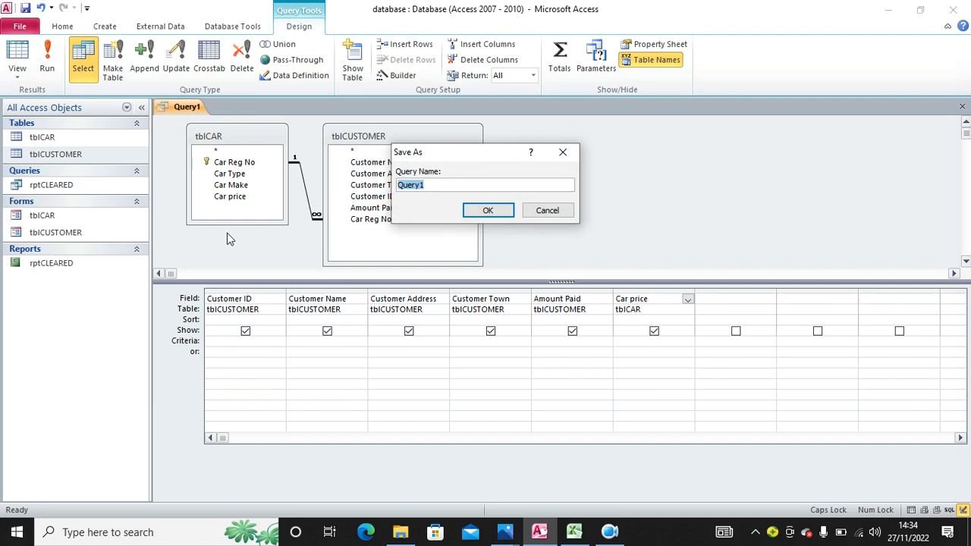
pyautogui.write('S')
pyautogui.press('Return')
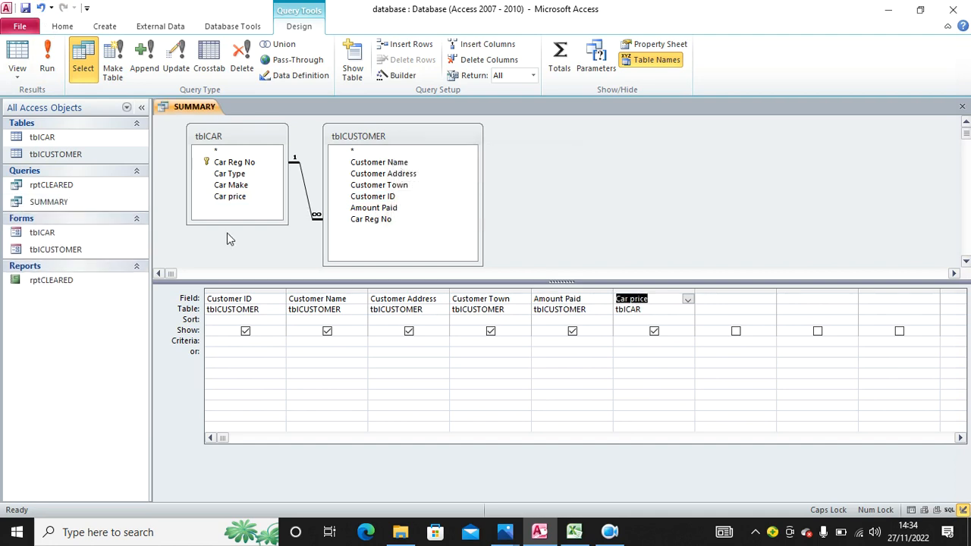
pyautogui.click(47, 64)
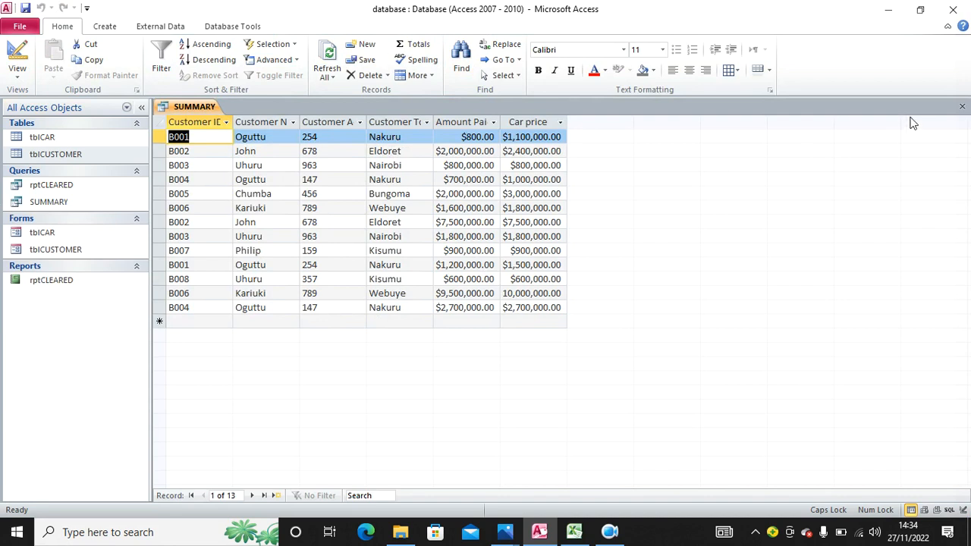
pyautogui.click(962, 106)
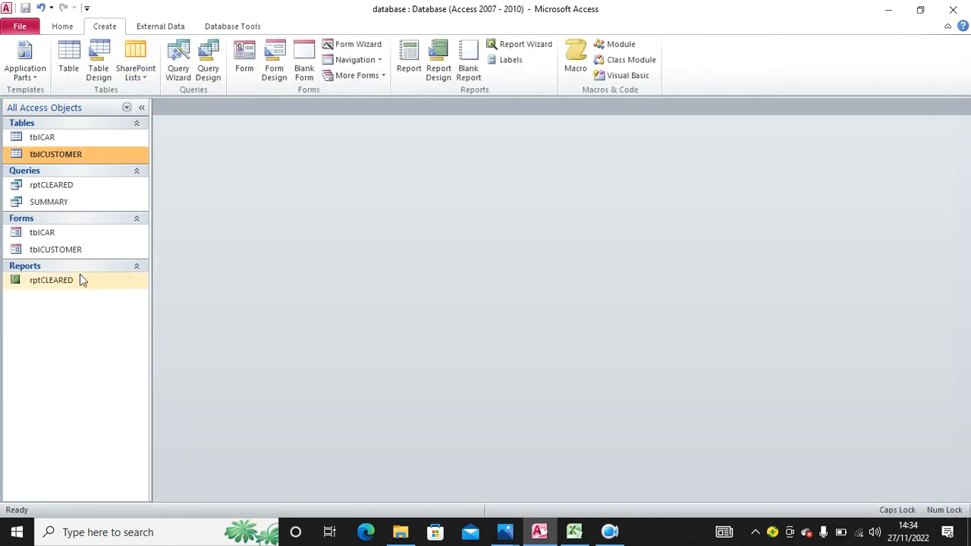
# Create a report from the SUMMARY query and look over its columns and the Car price total.
pyautogui.click(64, 203)
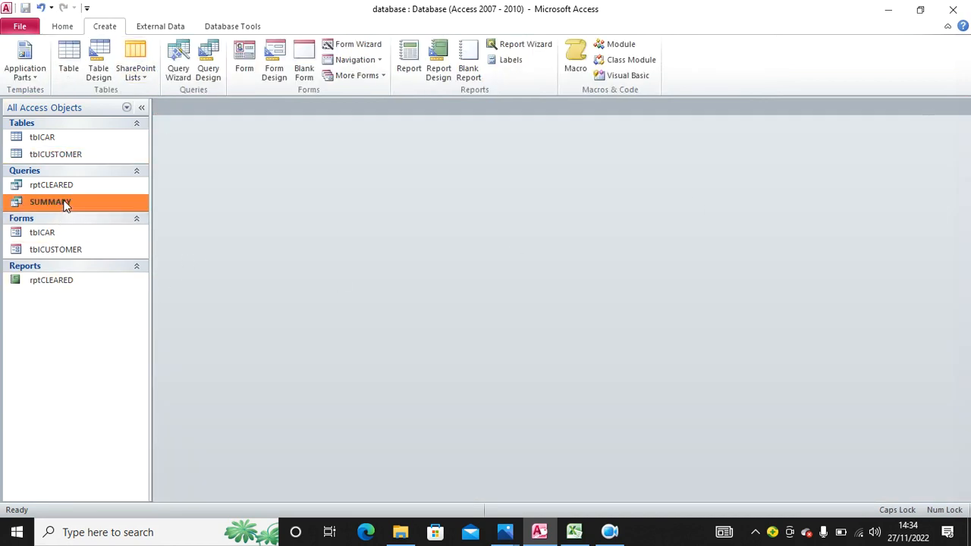
pyautogui.click(410, 68)
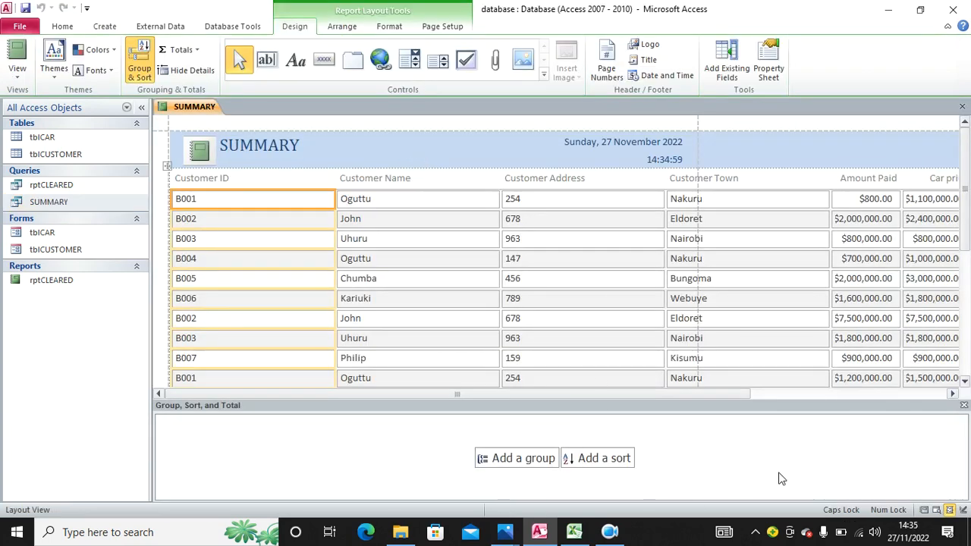
pyautogui.click(952, 394)
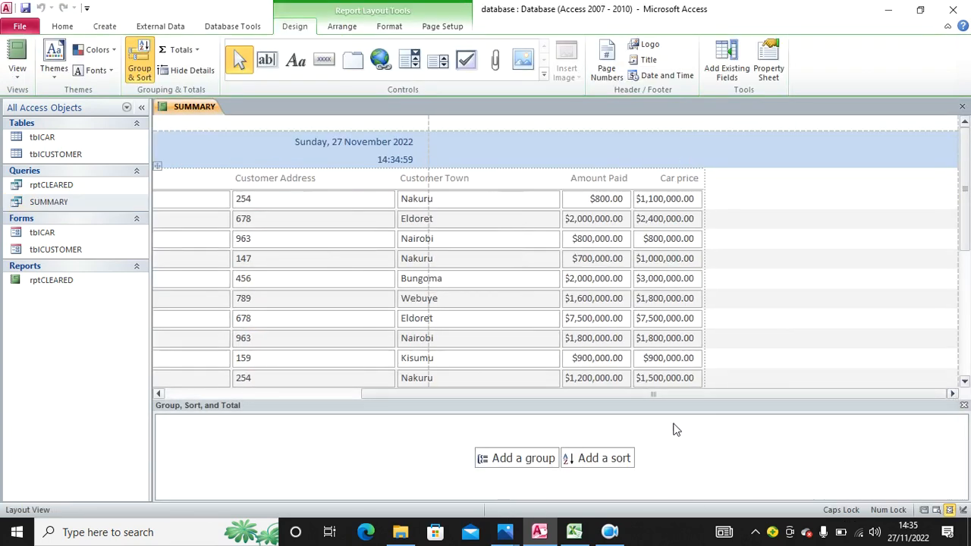
pyautogui.moveTo(531, 393); pyautogui.dragTo(124, 400)
pyautogui.scroll(-5, 540, 267)
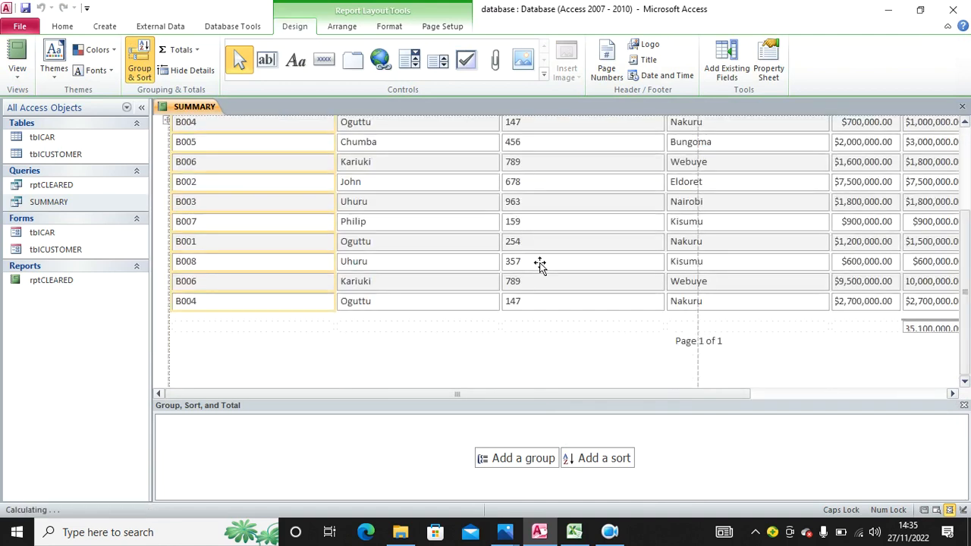
pyautogui.click(953, 393)
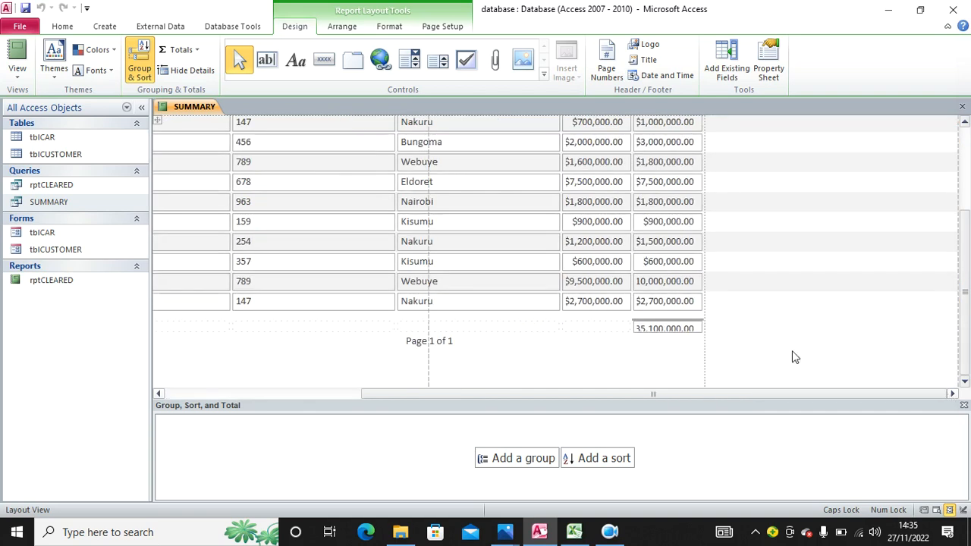
# Open the report in design view and enlarge the Car price total box in the report footer, widening the Car price column.
pyautogui.rightClick(536, 340)
pyautogui.click(581, 375)
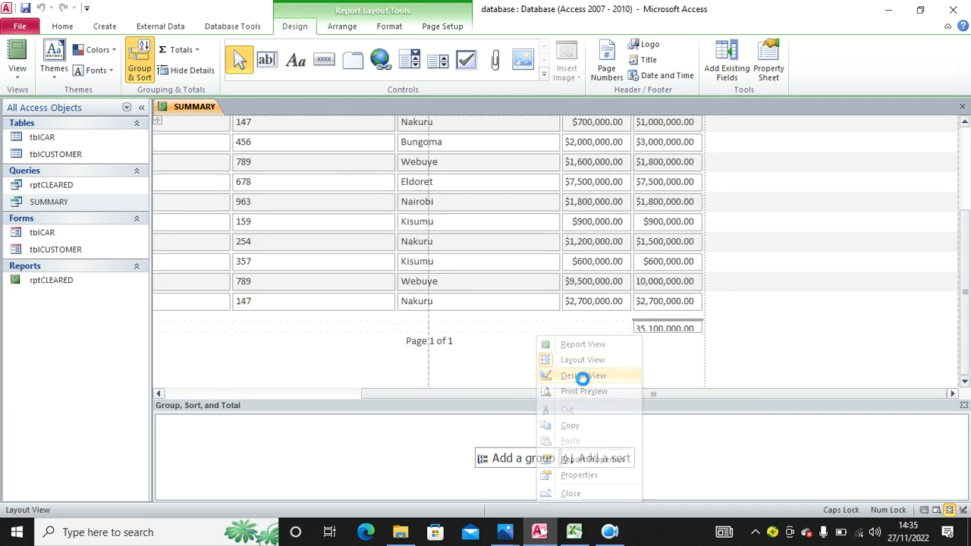
pyautogui.click(902, 300)
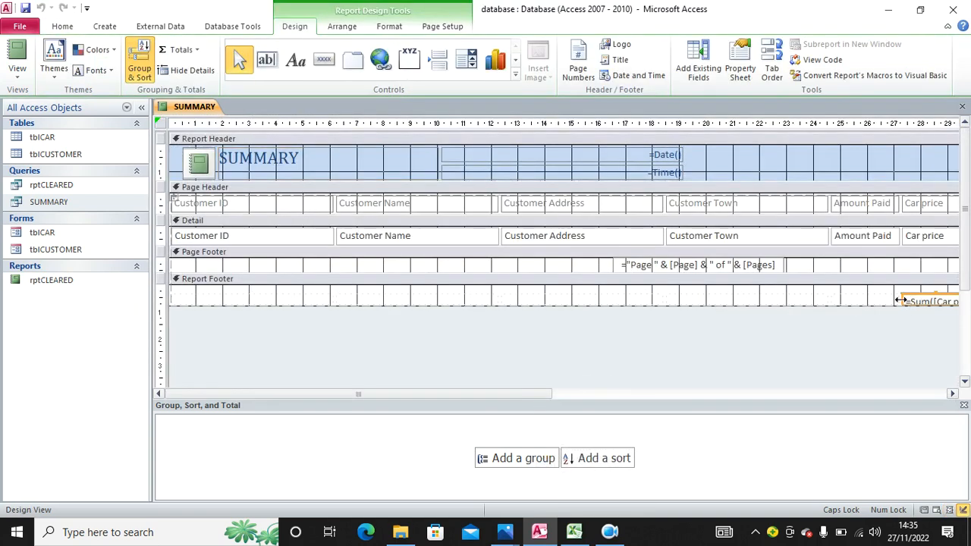
pyautogui.moveTo(900, 300)
pyautogui.mouseDown()
pyautogui.moveTo(856, 301)
pyautogui.moveTo(908, 285)
pyautogui.mouseUp()
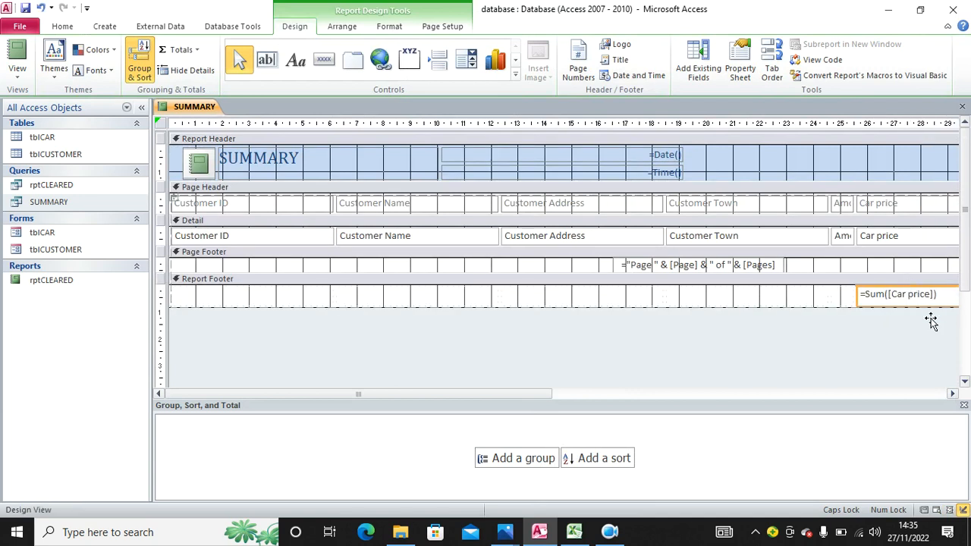
# Save the report as SUMMARY and check the Car price total in report view.
pyautogui.click(25, 9)
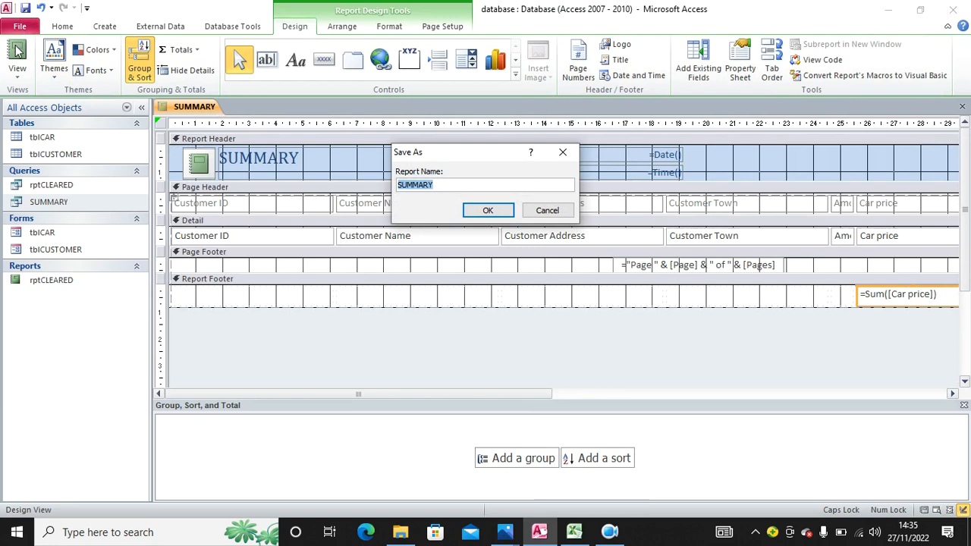
pyautogui.click(490, 207)
pyautogui.click(16, 54)
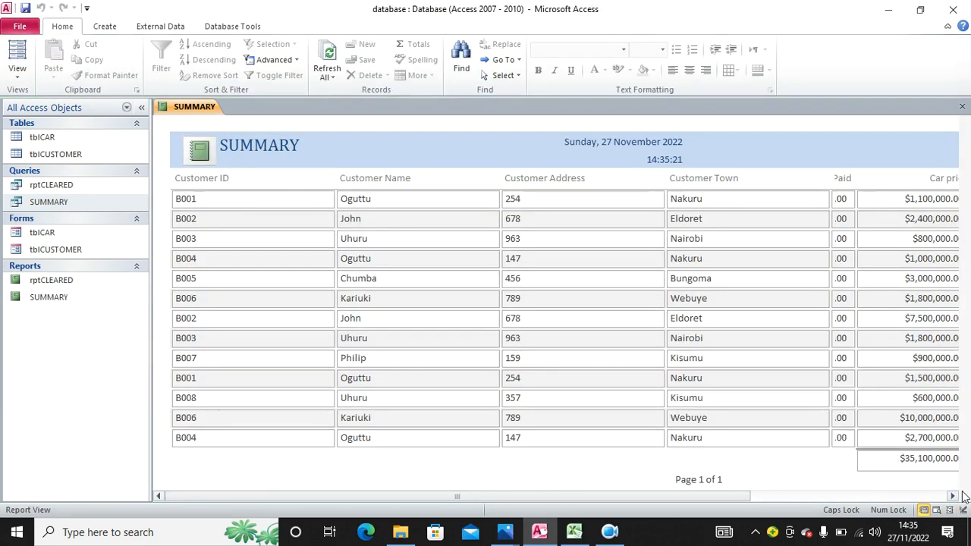
pyautogui.click(954, 497)
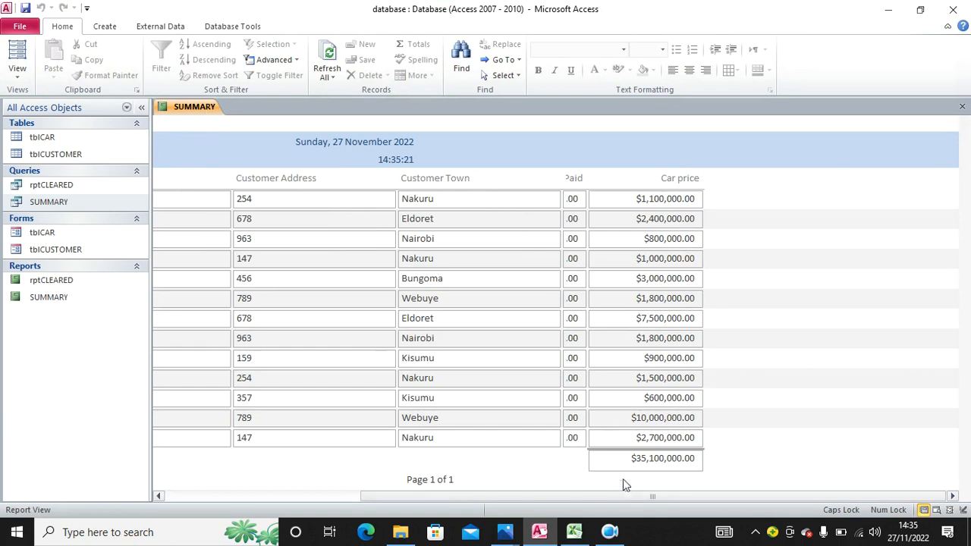
pyautogui.moveTo(627, 460); pyautogui.dragTo(695, 463)
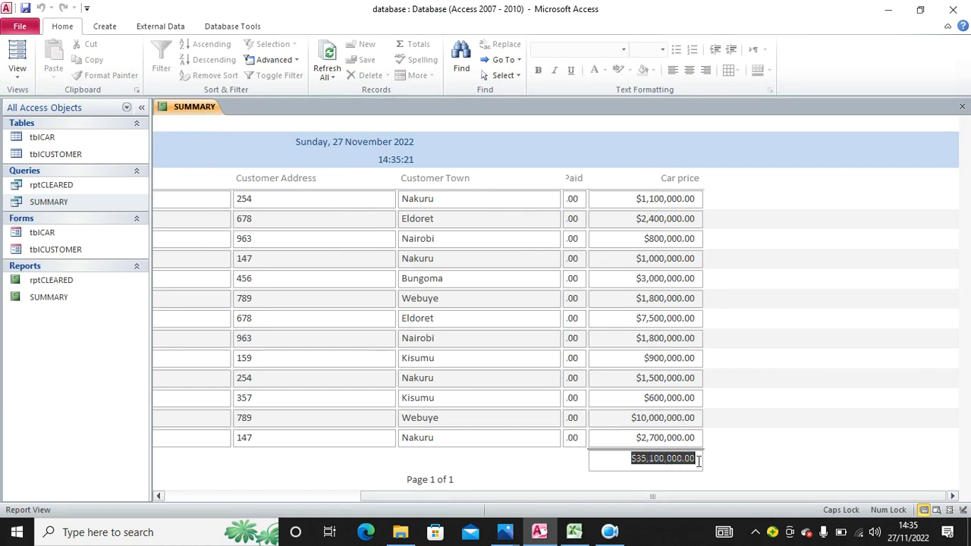
# Reopen the SUMMARY report in design view.
pyautogui.rightClick(747, 175)
pyautogui.click(806, 217)
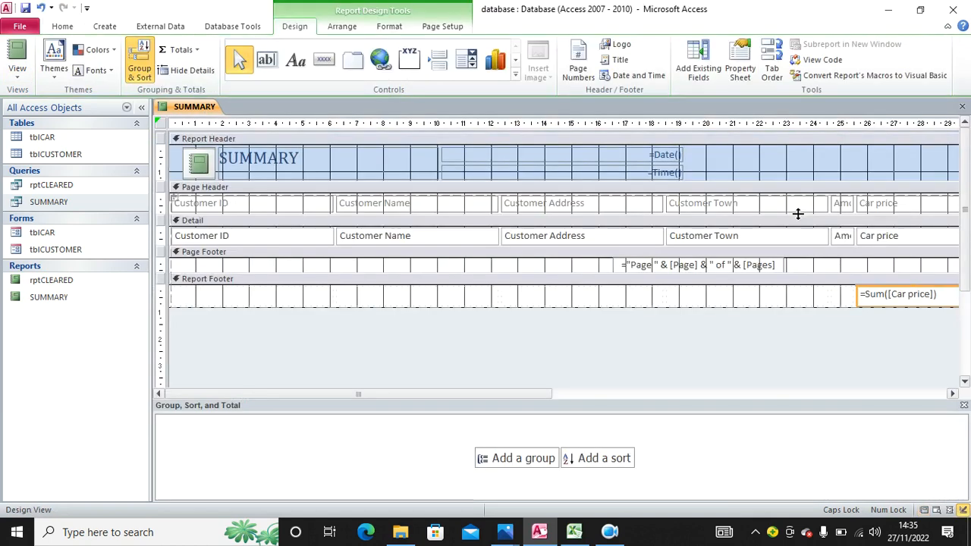
pyautogui.click(563, 397)
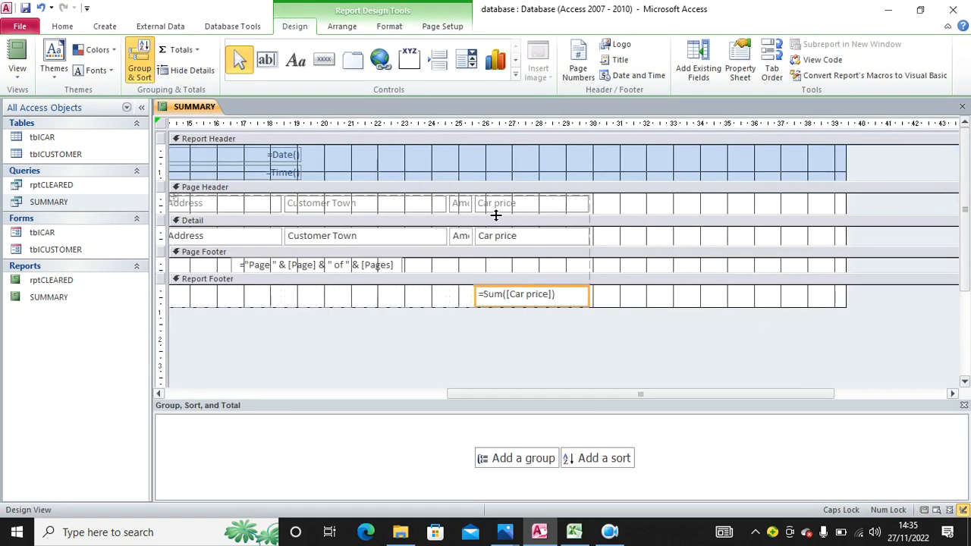
# Try to make room for the Amount Paid column by resizing the detail fields together.
pyautogui.click(442, 206)
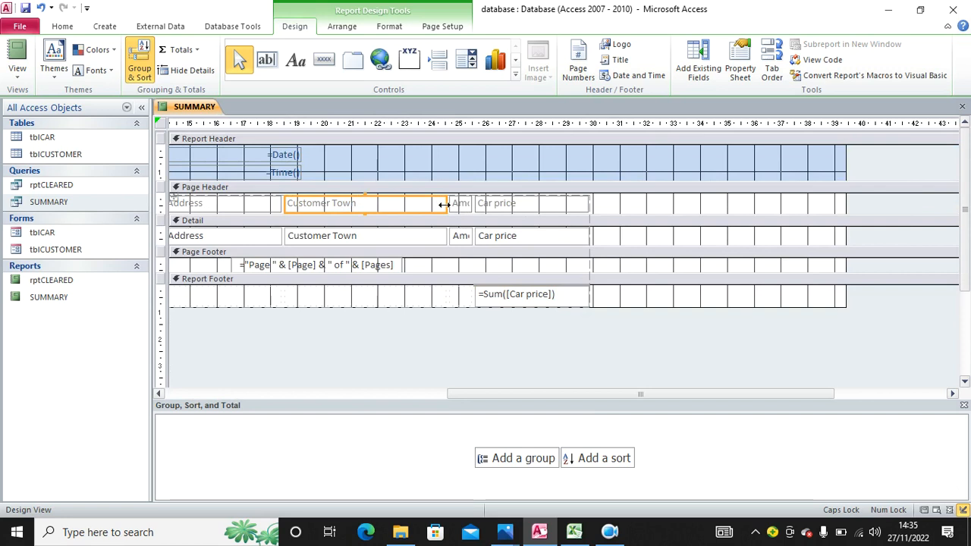
pyautogui.click(446, 235)
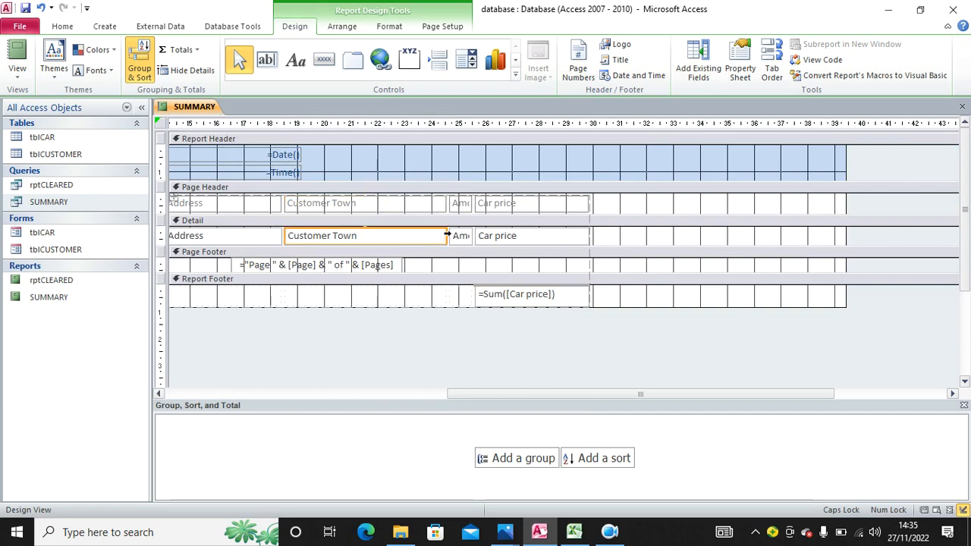
pyautogui.click(459, 237)
pyautogui.keyDown('shift'); pyautogui.click(448, 235); pyautogui.keyUp('shift')
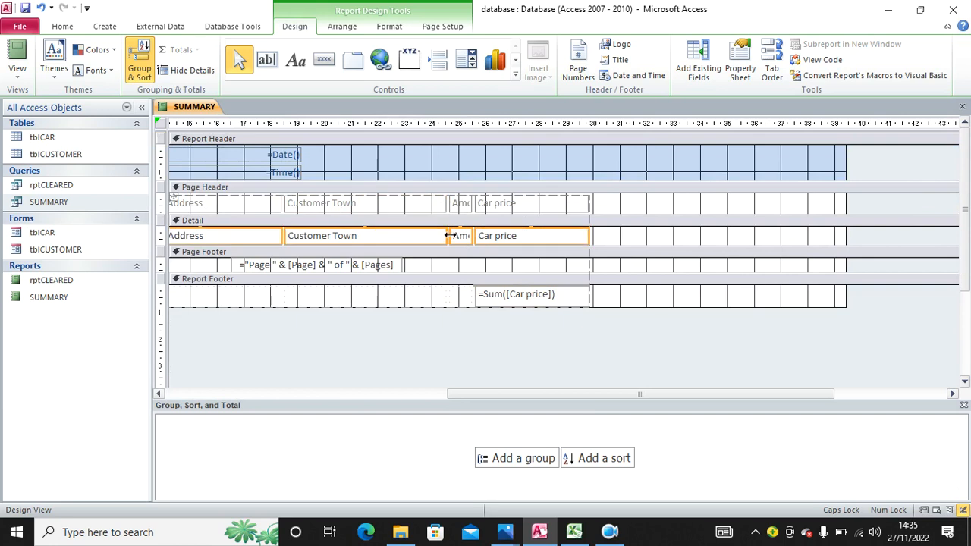
pyautogui.moveTo(430, 235); pyautogui.dragTo(445, 235)
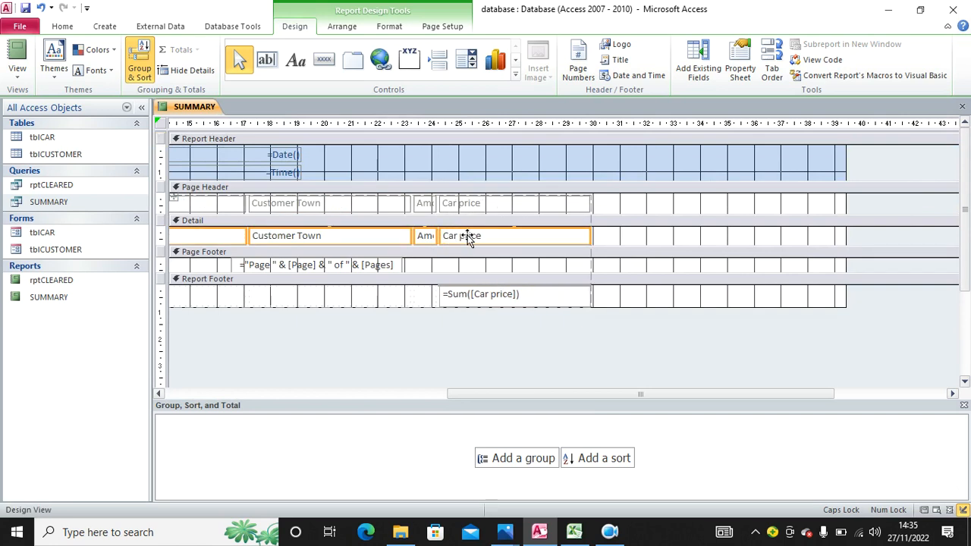
pyautogui.hotkey('ctrl', 'z')
# Narrow the Customer Town column and widen the Amount Paid column so its values fit.
pyautogui.click(637, 239)
pyautogui.click(455, 238)
pyautogui.click(438, 237)
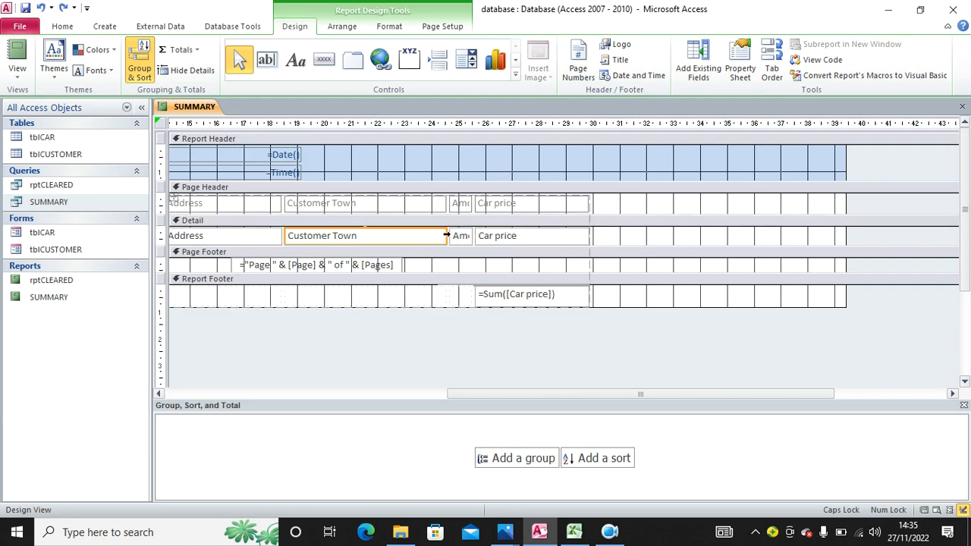
pyautogui.moveTo(445, 236); pyautogui.dragTo(493, 238)
pyautogui.click(417, 235)
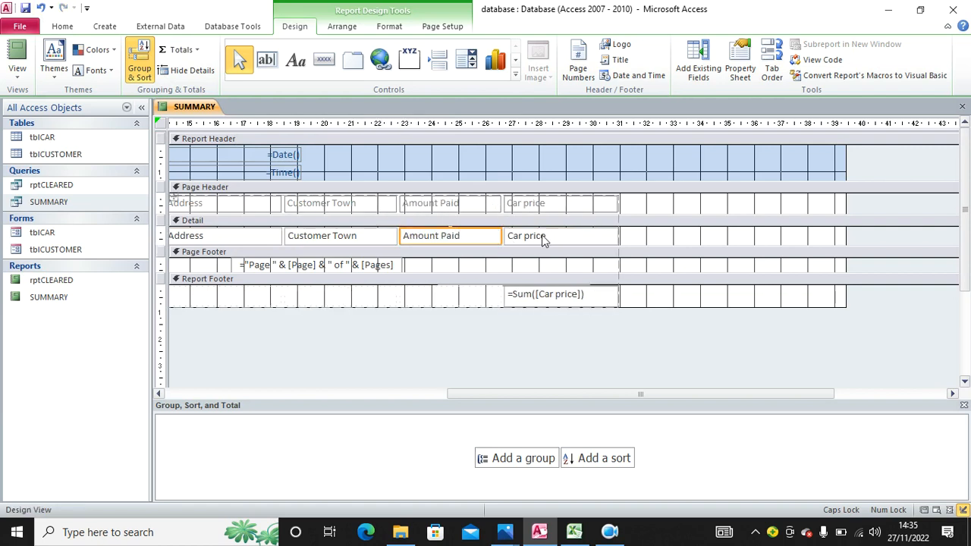
# Check the resized columns of the SUMMARY report in report view and close the report.
pyautogui.click(17, 57)
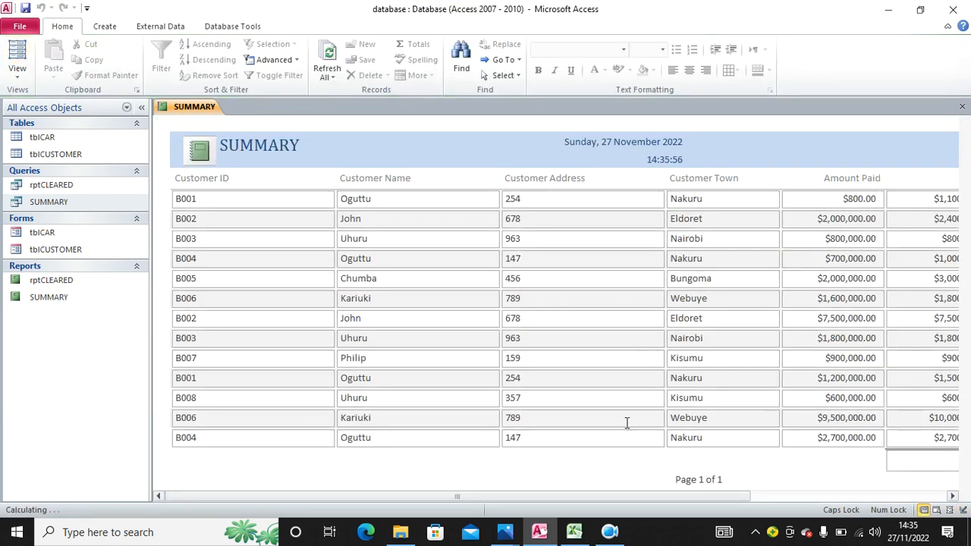
pyautogui.moveTo(682, 496); pyautogui.dragTo(732, 497)
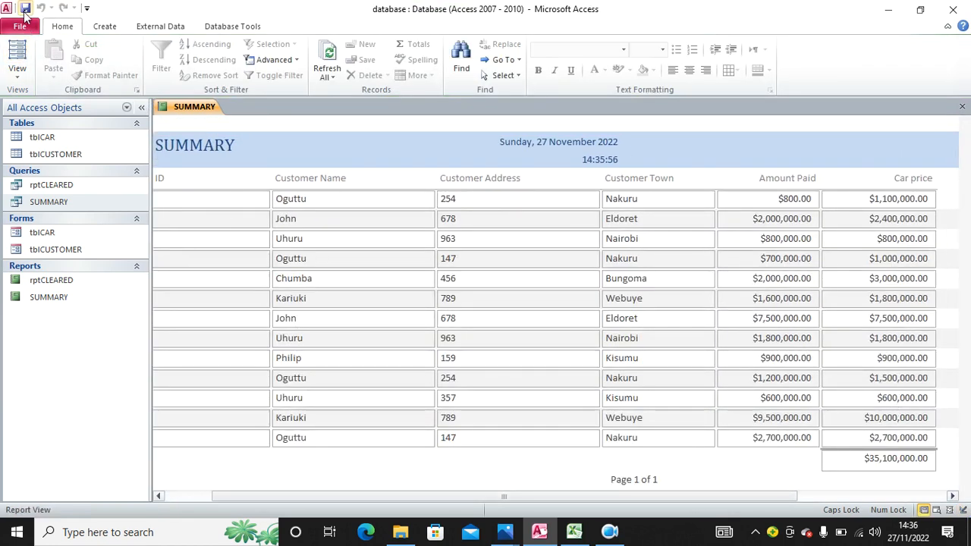
pyautogui.rightClick(178, 109)
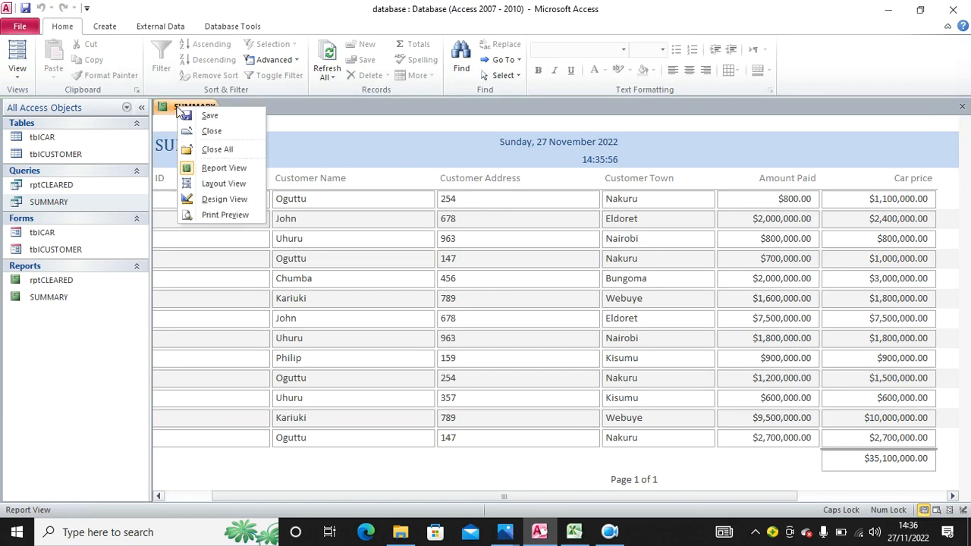
pyautogui.click(215, 149)
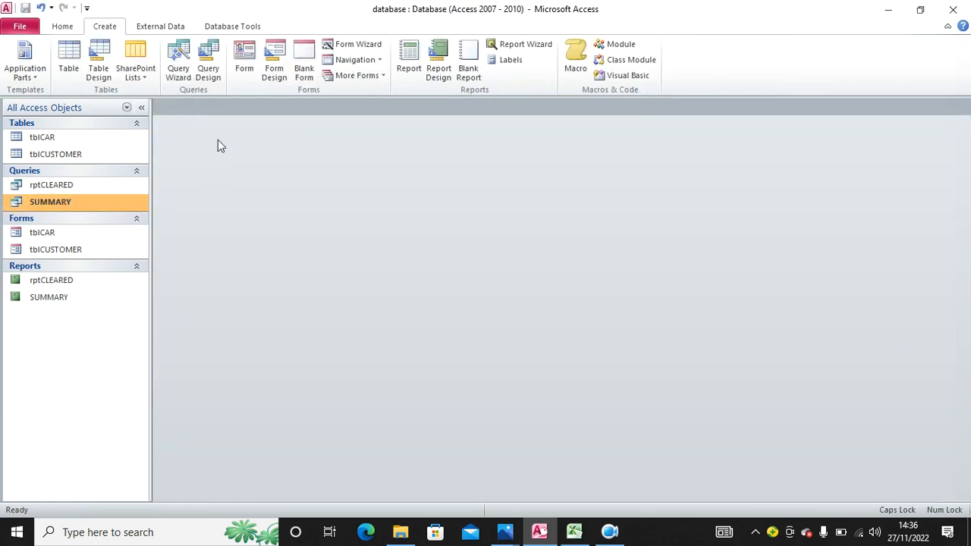
# Start the Report Wizard on the SUMMARY query, include all its fields and add no grouping.
pyautogui.click(515, 44)
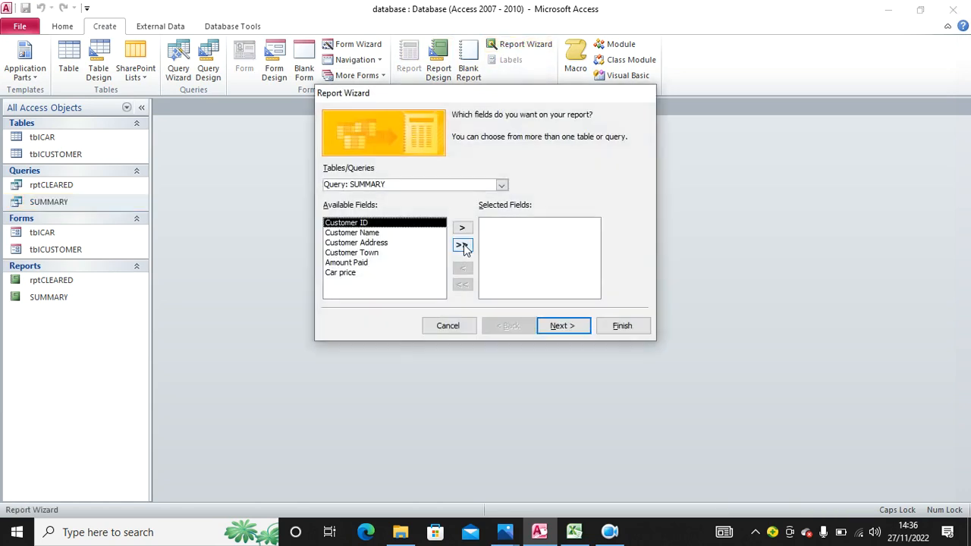
pyautogui.click(461, 244)
pyautogui.click(576, 329)
pyautogui.click(576, 328)
pyautogui.click(577, 328)
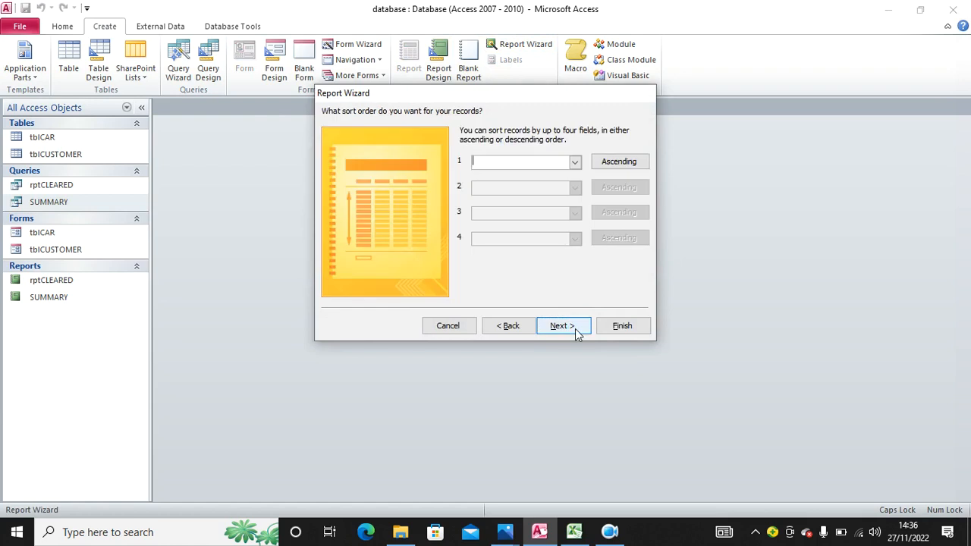
# Sort the wizard report by Customer ID ascending, keep the Tabular portrait layout and tblCUSTOMER title, and generate it.
pyautogui.click(574, 163)
pyautogui.click(553, 189)
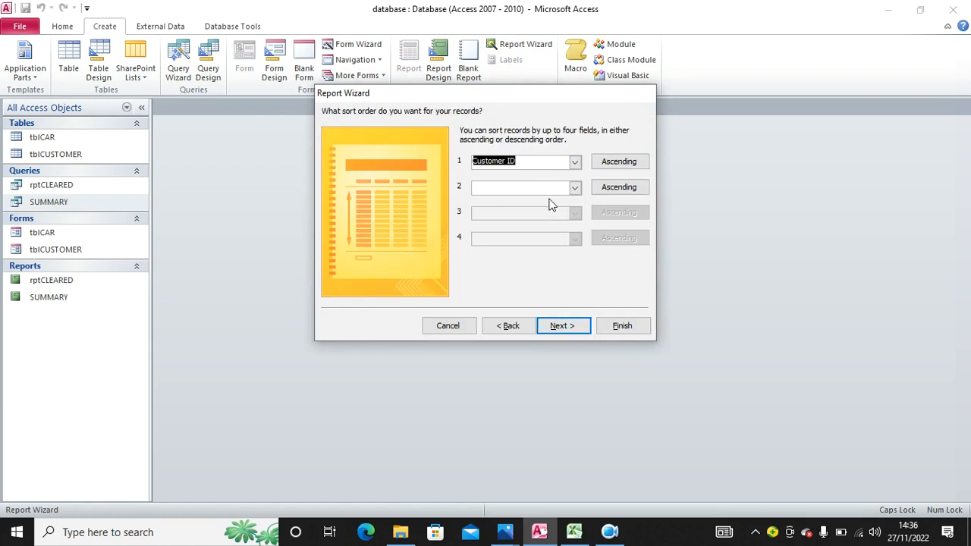
pyautogui.click(558, 326)
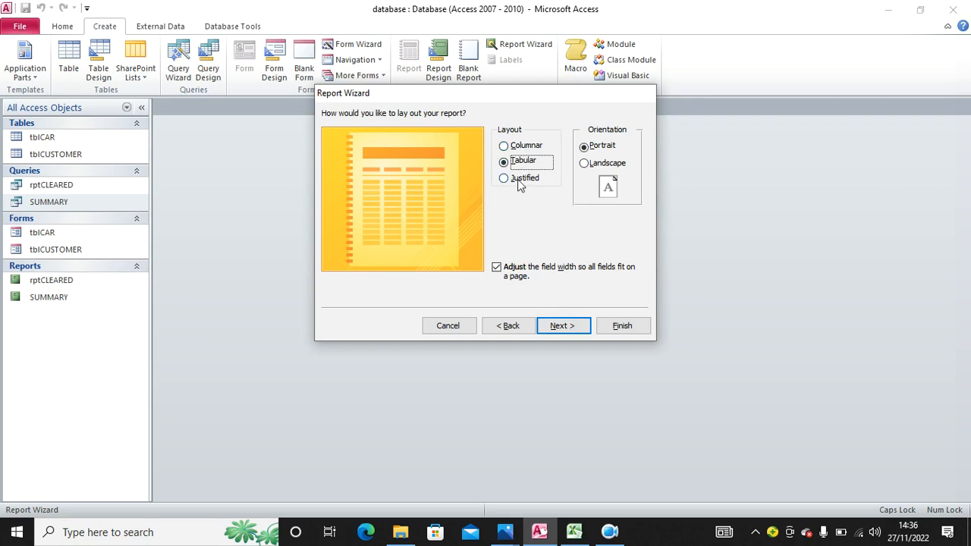
pyautogui.click(572, 328)
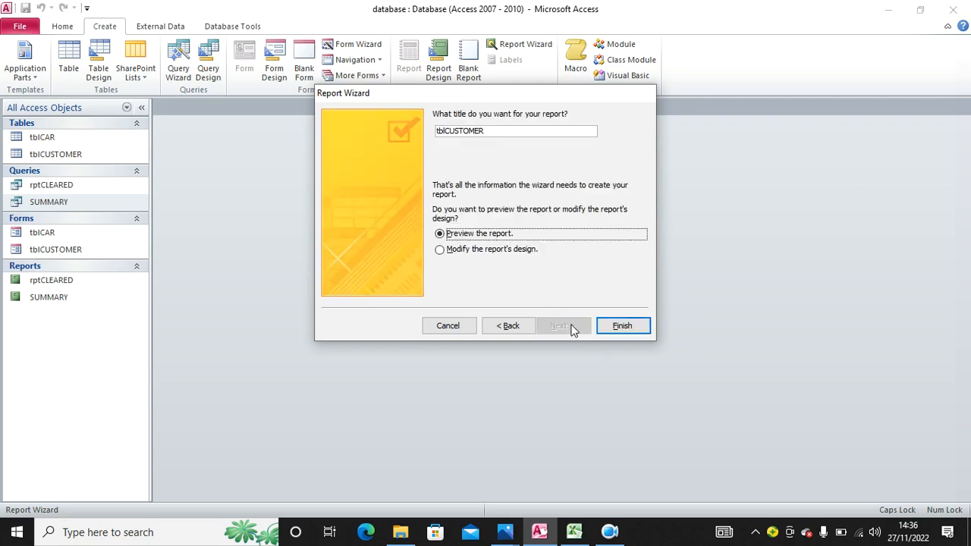
pyautogui.click(510, 326)
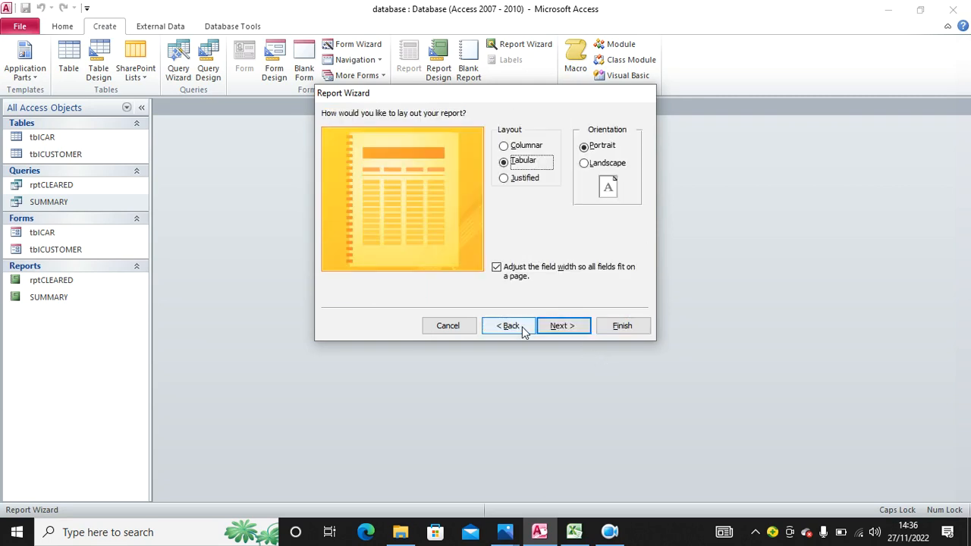
pyautogui.click(569, 333)
pyautogui.click(604, 328)
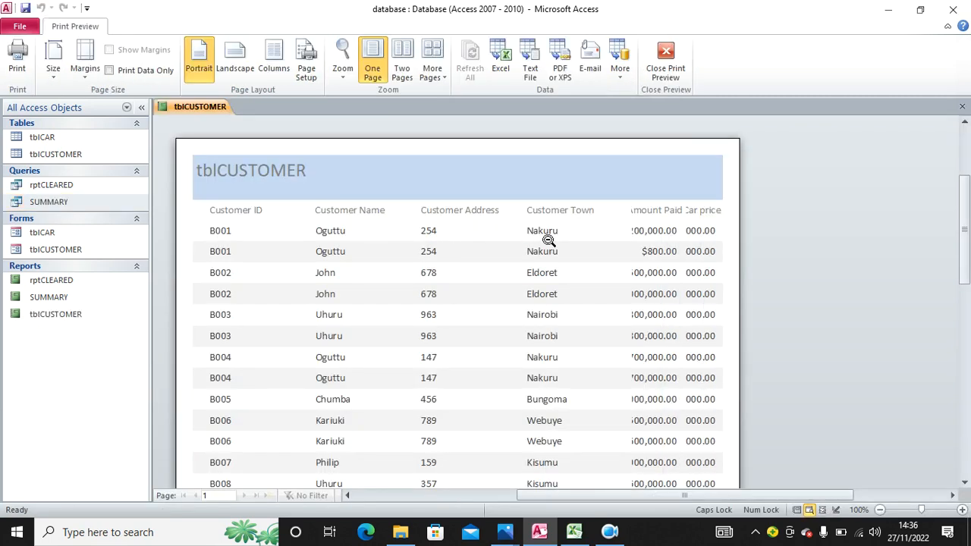
# Review the tblCUSTOMER report's print preview, and open it in design view with the field list closed.
pyautogui.scroll(-3, 510, 215)
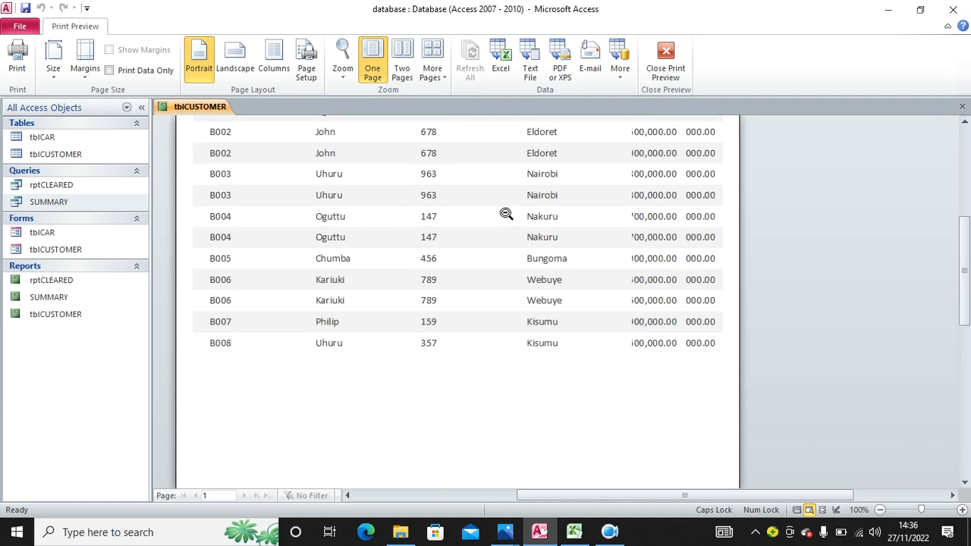
pyautogui.scroll(3, 506, 214)
pyautogui.rightClick(404, 168)
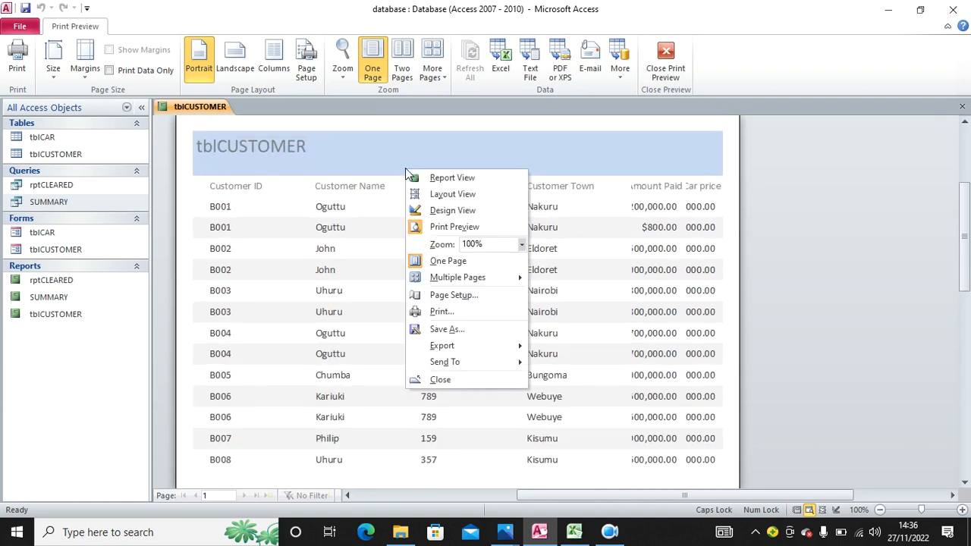
pyautogui.click(442, 209)
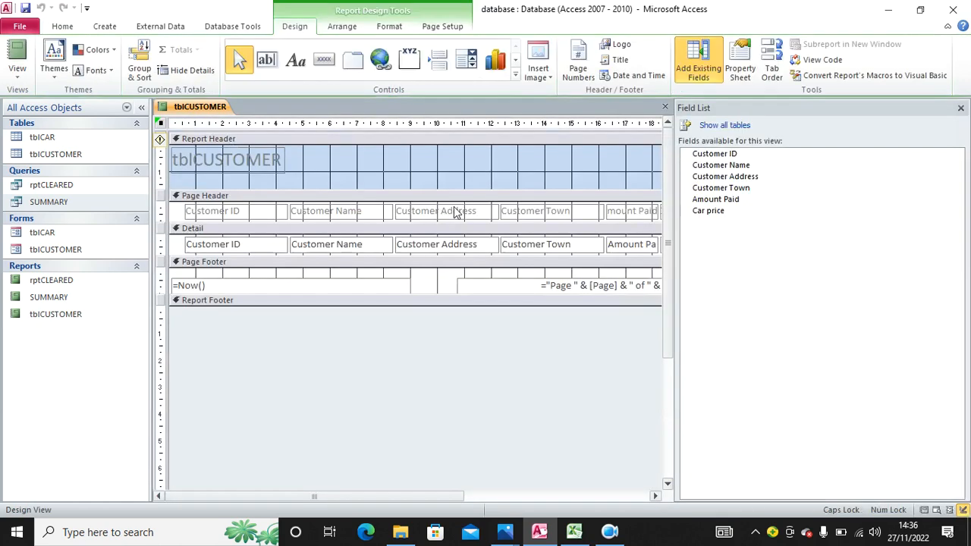
pyautogui.click(960, 107)
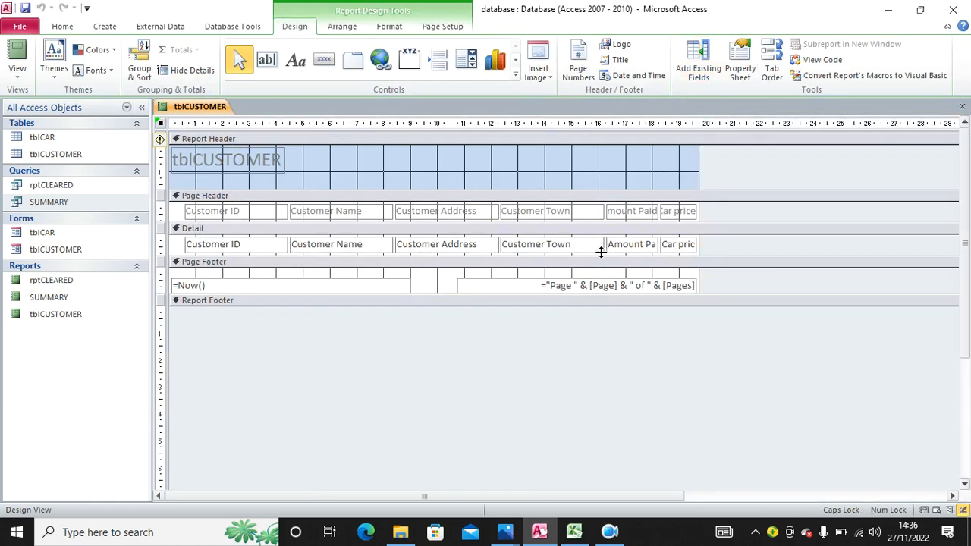
# Widen the Amount Paid field in the Detail section over the Customer Town field, and shift all column headings and fields to the report's left edge.
pyautogui.click(578, 248)
pyautogui.moveTo(603, 243); pyautogui.dragTo(568, 247)
pyautogui.click(605, 244)
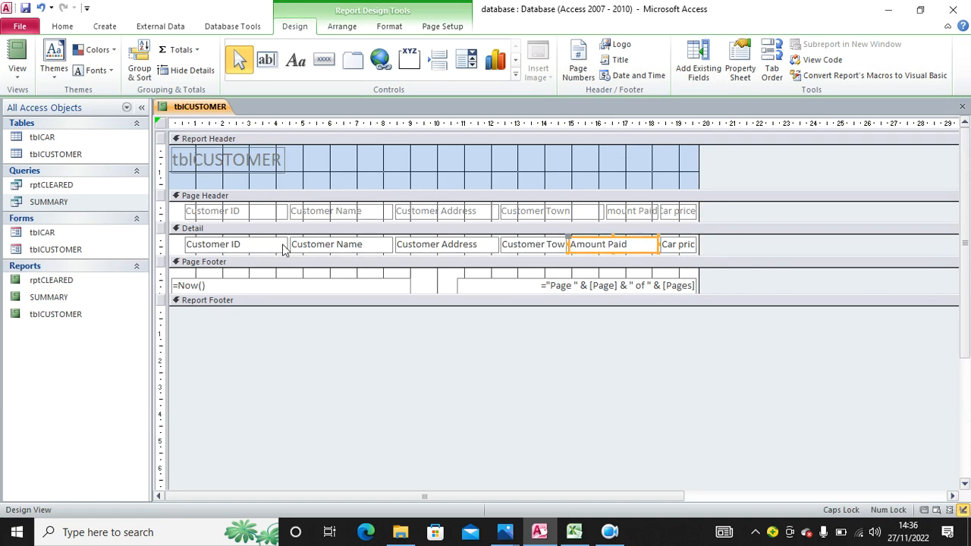
pyautogui.moveTo(179, 213); pyautogui.dragTo(671, 254)
pyautogui.moveTo(569, 243); pyautogui.dragTo(548, 246)
# Widen the Car price field in the Detail section, extending the report width to about 20.6 cm.
pyautogui.click(696, 250)
pyautogui.click(680, 250)
pyautogui.click(684, 244)
pyautogui.click(715, 248)
pyautogui.moveTo(698, 212); pyautogui.dragTo(712, 211)
pyautogui.click(689, 247)
pyautogui.moveTo(721, 245); pyautogui.dragTo(722, 244)
pyautogui.click(770, 252)
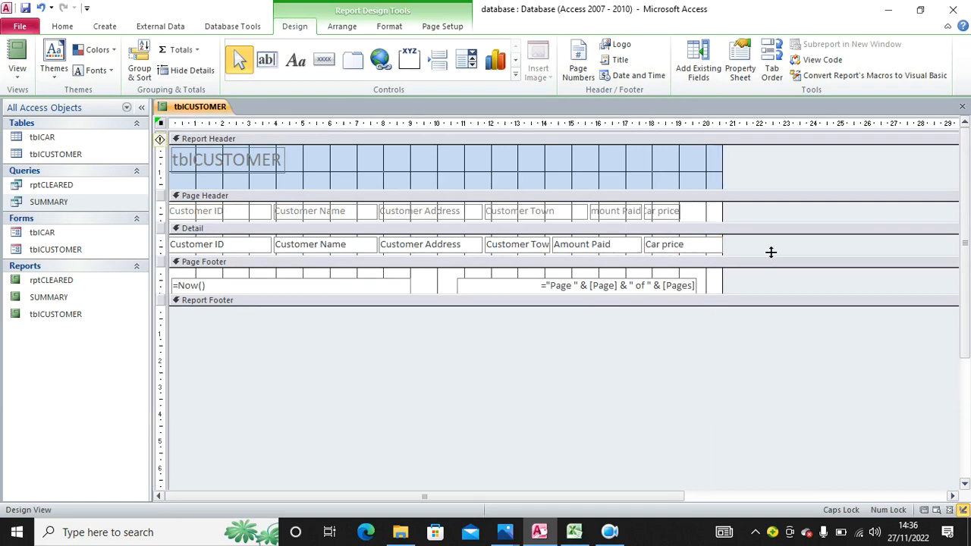
# Check the resized columns in report view and return the report to design view.
pyautogui.click(19, 52)
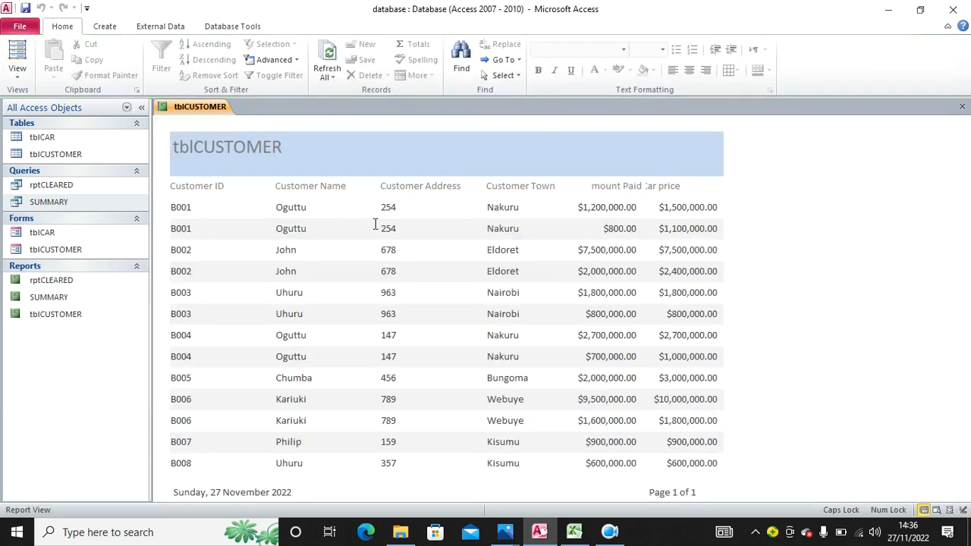
pyautogui.rightClick(540, 215)
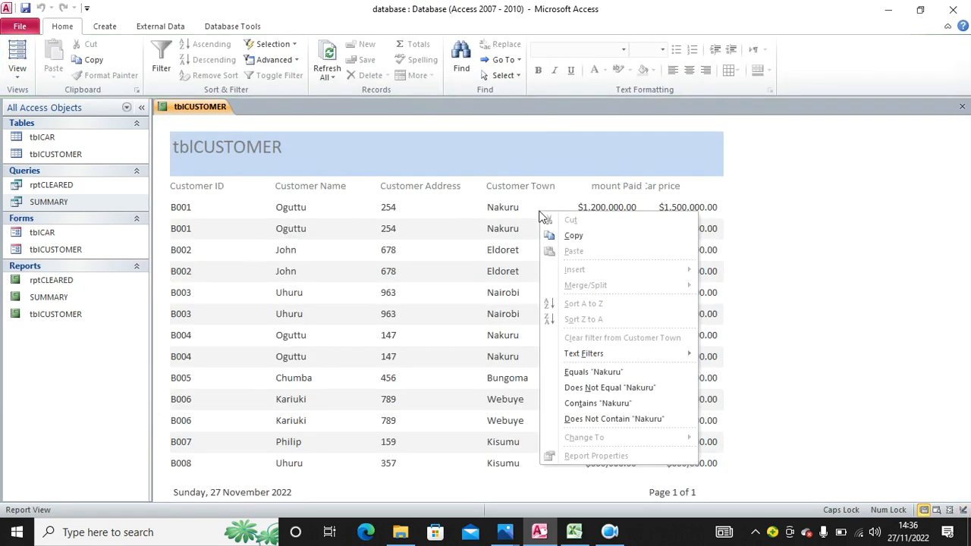
pyautogui.rightClick(555, 157)
pyautogui.click(580, 197)
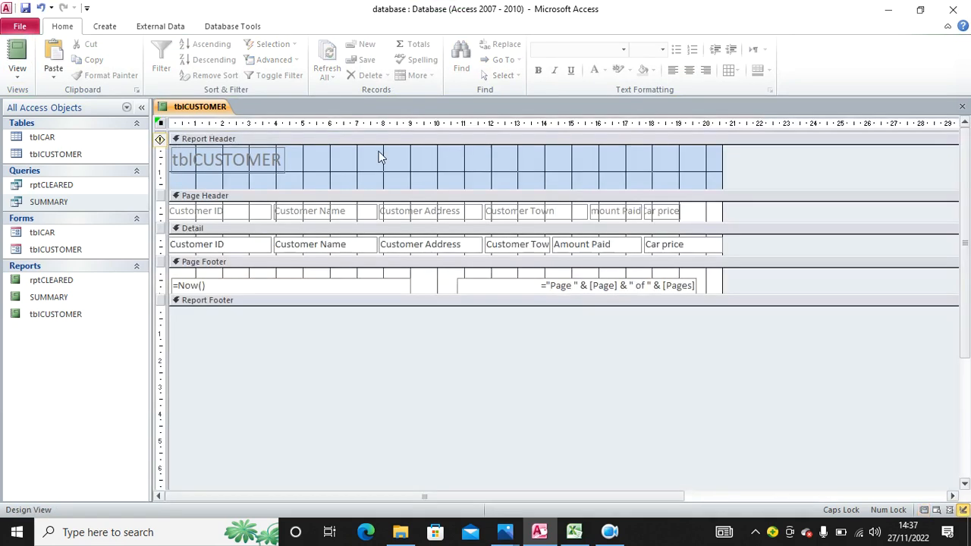
# Stretch the title label across the Report Header and change its text to "OVERALL CUSTOMERS REPORT".
pyautogui.moveTo(282, 159); pyautogui.dragTo(716, 161)
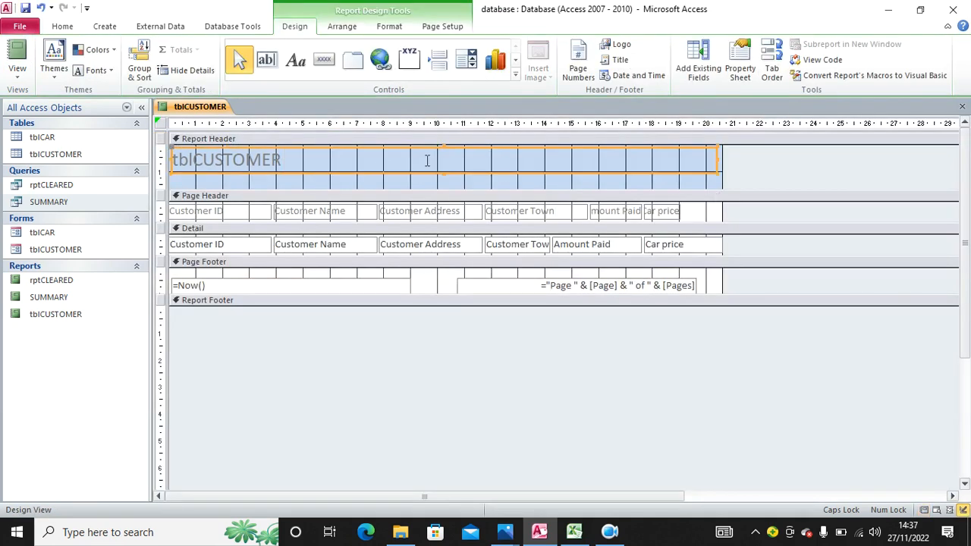
pyautogui.click(362, 156)
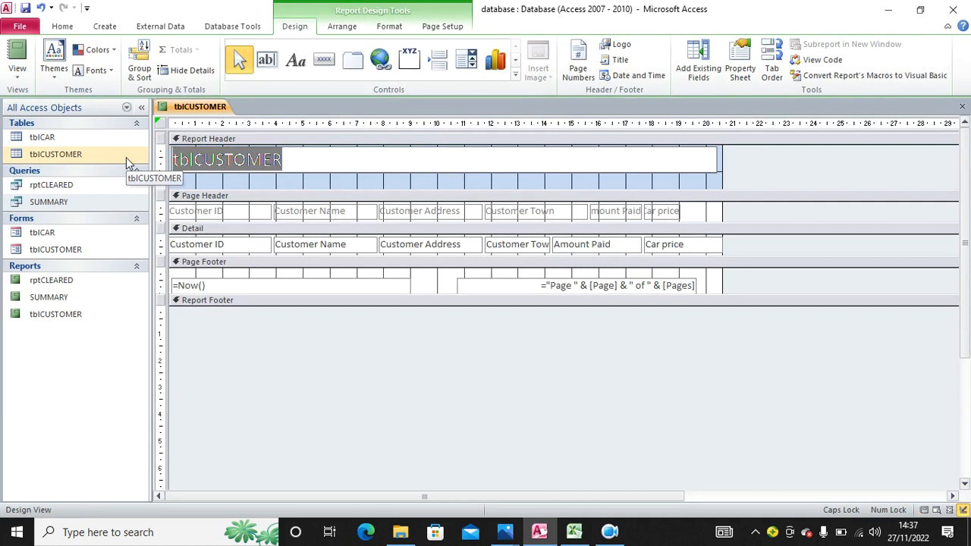
pyautogui.write('OVER')
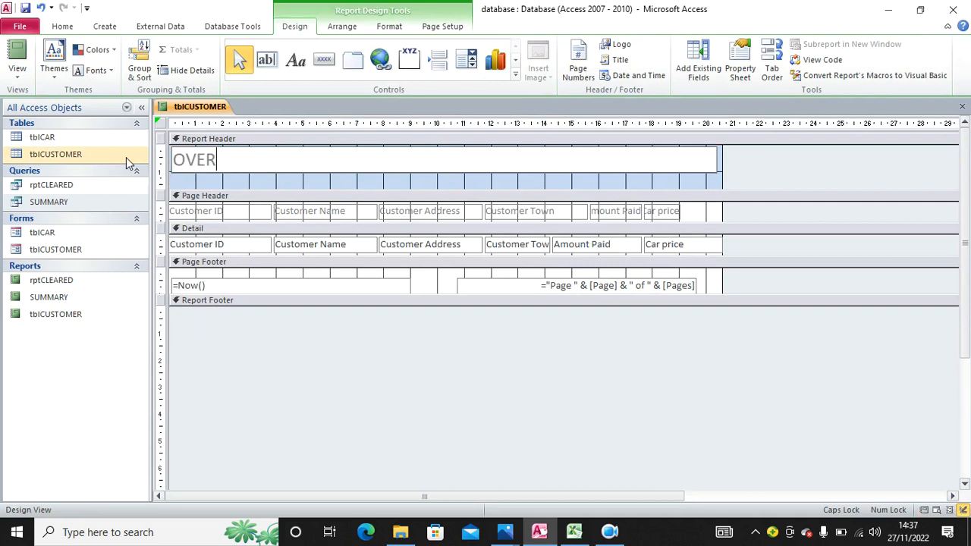
pyautogui.write('ALL CUSTOMERS REPORT')
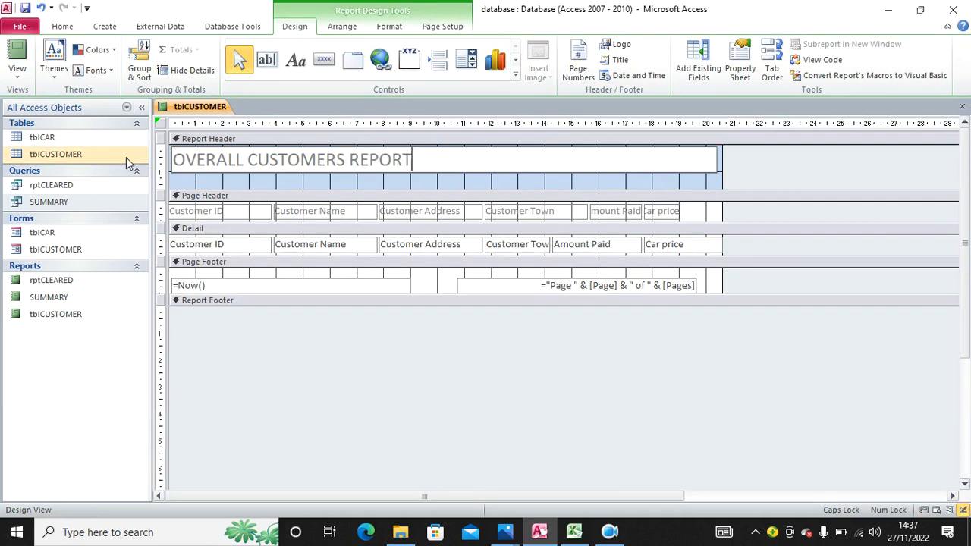
pyautogui.click(231, 176)
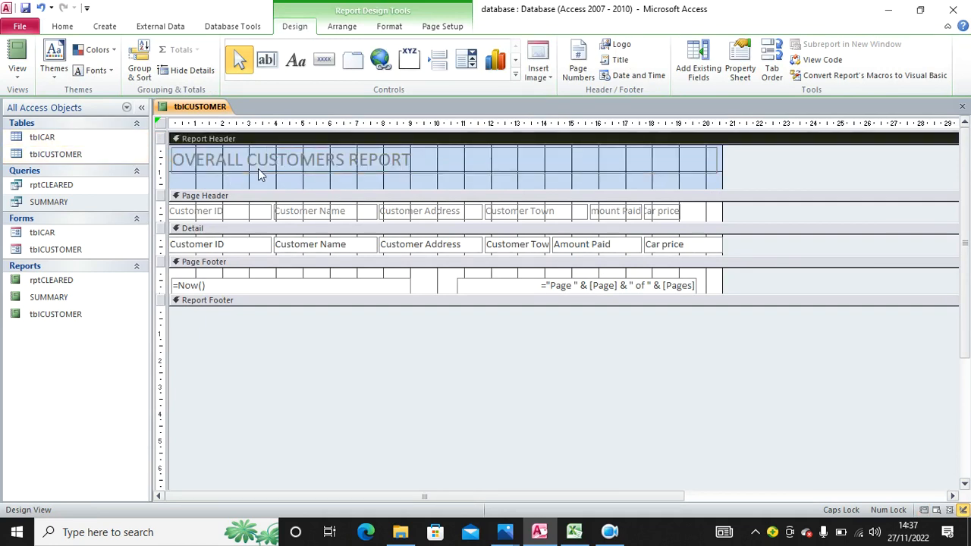
# Format the report title label as centred, red and bold.
pyautogui.click(259, 165)
pyautogui.click(389, 26)
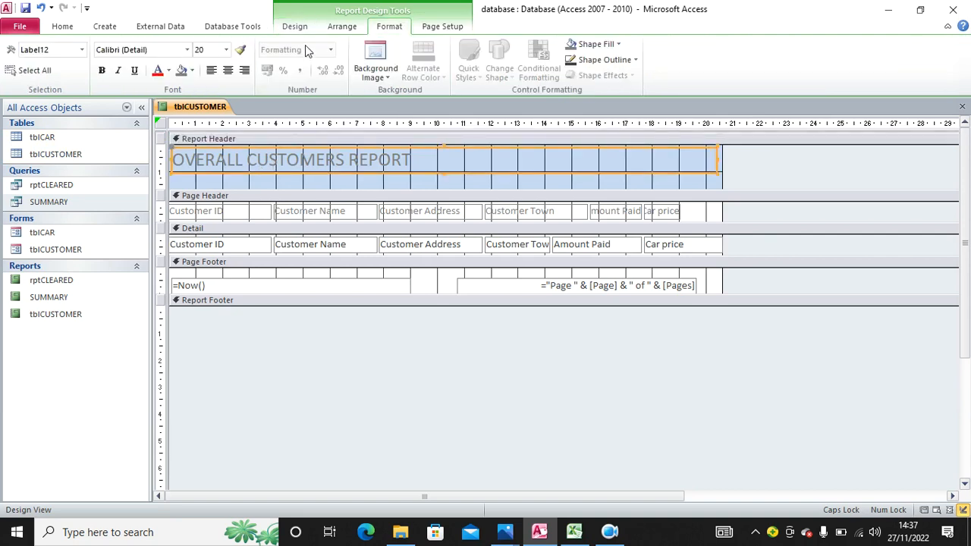
pyautogui.click(230, 72)
pyautogui.click(159, 71)
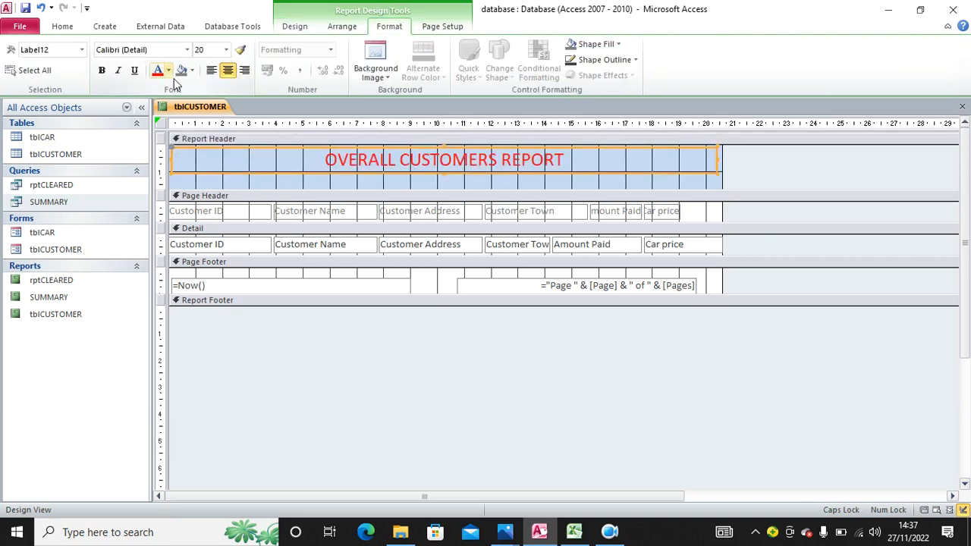
pyautogui.click(102, 70)
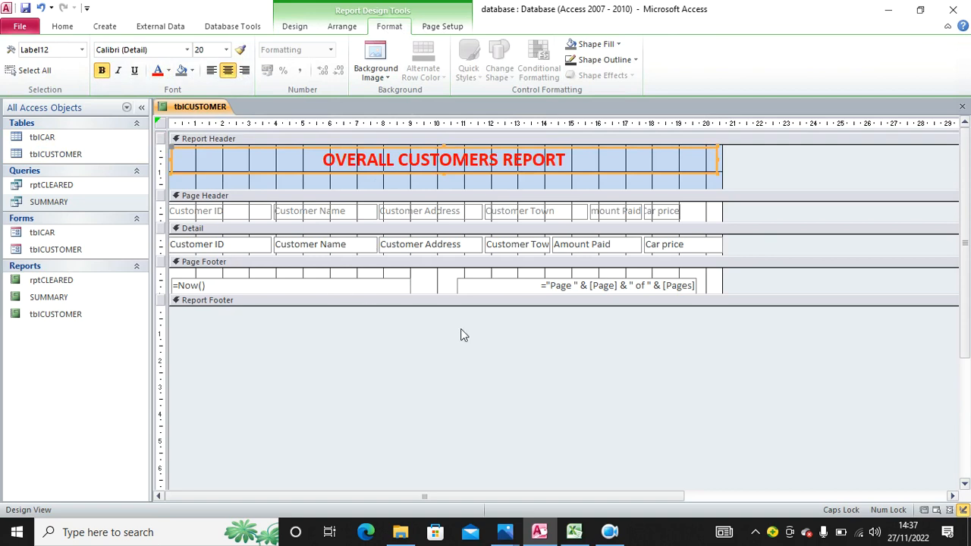
# Expand the Report Footer to about 1.6 cm high and add a text box about 4.6 cm wide beneath the amount columns.
pyautogui.moveTo(497, 304); pyautogui.dragTo(499, 349)
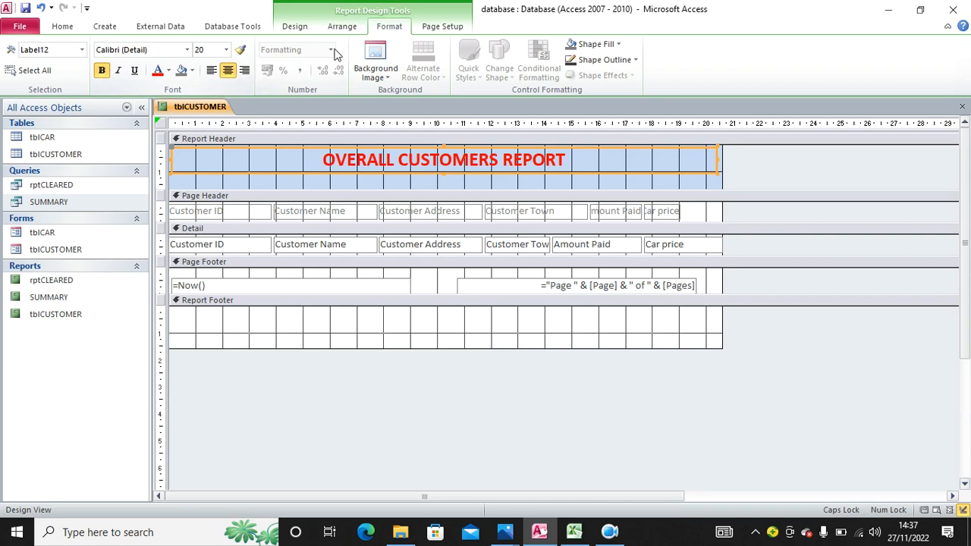
pyautogui.click(295, 28)
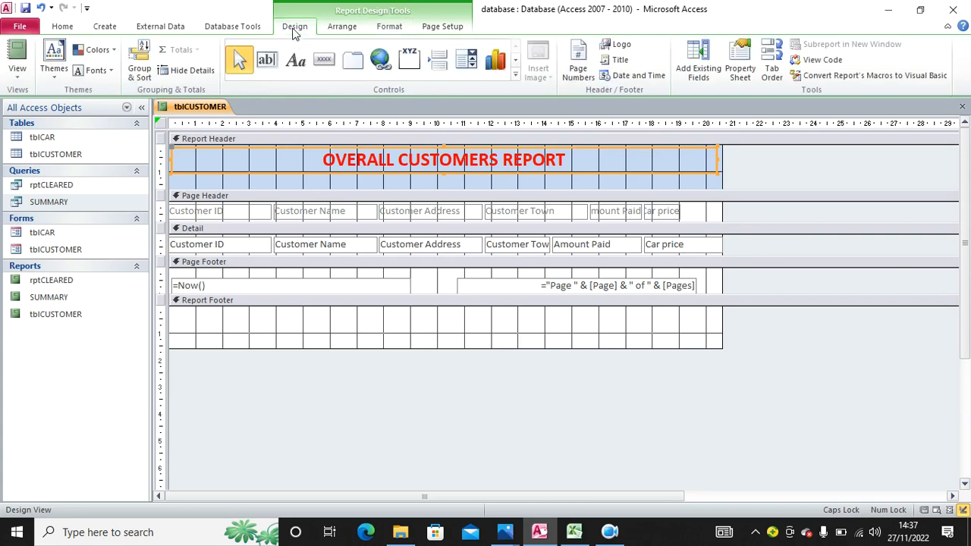
pyautogui.click(269, 65)
pyautogui.moveTo(566, 311); pyautogui.dragTo(692, 328)
pyautogui.click(615, 316)
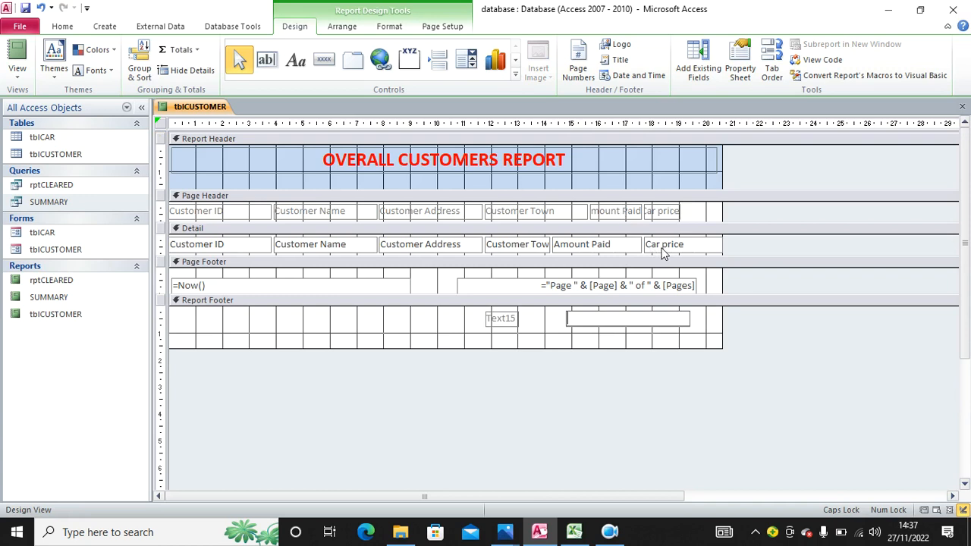
# Set the Report Footer text box to the expression =SUM([Car price]).
pyautogui.click(696, 244)
pyautogui.moveTo(696, 244); pyautogui.dragTo(620, 249)
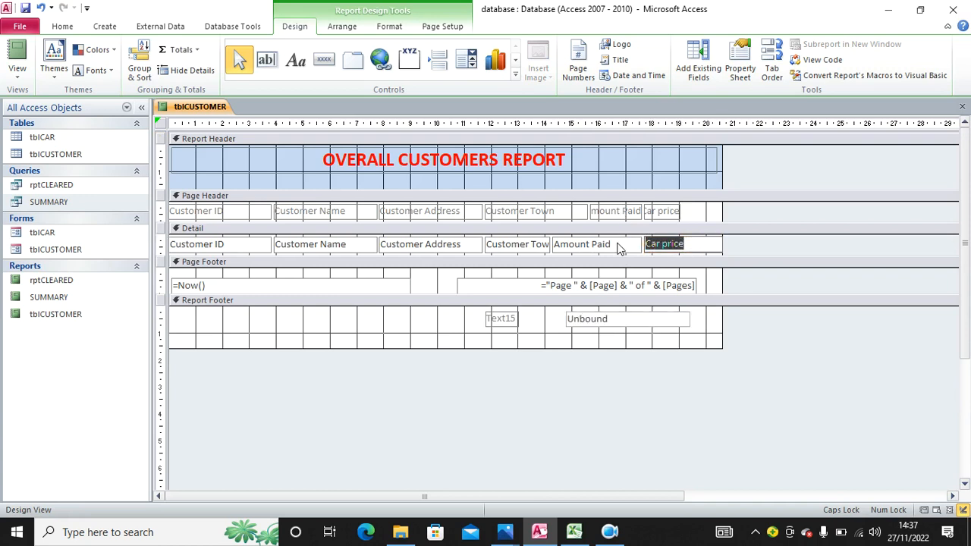
pyautogui.click(591, 319)
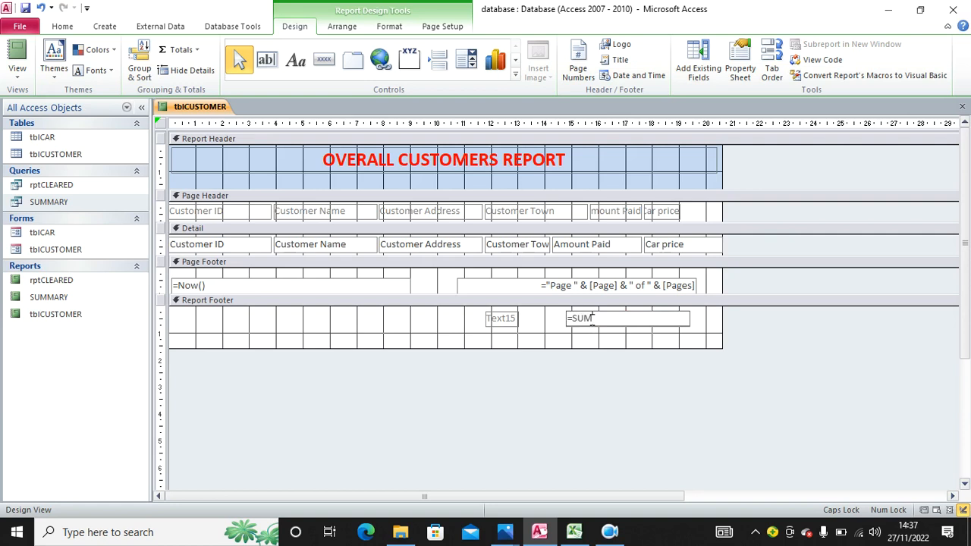
pyautogui.write('[Car price')
pyautogui.click(514, 332)
pyautogui.click(498, 300)
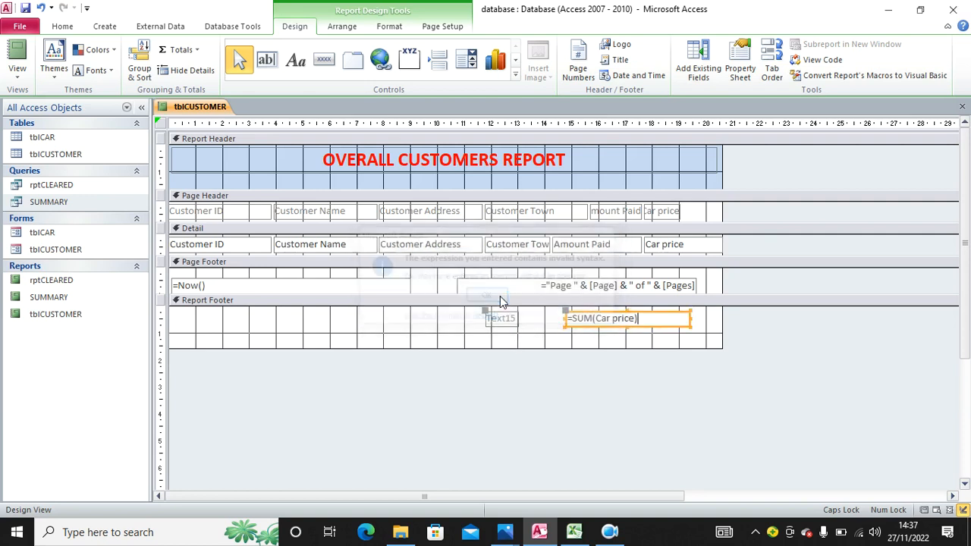
pyautogui.click(597, 318)
pyautogui.write('[')
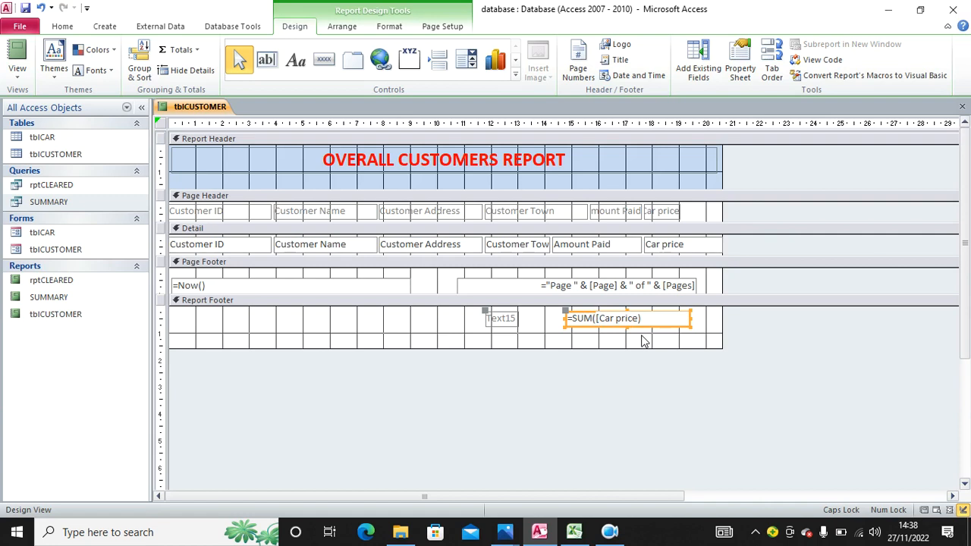
# Widen the footer text box's label and change its caption to "TOTAL EXPECTED".
pyautogui.click(517, 321)
pyautogui.moveTo(534, 318); pyautogui.dragTo(459, 317)
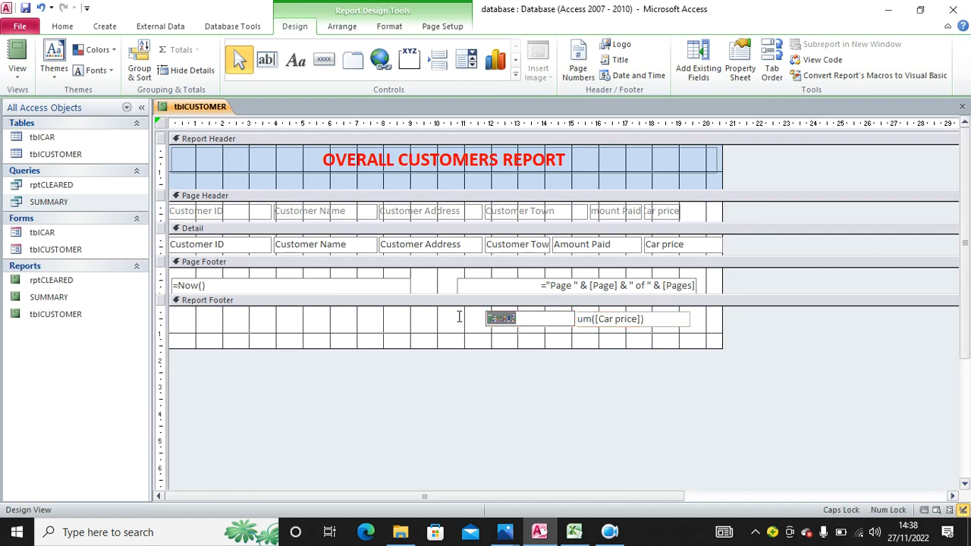
pyautogui.write('TOTAL')
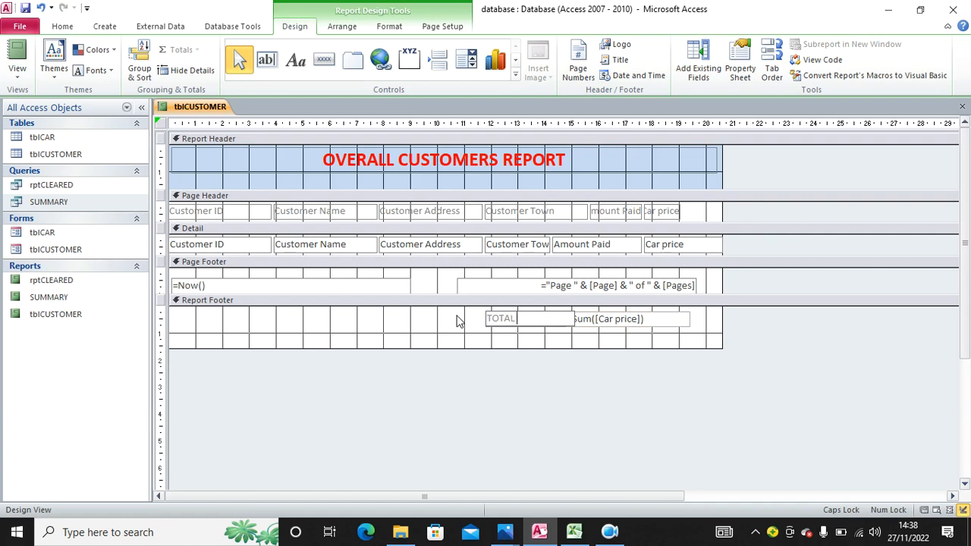
pyautogui.write(' EXPEC')
pyautogui.click(438, 329)
# Format the TOTAL EXPECTED label and sum box as 14-point bold in the Automatic font colour, and enlarge both boxes.
pyautogui.click(594, 326)
pyautogui.moveTo(594, 334); pyautogui.dragTo(484, 325)
pyautogui.click(442, 26)
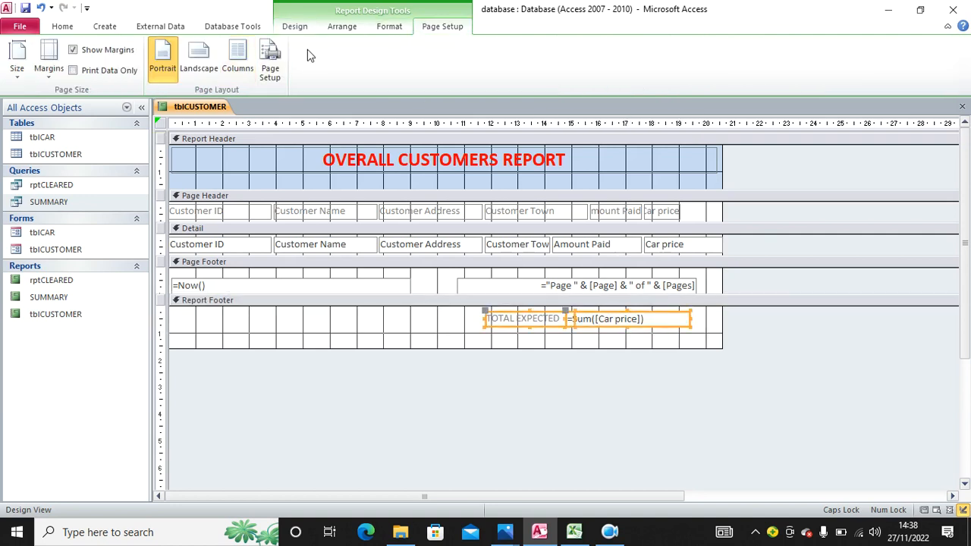
pyautogui.click(390, 26)
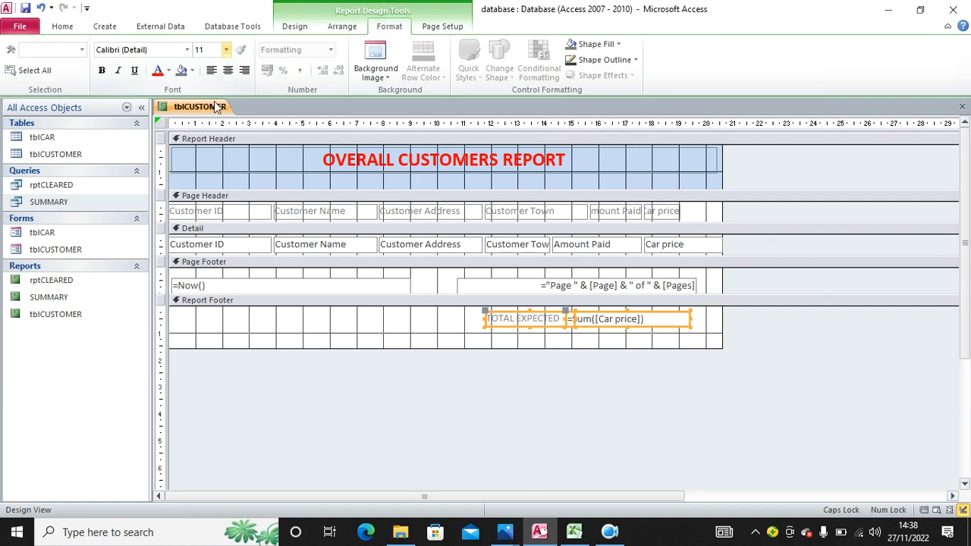
pyautogui.click(226, 49)
pyautogui.click(205, 126)
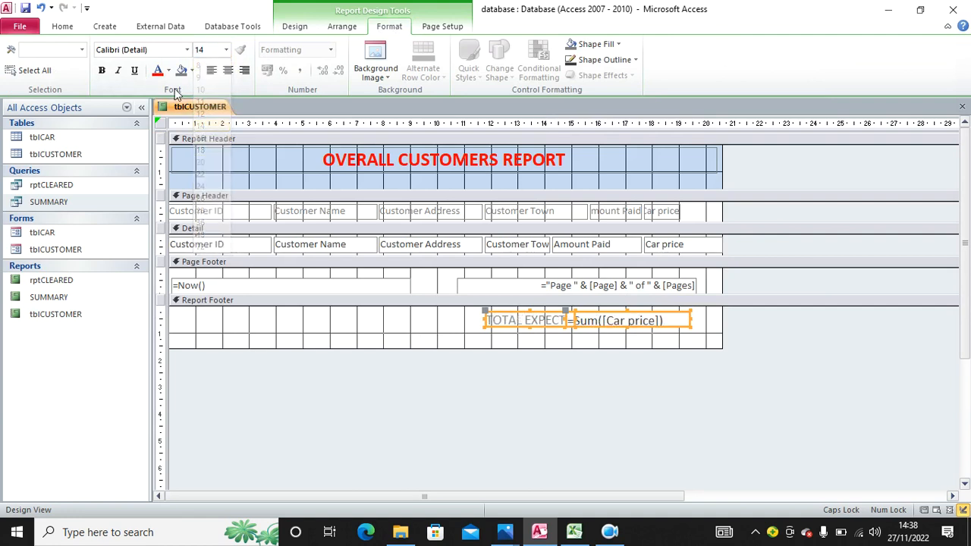
pyautogui.click(101, 70)
pyautogui.click(168, 70)
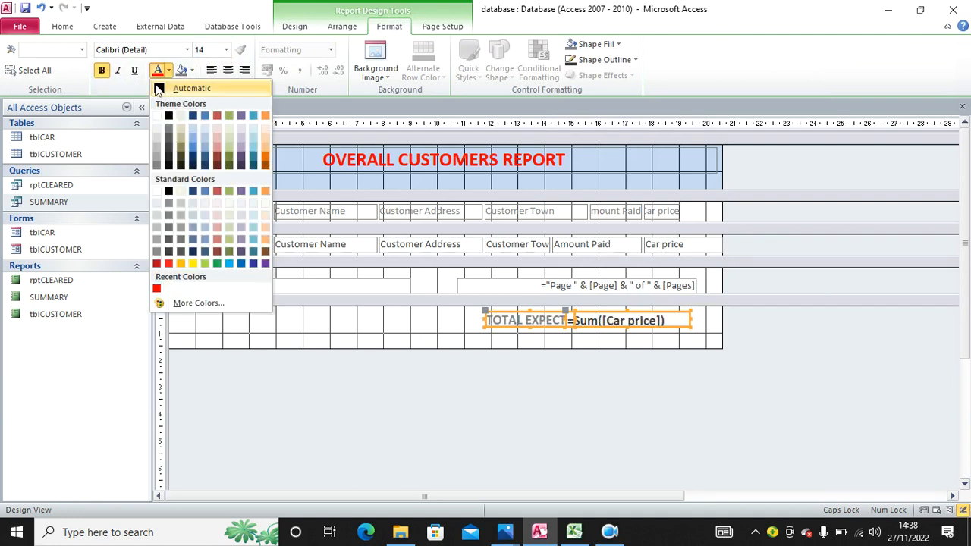
pyautogui.click(159, 88)
pyautogui.moveTo(687, 323); pyautogui.dragTo(719, 344)
pyautogui.click(776, 352)
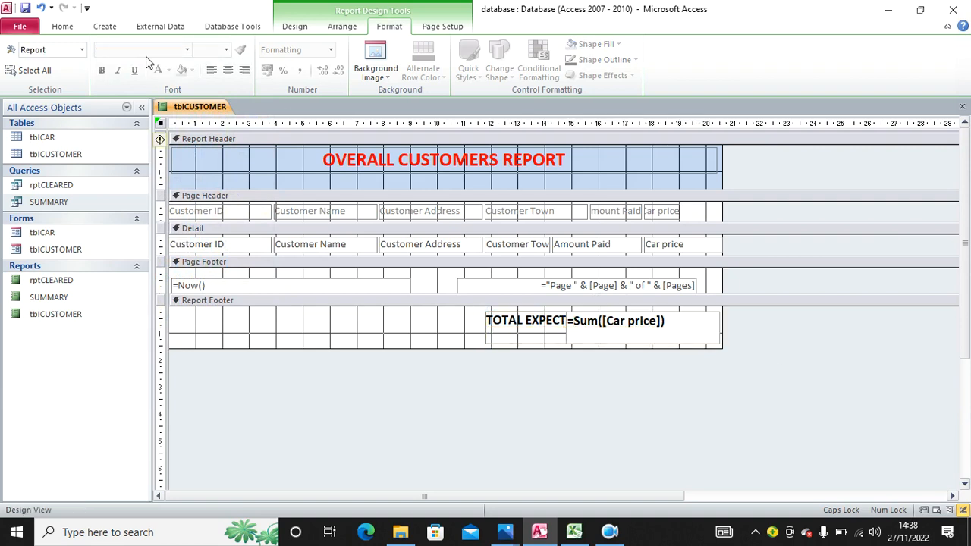
# Check the finished tblCUSTOMER report in report view, compare it with the SUMMARY report, and close the SUMMARY report.
pyautogui.click(63, 26)
pyautogui.click(16, 53)
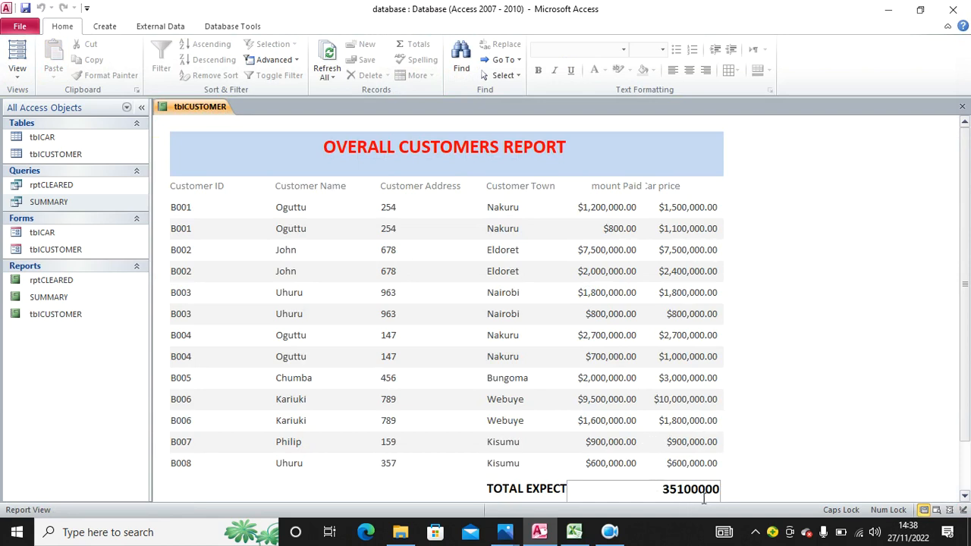
pyautogui.click(60, 296)
pyautogui.doubleClick(60, 297)
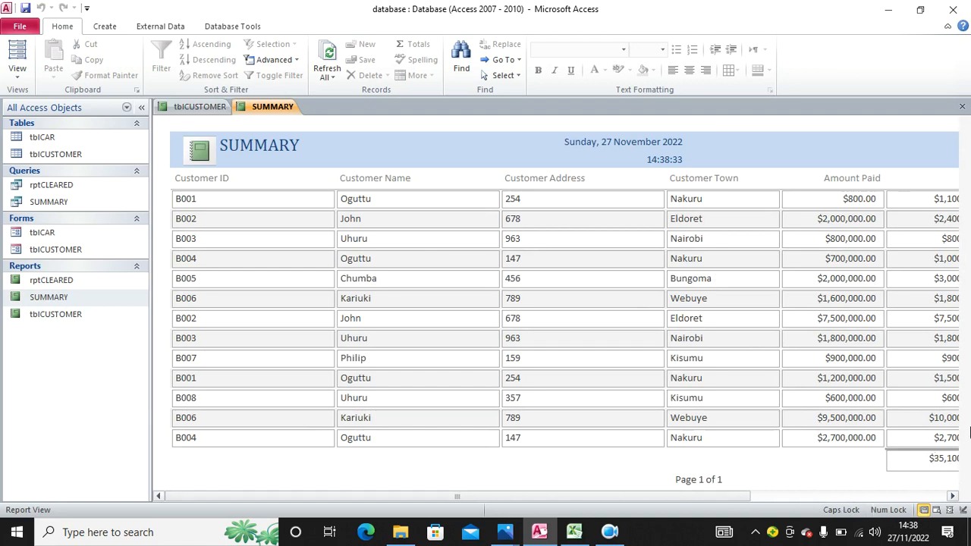
pyautogui.rightClick(273, 108)
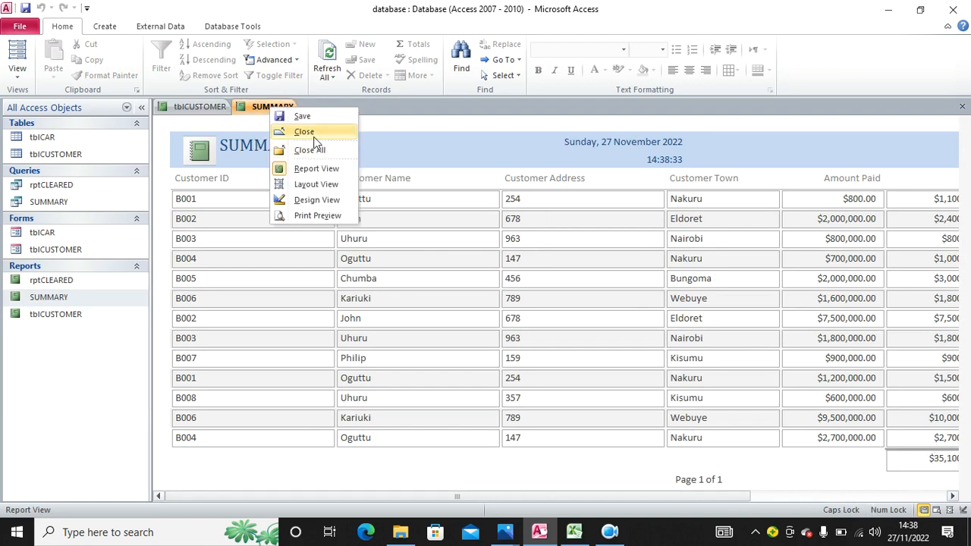
pyautogui.click(310, 133)
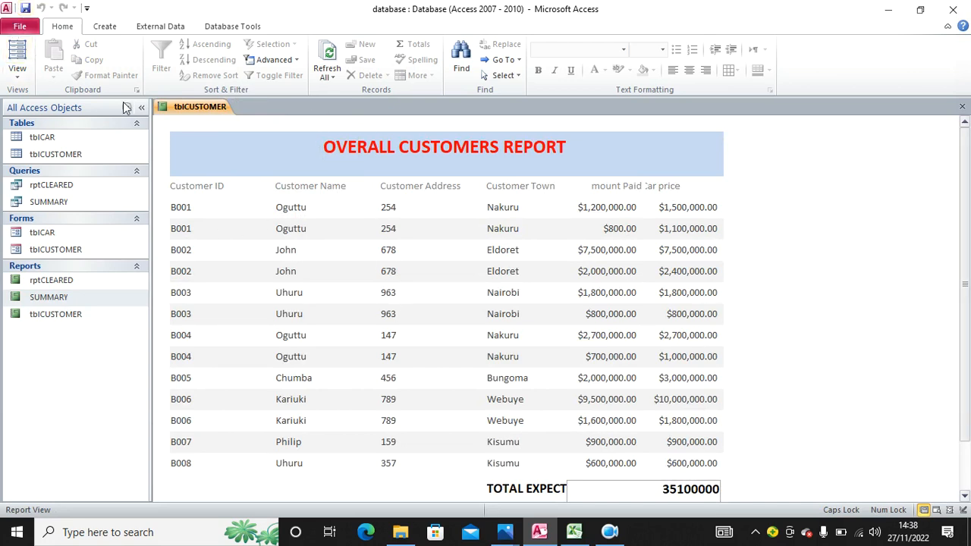
# Close the tblCUSTOMER report and rename it as SUMMARY1 among the reports.
pyautogui.rightClick(213, 111)
pyautogui.click(250, 136)
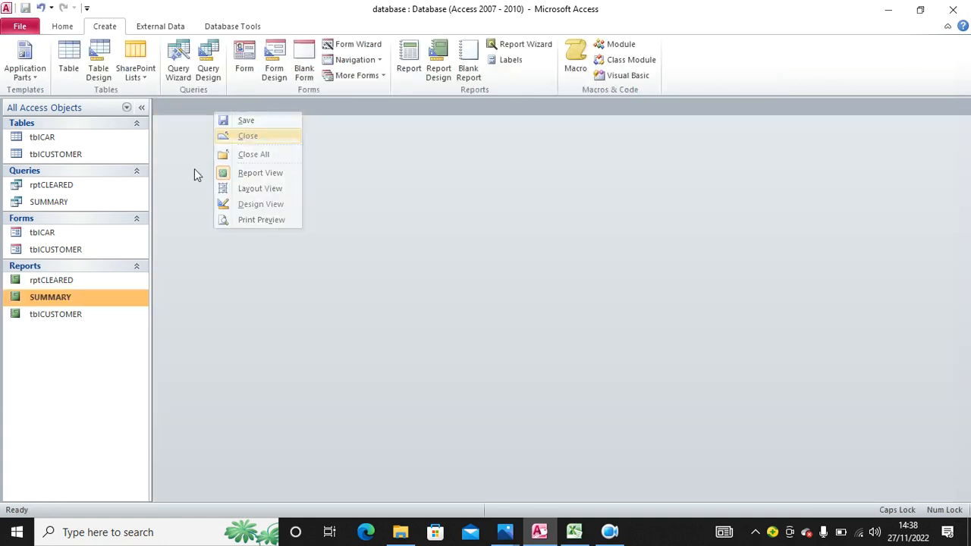
pyautogui.rightClick(76, 317)
pyautogui.click(128, 157)
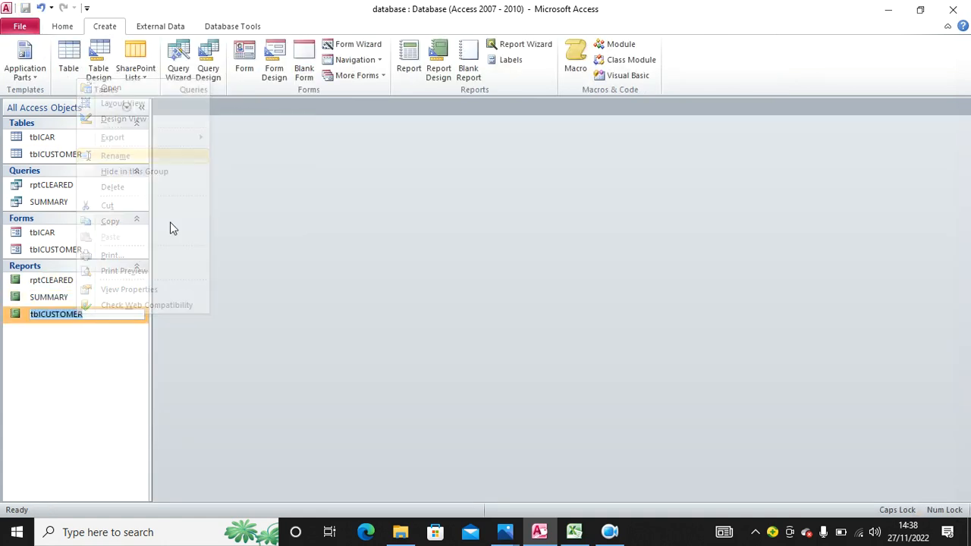
pyautogui.write('SUMMARY')
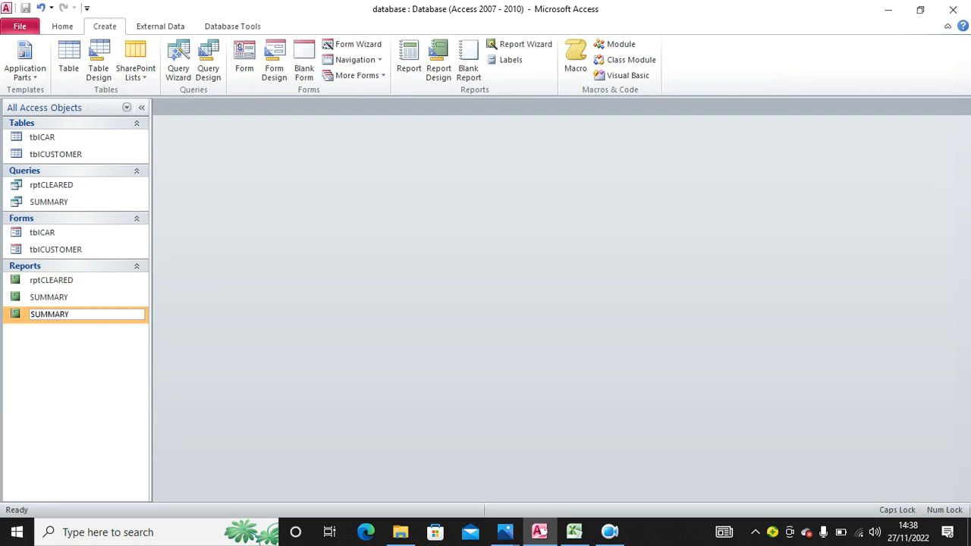
pyautogui.press('Return')
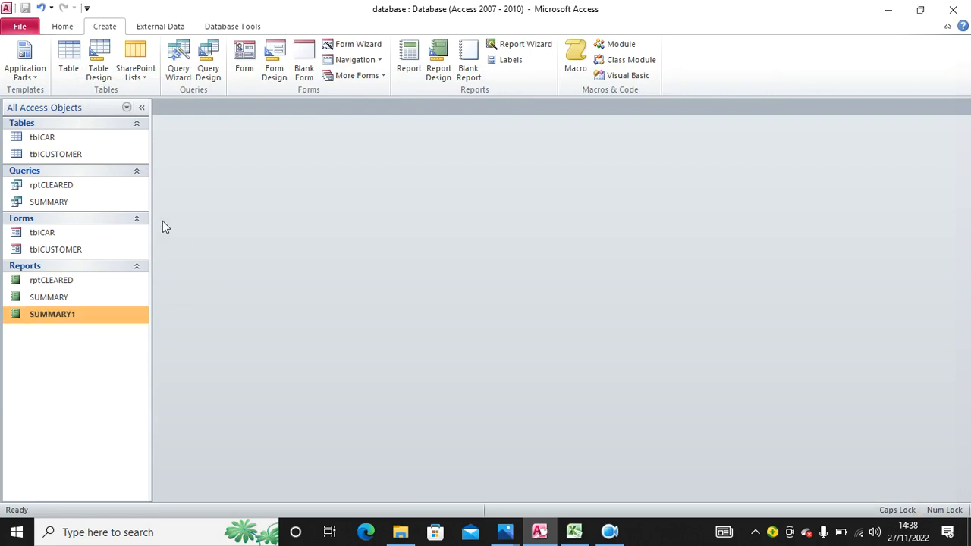
# Delete the old SUMMARY report from the Reports group, keeping the SUMMARY query.
pyautogui.click(71, 295)
pyautogui.rightClick(72, 297)
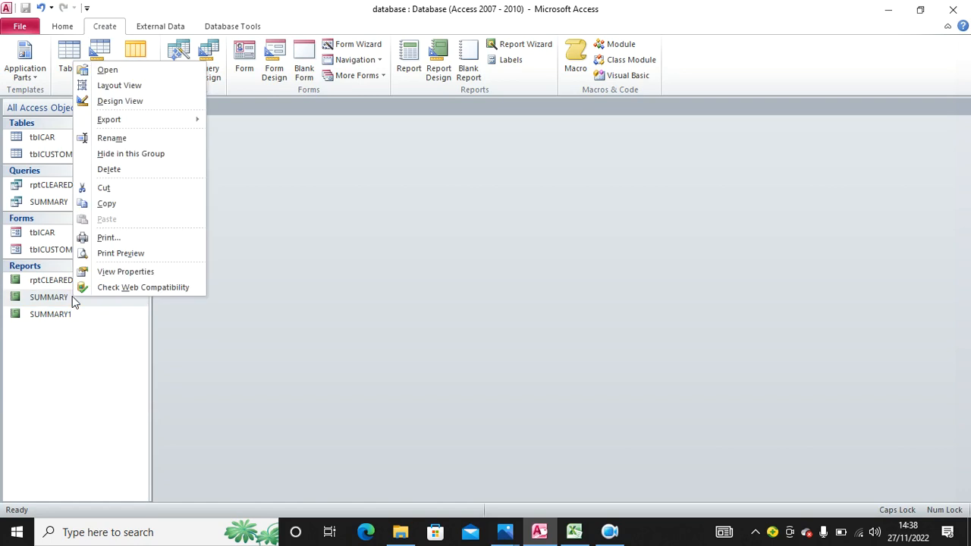
pyautogui.click(115, 170)
pyautogui.press('Return')
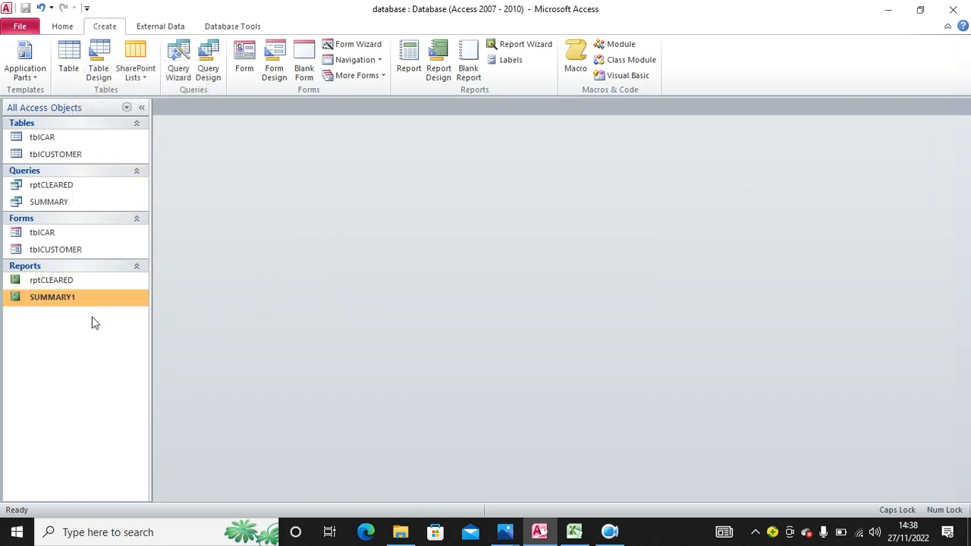
# Rename the SUMMARY1 report as SUMMARY.
pyautogui.rightClick(79, 297)
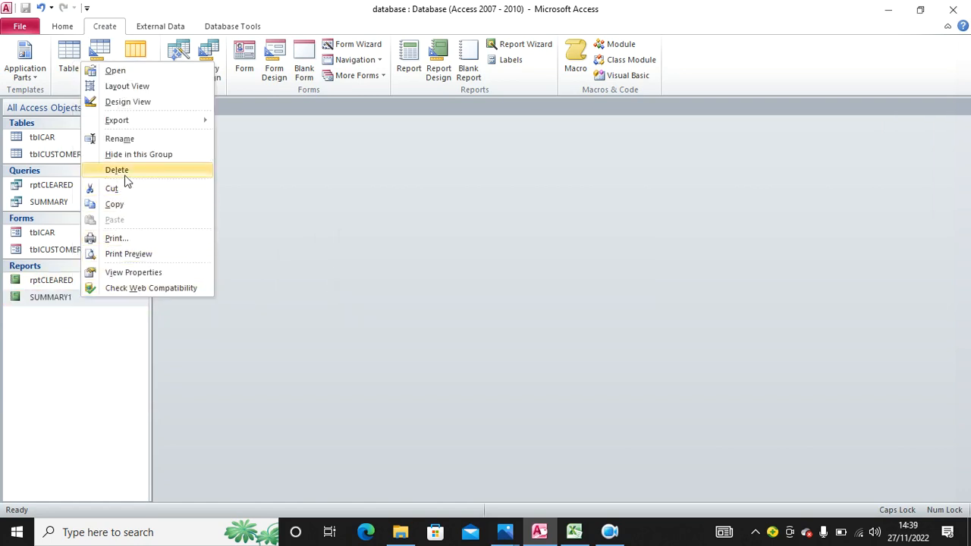
pyautogui.click(154, 141)
pyautogui.click(106, 296)
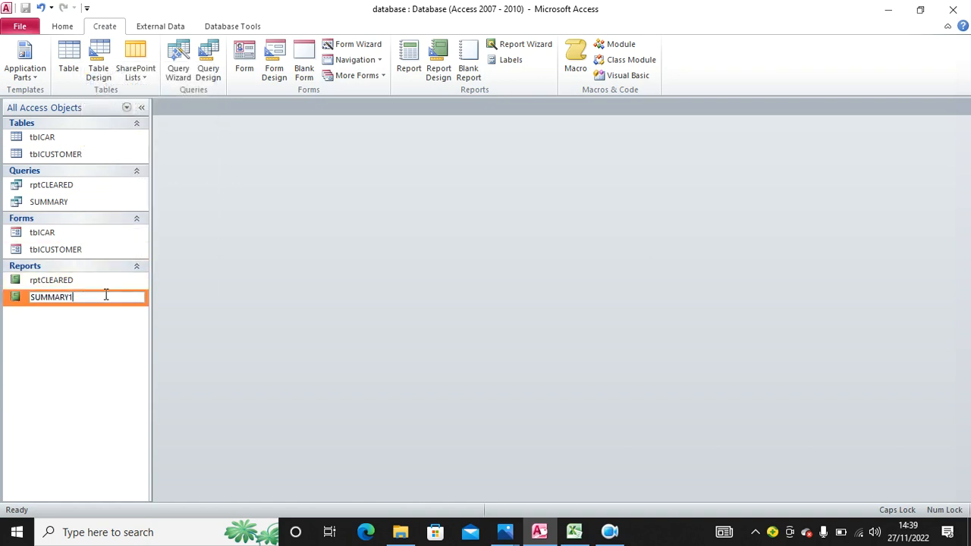
pyautogui.press('Return')
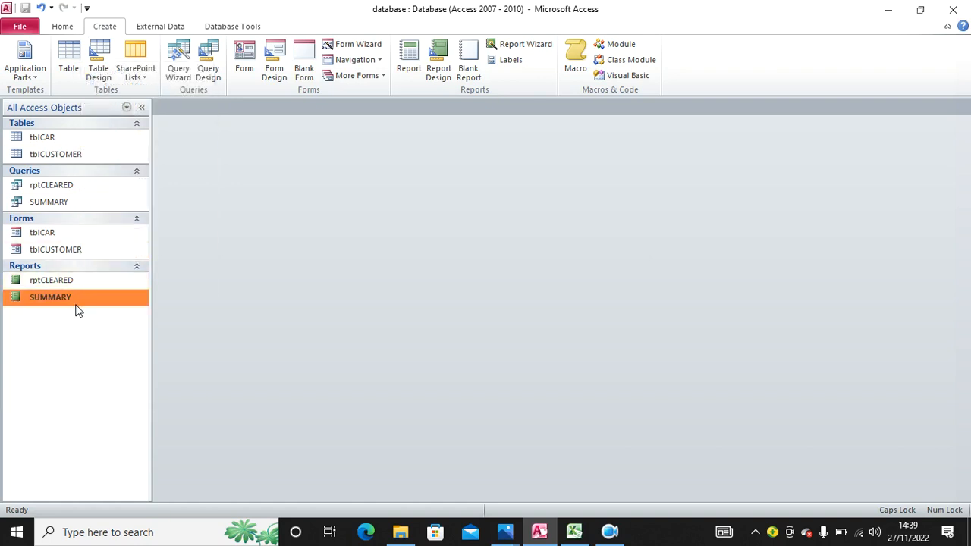
# Open the SUMMARY report, look through it down to the total row, and close it.
pyautogui.doubleClick(74, 303)
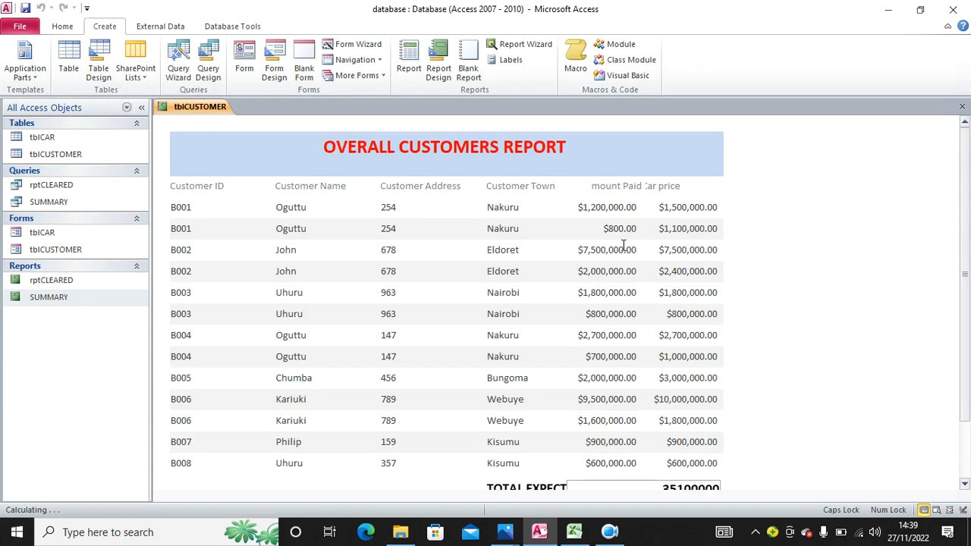
pyautogui.scroll(-2, 616, 234)
pyautogui.scroll(2, 610, 219)
pyautogui.click(961, 106)
# Switch to the exam question image in Photos and read the tasks following the SUMMARY report.
pyautogui.click(505, 532)
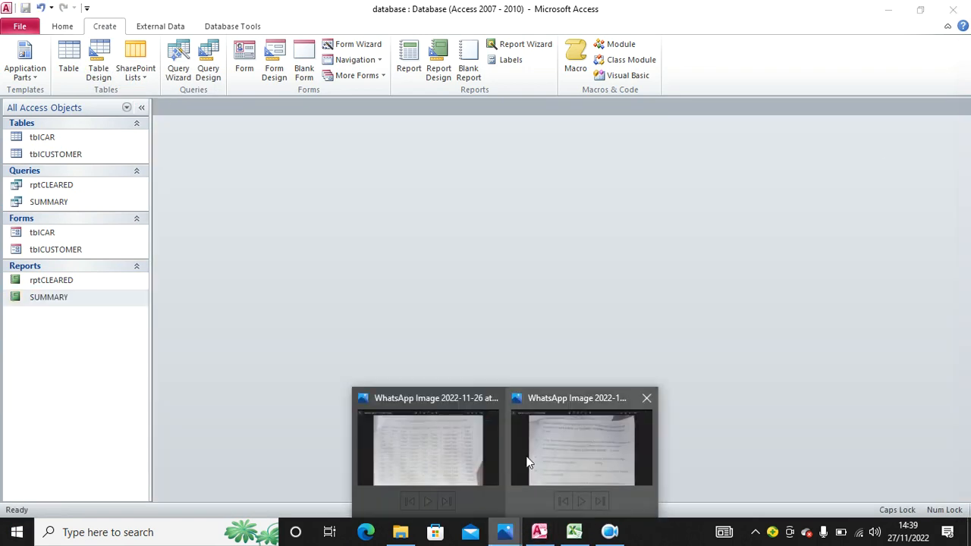
pyautogui.click(531, 459)
pyautogui.scroll(3, 245, 301)
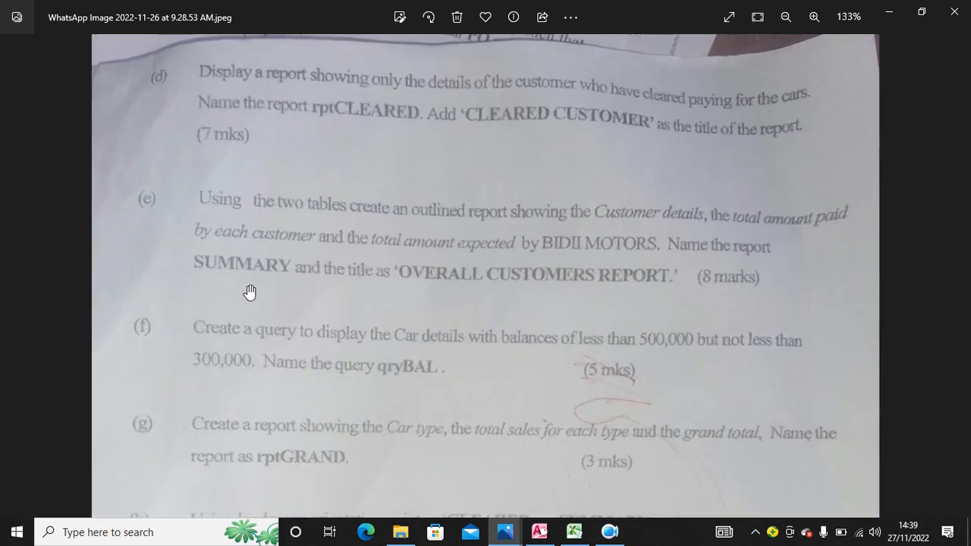
pyautogui.moveTo(287, 386); pyautogui.dragTo(295, 252)
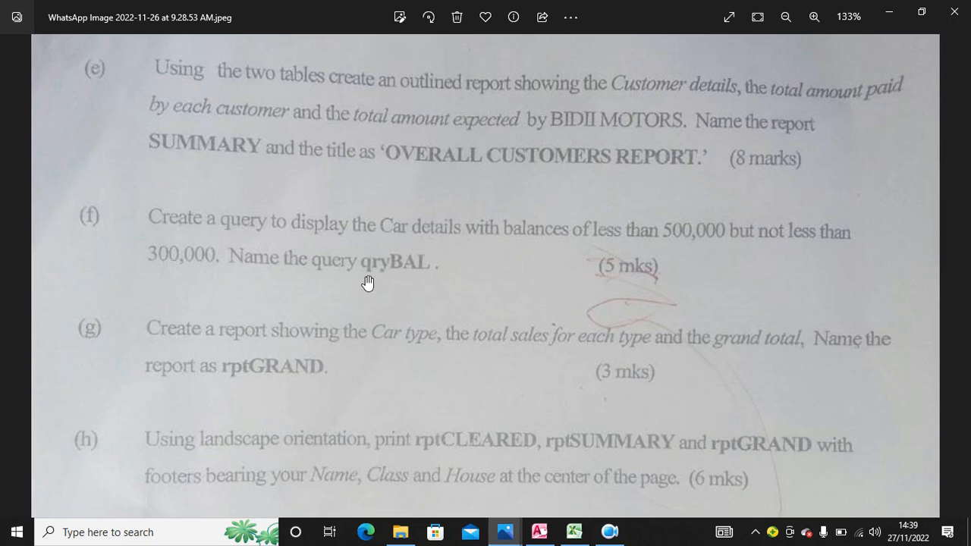
# Switch back to Access and create a design-view query on tblCAR with the fields Car Reg No, Car Make and Car price.
pyautogui.click(539, 532)
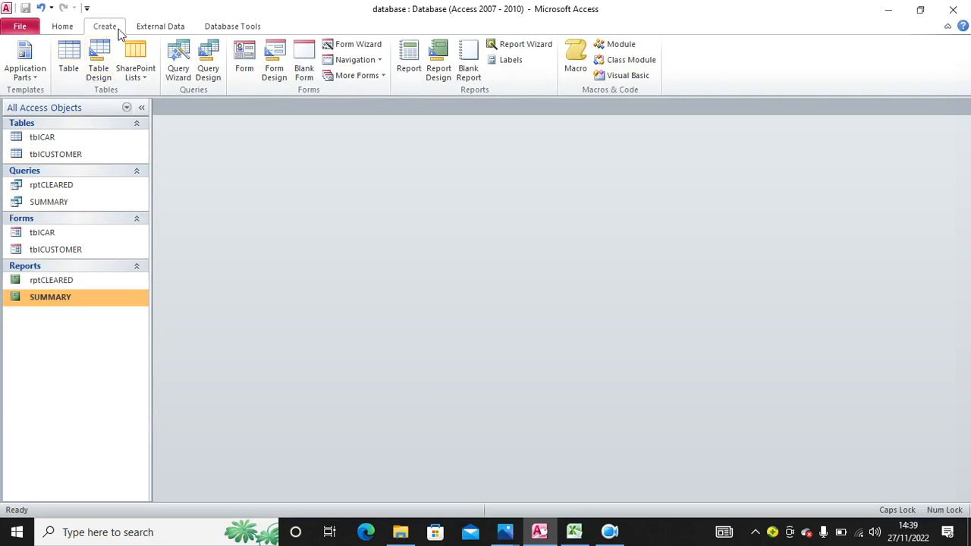
pyautogui.click(208, 70)
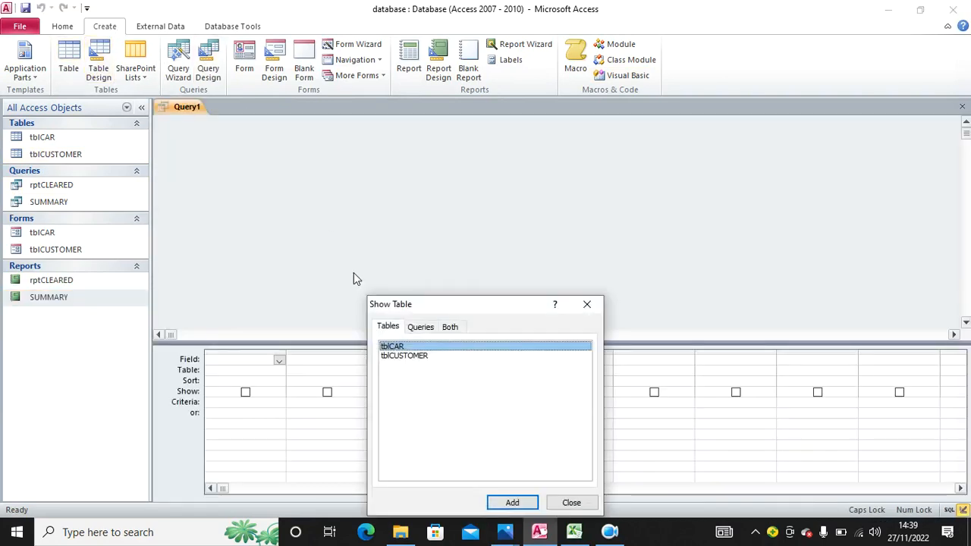
pyautogui.doubleClick(400, 347)
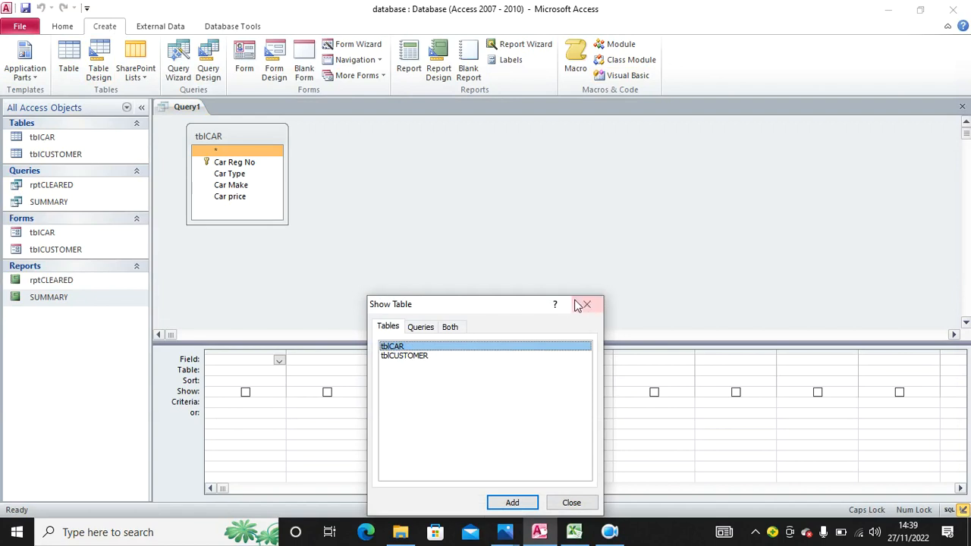
pyautogui.click(586, 304)
pyautogui.doubleClick(234, 162)
pyautogui.moveTo(231, 173); pyautogui.dragTo(237, 171)
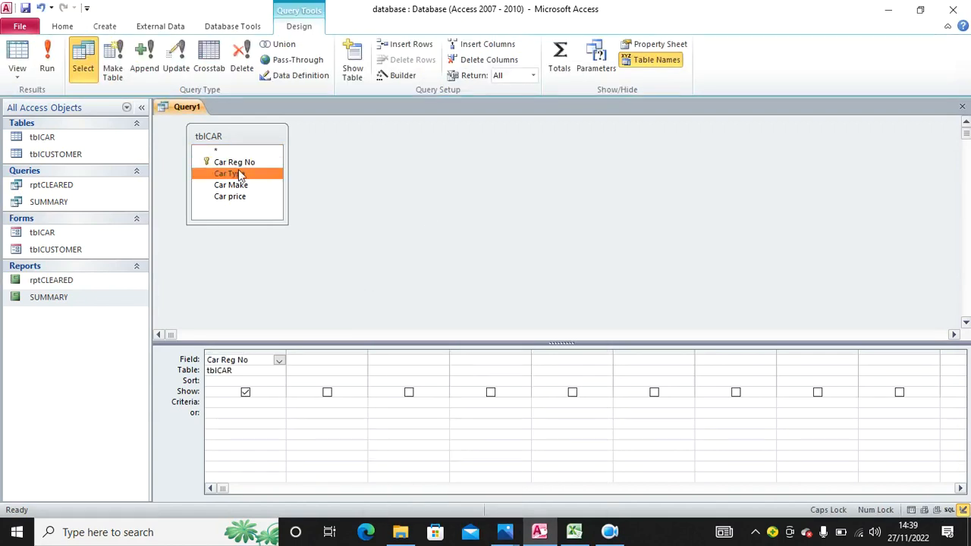
pyautogui.doubleClick(235, 185)
pyautogui.doubleClick(237, 195)
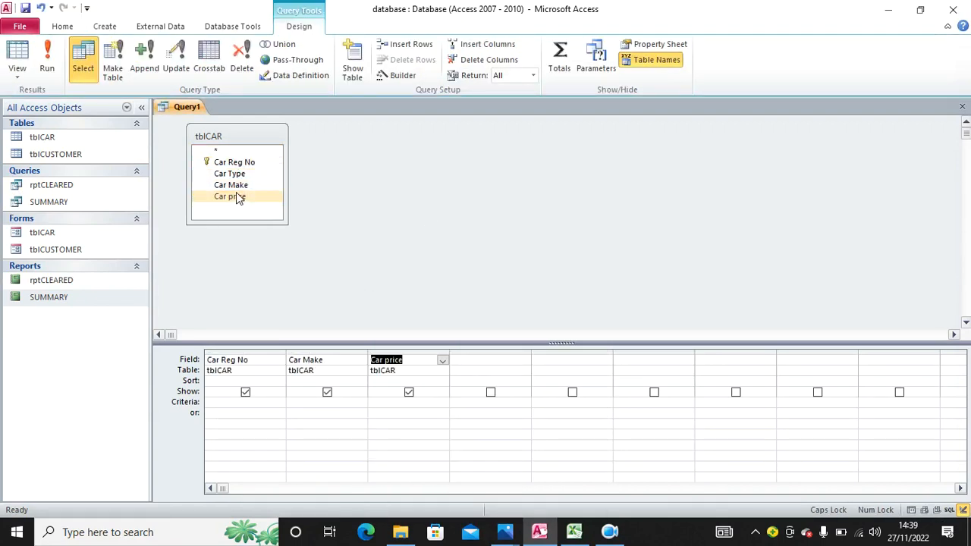
pyautogui.click(233, 187)
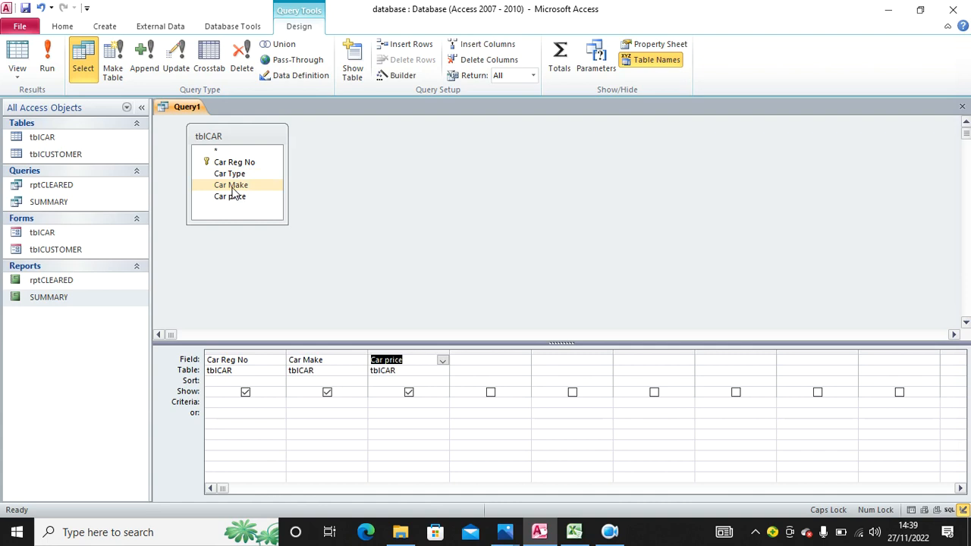
# Add the tblCUSTOMER table to the query and include its Amount Paid field.
pyautogui.rightClick(330, 159)
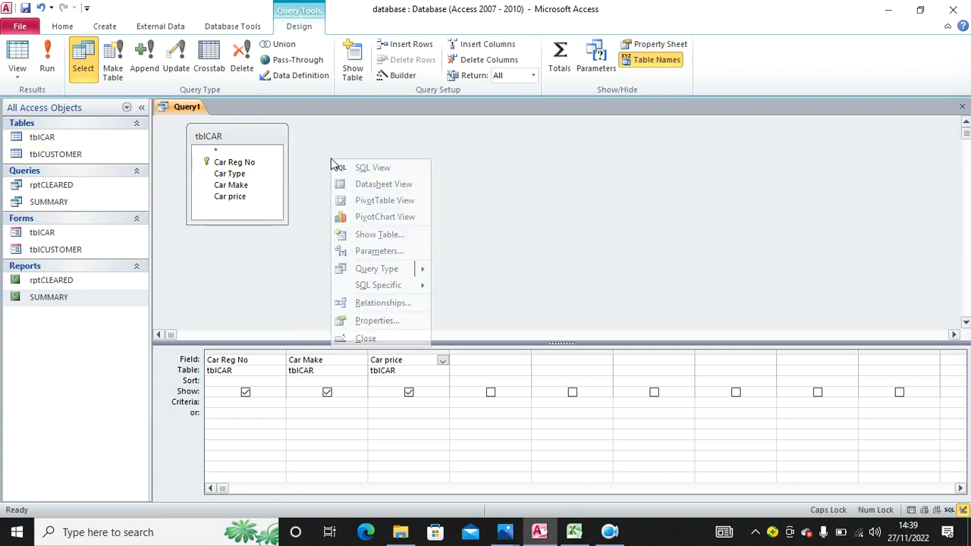
pyautogui.click(365, 65)
pyautogui.doubleClick(402, 355)
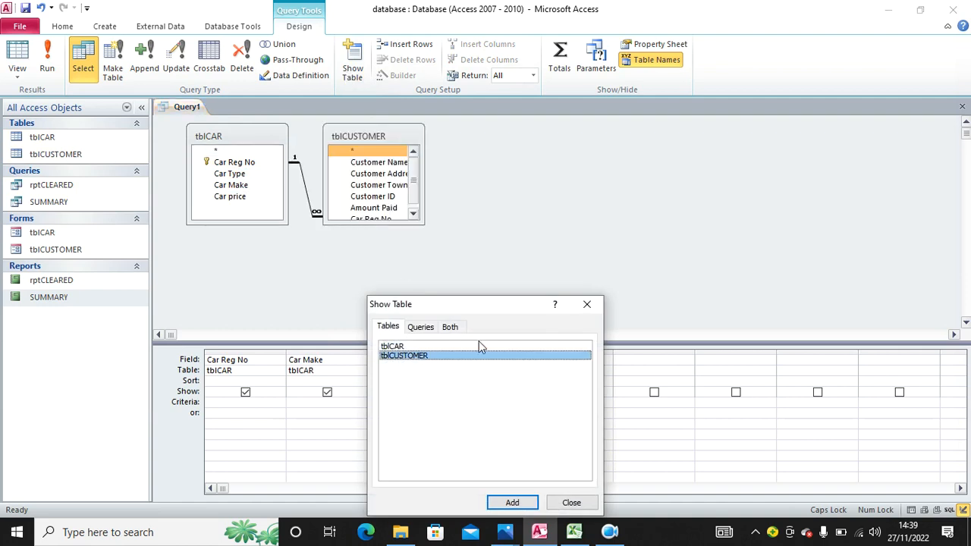
pyautogui.click(586, 304)
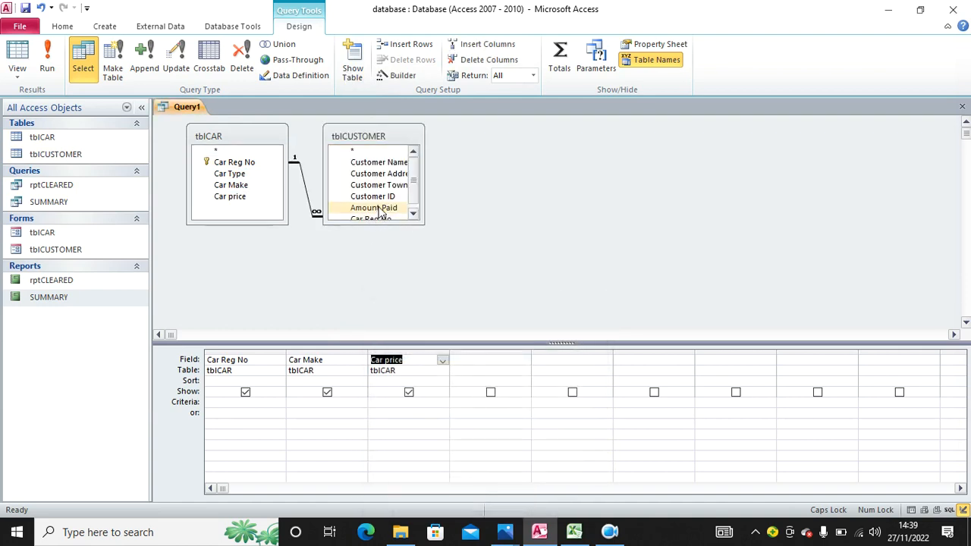
pyautogui.doubleClick(371, 207)
# Add the calculated field BAL: [Car price]-[Amount Paid] in the next empty column and widen that column to fit the expression.
pyautogui.click(565, 360)
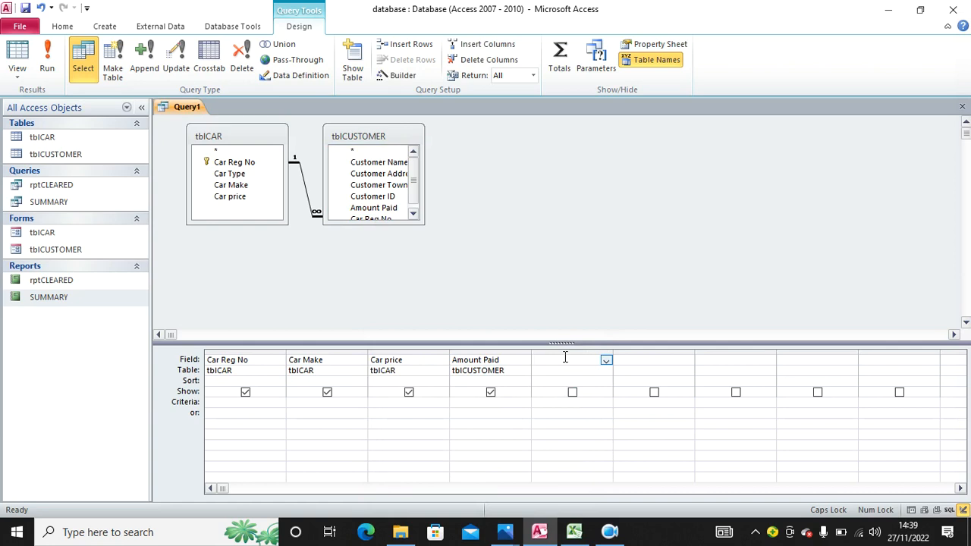
pyautogui.write('BAL:c')
pyautogui.press('BackSpace')
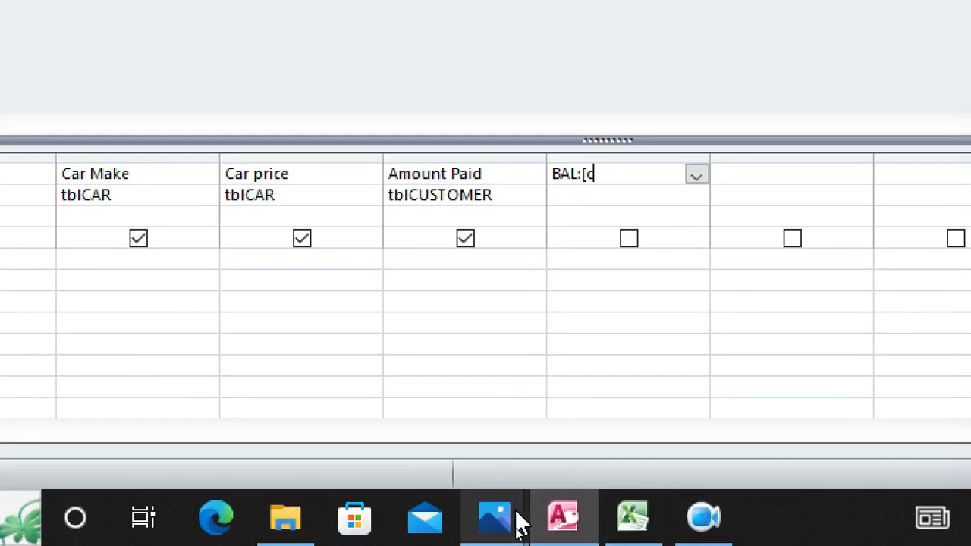
pyautogui.press('BackSpace')
pyautogui.write('Car price]-')
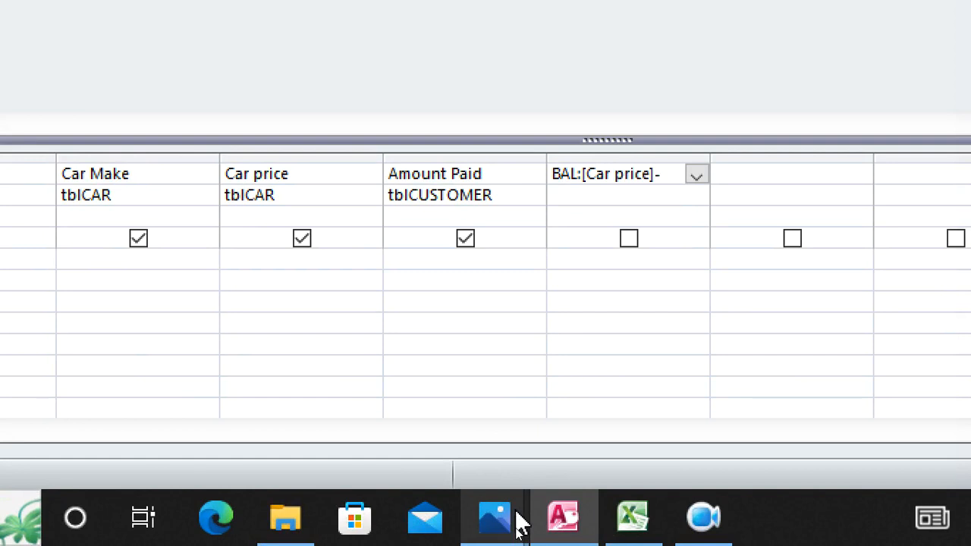
pyautogui.write('[A')
pyautogui.write('mount')
pyautogui.write(' Paid')
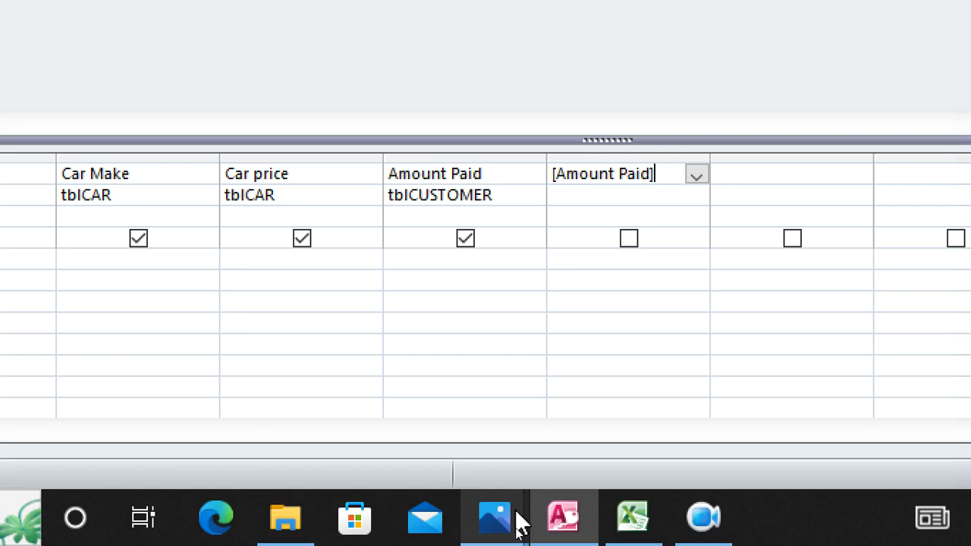
pyautogui.moveTo(500, 522)
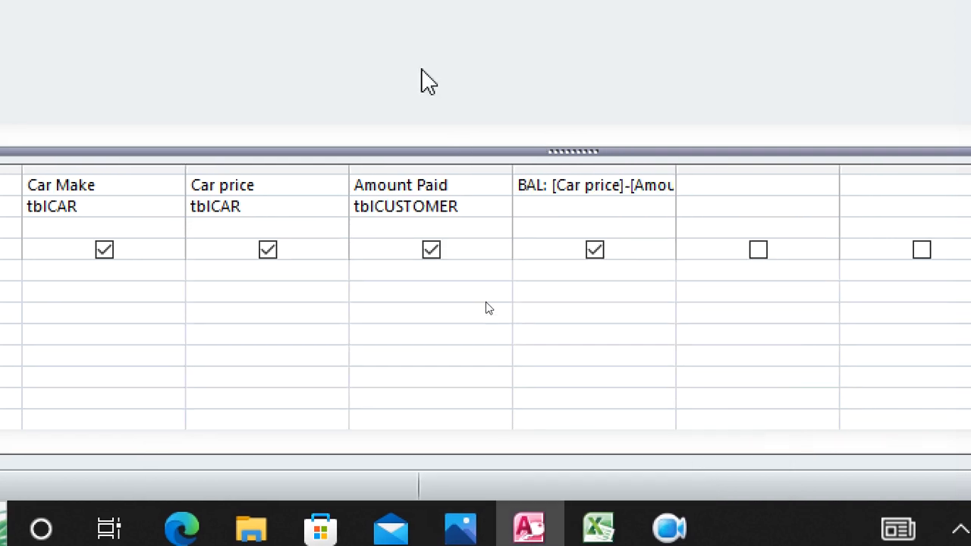
pyautogui.moveTo(676, 169); pyautogui.dragTo(814, 177)
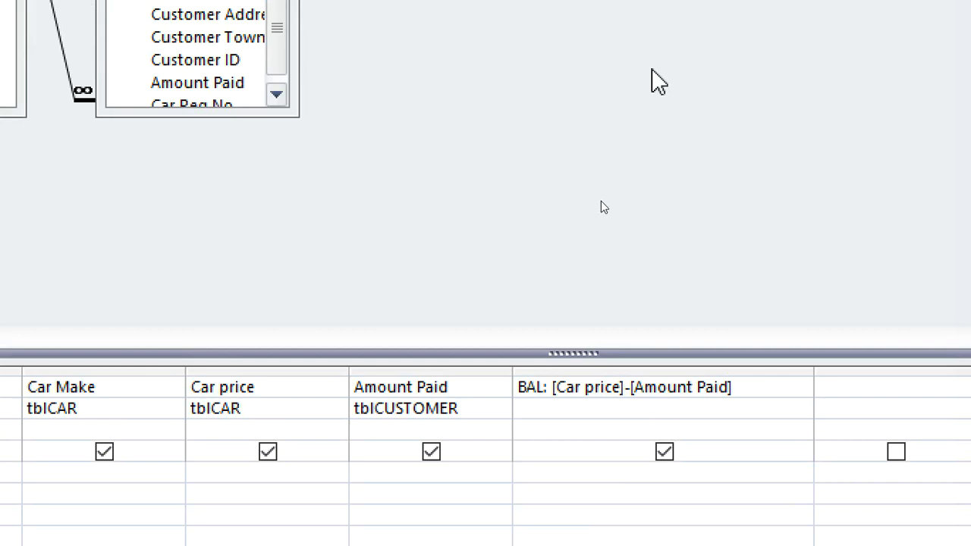
# Save the query as qryBAL.
pyautogui.hotkey('ctrl', 's')
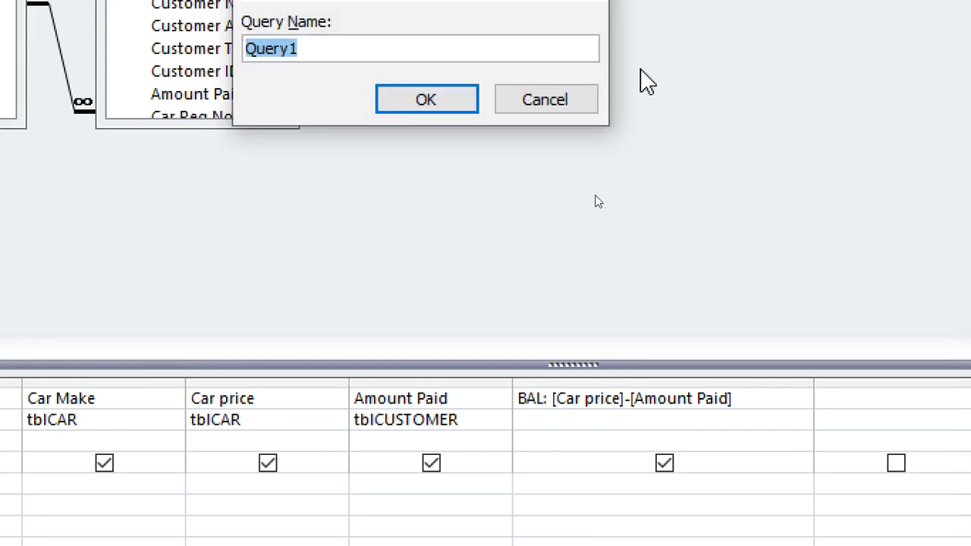
pyautogui.write('q')
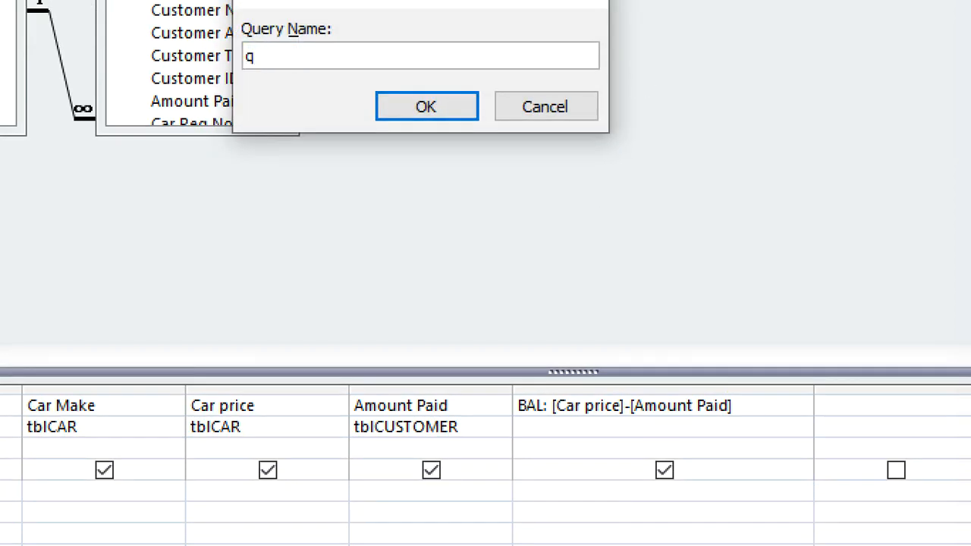
pyautogui.press('BackSpace')
pyautogui.press('BackSpace')
pyautogui.write('ryBAL')
pyautogui.click(466, 107)
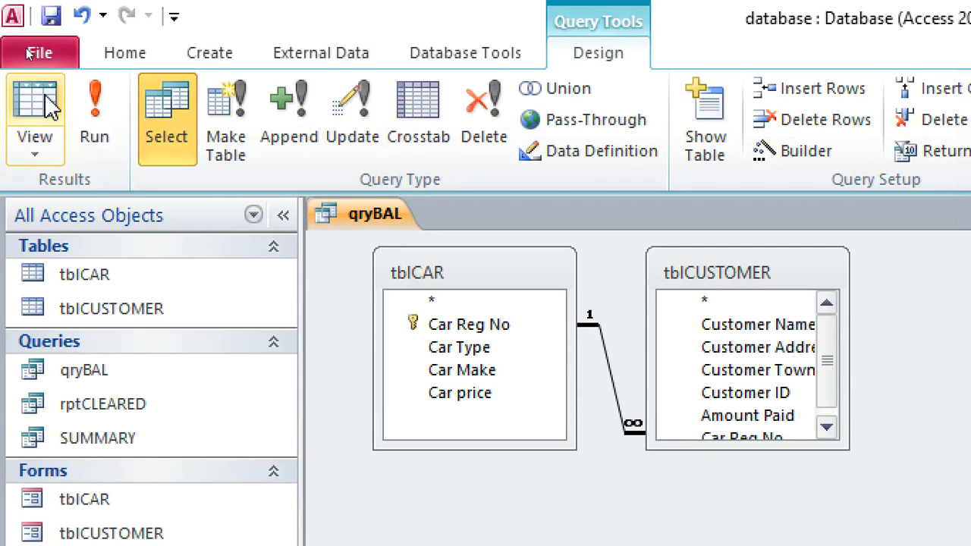
# Run qryBAL to check the calculated BAL values, and return to its design view.
pyautogui.click(94, 121)
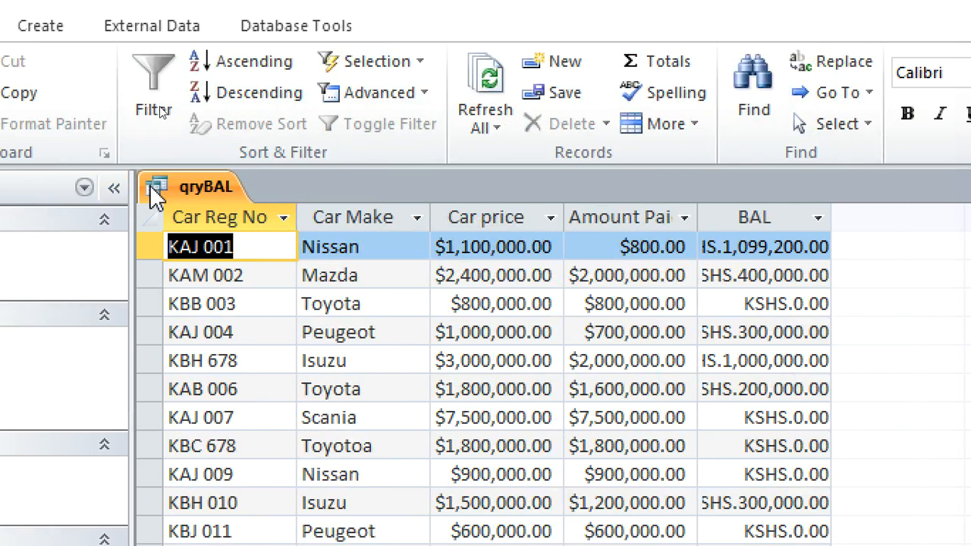
pyautogui.rightClick(4, 120)
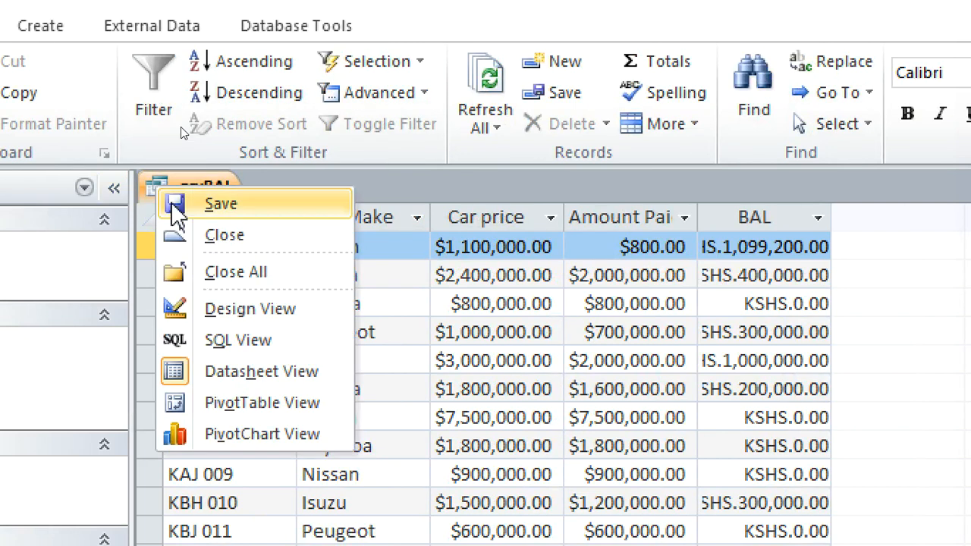
pyautogui.click(251, 312)
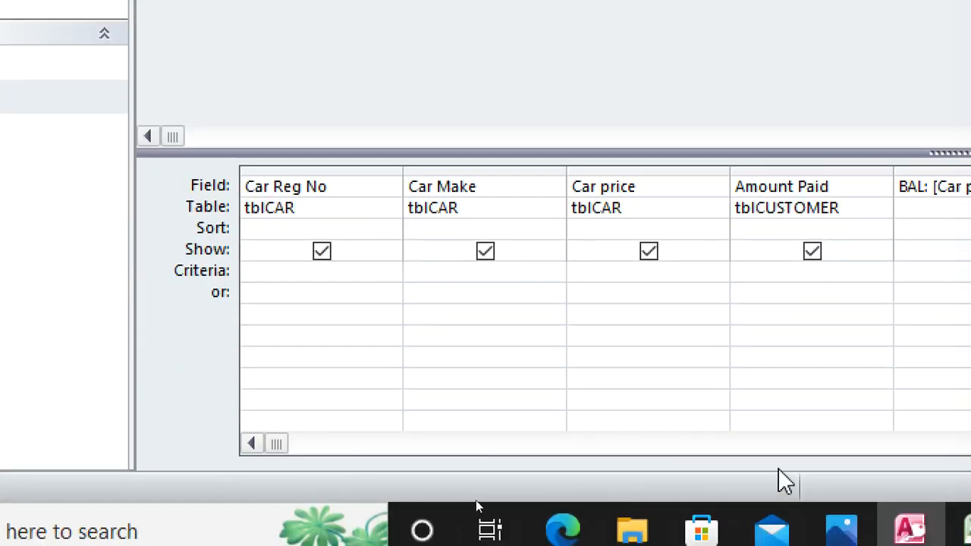
# Start the BAL field's criterion with "Between 300000 and".
pyautogui.click(628, 273)
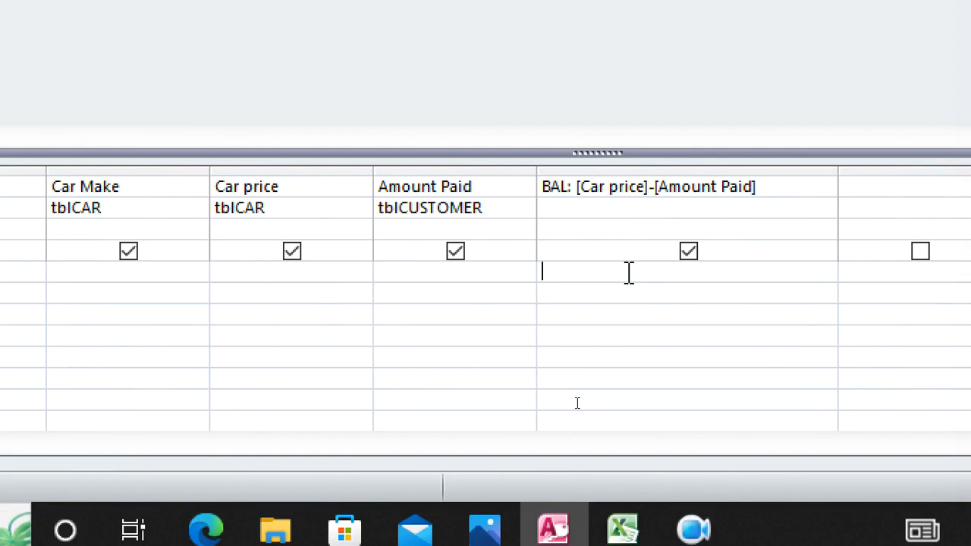
pyautogui.write('Between 3')
pyautogui.write('0000')
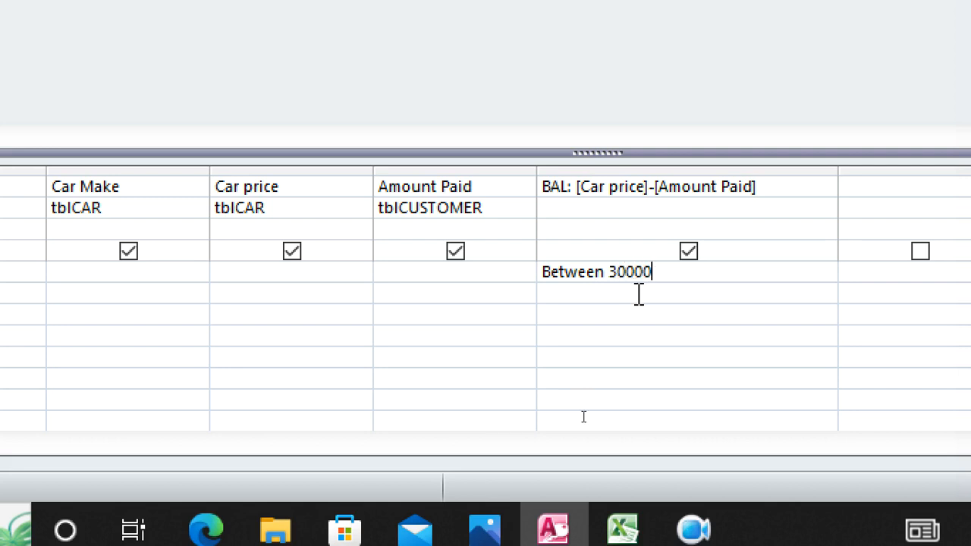
pyautogui.write('0 and ')
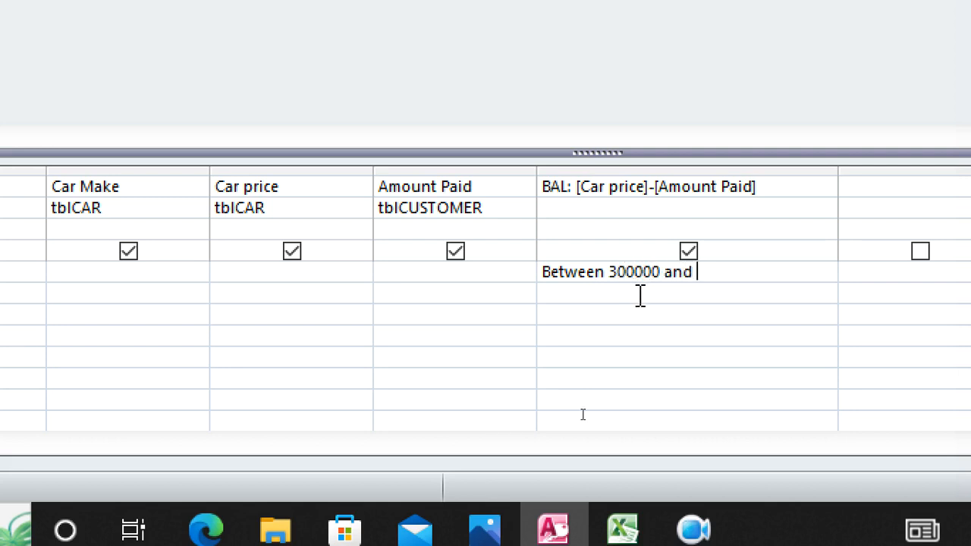
# Complete the BAL criterion as Between 300000 And 500000, and run the query with the BAL result column widened.
pyautogui.write('500000')
pyautogui.click(683, 399)
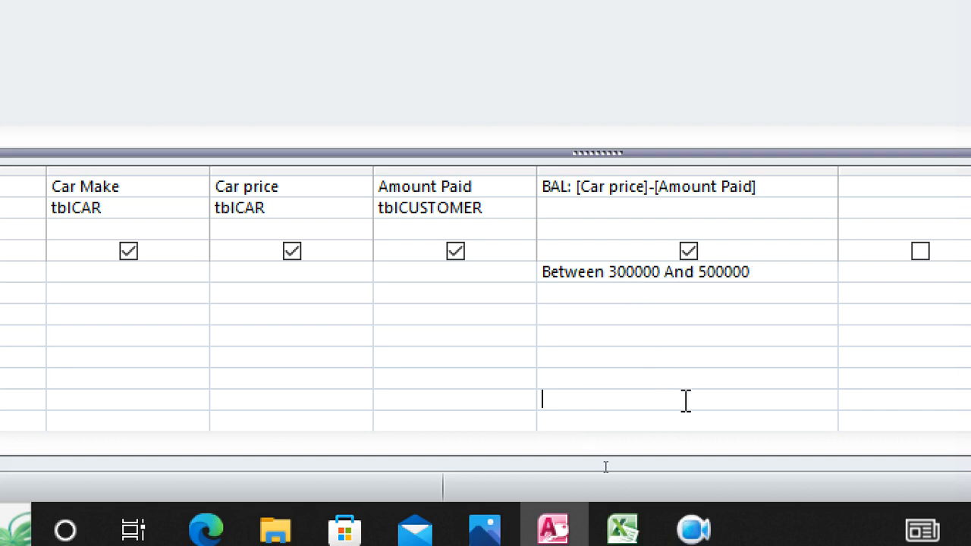
pyautogui.moveTo(758, 273); pyautogui.dragTo(484, 266)
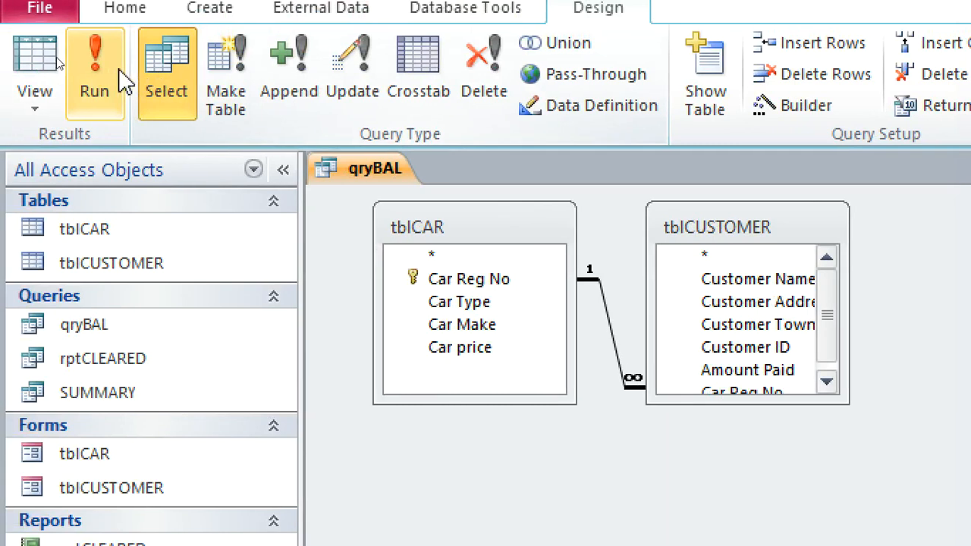
pyautogui.click(95, 69)
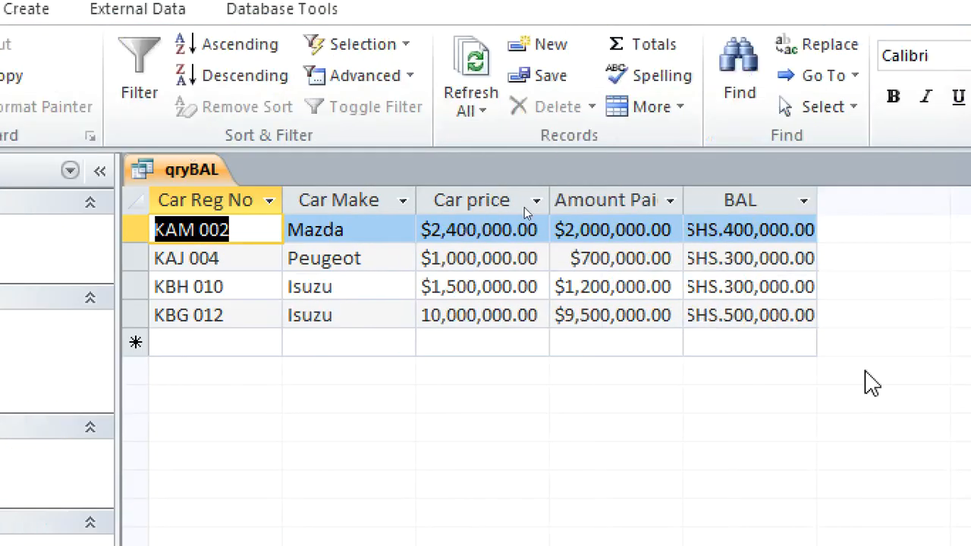
pyautogui.moveTo(661, 199); pyautogui.dragTo(795, 227)
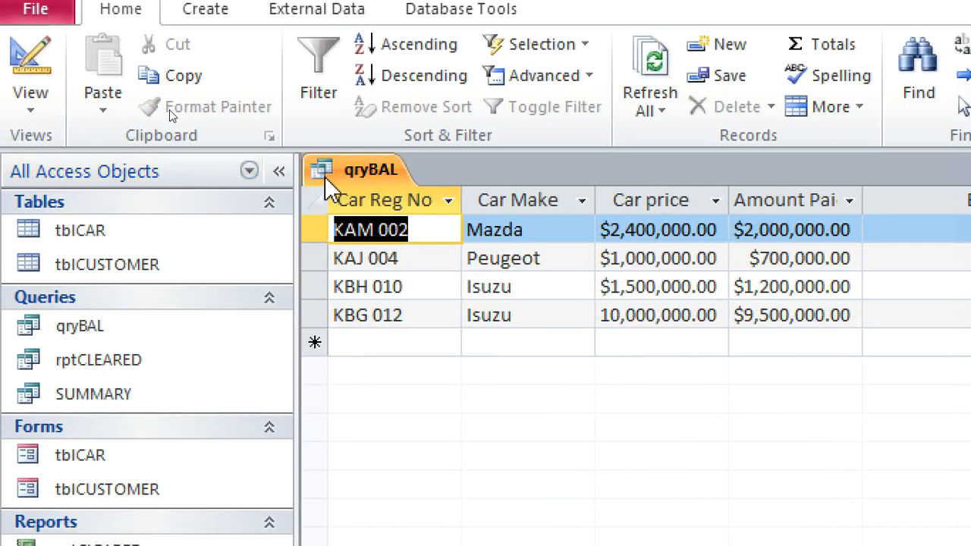
# Return the qryBAL query to Design View and close it.
pyautogui.rightClick(345, 173)
pyautogui.click(439, 298)
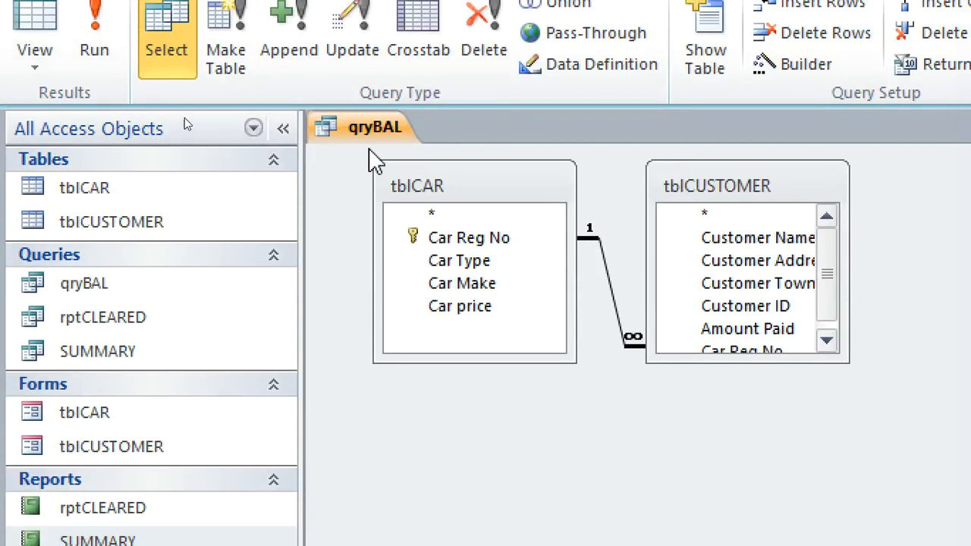
pyautogui.rightClick(374, 133)
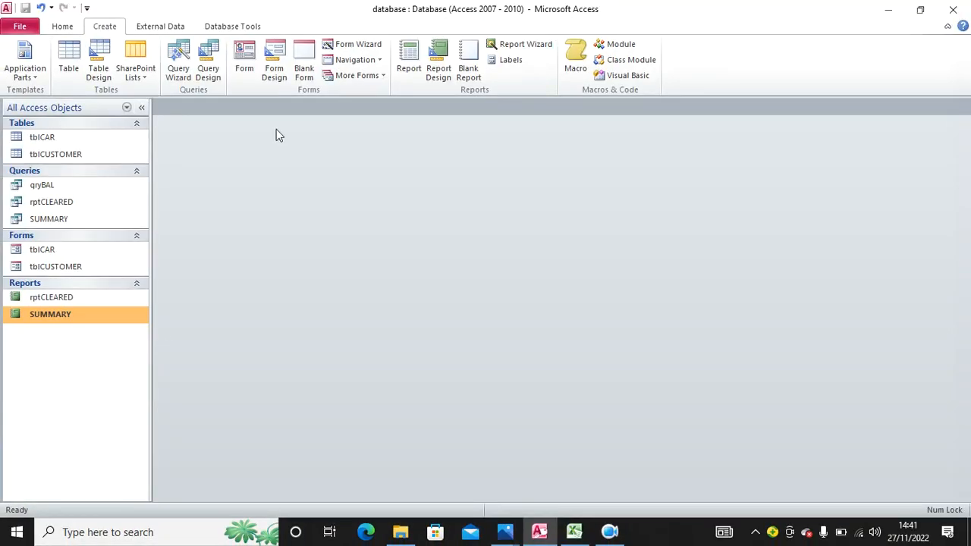
# Switch to the question paper image in the photo viewer and read tasks (f), (g) and (h).
pyautogui.moveTo(503, 523)
pyautogui.click(542, 454)
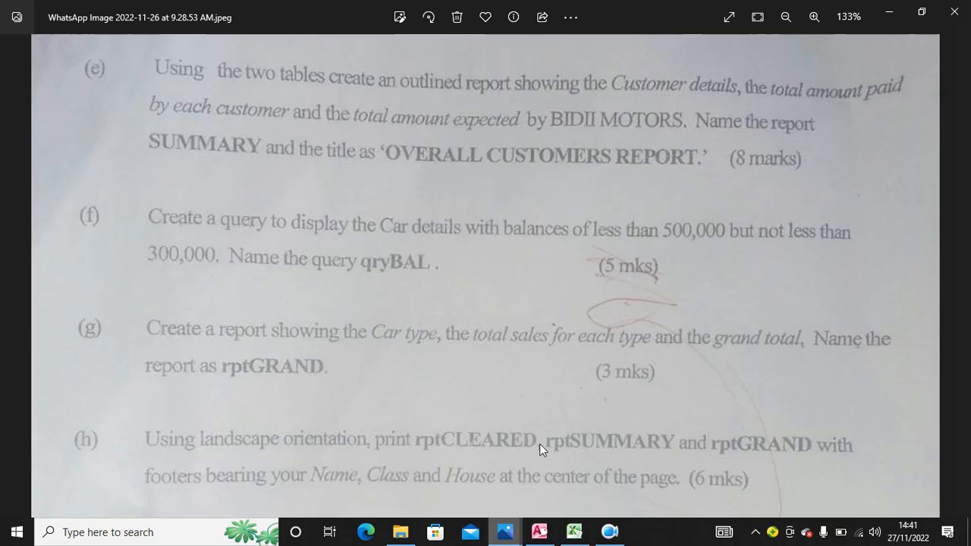
pyautogui.scroll(2, 440, 249)
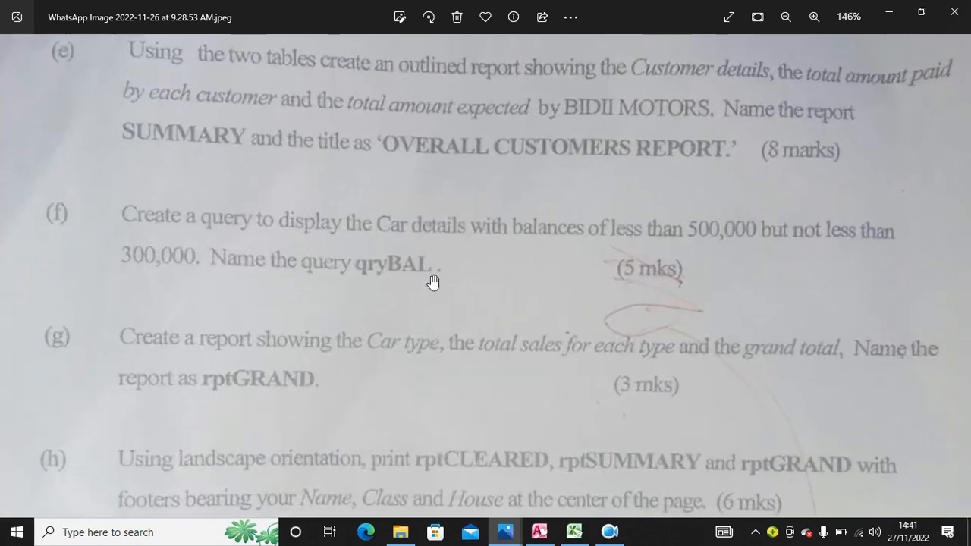
pyautogui.scroll(-2, 377, 206)
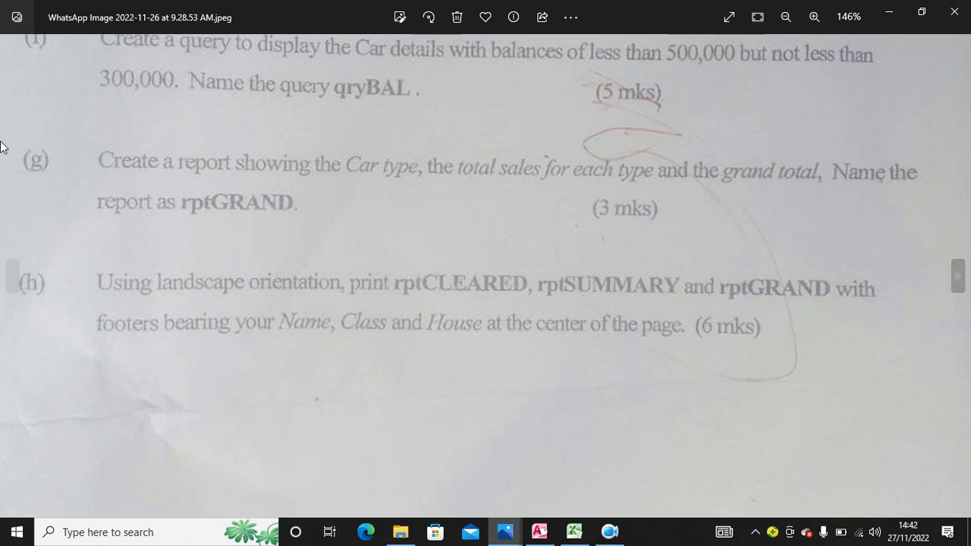
# Switch to Access and create a new design-view query containing the tblCAR and tblCUSTOMER tables.
pyautogui.click(539, 532)
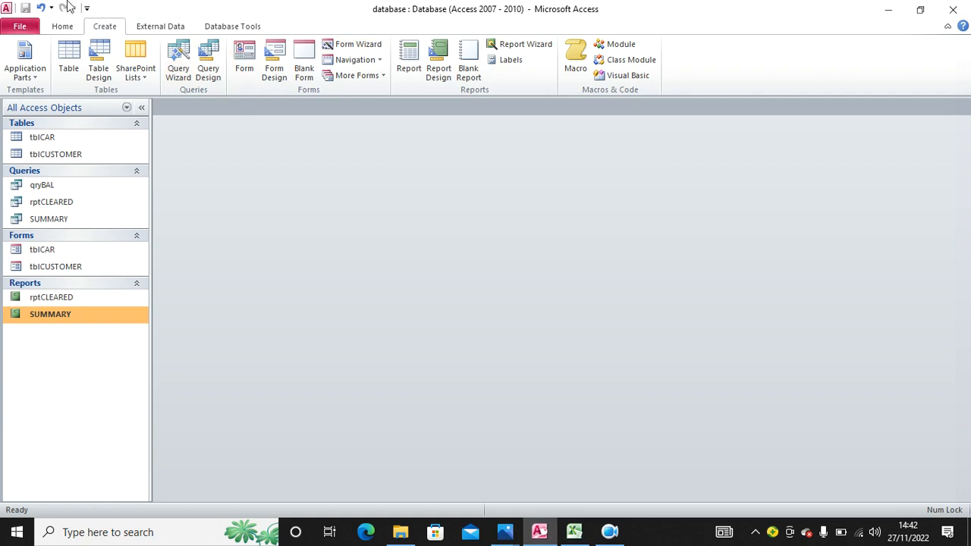
pyautogui.click(208, 70)
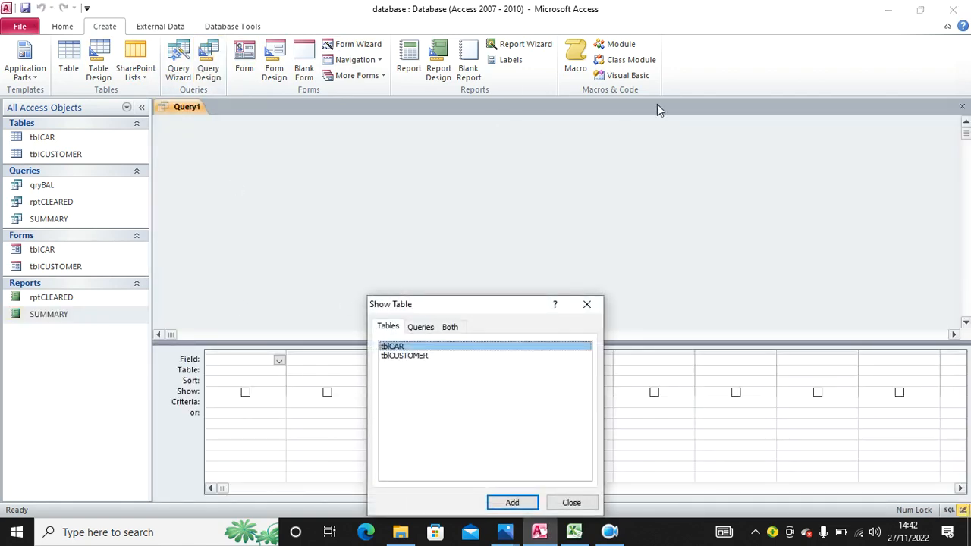
pyautogui.doubleClick(434, 347)
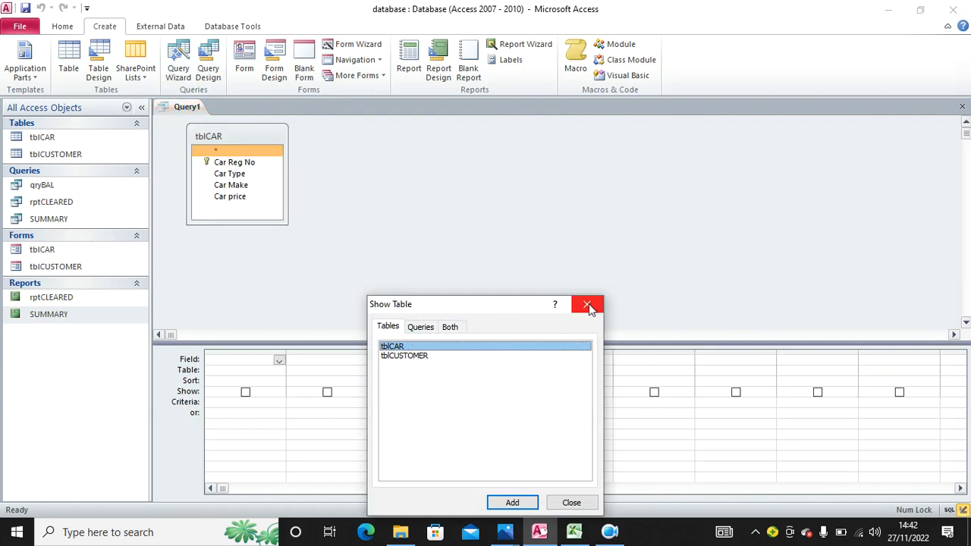
pyautogui.doubleClick(464, 355)
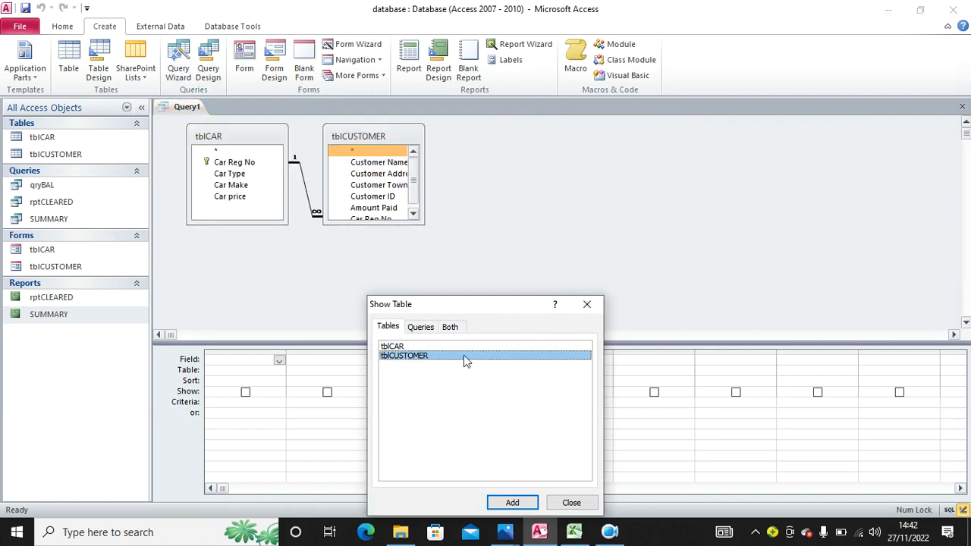
pyautogui.click(586, 304)
pyautogui.moveTo(329, 342); pyautogui.dragTo(329, 271)
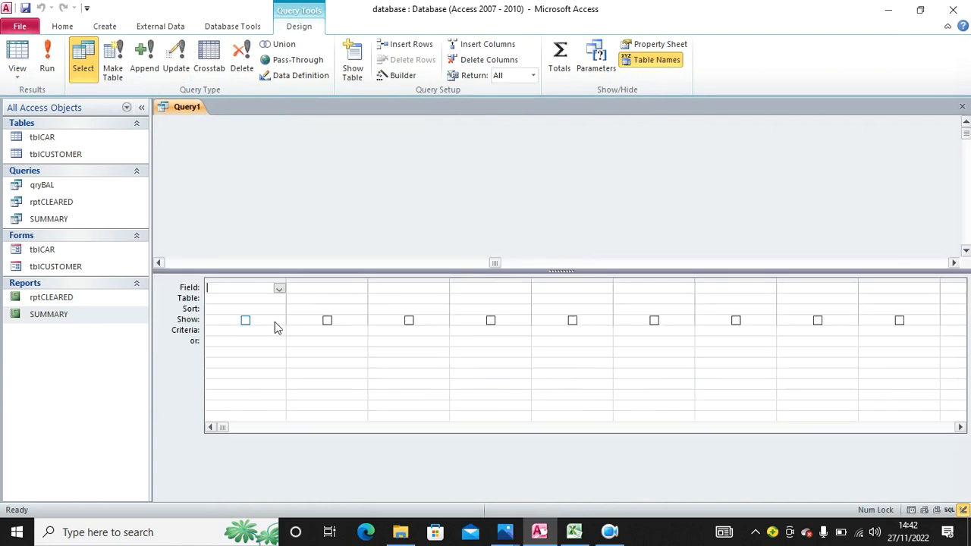
pyautogui.moveTo(494, 263); pyautogui.dragTo(170, 263)
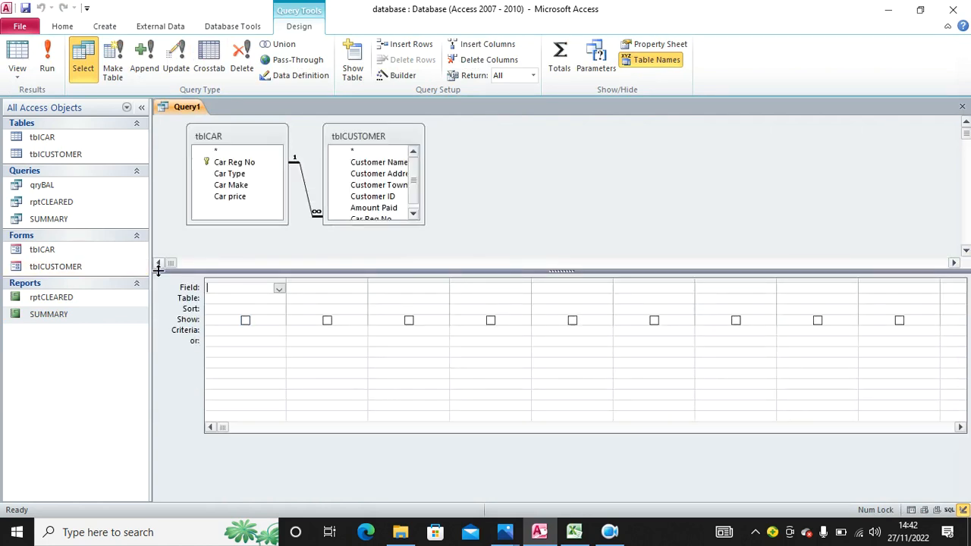
# Add Car Type from tblCAR and Amount Paid from tblCUSTOMER to the query, and run it.
pyautogui.click(241, 176)
pyautogui.doubleClick(243, 176)
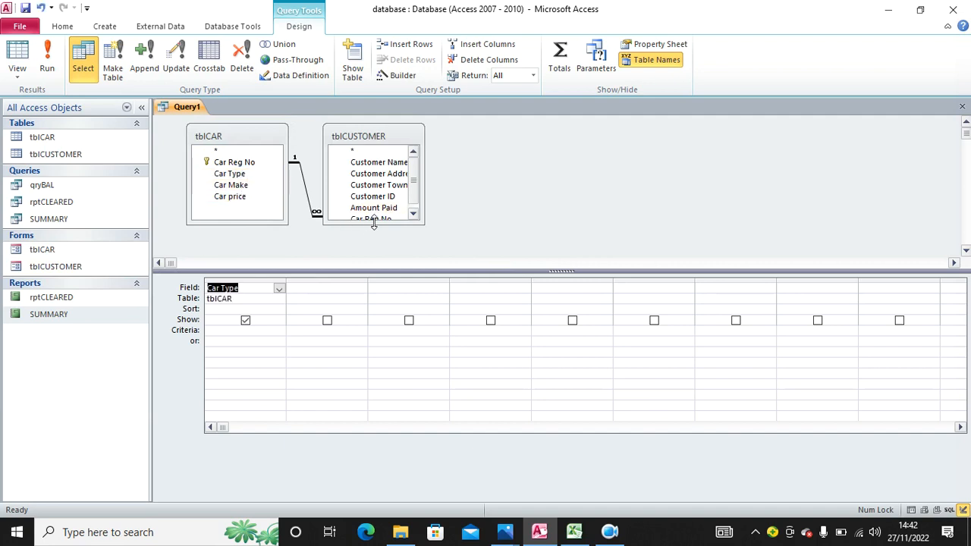
pyautogui.moveTo(371, 225); pyautogui.dragTo(370, 255)
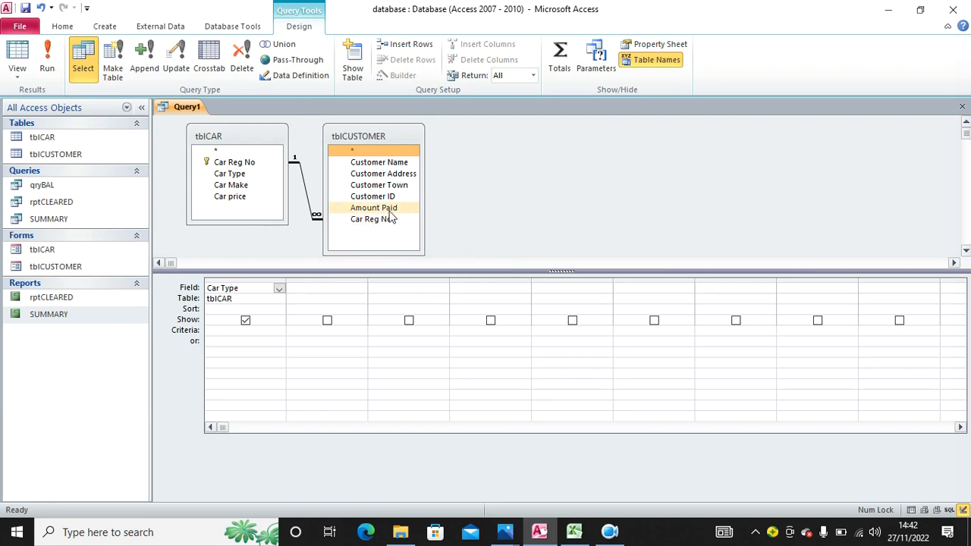
pyautogui.doubleClick(387, 210)
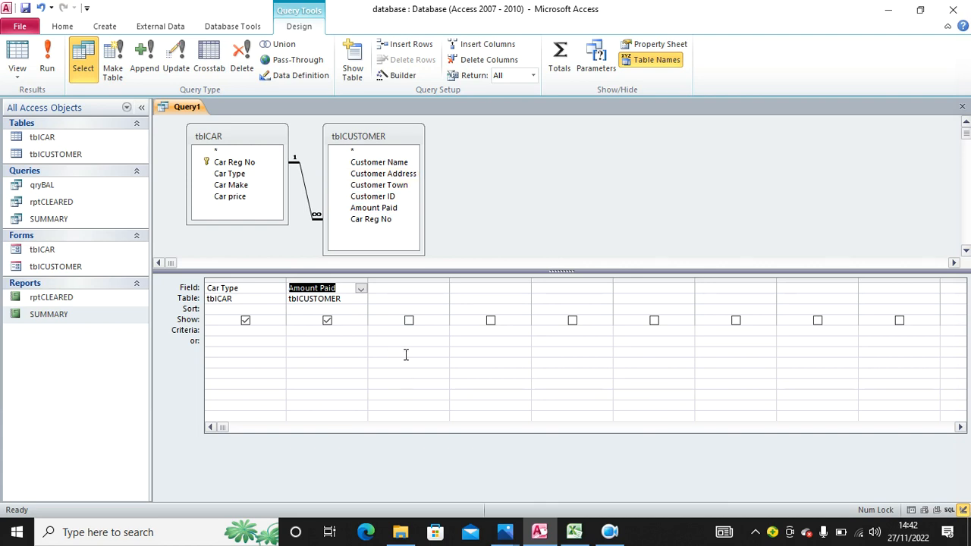
pyautogui.click(47, 62)
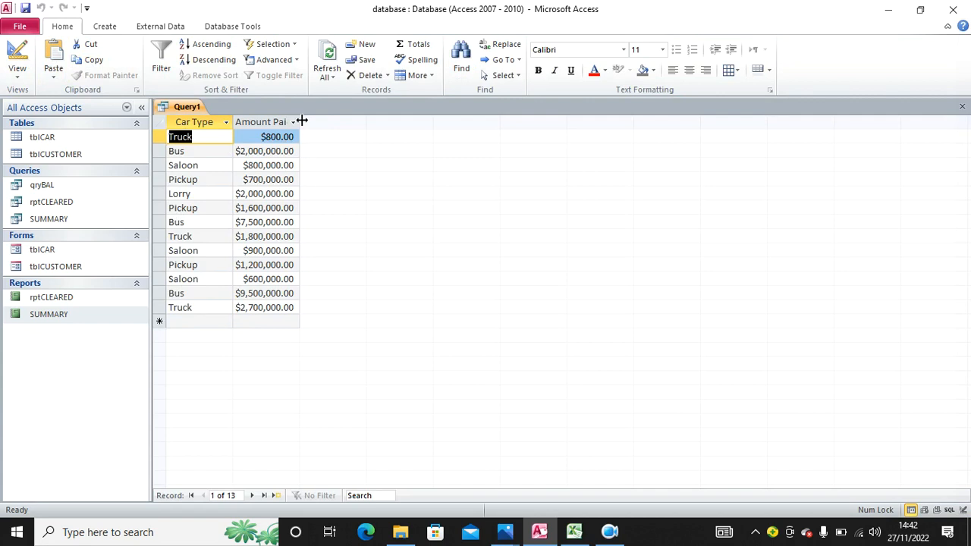
# Save the new query as rtpGRAND and close it.
pyautogui.click(25, 8)
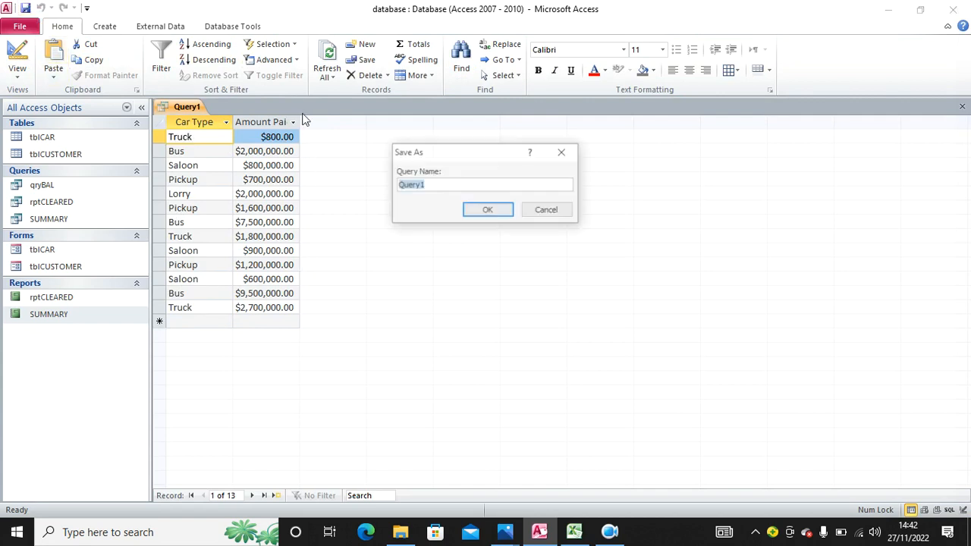
pyautogui.write('rtpGRAND')
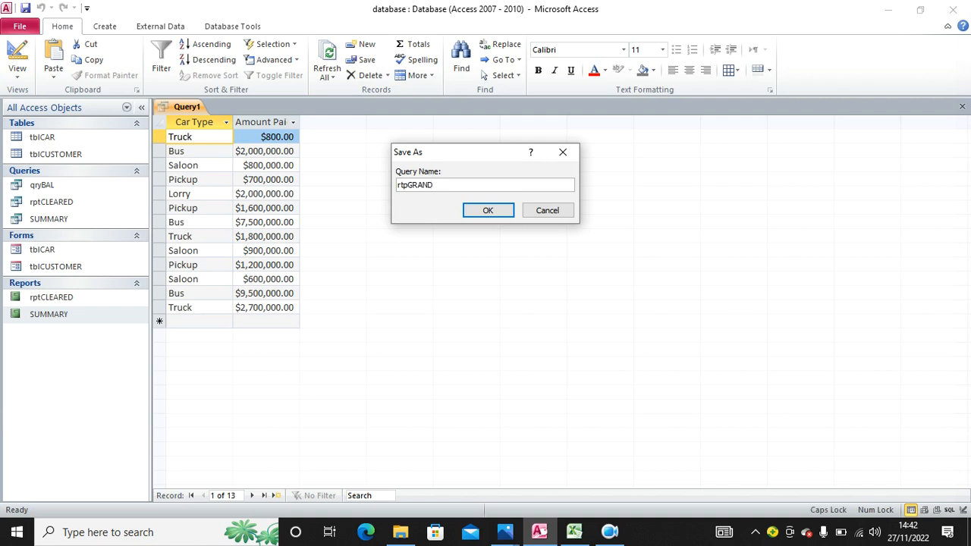
pyautogui.click(490, 212)
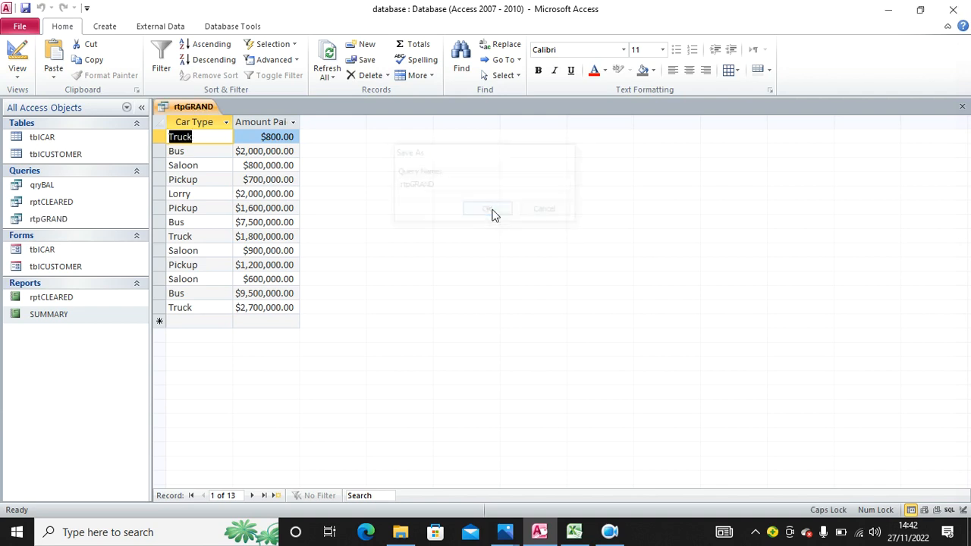
pyautogui.click(961, 107)
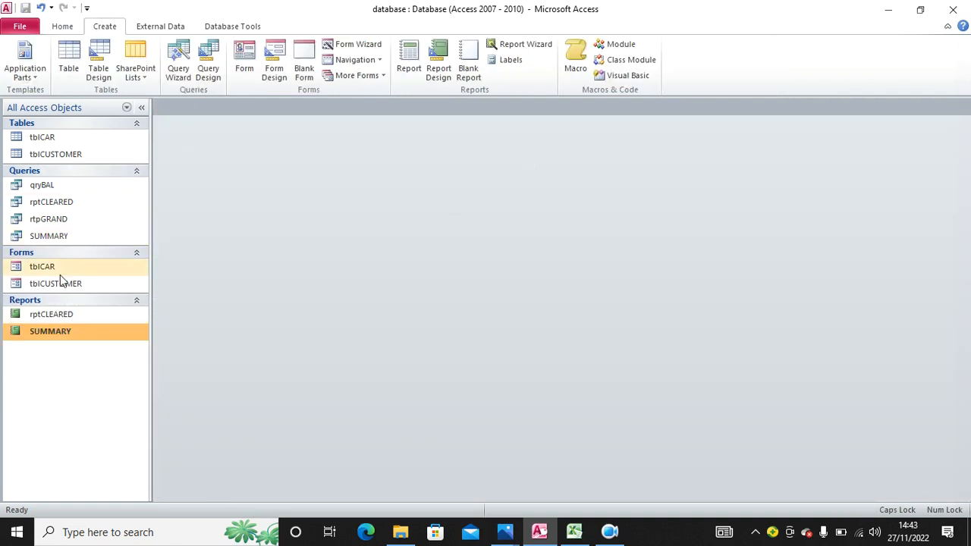
# Rename the rtpGRAND query as rptGRAND.
pyautogui.click(64, 223)
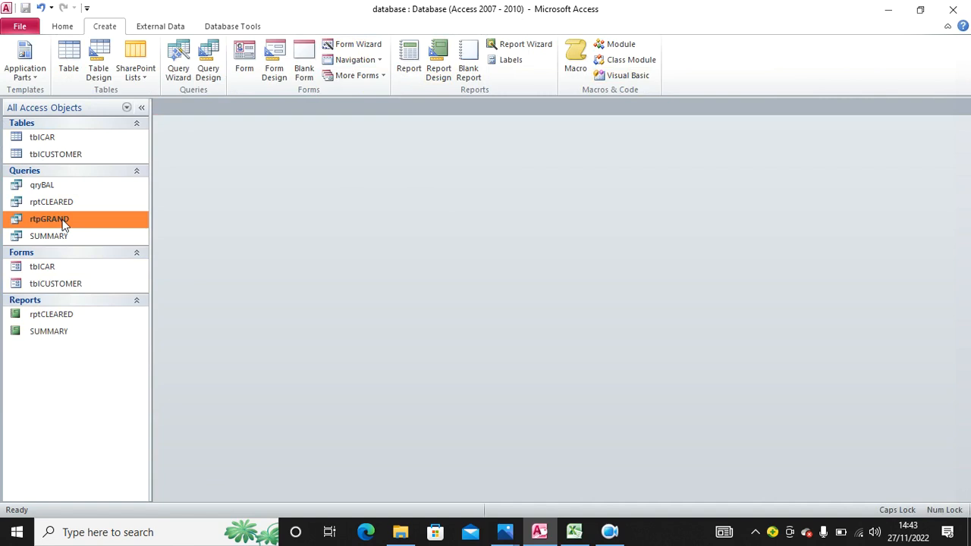
pyautogui.rightClick(65, 224)
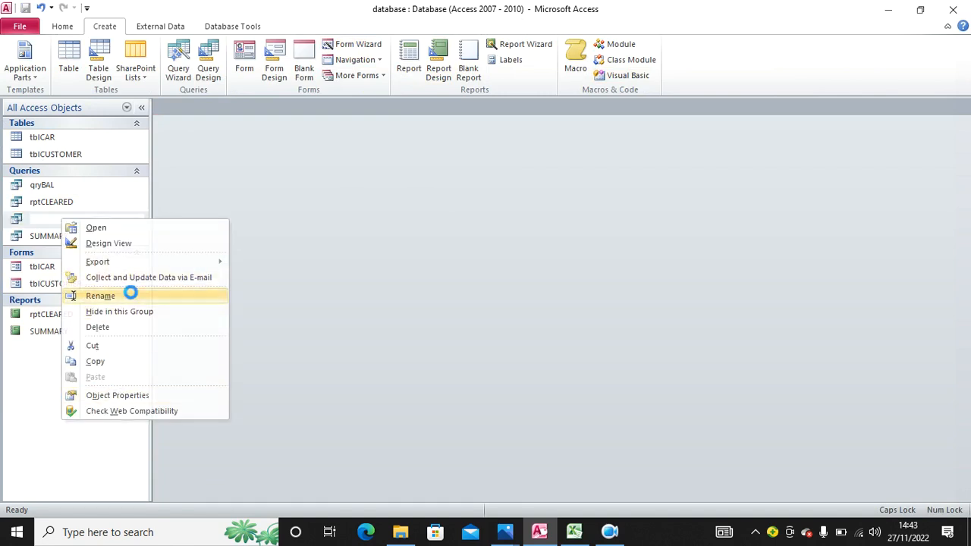
pyautogui.click(130, 296)
pyautogui.press('Left')
pyautogui.press('Right')
pyautogui.press('Delete')
pyautogui.write('OT')
pyautogui.press('BackSpace')
pyautogui.press('BackSpace')
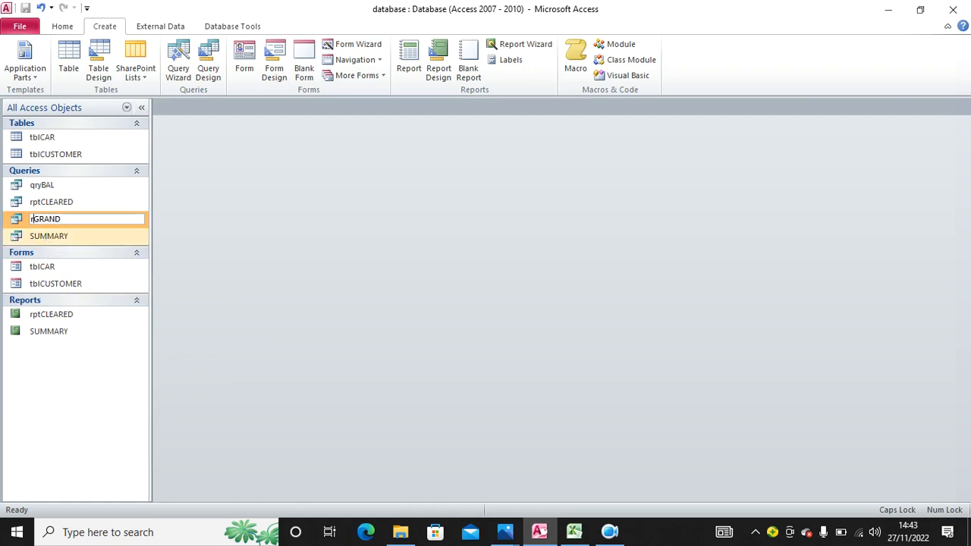
pyautogui.write('pt')
pyautogui.press('Return')
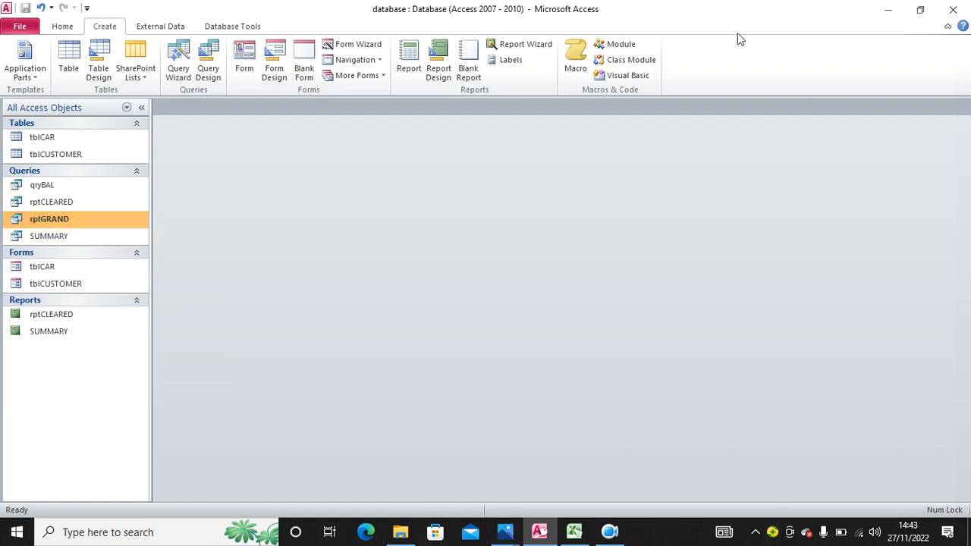
# Create a report from the rptGRAND query and switch it to Design View.
pyautogui.click(409, 61)
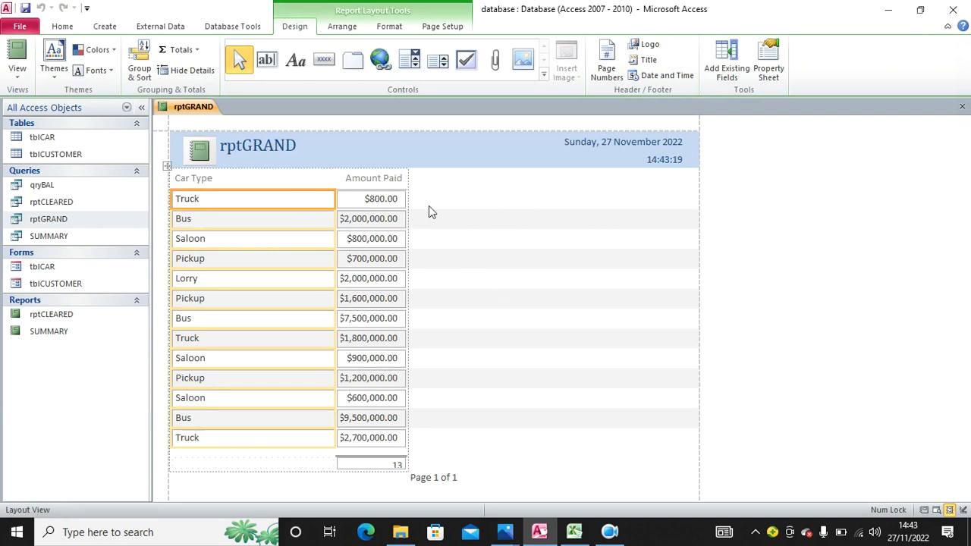
pyautogui.rightClick(466, 191)
pyautogui.click(507, 224)
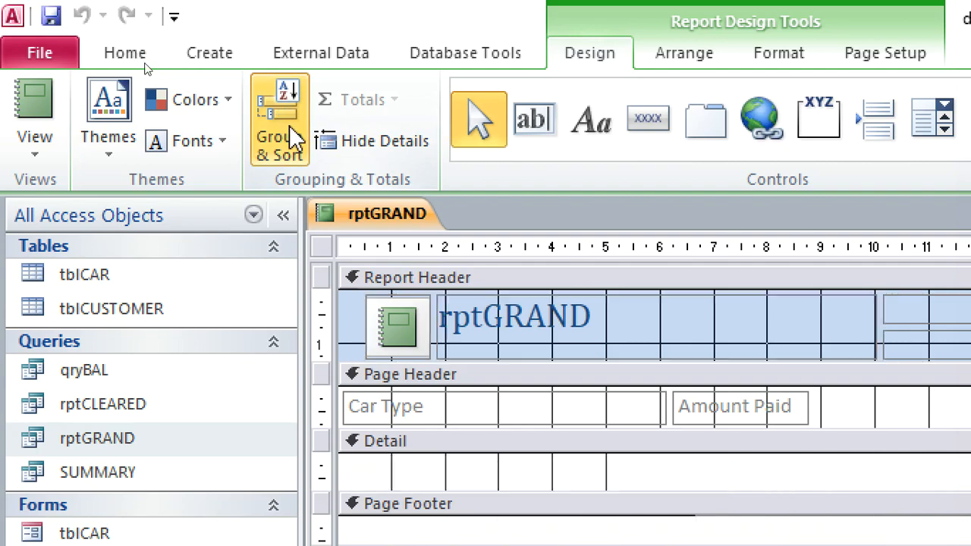
# Group the rptGRAND report by Car Type.
pyautogui.click(294, 136)
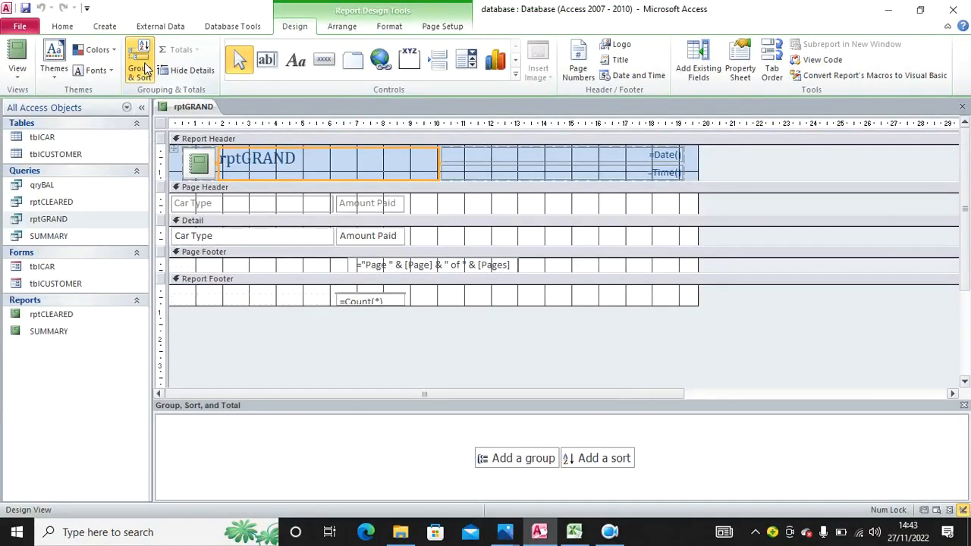
pyautogui.click(520, 459)
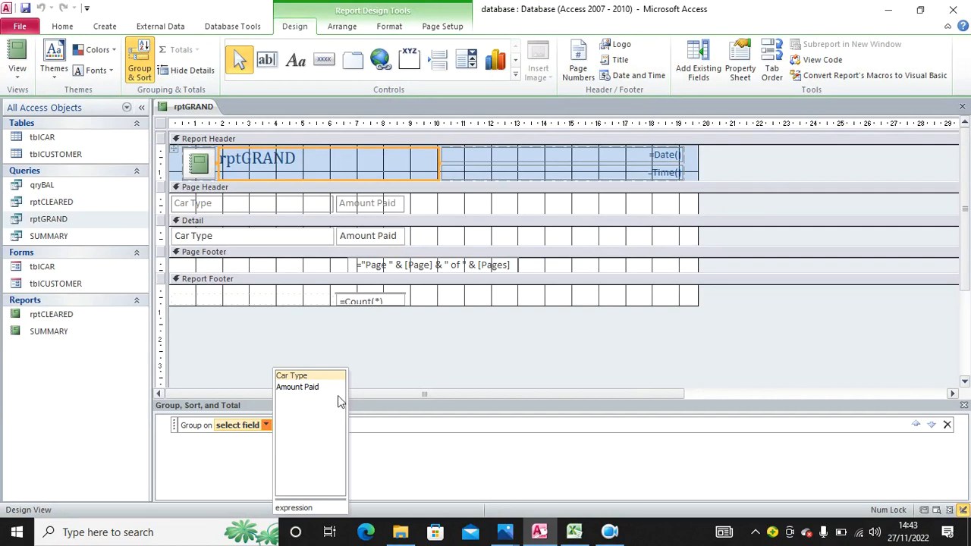
pyautogui.click(312, 377)
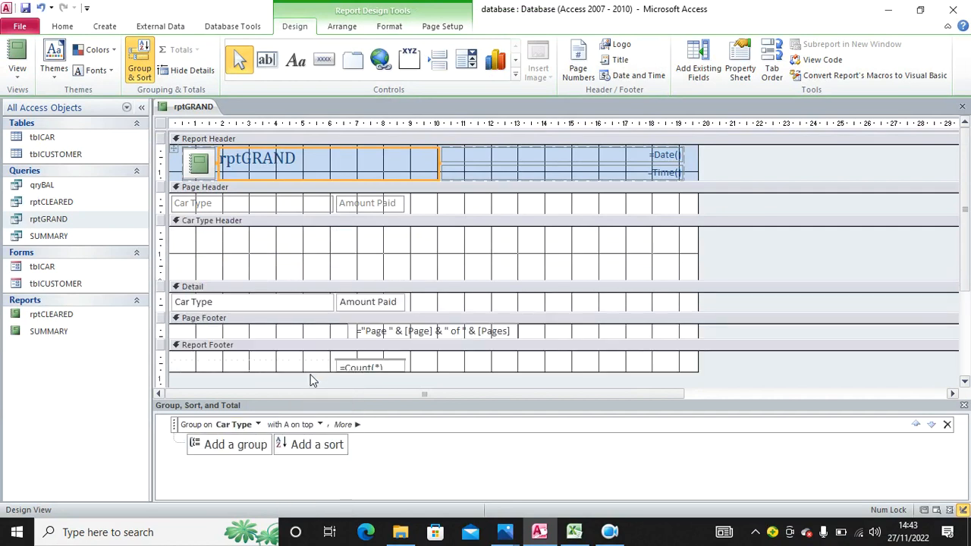
# Show the Amount Paid subtotal in the footer of the Car Type group.
pyautogui.click(351, 426)
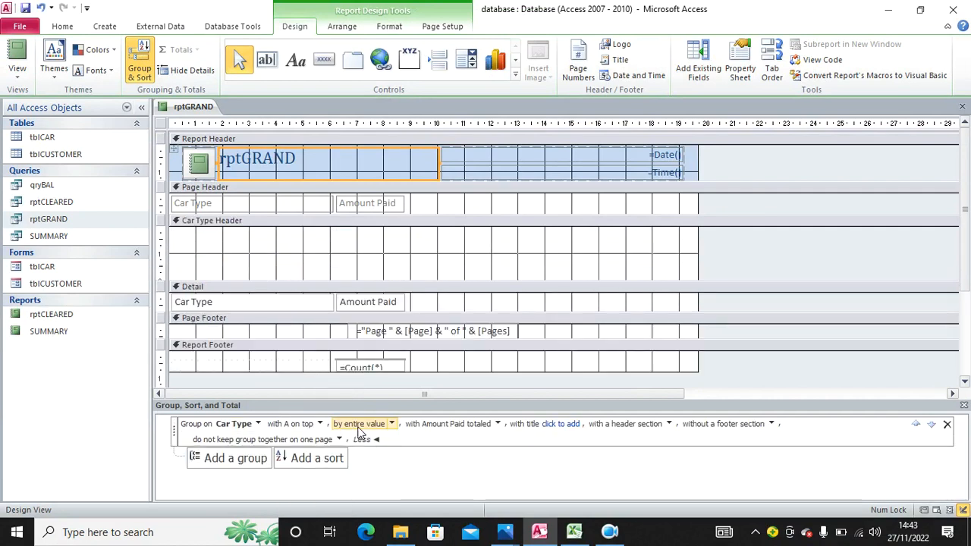
pyautogui.click(497, 424)
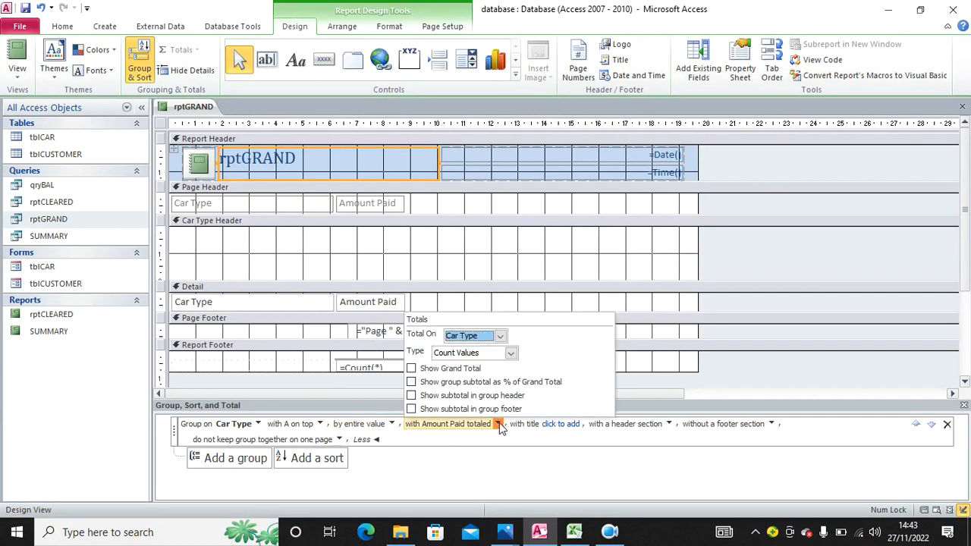
pyautogui.click(500, 335)
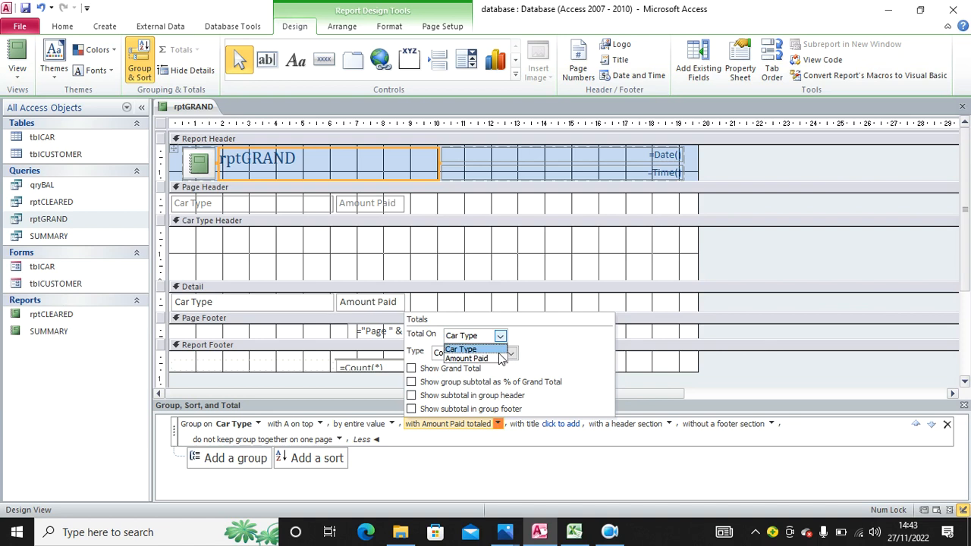
pyautogui.click(501, 358)
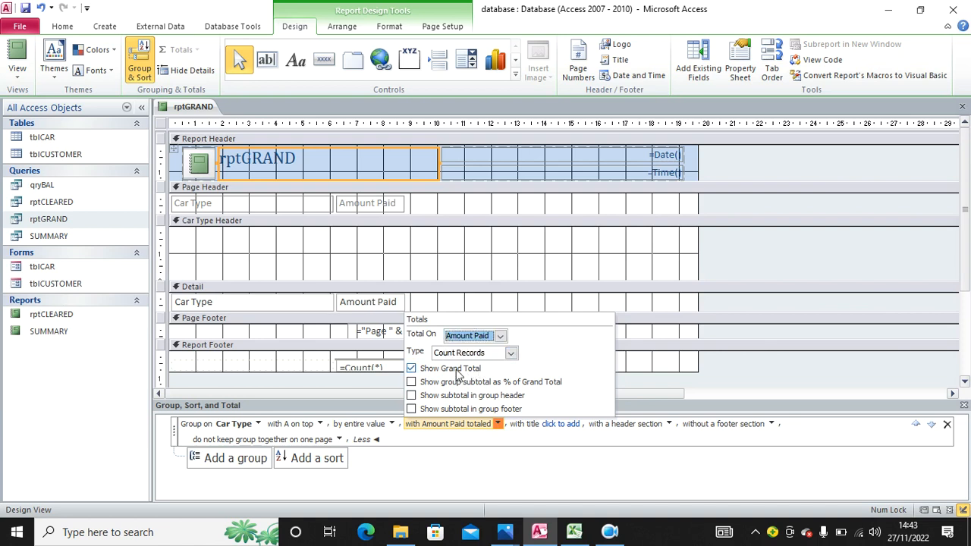
pyautogui.click(412, 395)
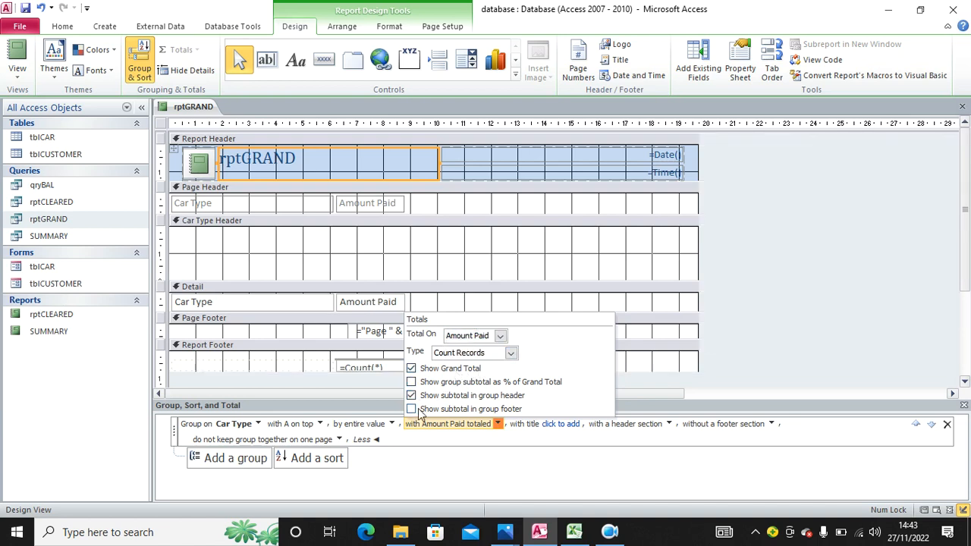
pyautogui.click(411, 395)
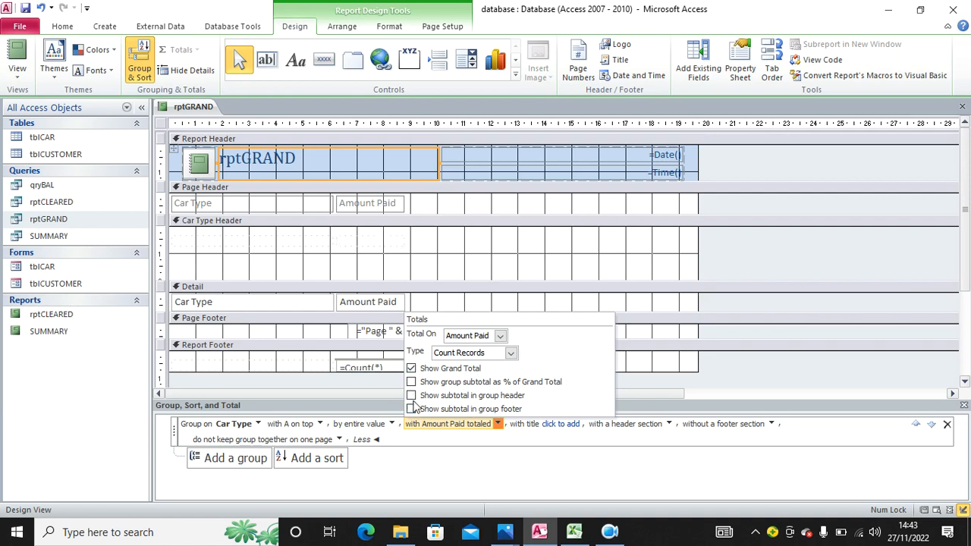
pyautogui.click(411, 408)
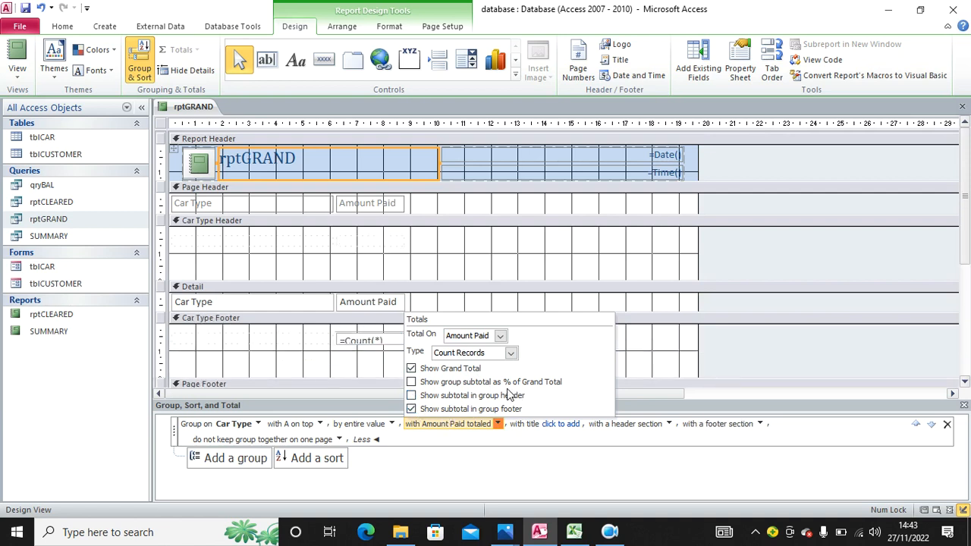
# Save the report as rptGRAND and check its group totals in Report View.
pyautogui.click(23, 9)
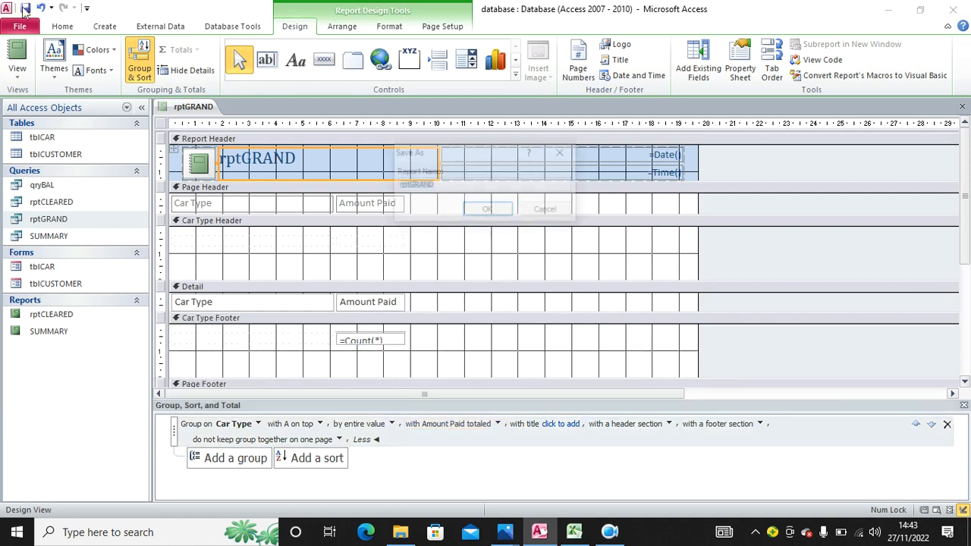
pyautogui.click(488, 210)
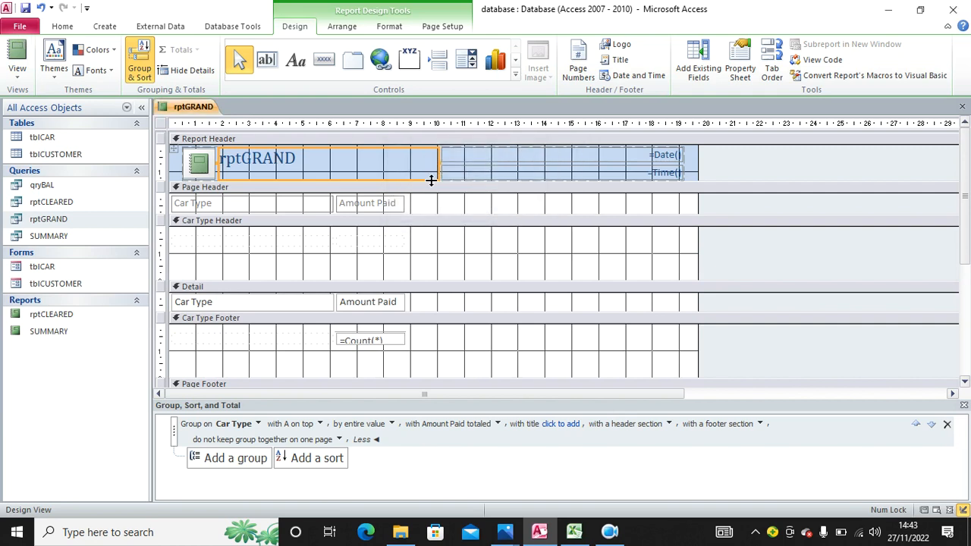
pyautogui.click(17, 52)
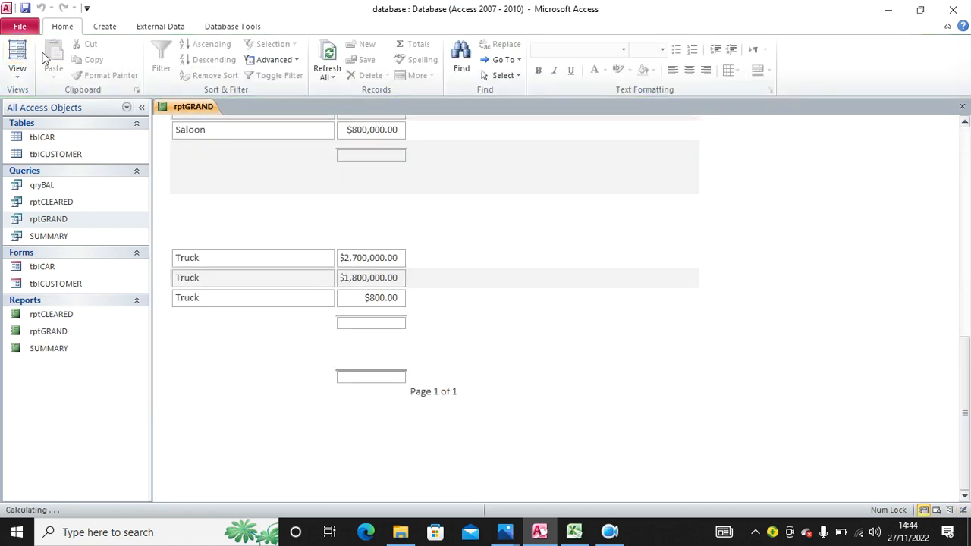
pyautogui.scroll(3, 500, 258)
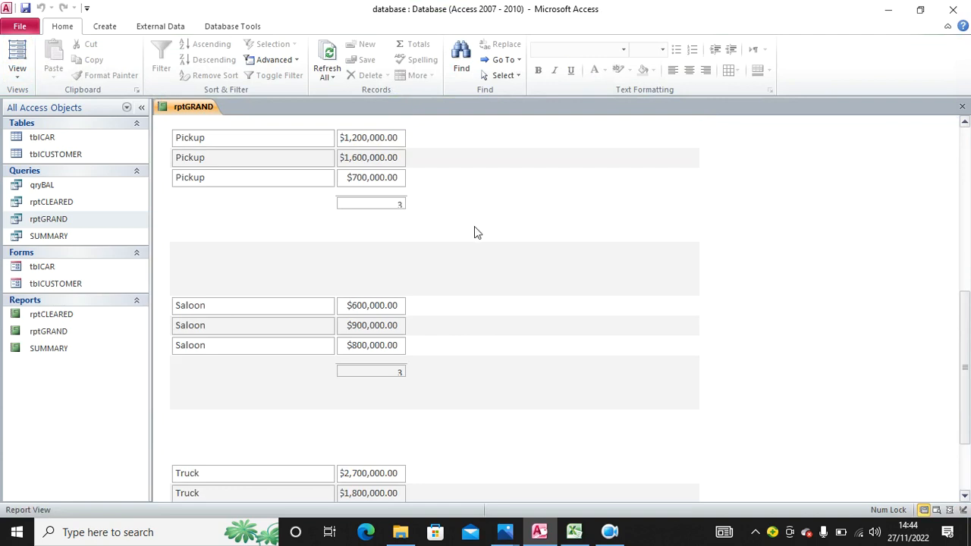
pyautogui.scroll(-1, 252, 365)
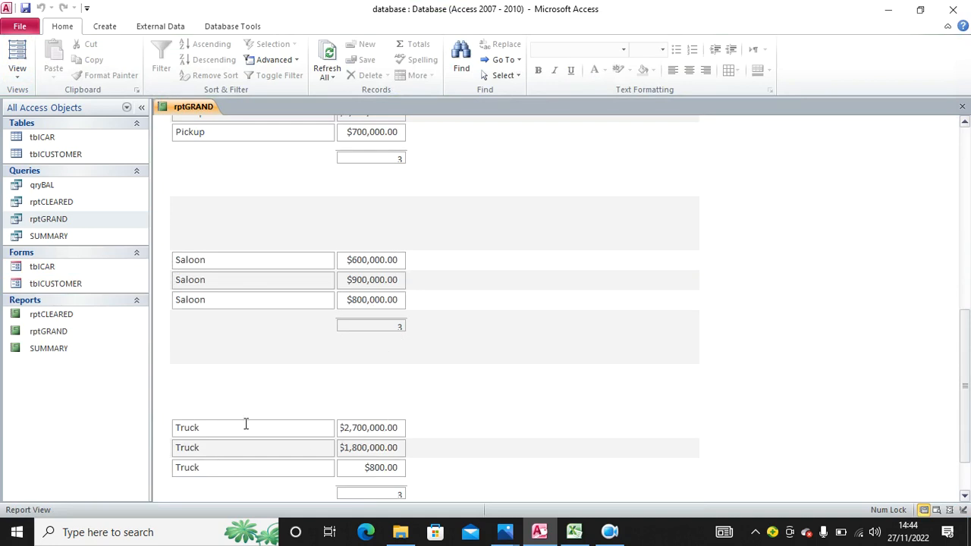
# Return the report to Design View and set the Amount Paid total type to Sum.
pyautogui.rightClick(499, 189)
pyautogui.click(537, 229)
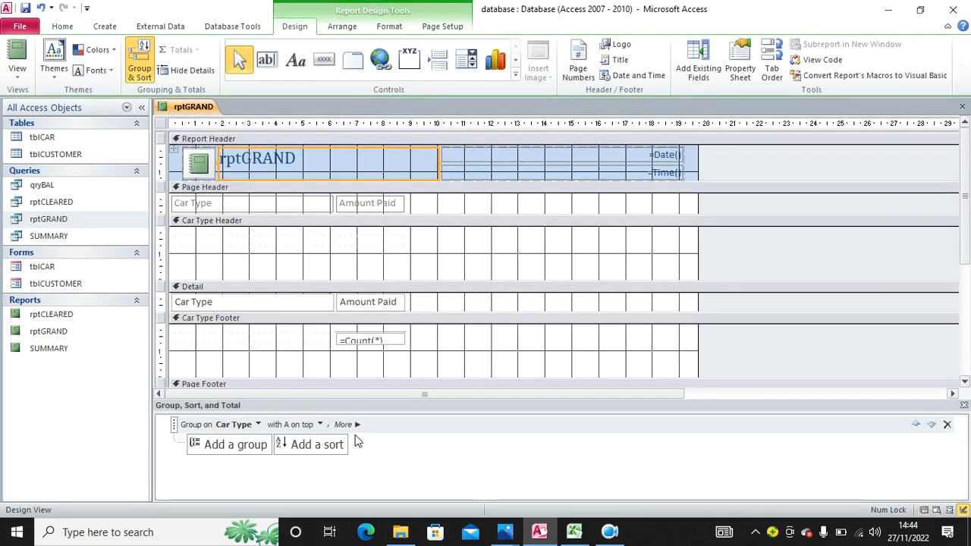
pyautogui.click(355, 427)
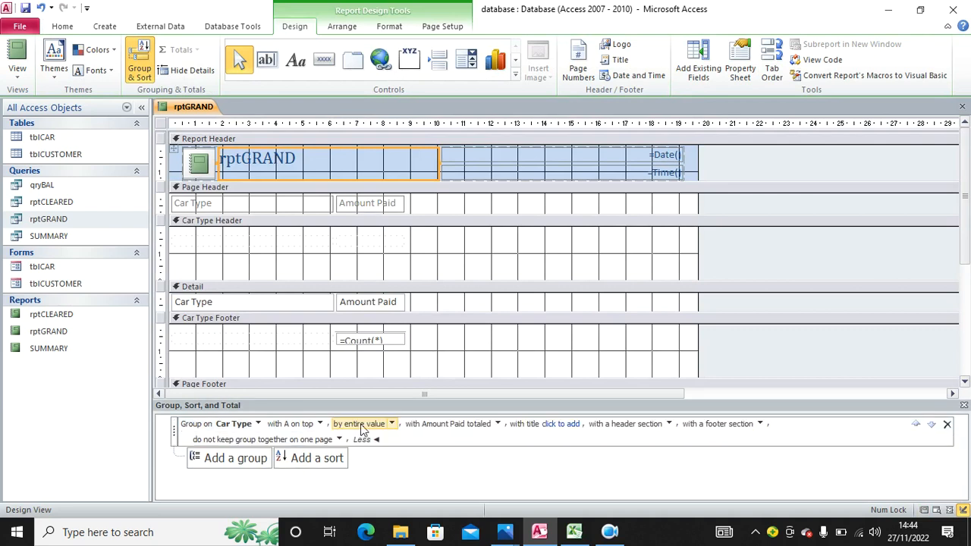
pyautogui.click(497, 424)
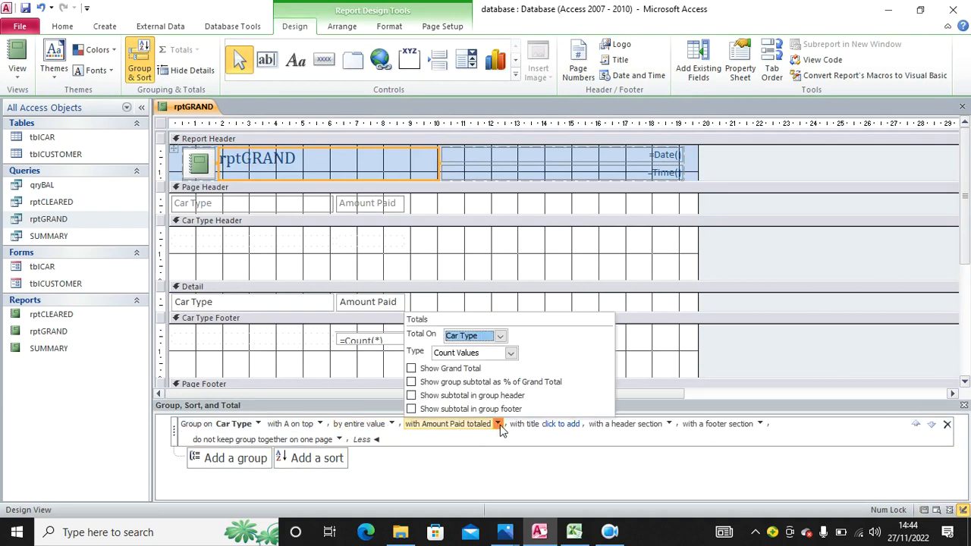
pyautogui.click(511, 353)
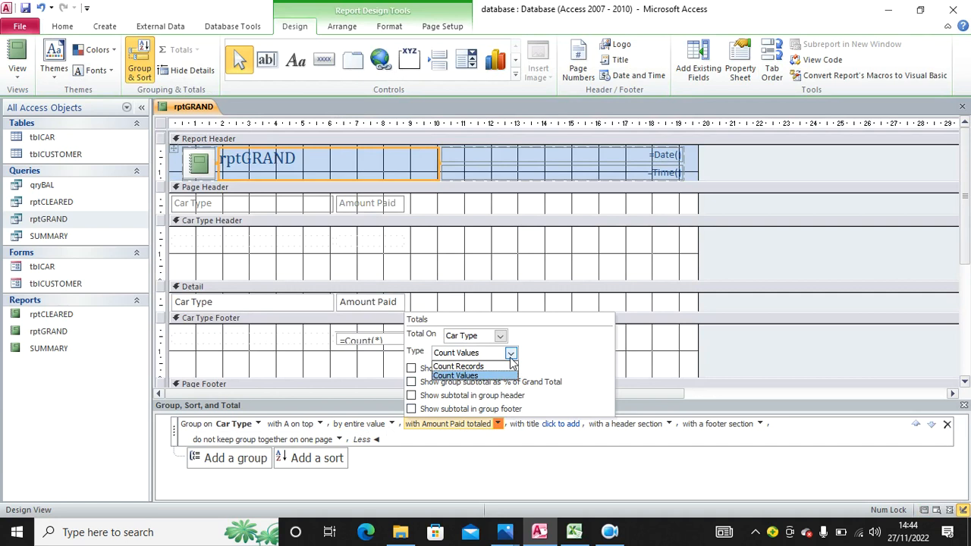
pyautogui.click(512, 351)
pyautogui.click(500, 336)
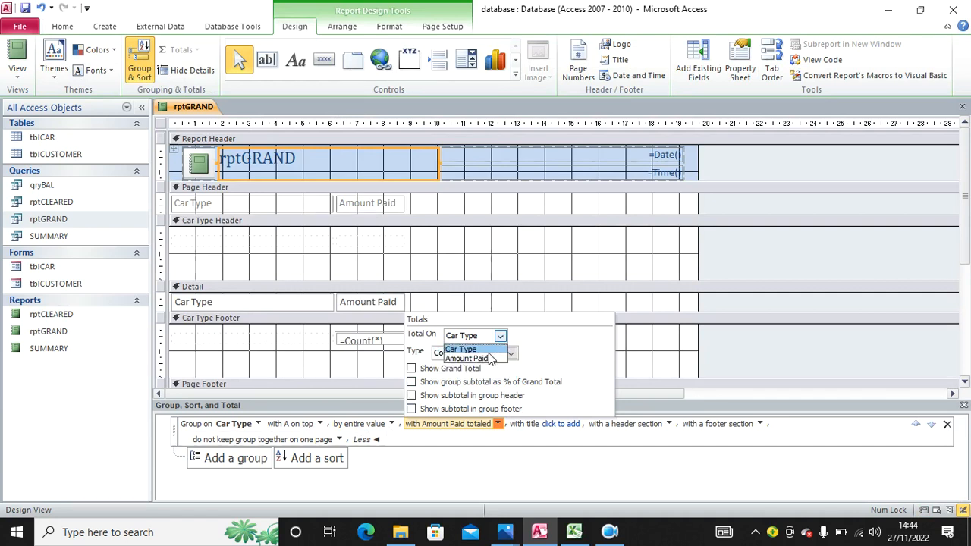
pyautogui.click(490, 359)
pyautogui.click(511, 355)
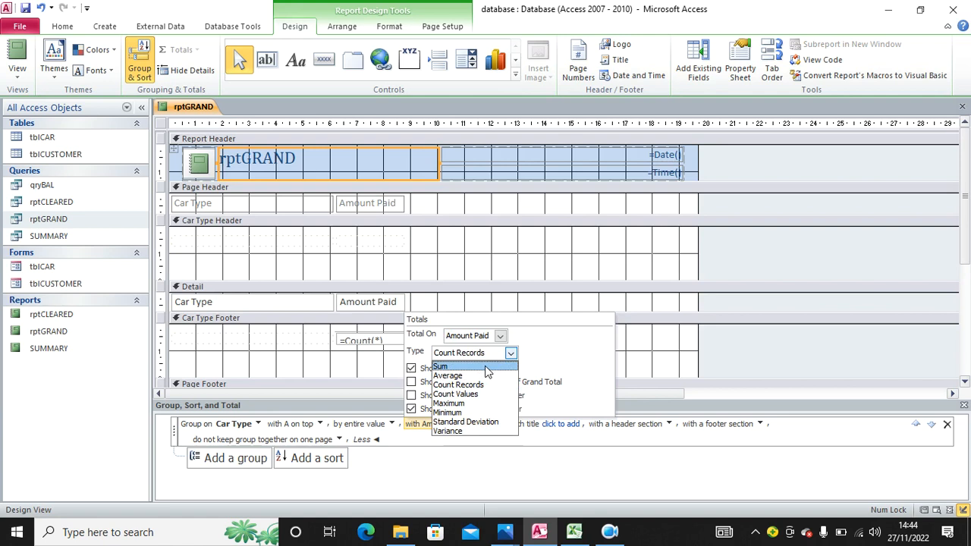
pyautogui.click(485, 366)
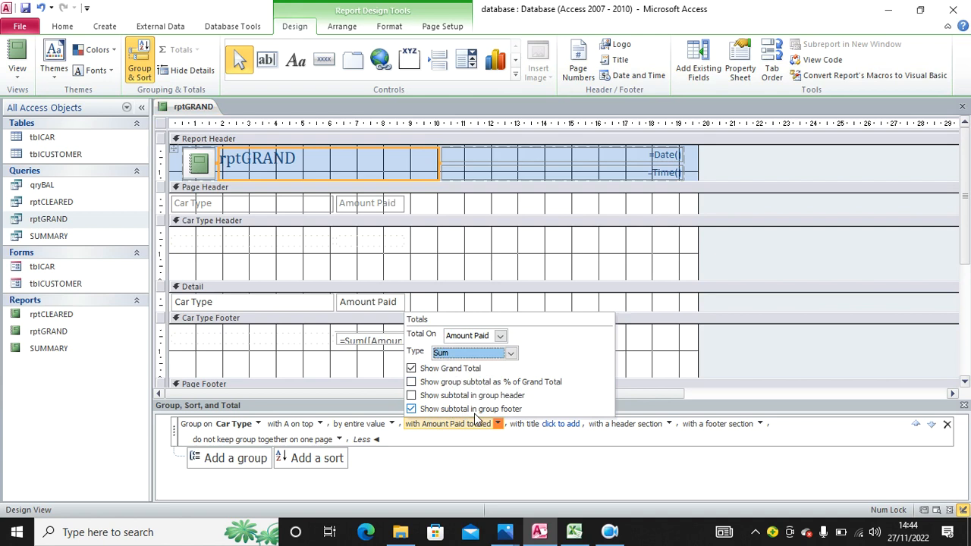
# Save the report and review the Amount Paid sums for each car type in Report View.
pyautogui.click(25, 9)
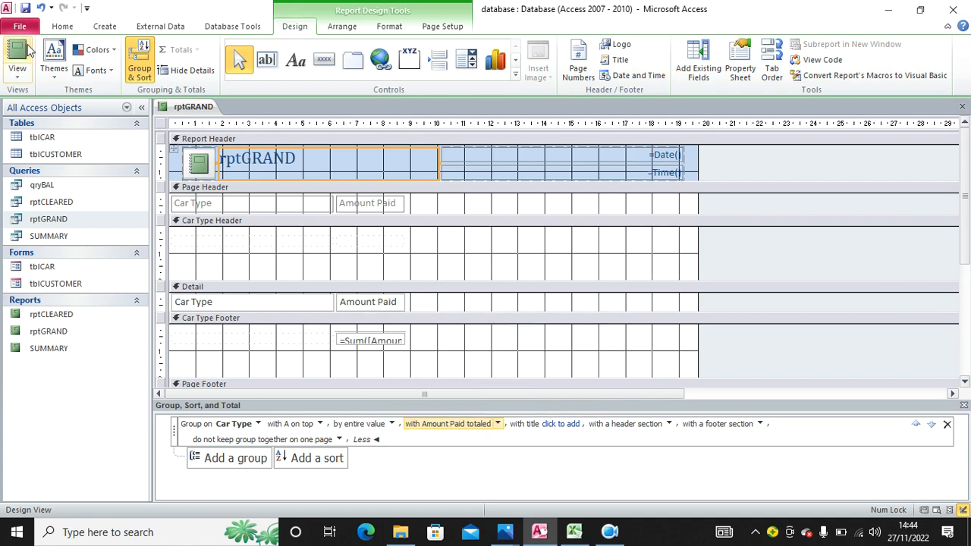
pyautogui.click(17, 53)
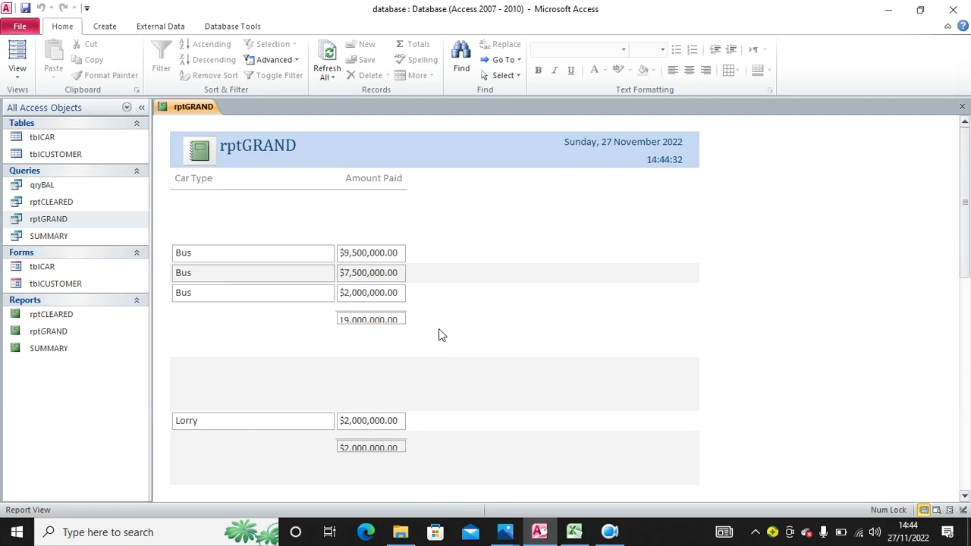
pyautogui.scroll(-5, 409, 303)
pyautogui.scroll(-1, 376, 283)
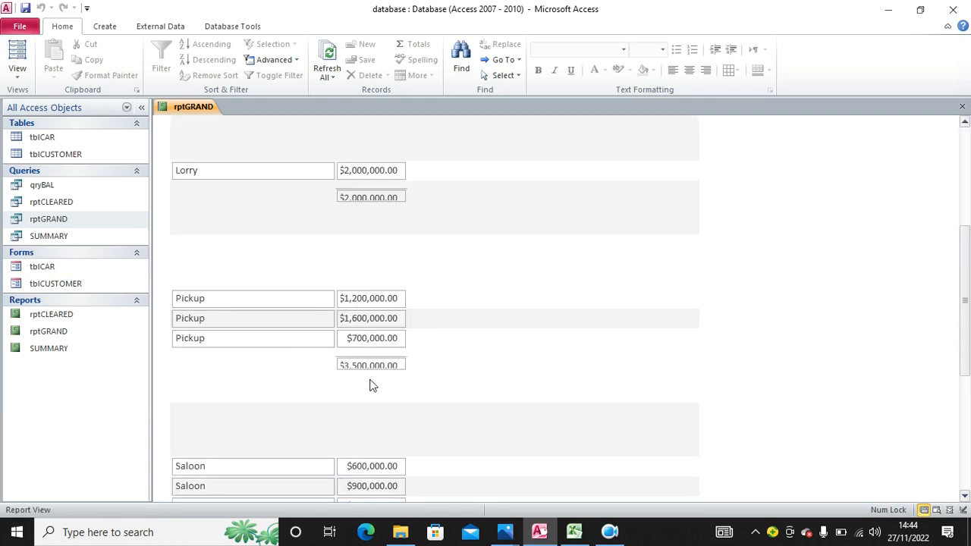
pyautogui.scroll(-4, 418, 374)
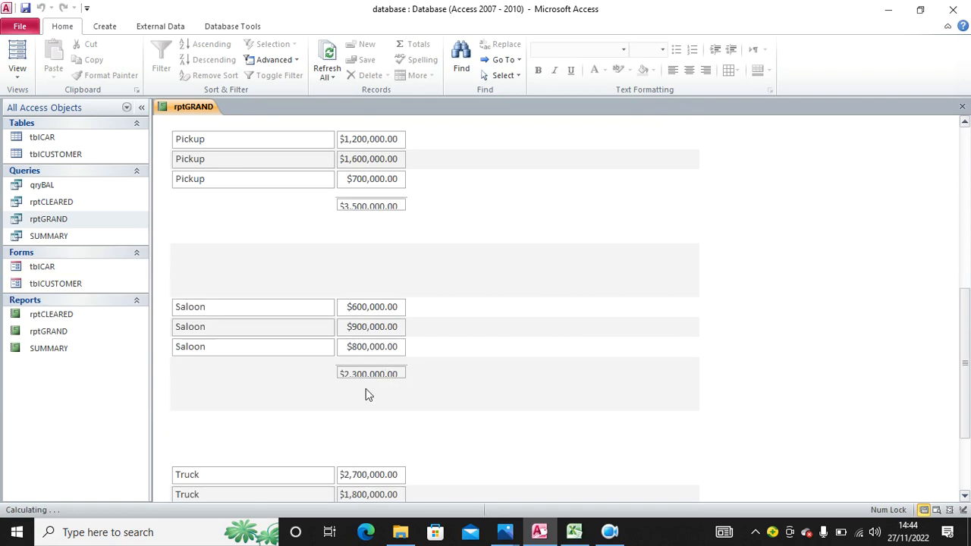
pyautogui.scroll(6, 565, 220)
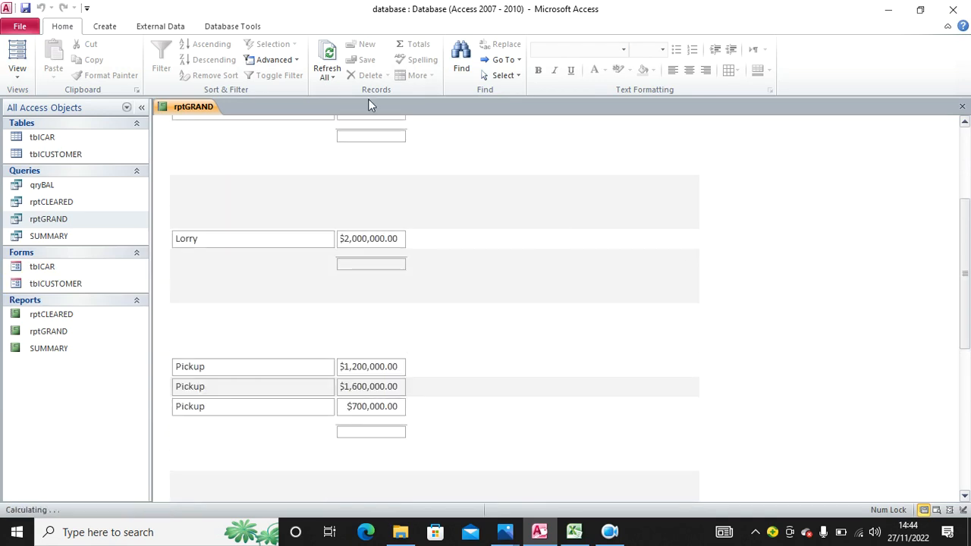
# Close the rptGRAND report and switch to the exam paper image in Photos to read task (h).
pyautogui.rightClick(178, 106)
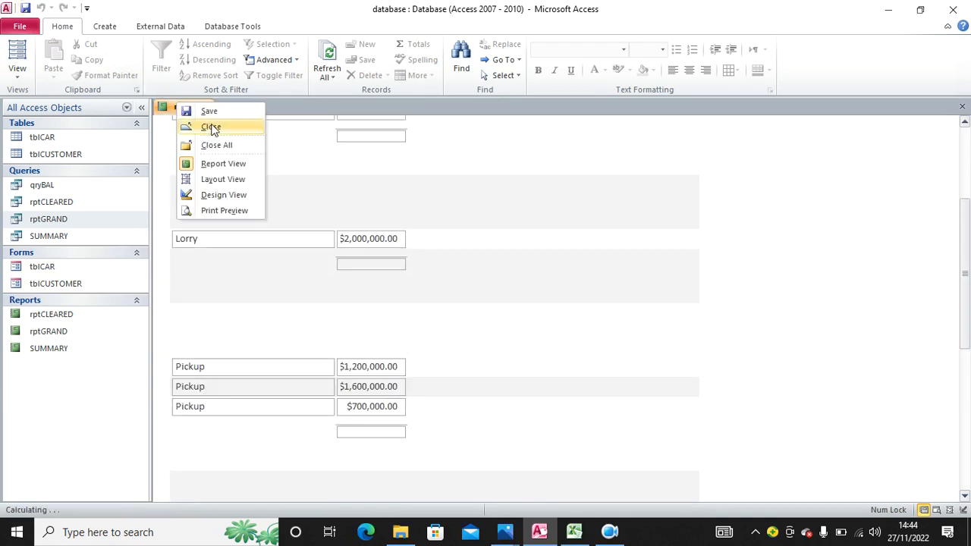
pyautogui.click(211, 126)
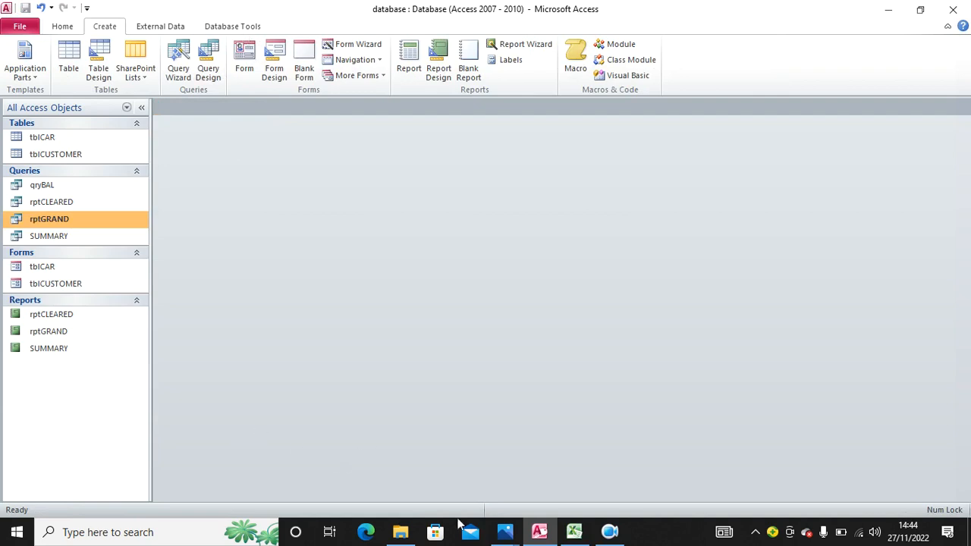
pyautogui.moveTo(503, 529)
pyautogui.click(546, 451)
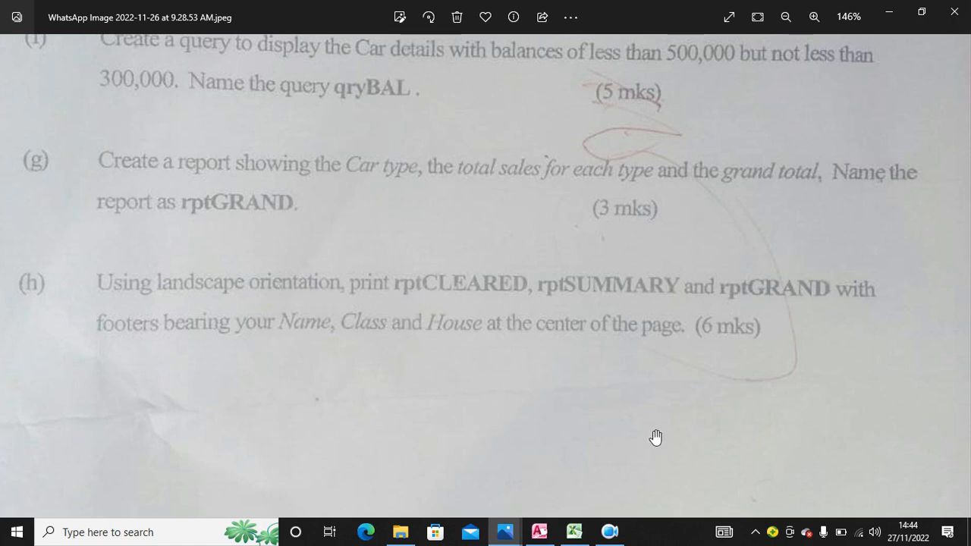
# Switch back to Access, open the rptCLEARED report and bring up its print settings.
pyautogui.click(539, 532)
pyautogui.doubleClick(69, 313)
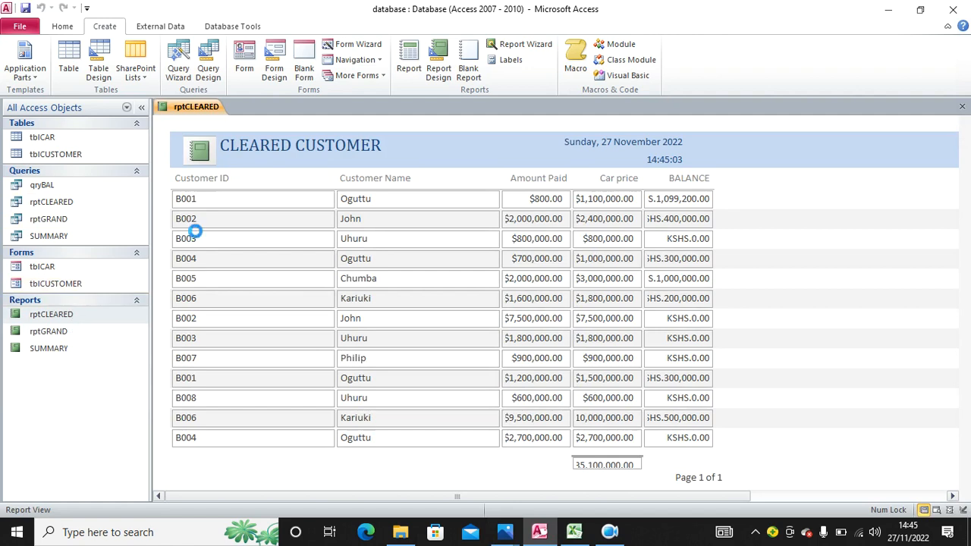
pyautogui.hotkey('ctrl', 'p')
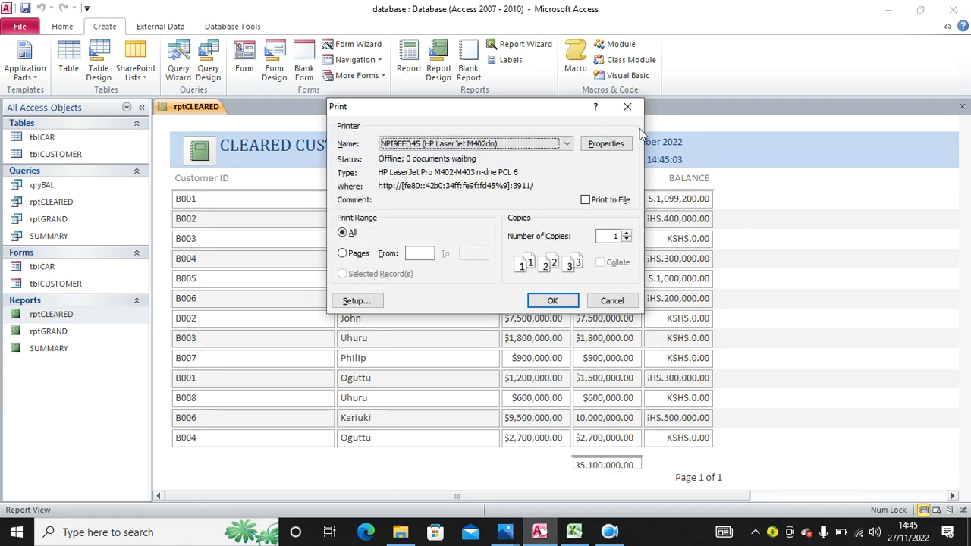
pyautogui.click(357, 300)
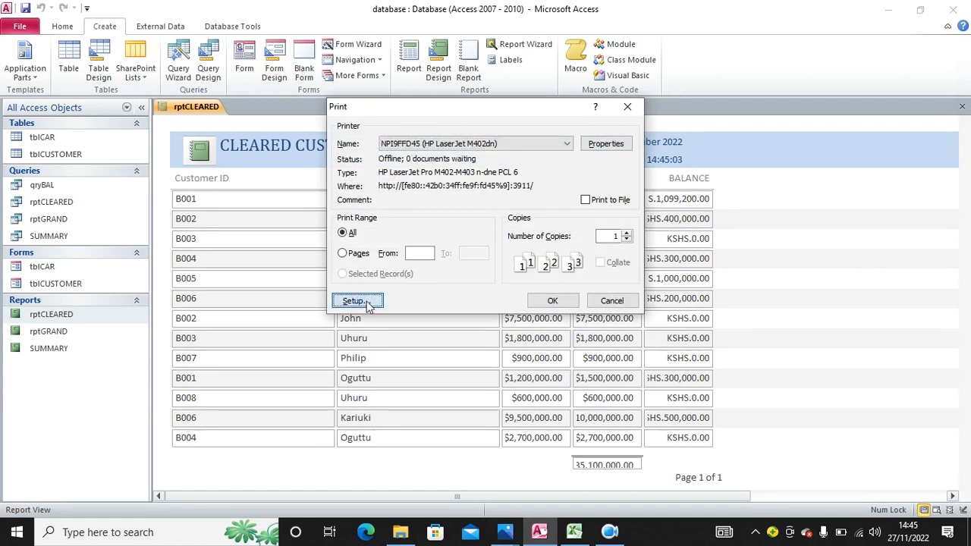
pyautogui.click(588, 85)
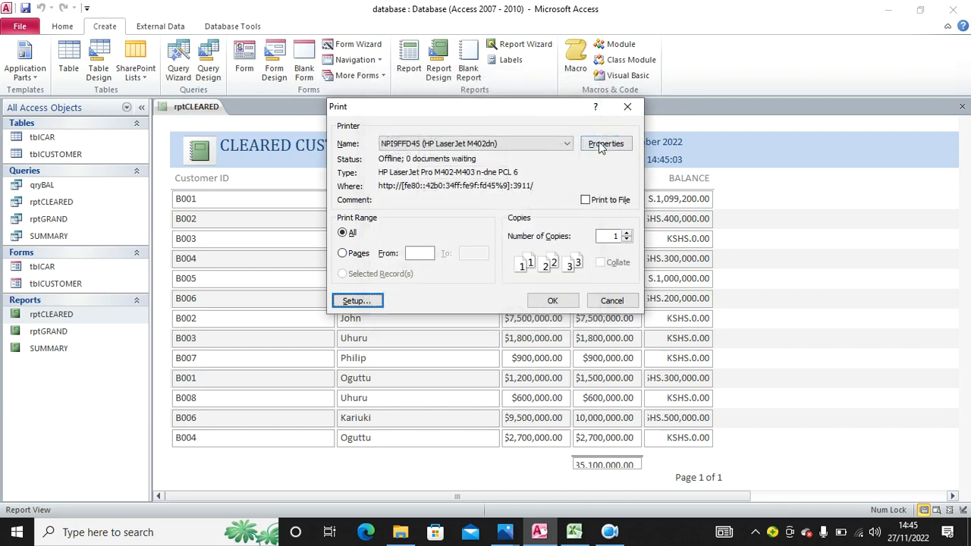
# Review the printer's paper, effects and finishing properties including page orientation, and leave the print settings without printing the report.
pyautogui.click(603, 143)
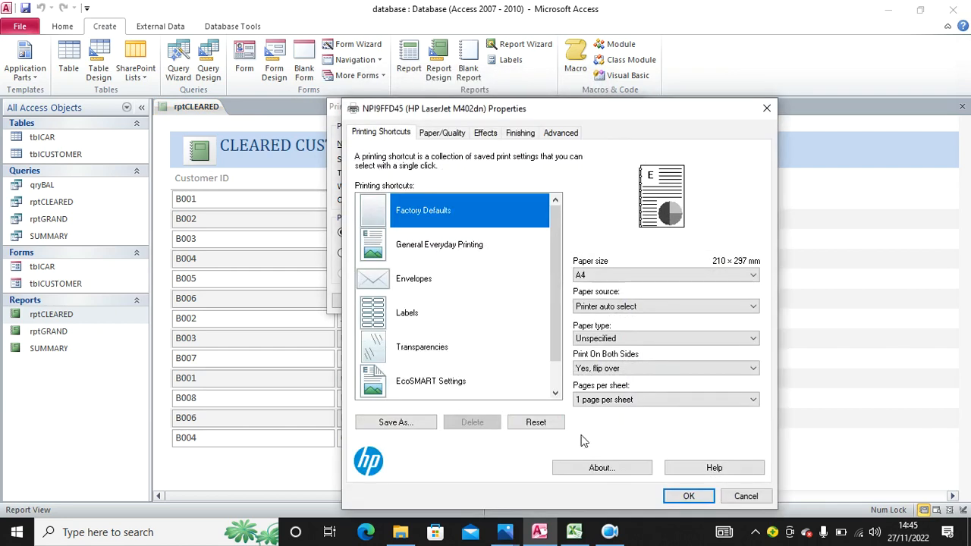
pyautogui.click(453, 137)
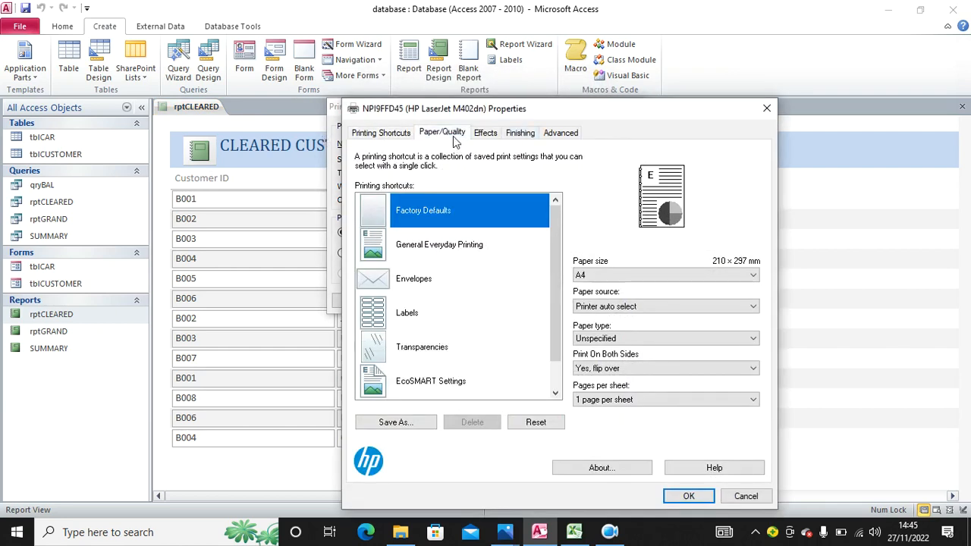
pyautogui.click(491, 136)
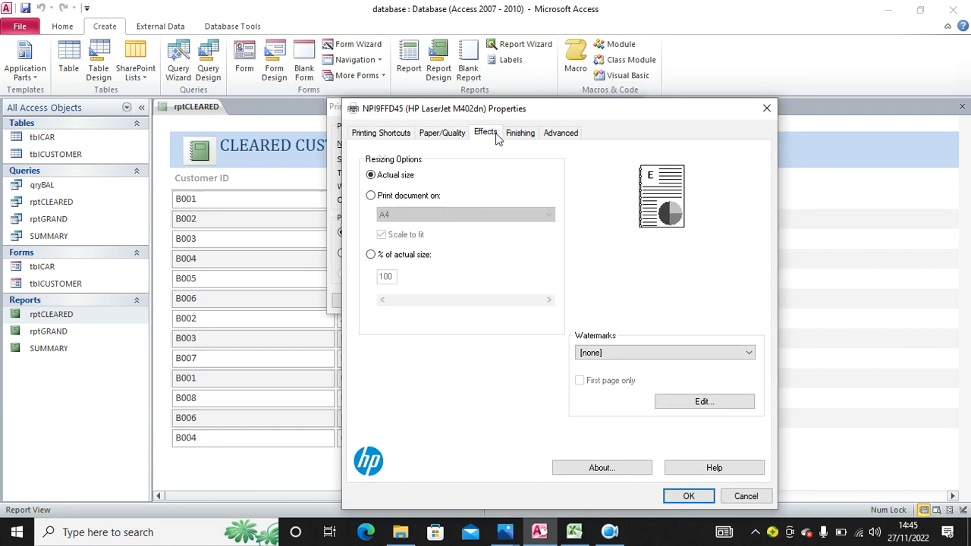
pyautogui.click(520, 133)
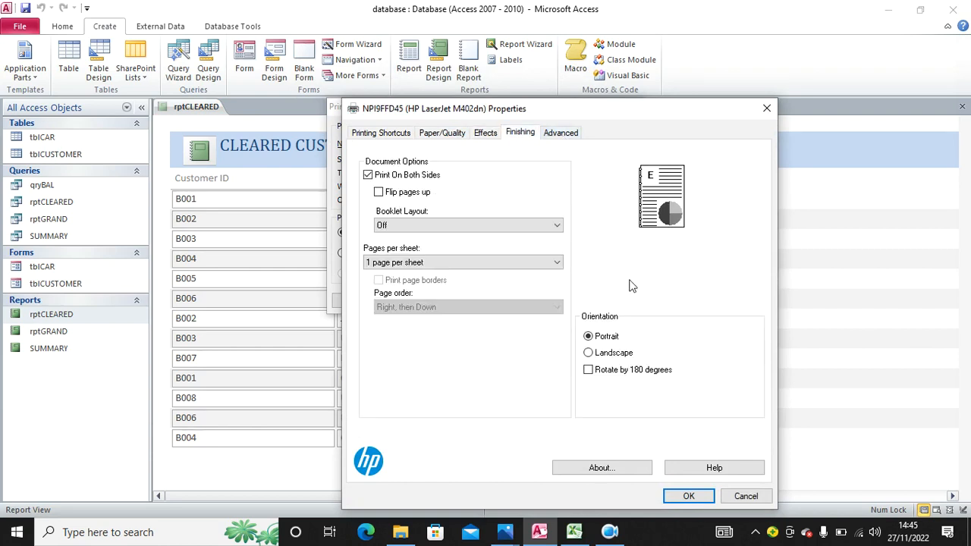
pyautogui.click(744, 497)
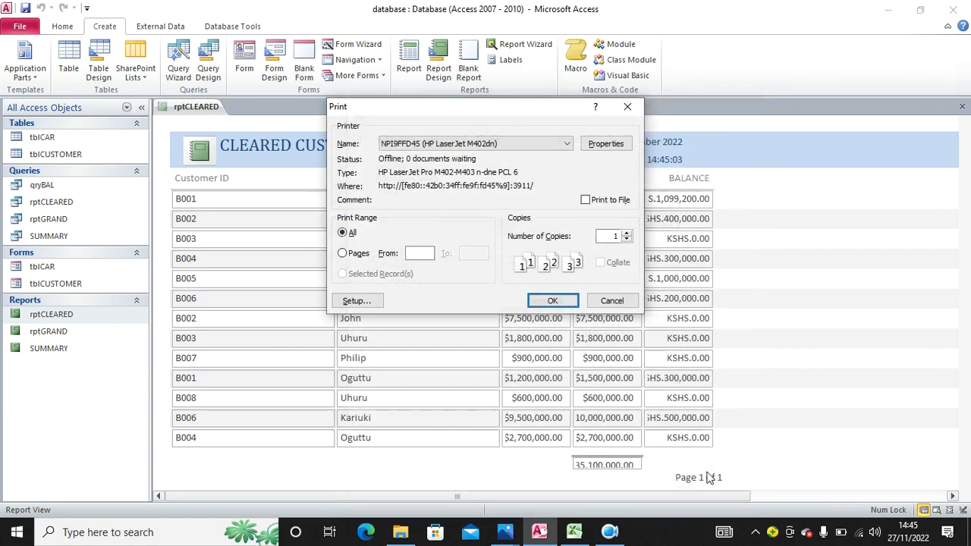
pyautogui.click(615, 302)
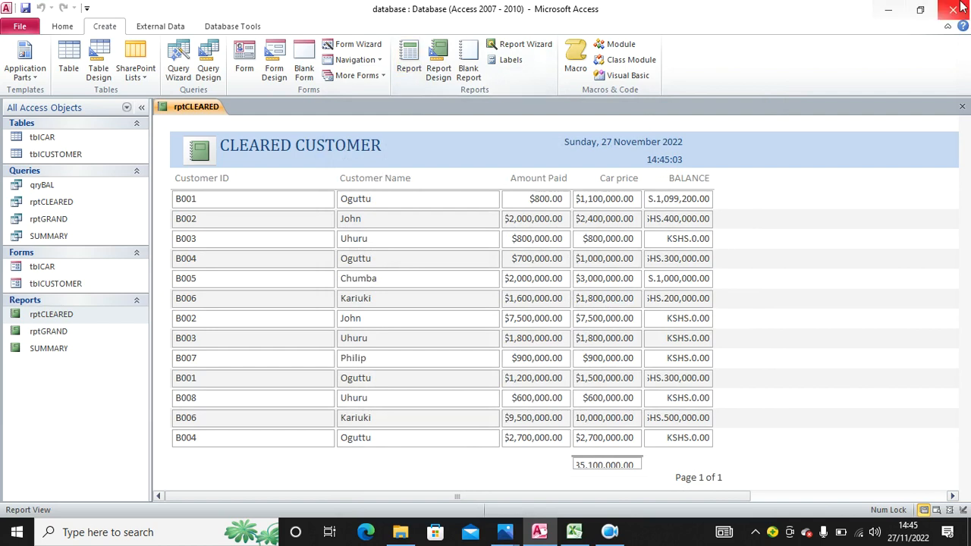
# Switch to File Explorer, open the 9.28.54 AM exam paper image from the friends kamisinga folder and examine the Question One data table.
pyautogui.click(574, 530)
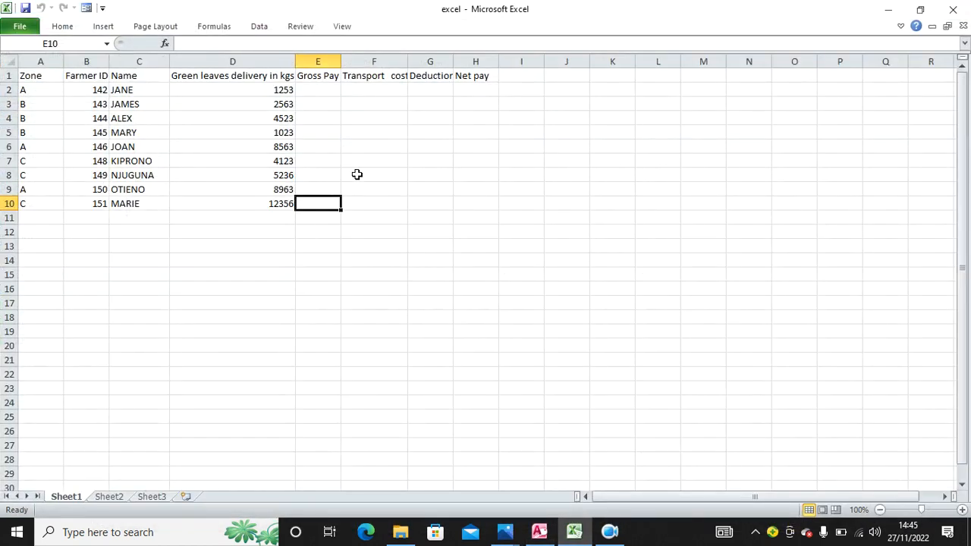
pyautogui.click(400, 530)
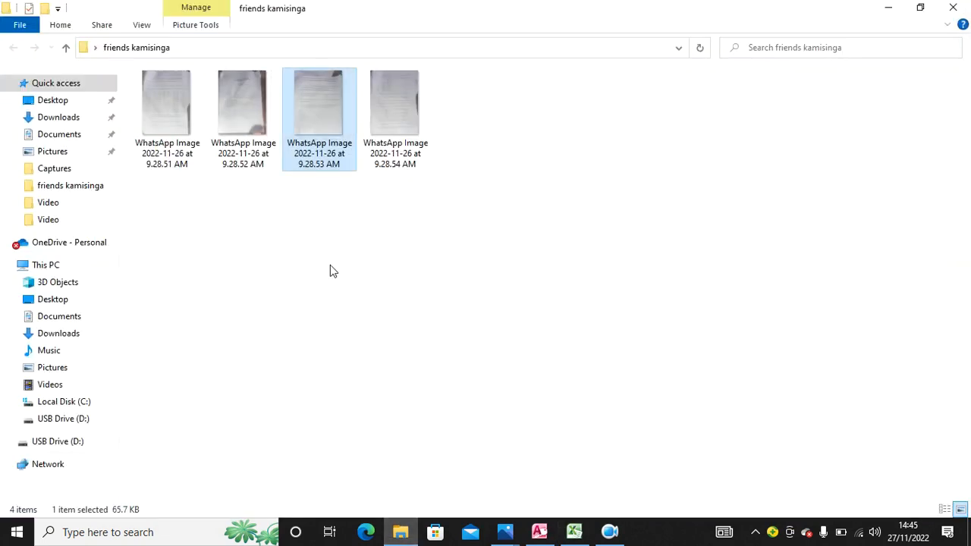
pyautogui.click(393, 137)
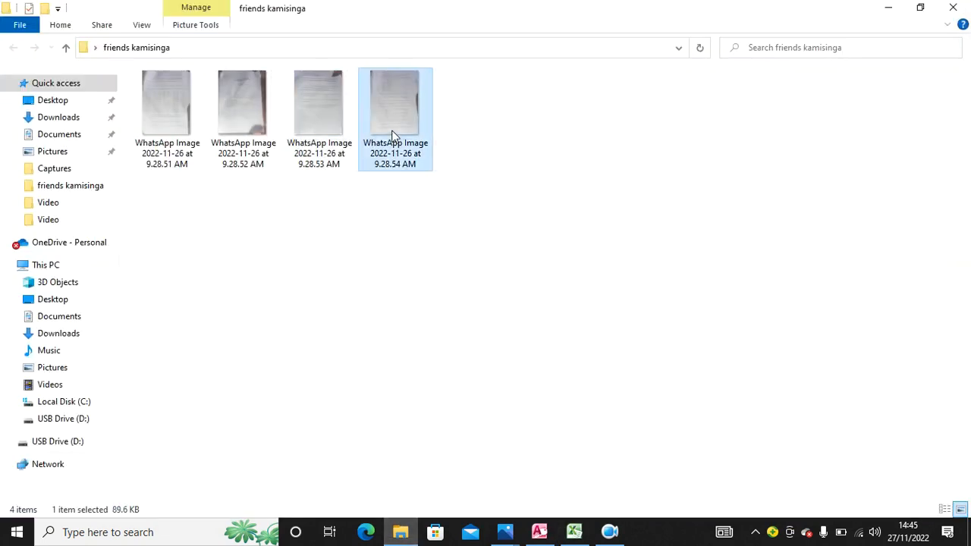
pyautogui.doubleClick(392, 136)
pyautogui.scroll(3, 471, 240)
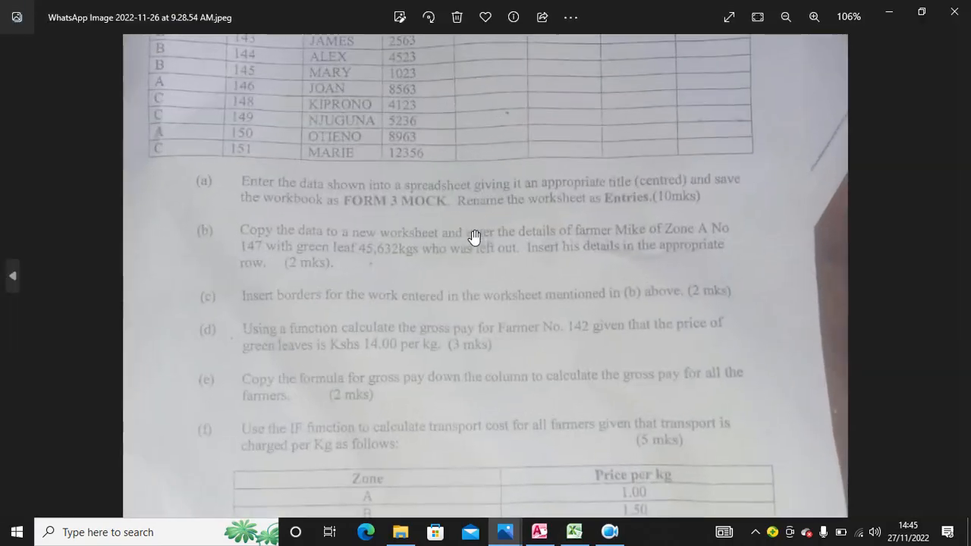
pyautogui.moveTo(405, 194); pyautogui.dragTo(378, 363)
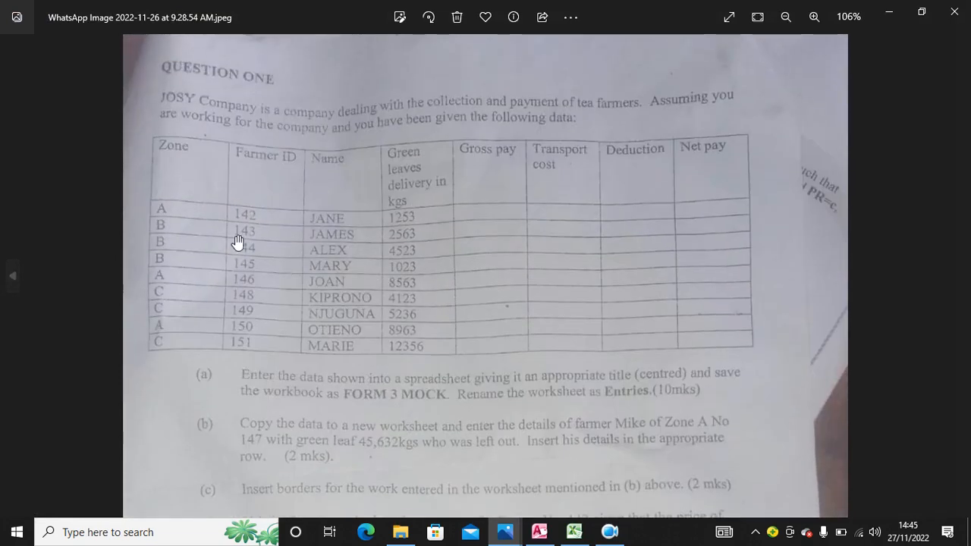
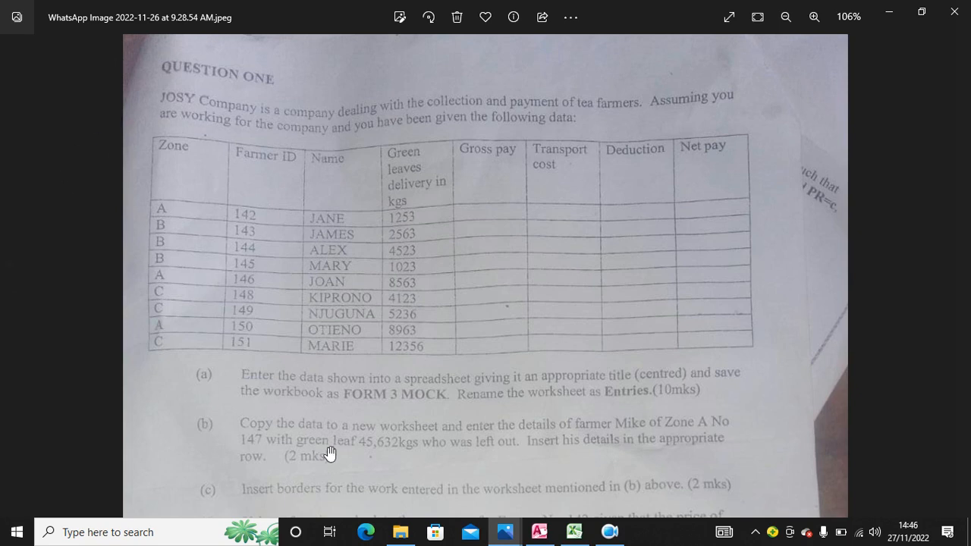
# Read spreadsheet tasks (b) to (i) of Question One, including the transport price per kg by zone.
pyautogui.scroll(-1, 344, 355)
pyautogui.scroll(-1, 345, 358)
pyautogui.moveTo(392, 459); pyautogui.dragTo(385, 295)
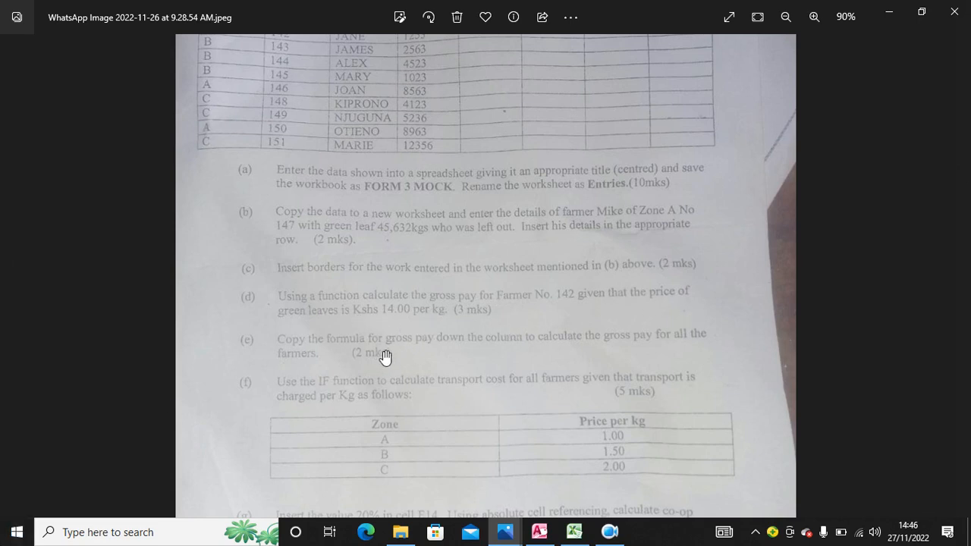
pyautogui.moveTo(397, 361); pyautogui.dragTo(421, 358)
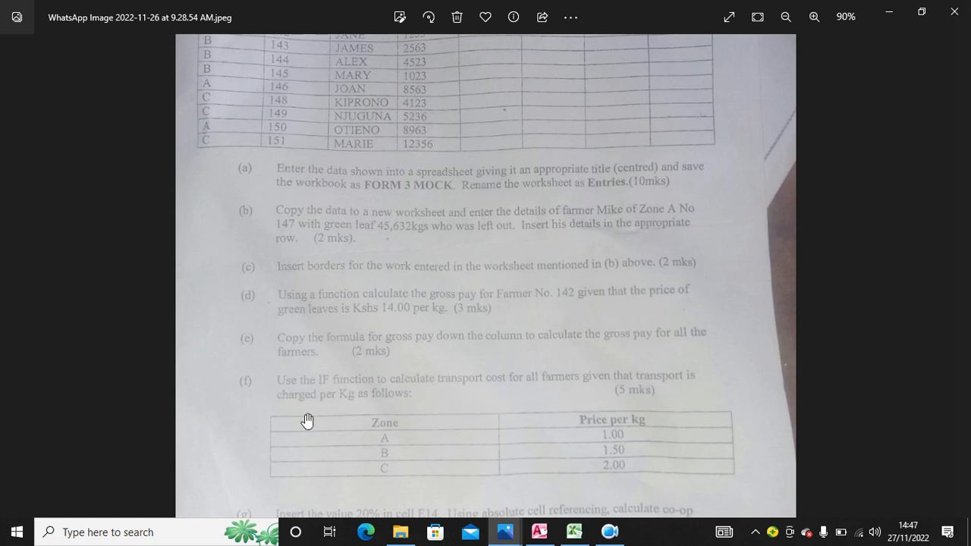
pyautogui.scroll(-2, 448, 338)
pyautogui.scroll(-1, 413, 336)
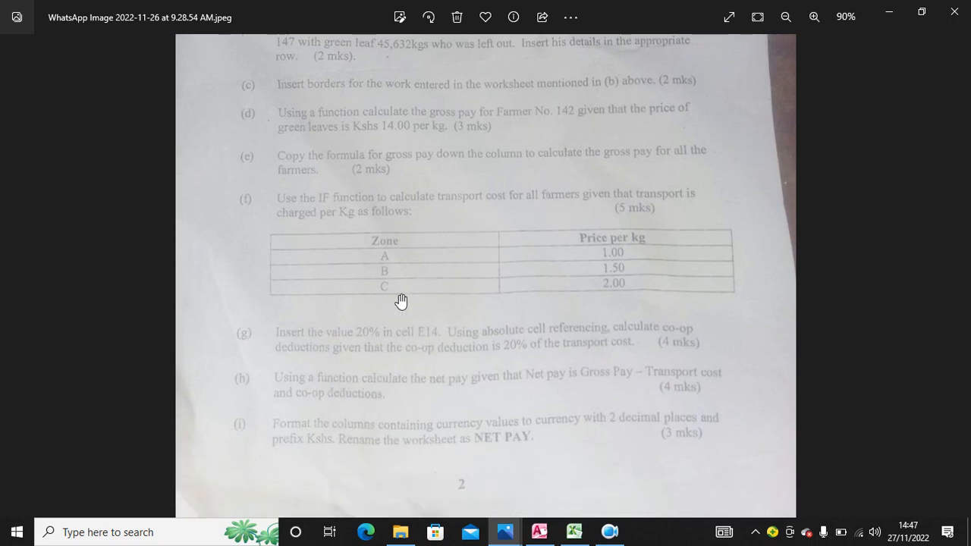
pyautogui.scroll(1, 400, 298)
# Switch to the Excel workbook and apply All Borders to the table A1:H10 on Sheet1.
pyautogui.click(583, 536)
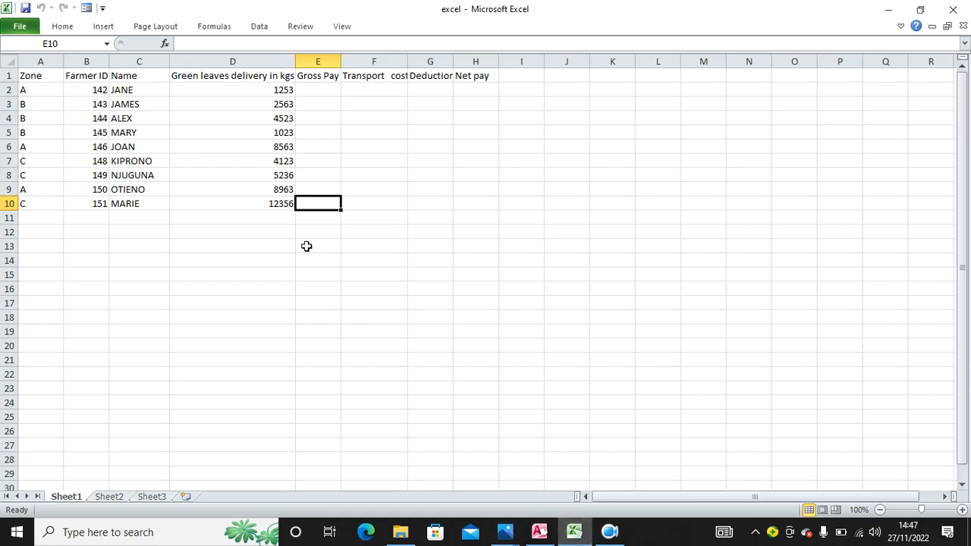
pyautogui.moveTo(28, 80); pyautogui.dragTo(464, 209)
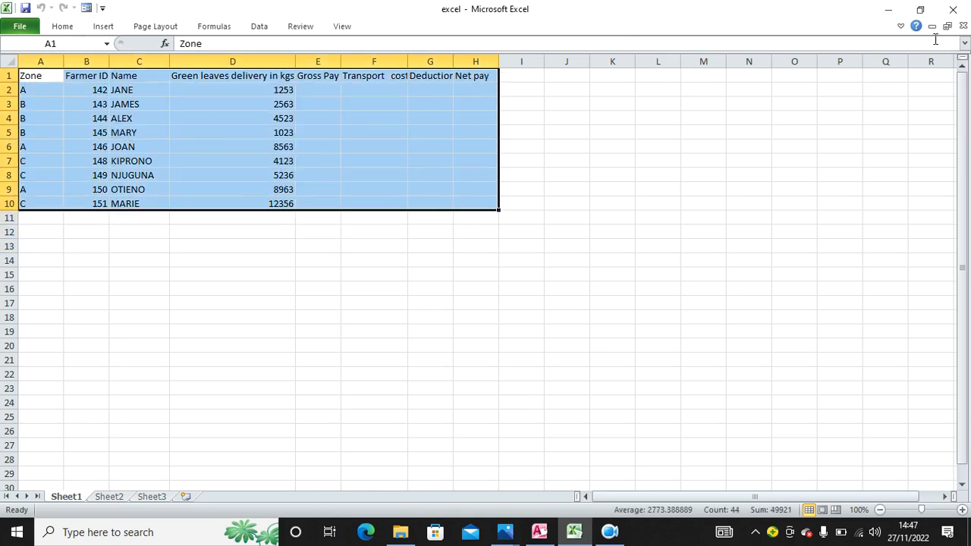
pyautogui.click(900, 25)
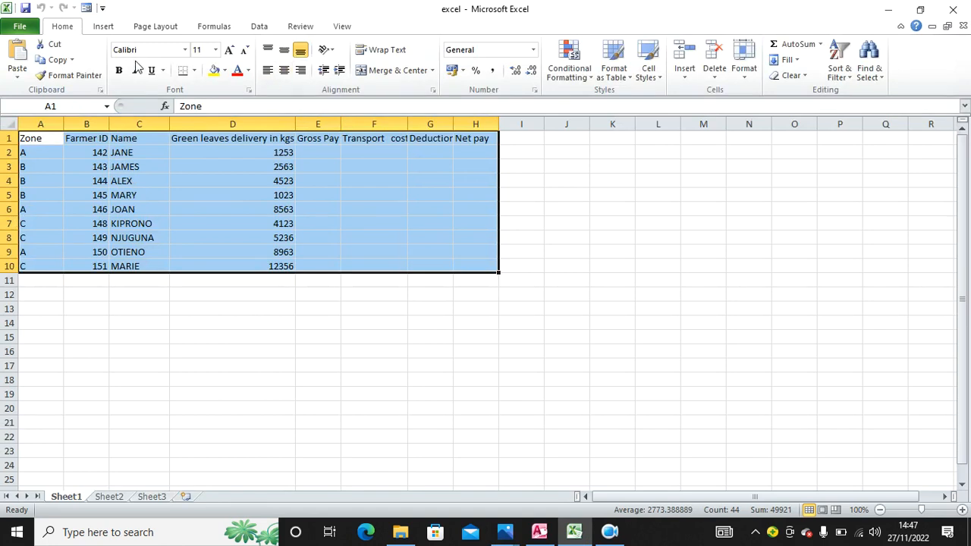
pyautogui.click(194, 70)
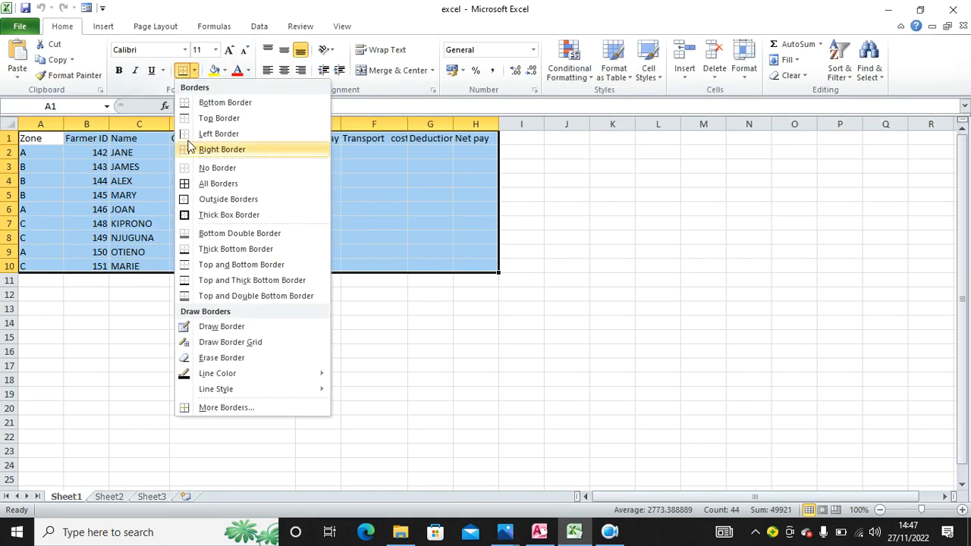
pyautogui.click(208, 185)
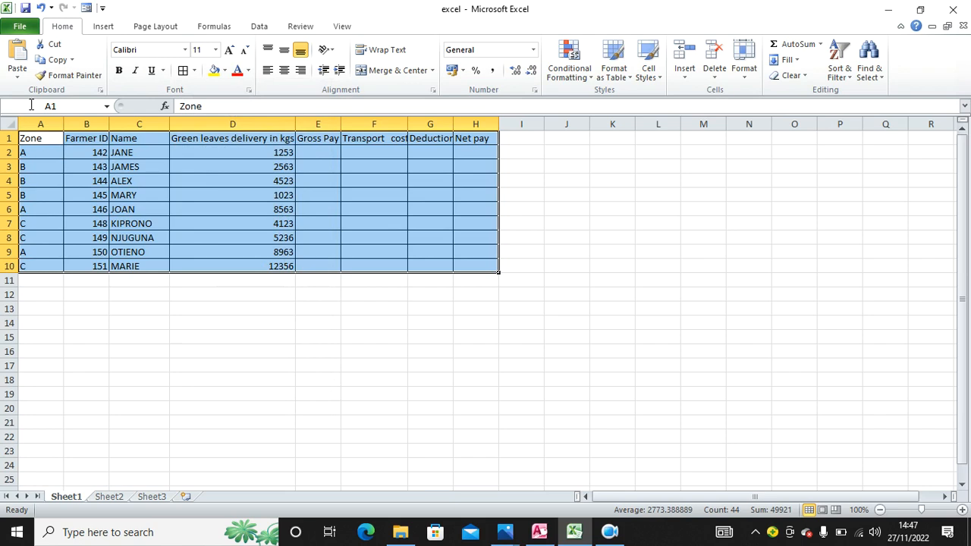
# Copy the bordered table from Sheet1 and paste it into Sheet2 at cell A1.
pyautogui.click(53, 60)
pyautogui.click(114, 497)
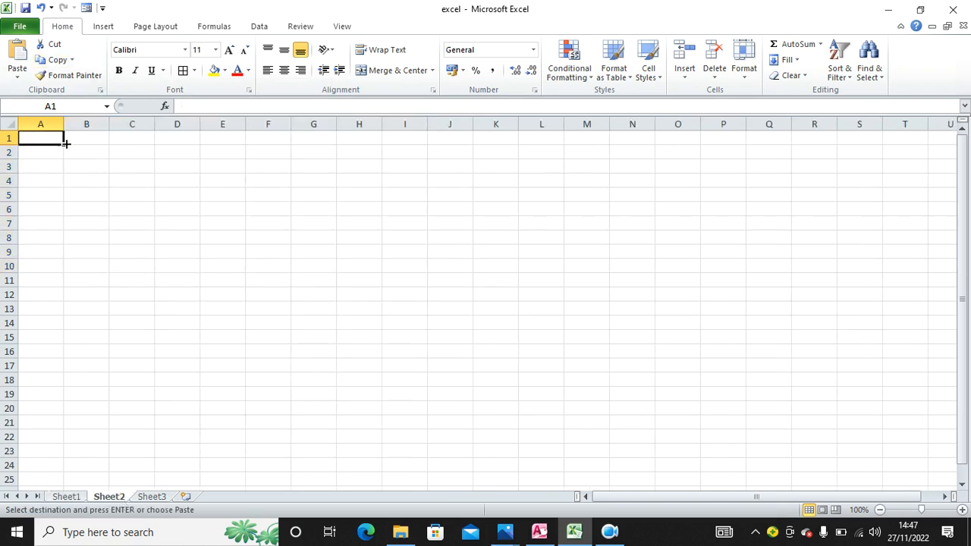
pyautogui.click(16, 61)
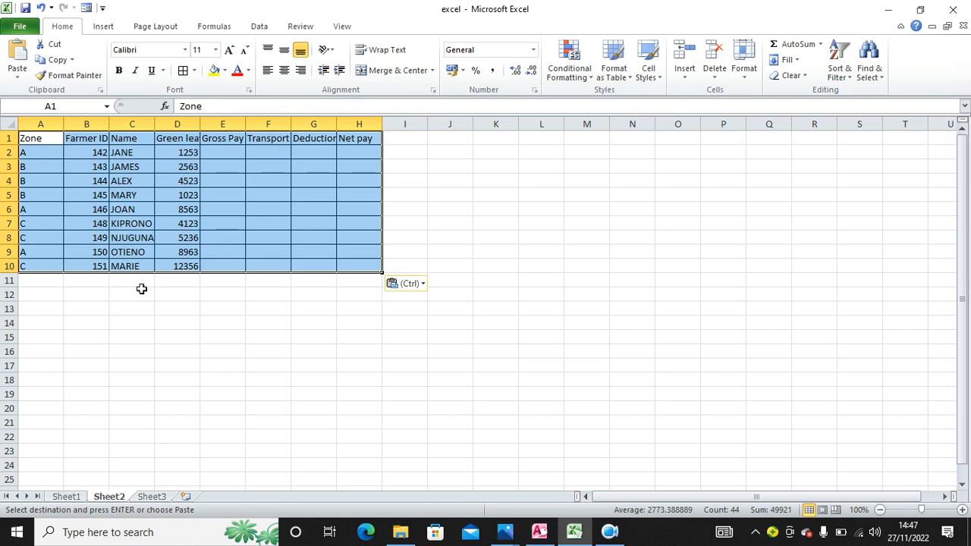
# Enter the left-out farmer in row 11 of Sheet2 with zone A, the farmer's ID and name, and a delivery of 45632 kgs.
pyautogui.click(48, 282)
pyautogui.write('A')
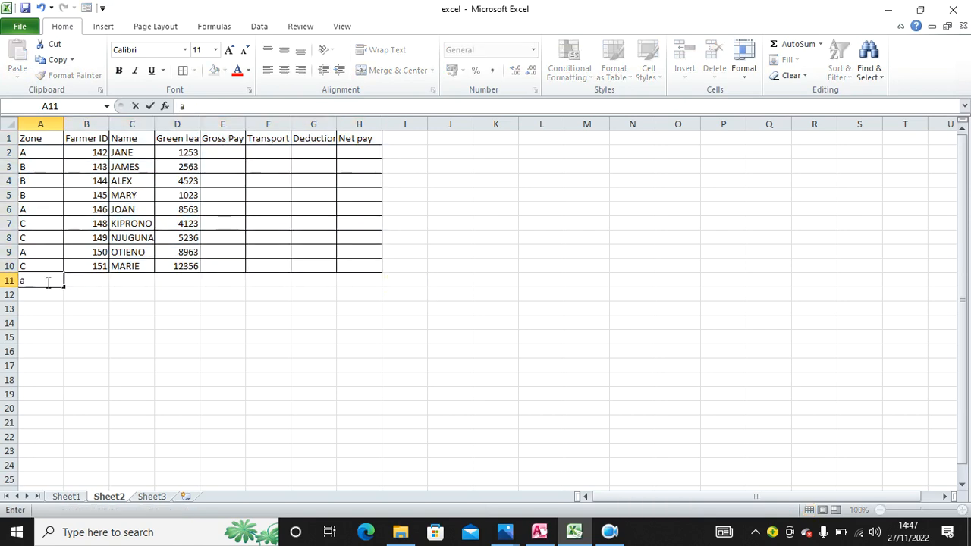
pyautogui.click(99, 279)
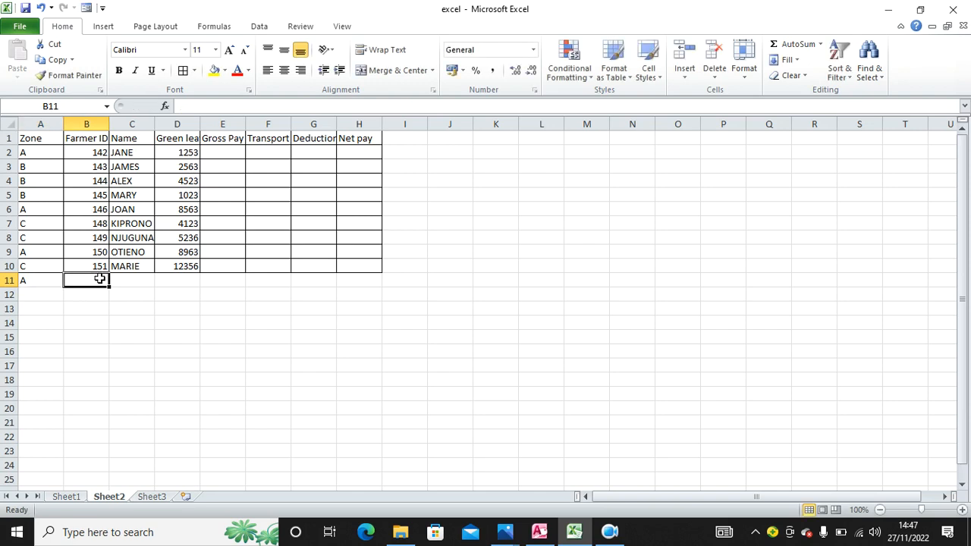
pyautogui.write('147')
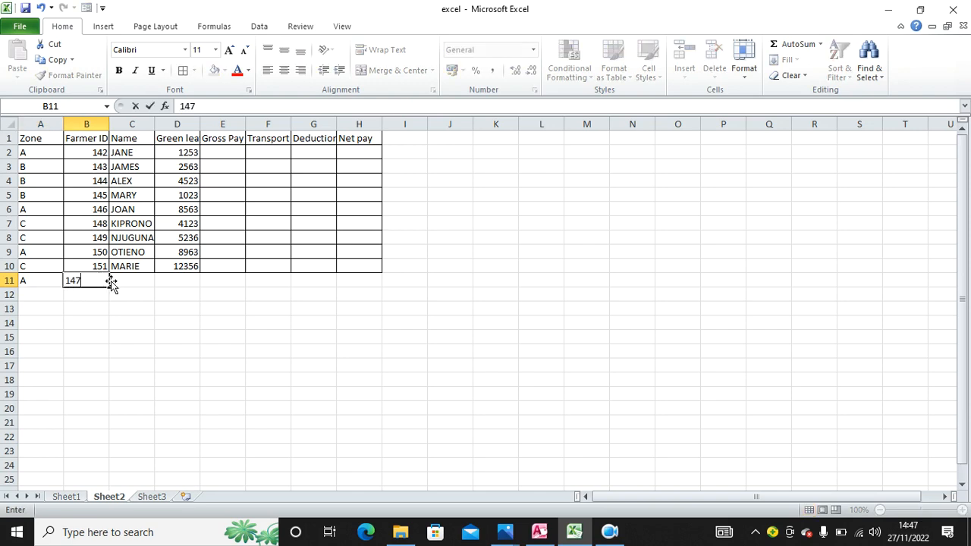
pyautogui.click(123, 280)
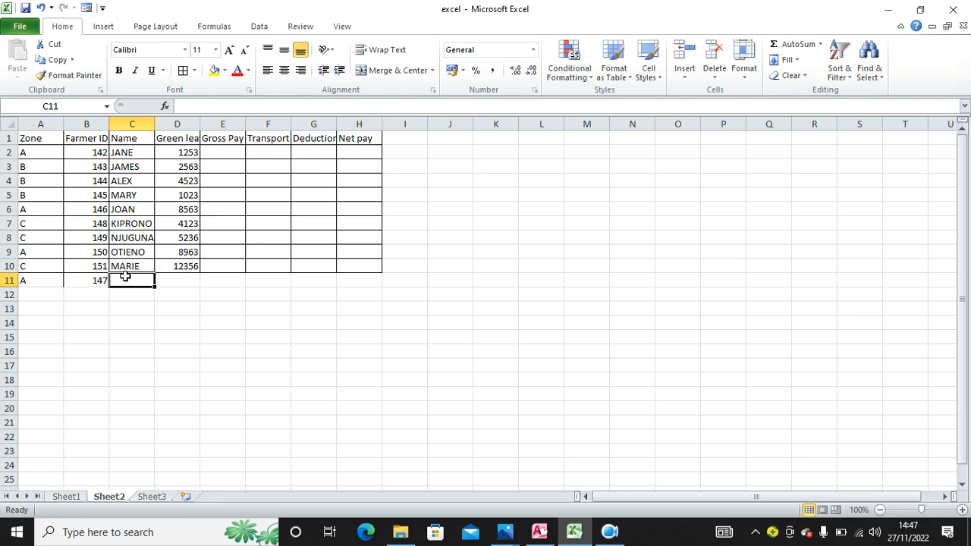
pyautogui.write('MIKE')
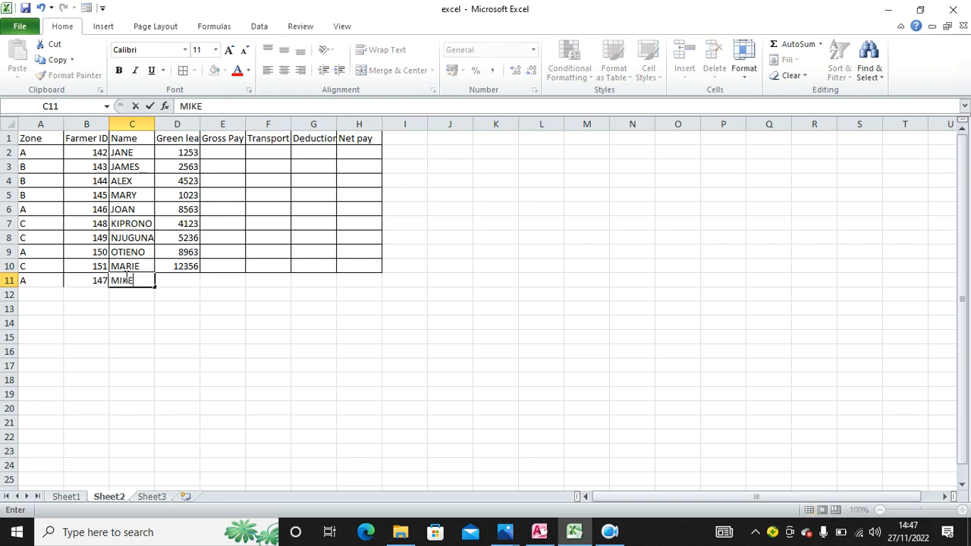
pyautogui.click(172, 280)
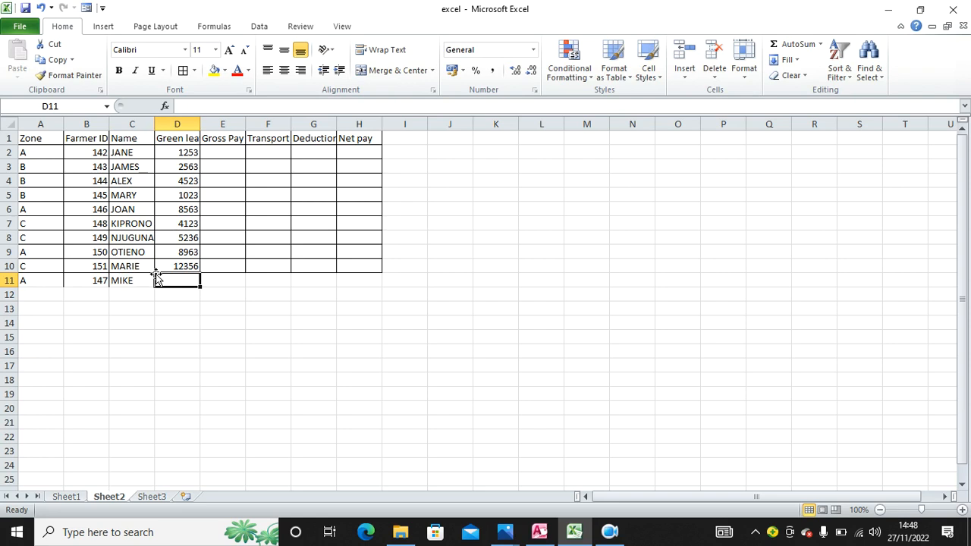
pyautogui.write('4562')
pyautogui.press('BackSpace')
pyautogui.write('32')
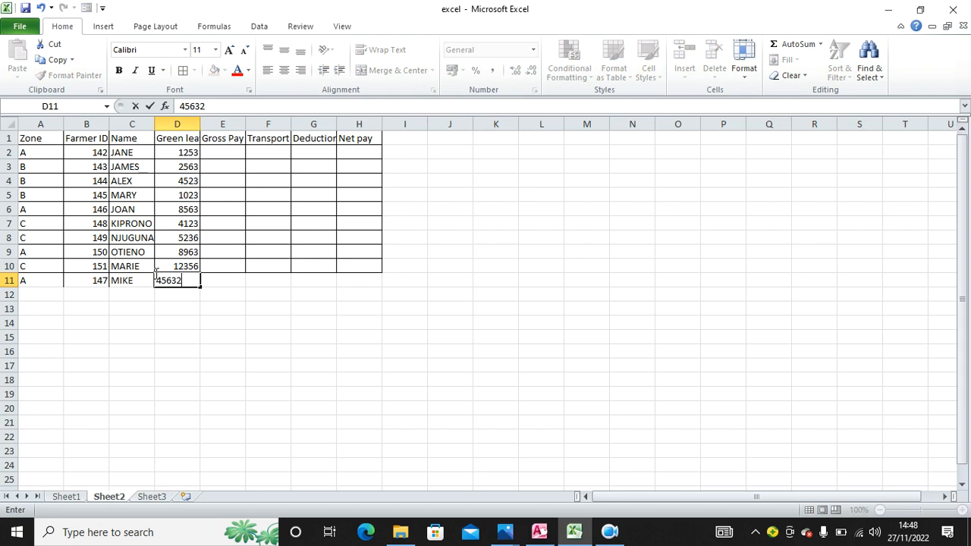
pyautogui.click(267, 336)
# Apply all borders to the new farmer's row, cells A11:H11.
pyautogui.click(30, 280)
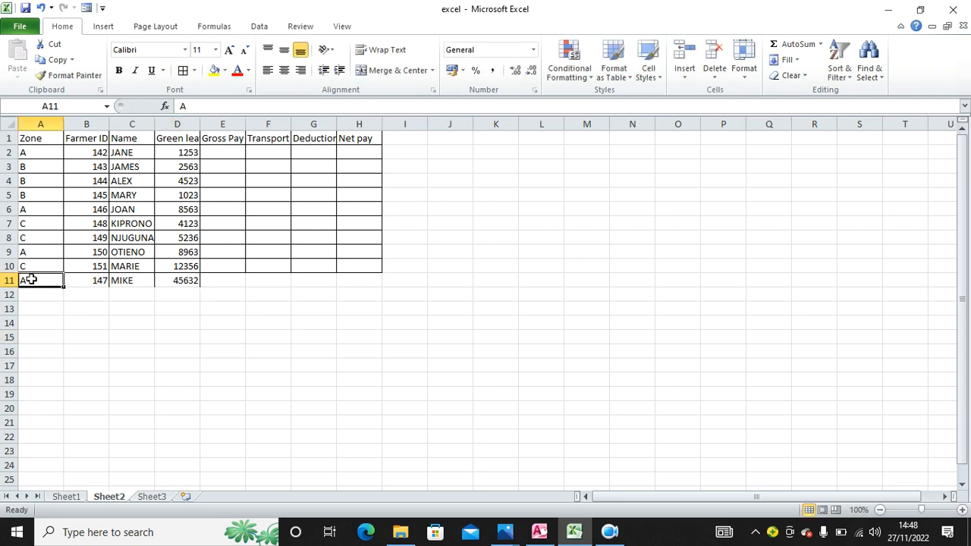
pyautogui.moveTo(30, 280); pyautogui.dragTo(345, 282)
pyautogui.click(269, 323)
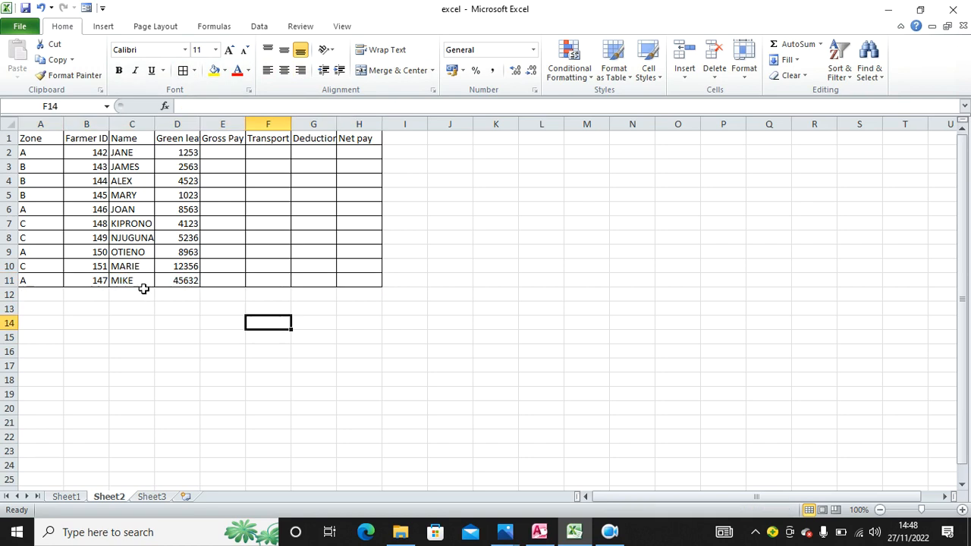
# Sort the farmers table A1:H11 on Sheet2 by Farmer ID, treating the first row as headers.
pyautogui.moveTo(25, 279); pyautogui.dragTo(182, 282)
pyautogui.click(203, 317)
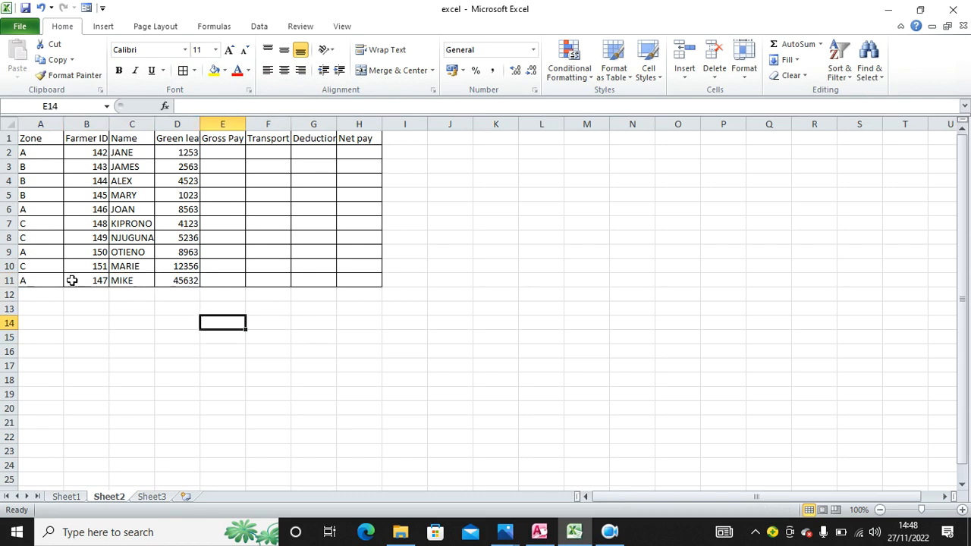
pyautogui.click(10, 280)
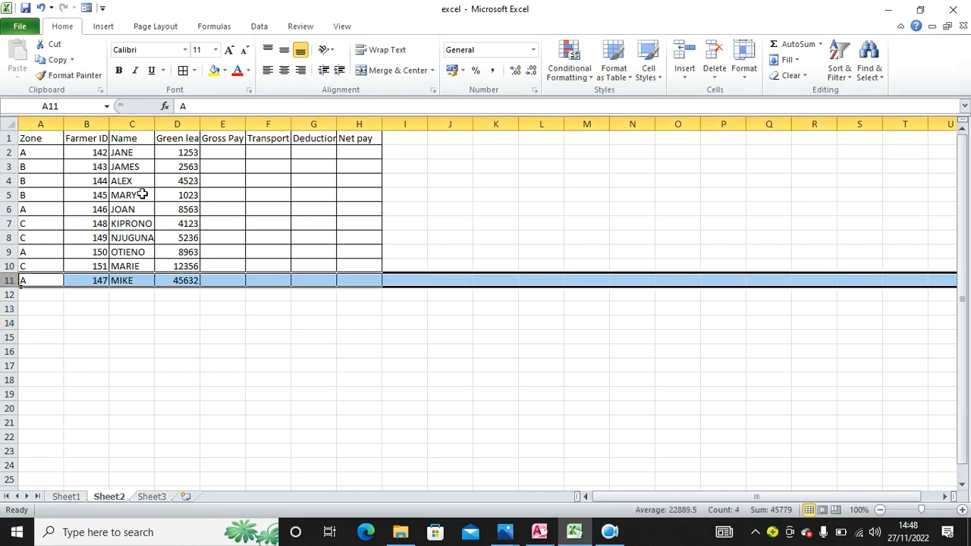
pyautogui.moveTo(30, 140); pyautogui.dragTo(356, 277)
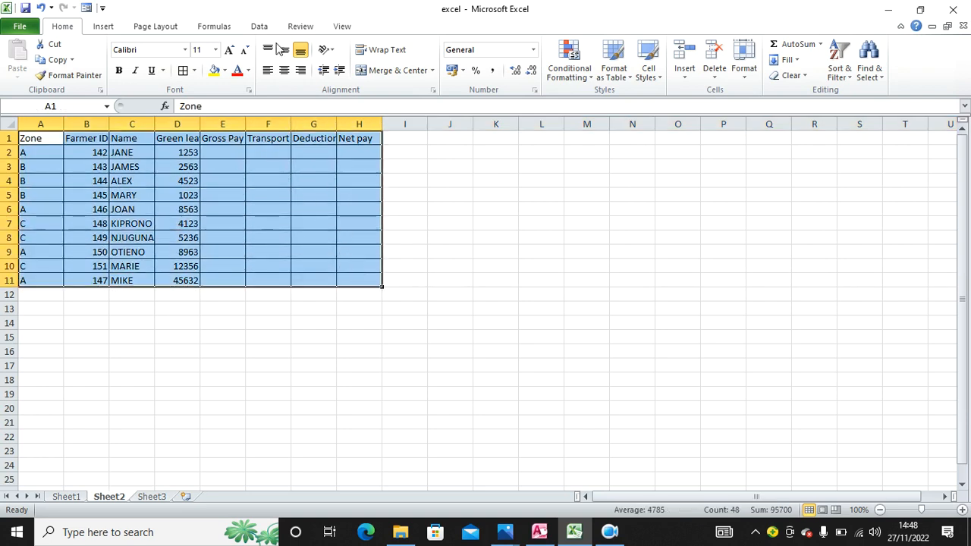
pyautogui.click(260, 26)
pyautogui.click(333, 69)
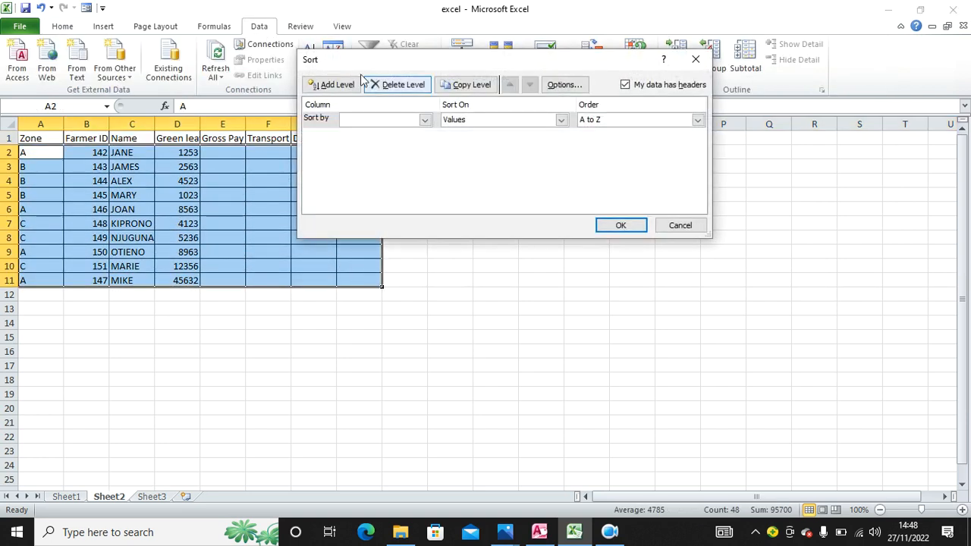
pyautogui.click(425, 119)
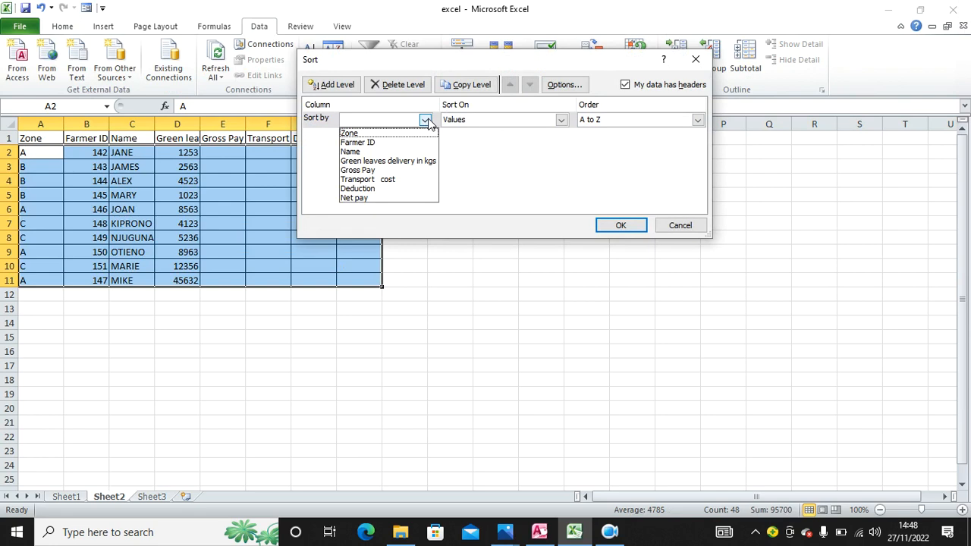
pyautogui.click(396, 144)
pyautogui.click(605, 229)
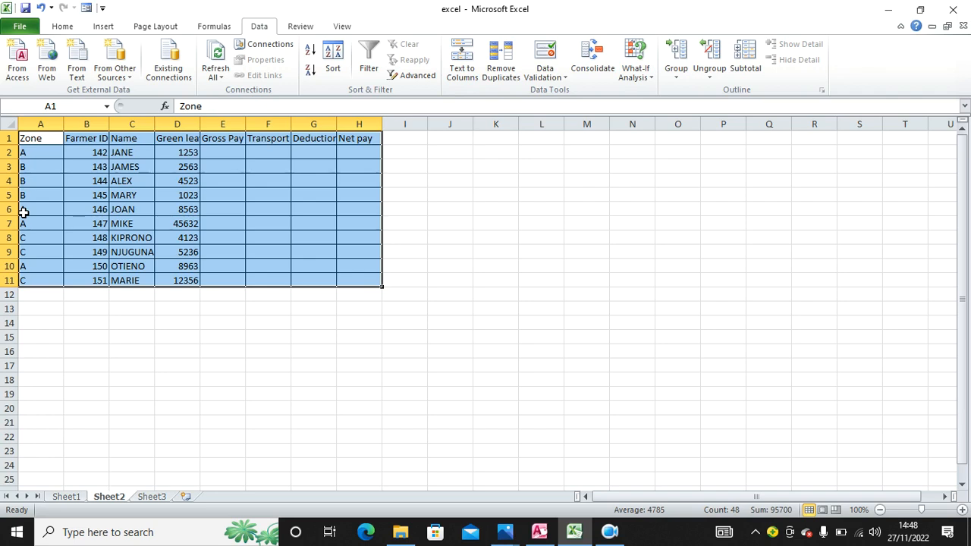
# Calculate the gross pay in E2 with =14*D2 and copy the formula down to E11.
pyautogui.click(220, 156)
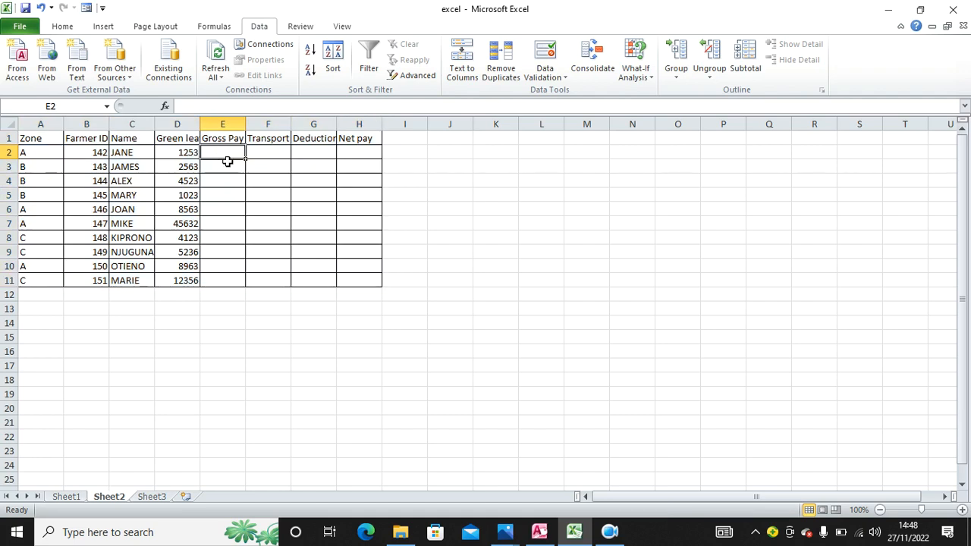
pyautogui.write('=')
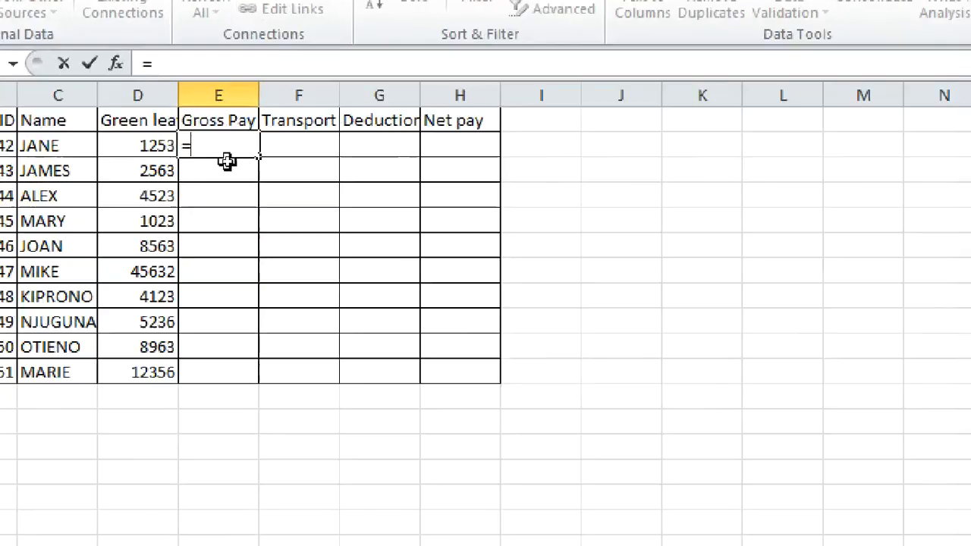
pyautogui.write('14')
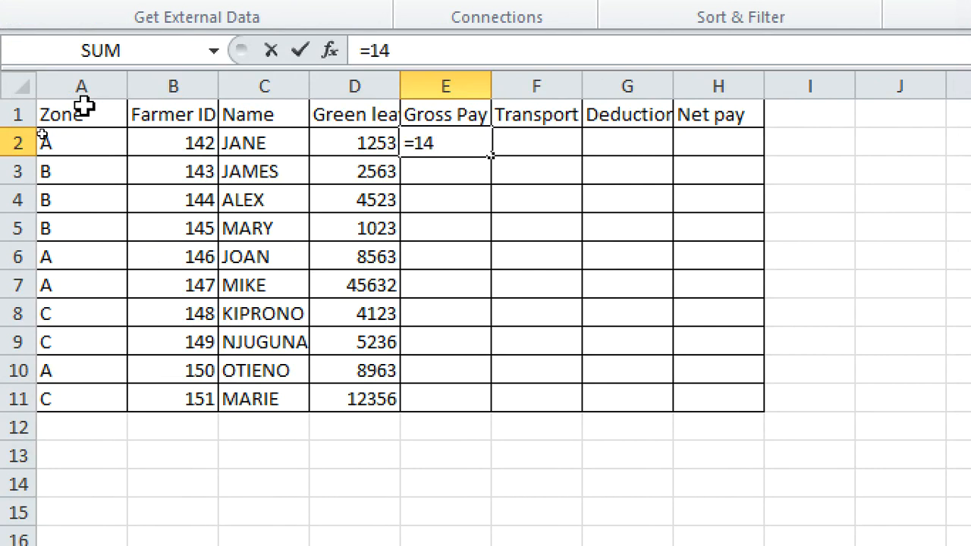
pyautogui.write('*')
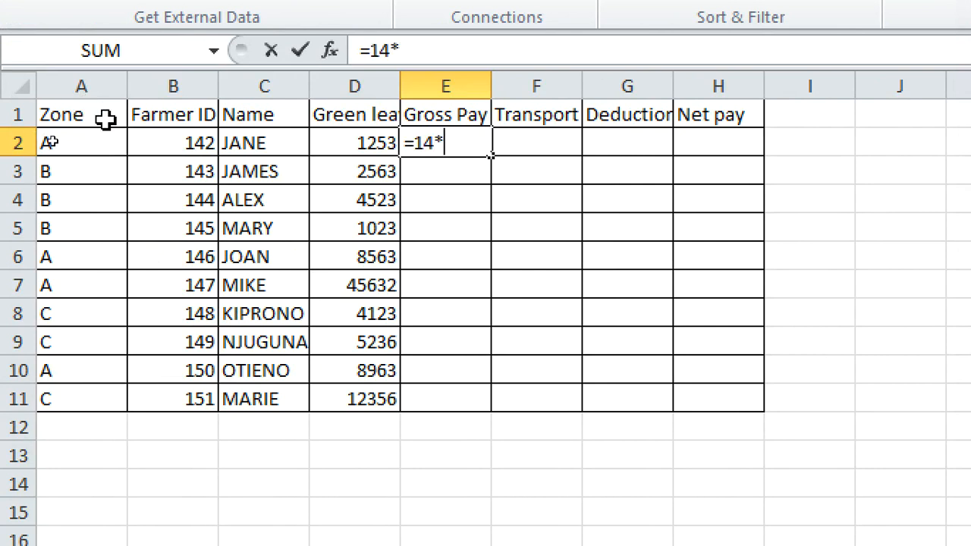
pyautogui.click(326, 144)
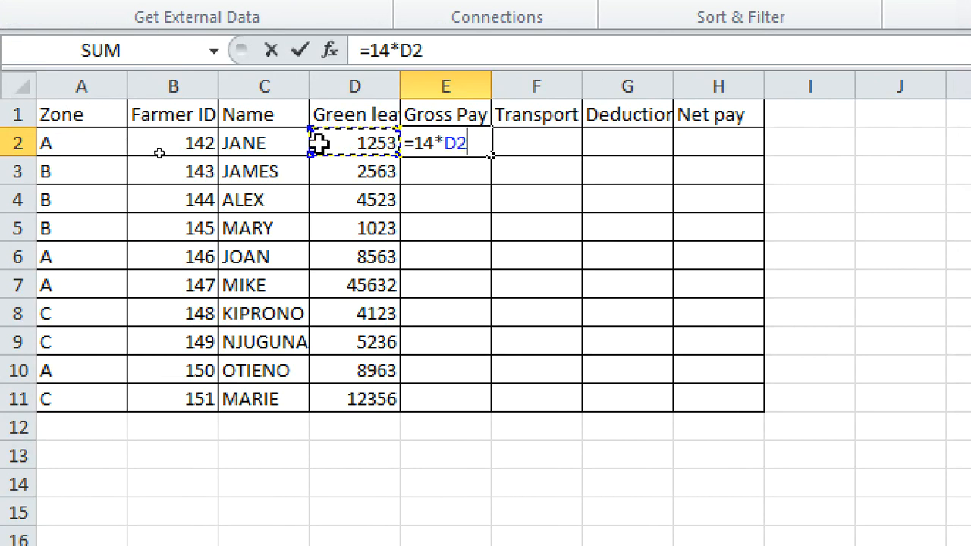
pyautogui.press('Return')
pyautogui.click(468, 146)
pyautogui.moveTo(492, 155); pyautogui.dragTo(493, 413)
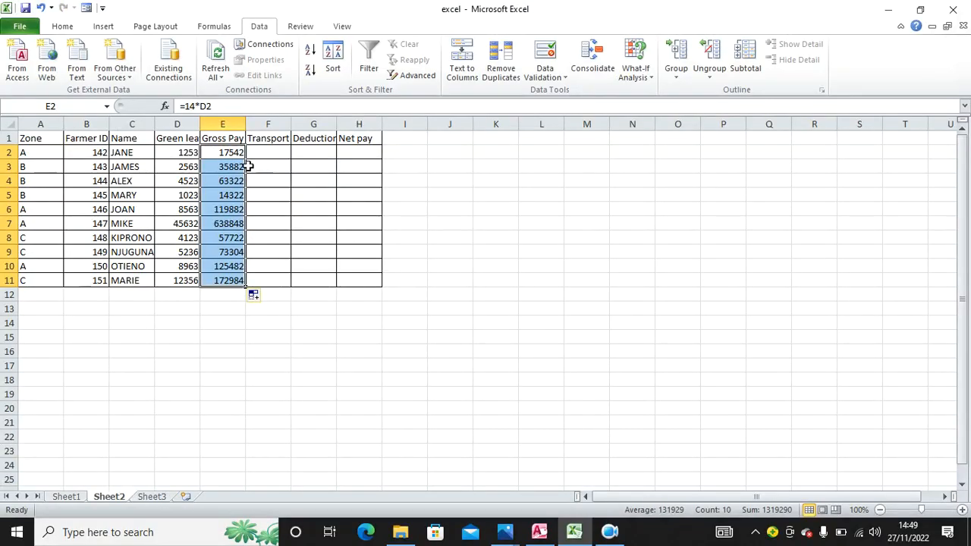
# Switch to the exam paper image in Photos and read the transport cost question with its price per kg for each zone.
pyautogui.click(504, 532)
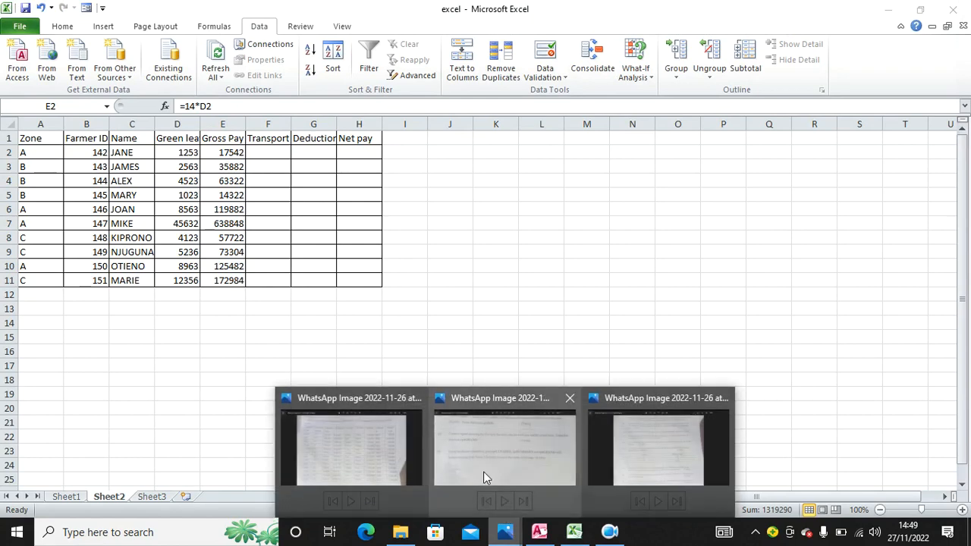
pyautogui.click(641, 462)
pyautogui.scroll(-3, 364, 370)
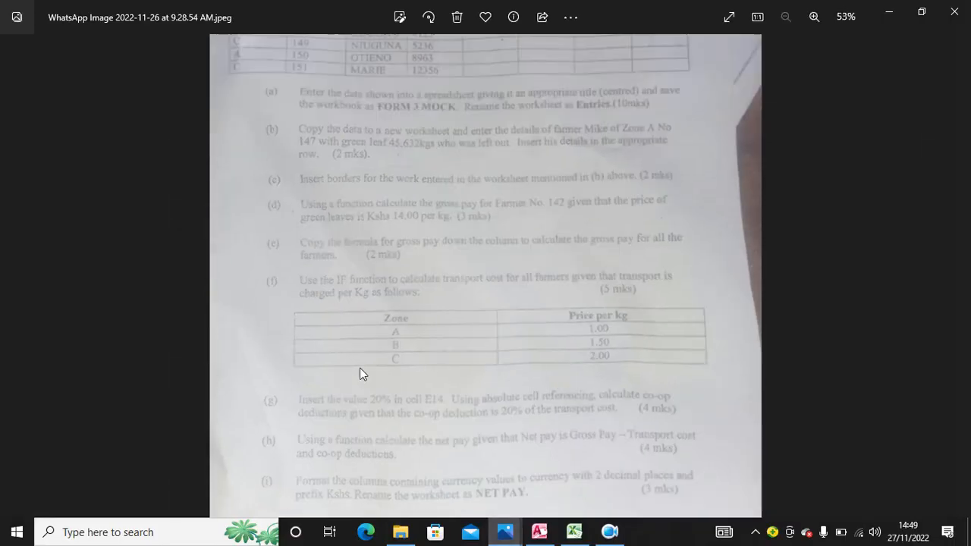
pyautogui.scroll(3, 485, 391)
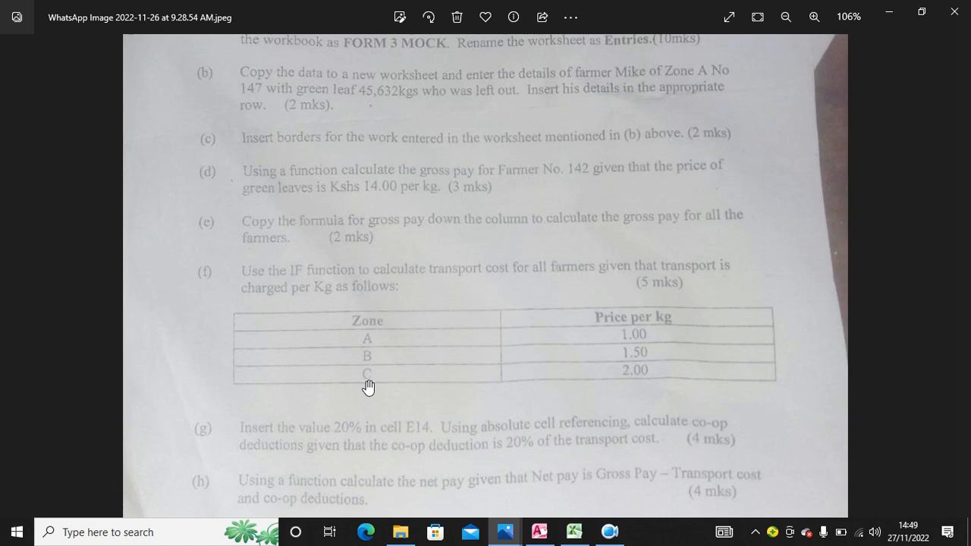
# Return to Excel and begin an IF formula in F2 that gives 1*D2 when A2 equals "A".
pyautogui.click(574, 532)
pyautogui.click(275, 155)
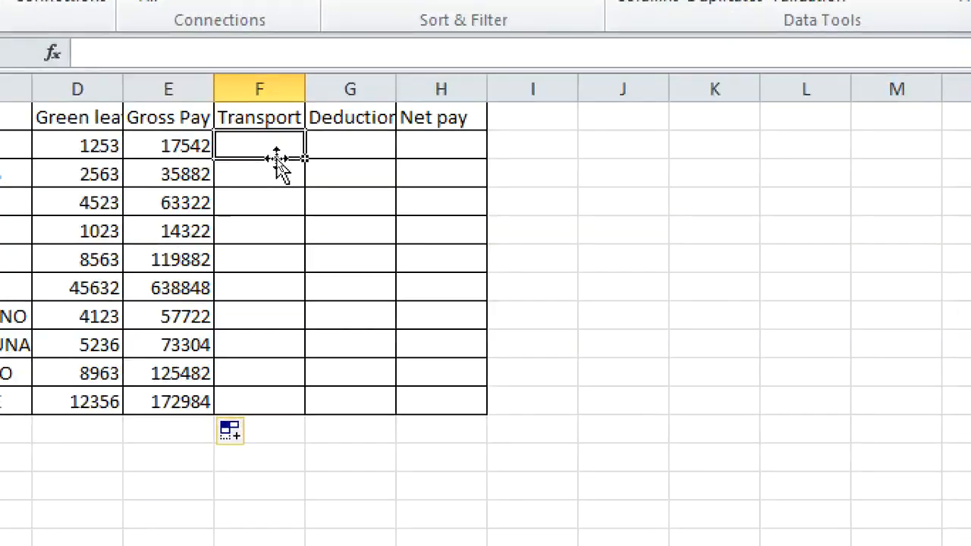
pyautogui.write('=IF')
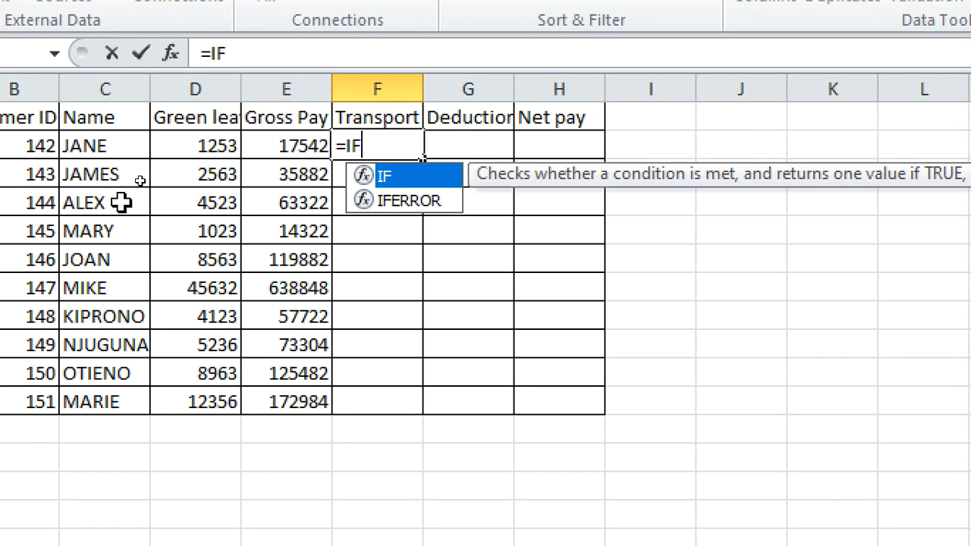
pyautogui.write('(')
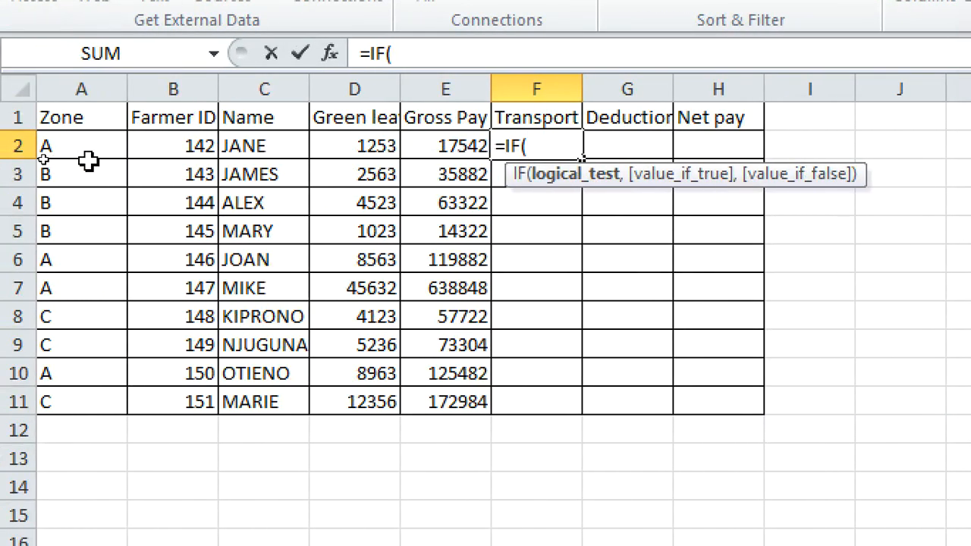
pyautogui.click(87, 146)
pyautogui.write('="')
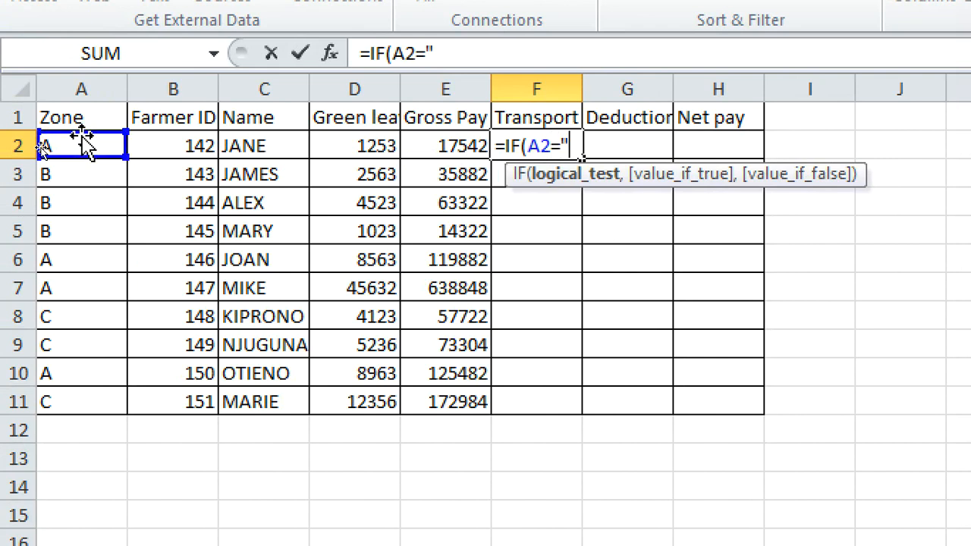
pyautogui.write('a')
pyautogui.press('BackSpace')
pyautogui.write('A"')
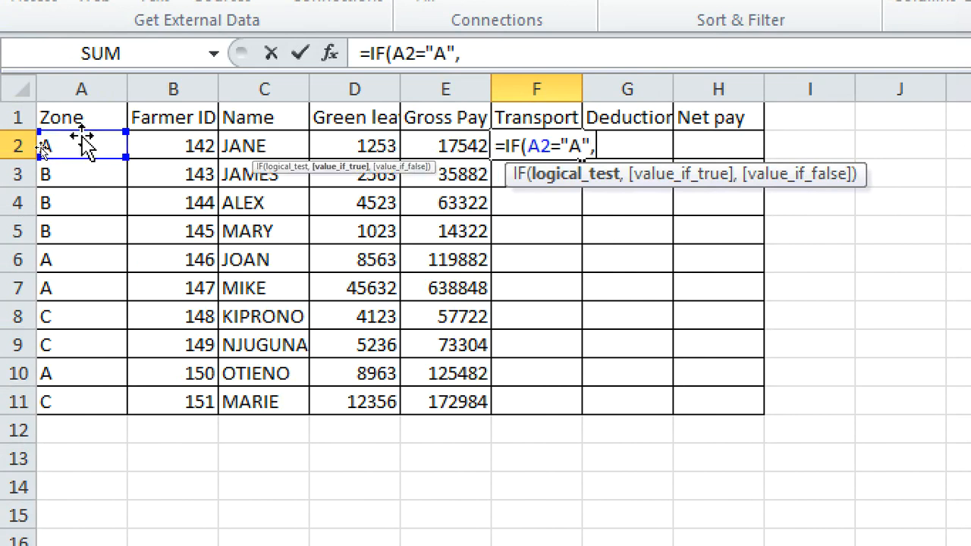
pyautogui.write(',')
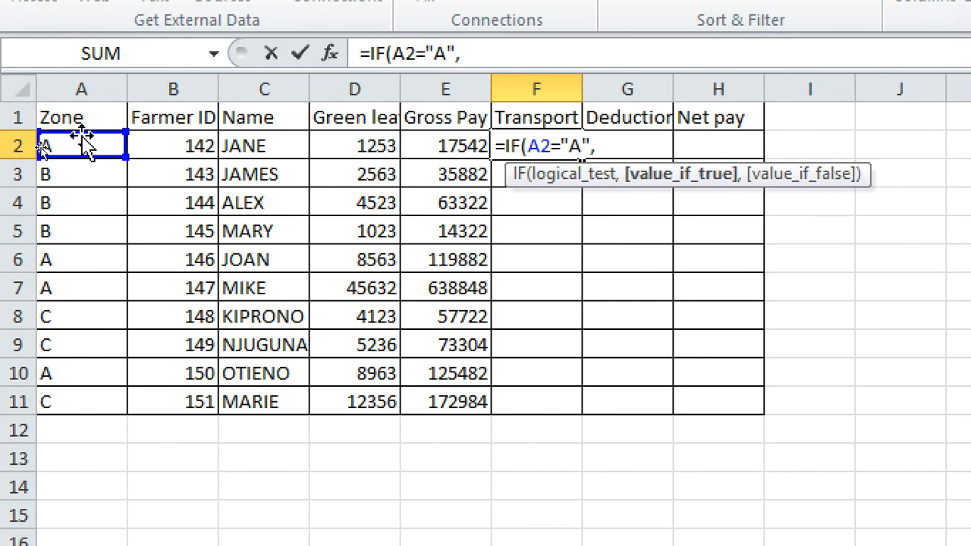
pyautogui.write('1*')
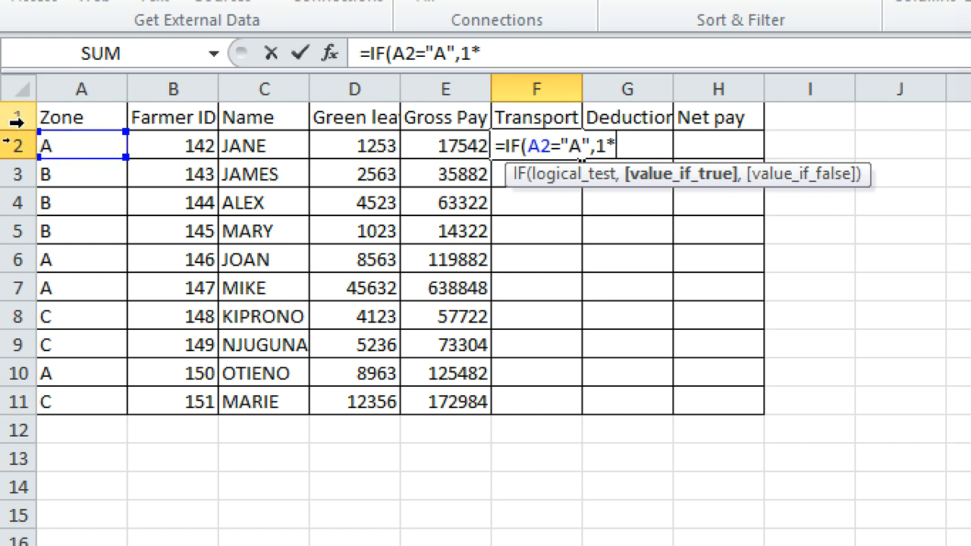
pyautogui.click(331, 147)
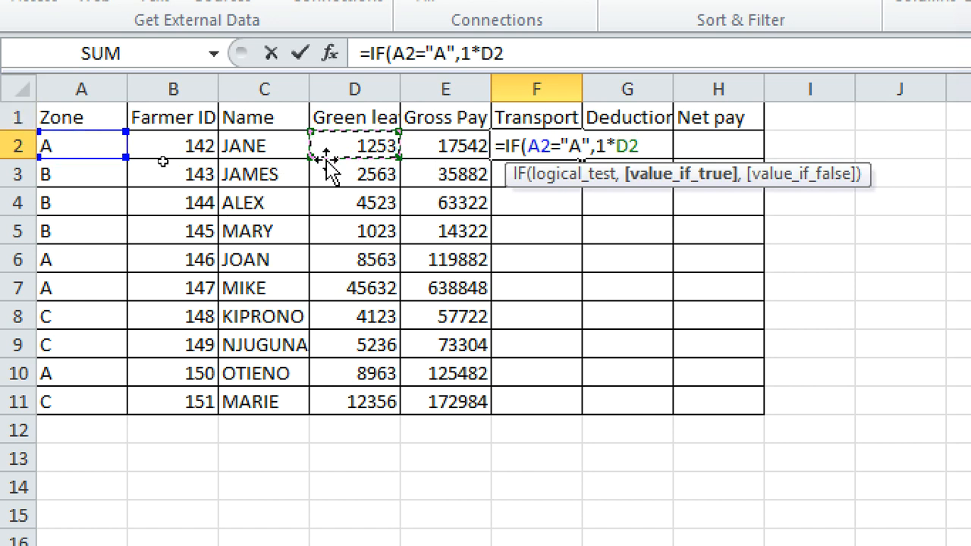
# Complete the F2 formula with a nested IF giving 1.5*D2 when A2 equals "B" and D2*2 otherwise, accepting the bracket correction.
pyautogui.write(',I')
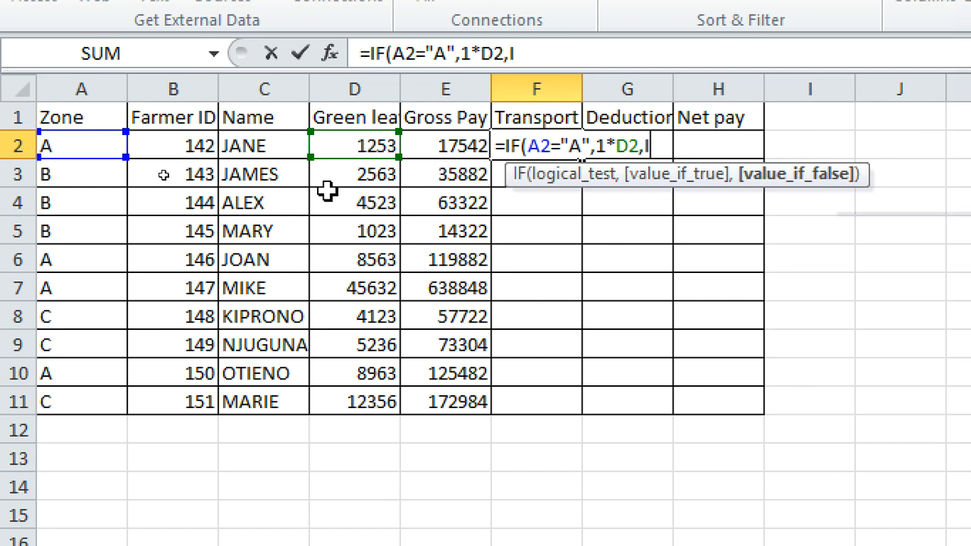
pyautogui.write('F(')
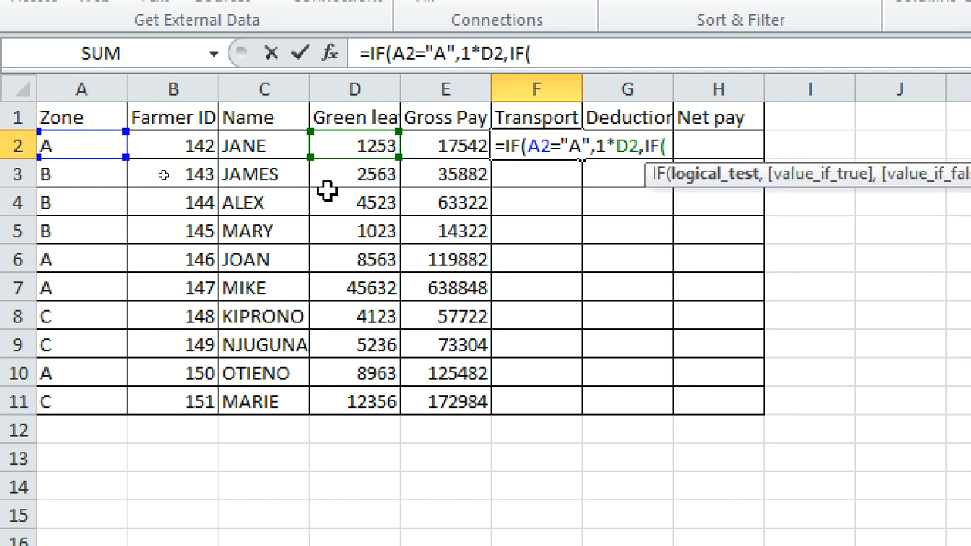
pyautogui.write('A2="')
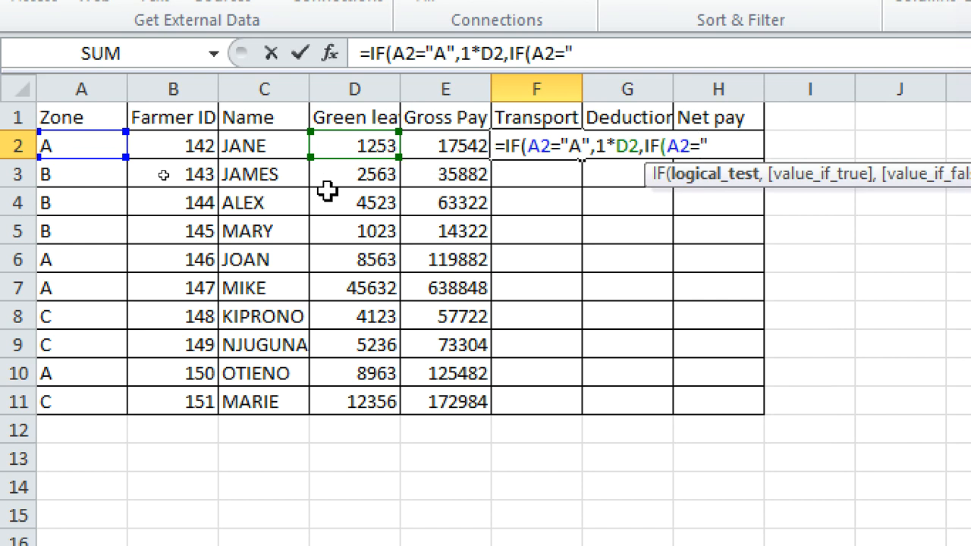
pyautogui.write('B",')
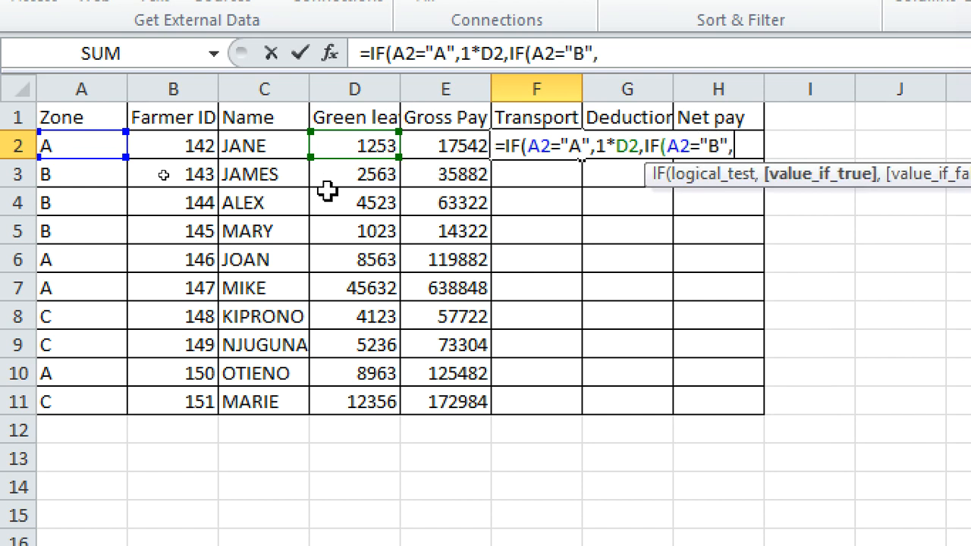
pyautogui.write('1.5*')
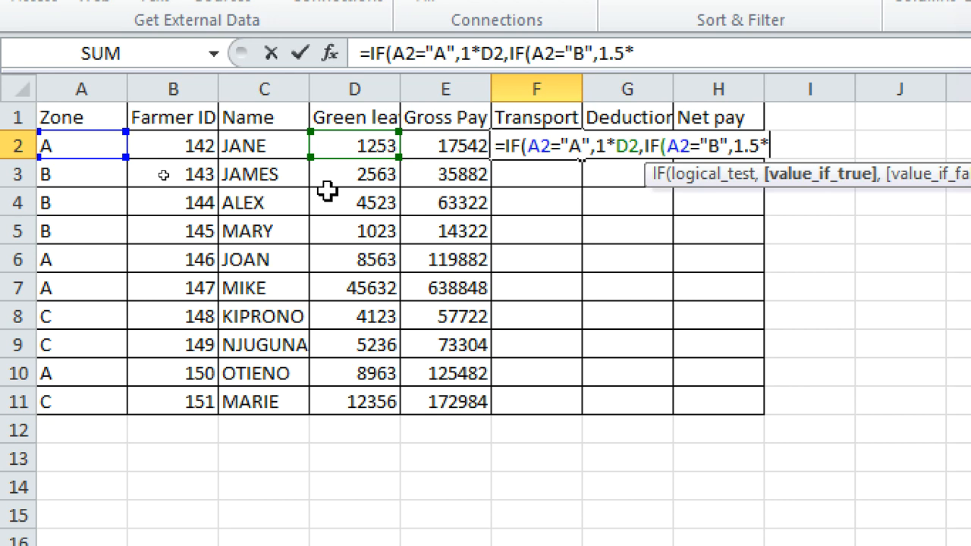
pyautogui.write('D2')
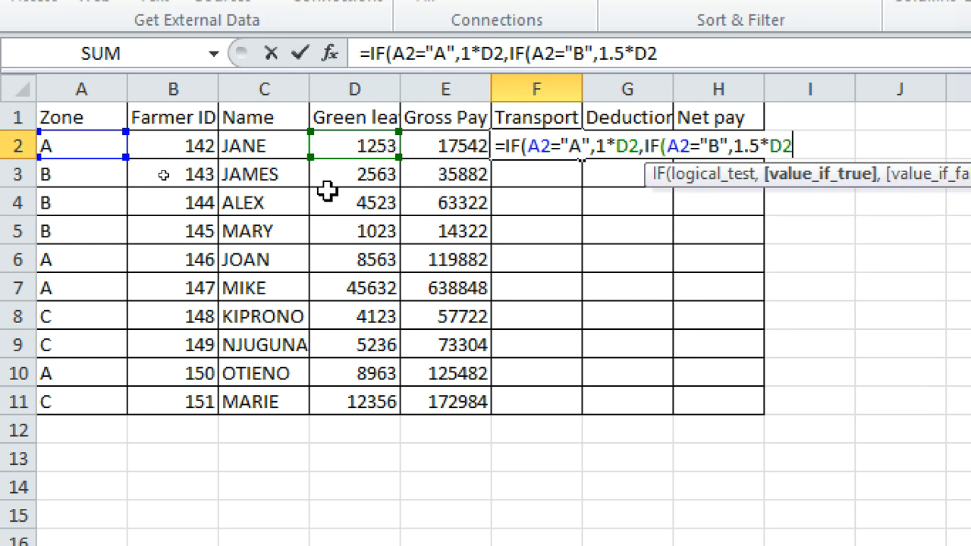
pyautogui.write(',')
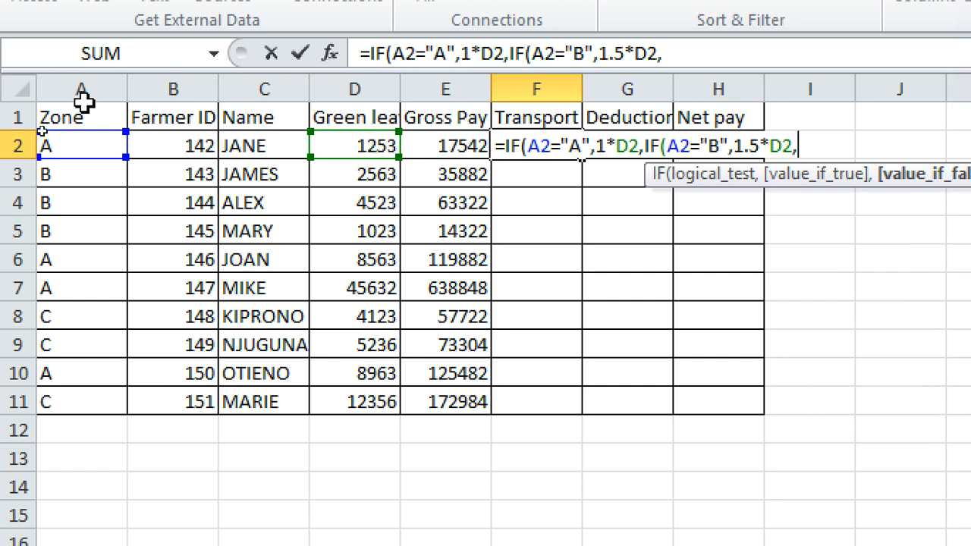
pyautogui.write('D2*2')
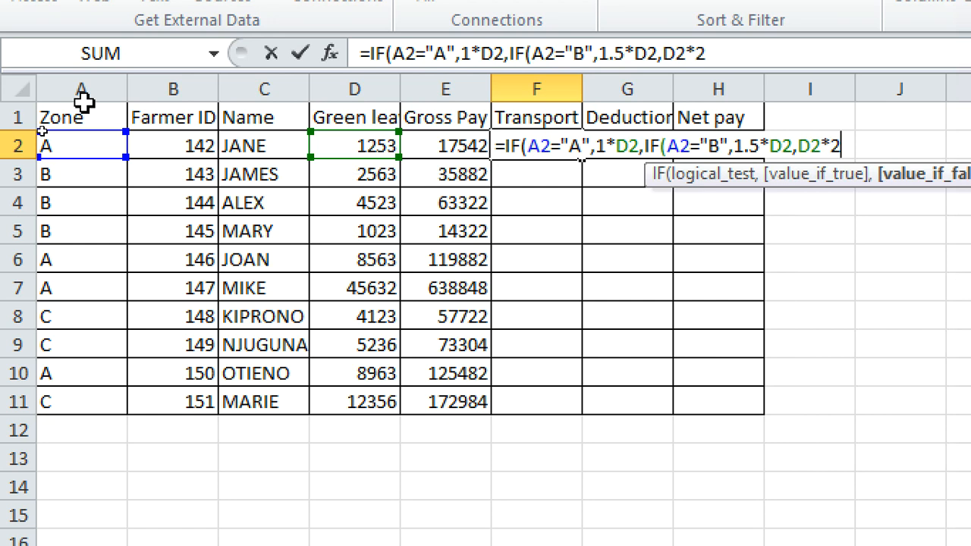
pyautogui.write(')')
pyautogui.press('Return')
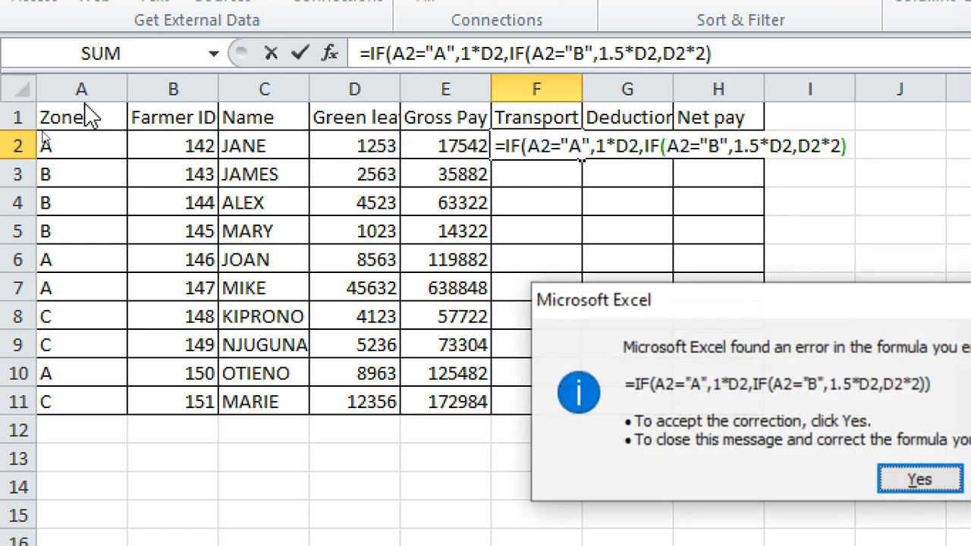
pyautogui.press('Return')
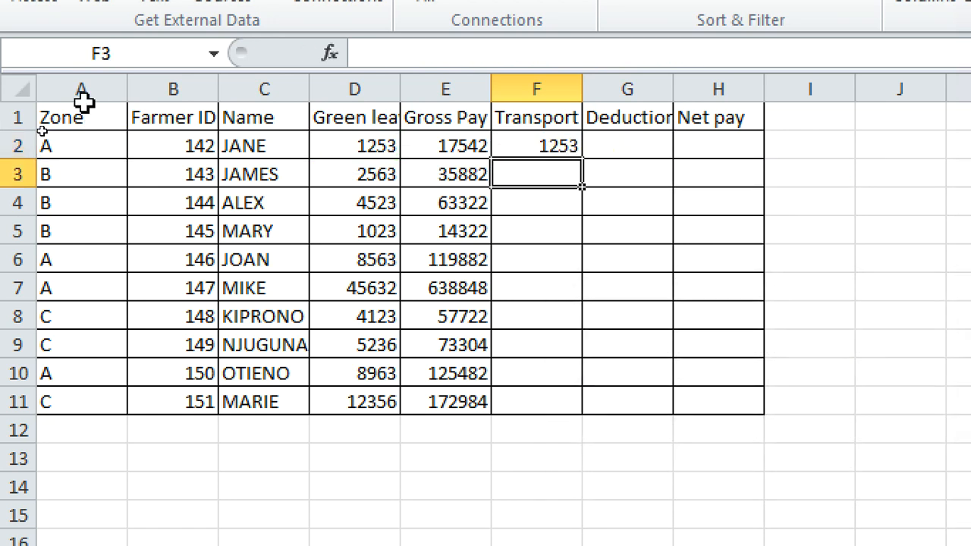
# Copy the transport cost formula from F2 down to F11.
pyautogui.click(540, 150)
pyautogui.moveTo(589, 164); pyautogui.dragTo(596, 421)
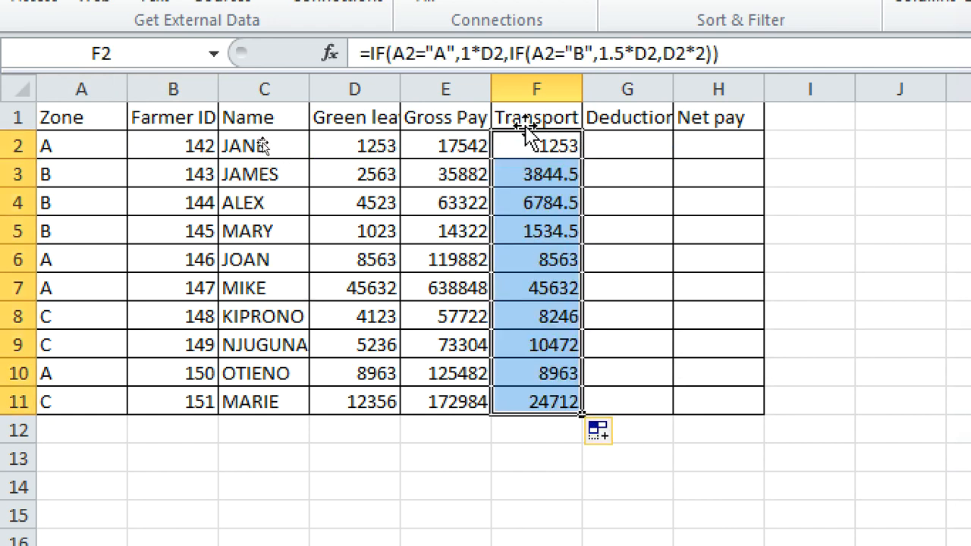
pyautogui.click(555, 150)
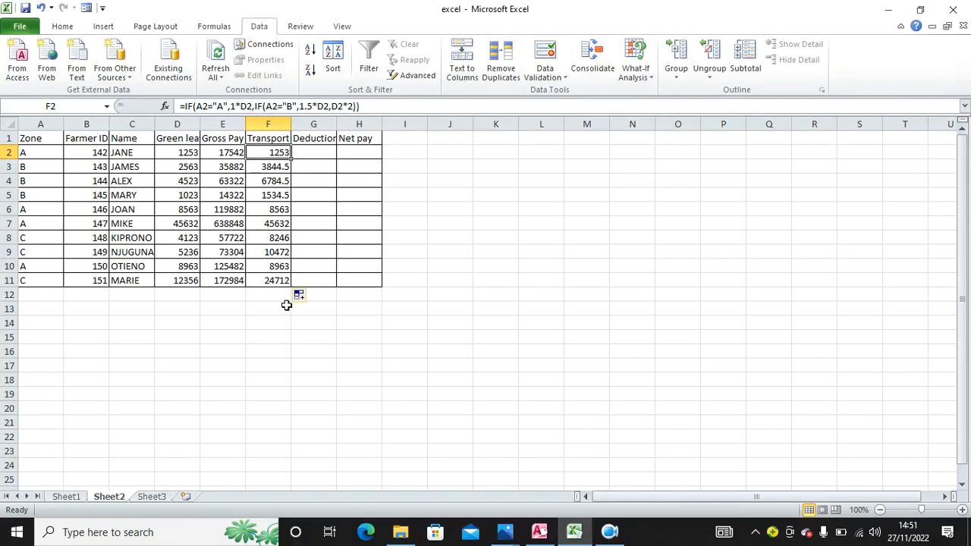
# Switch to the exam paper image in Photos and read question (g) on the 20% co-op deduction.
pyautogui.click(504, 535)
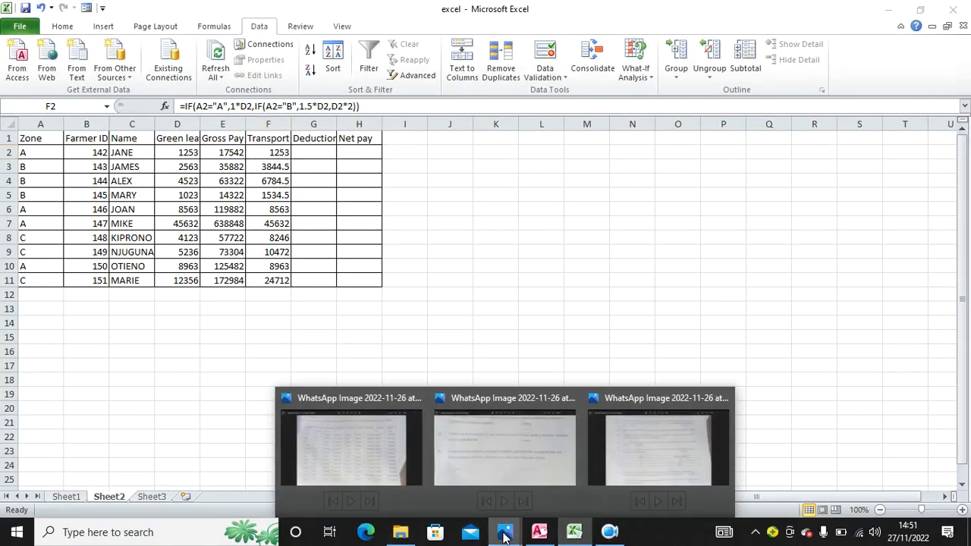
pyautogui.click(623, 473)
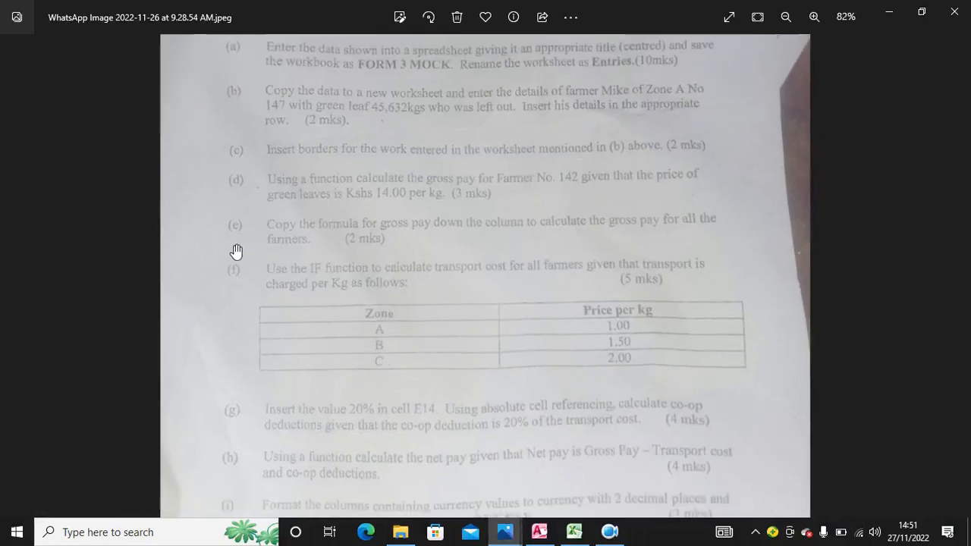
pyautogui.scroll(3, 321, 343)
pyautogui.scroll(-1, 378, 143)
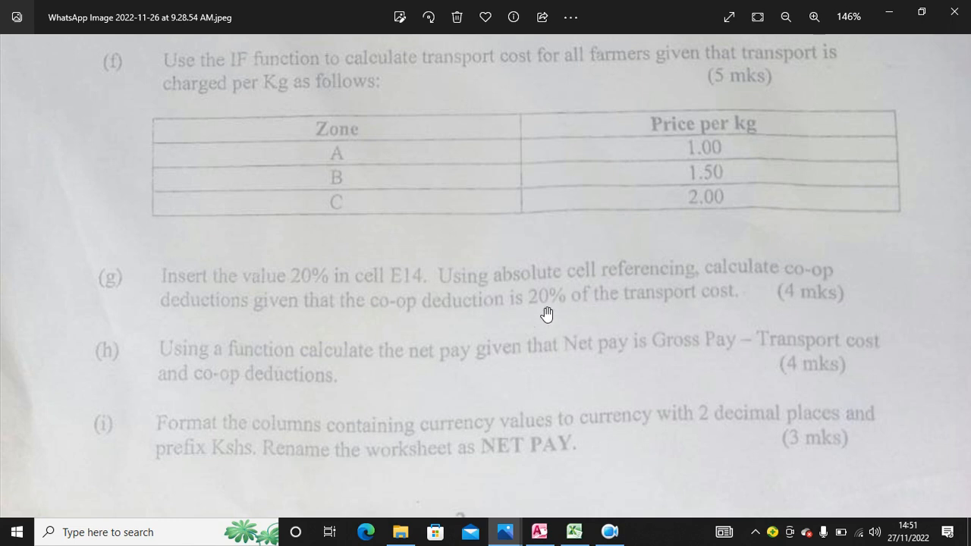
# Return to Excel and enter =20% in cell E14.
pyautogui.click(574, 531)
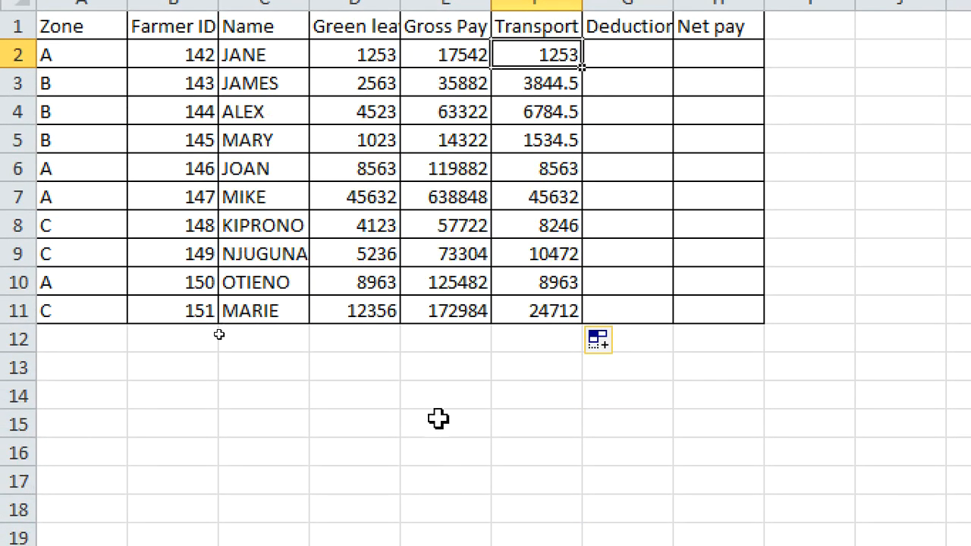
pyautogui.click(439, 398)
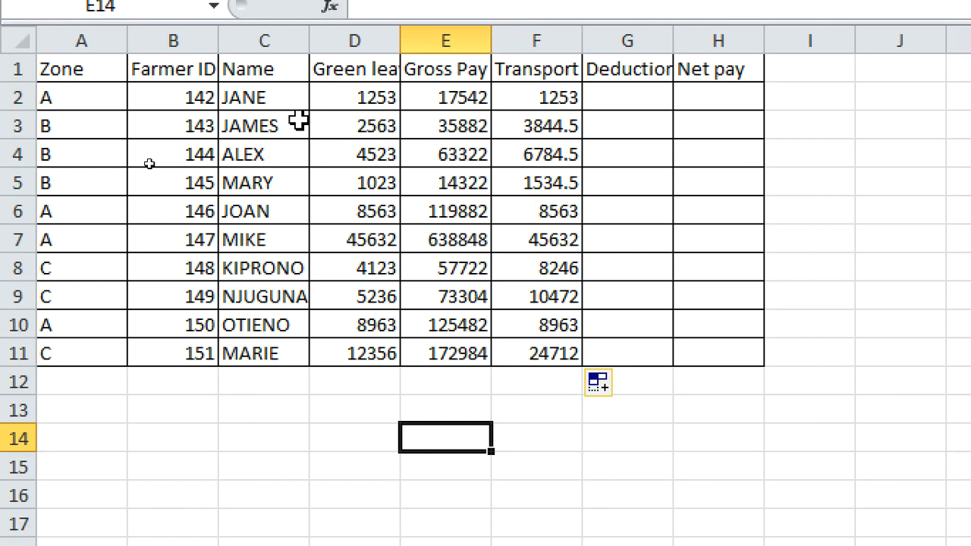
pyautogui.write('=20')
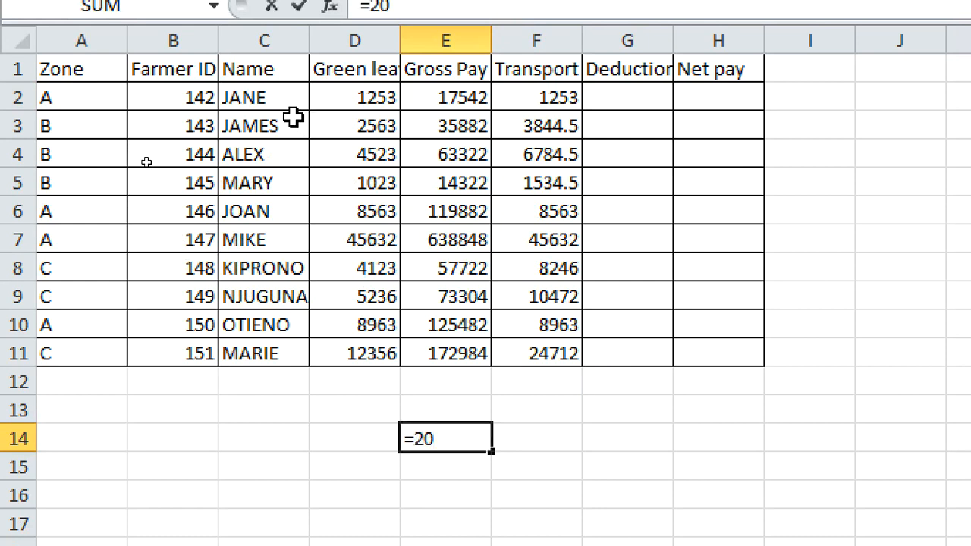
pyautogui.write('%')
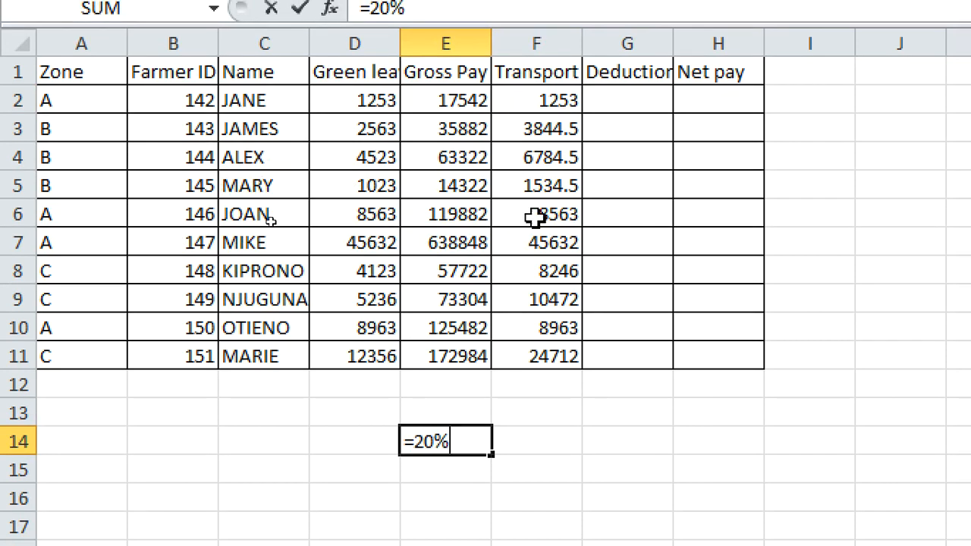
pyautogui.click(559, 437)
pyautogui.click(489, 446)
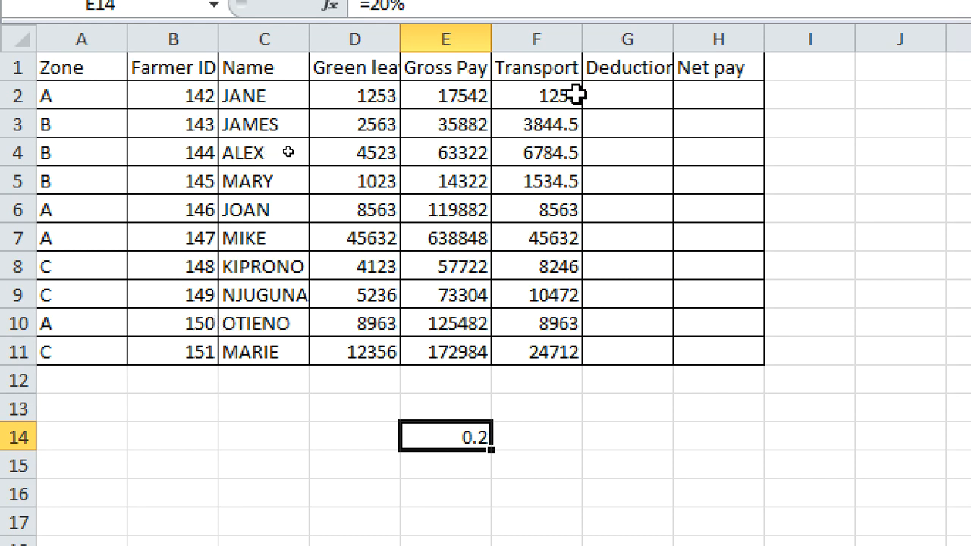
# Calculate the first farmer's deduction in G2 with the absolute-reference formula =$E$14*F2.
pyautogui.click(608, 96)
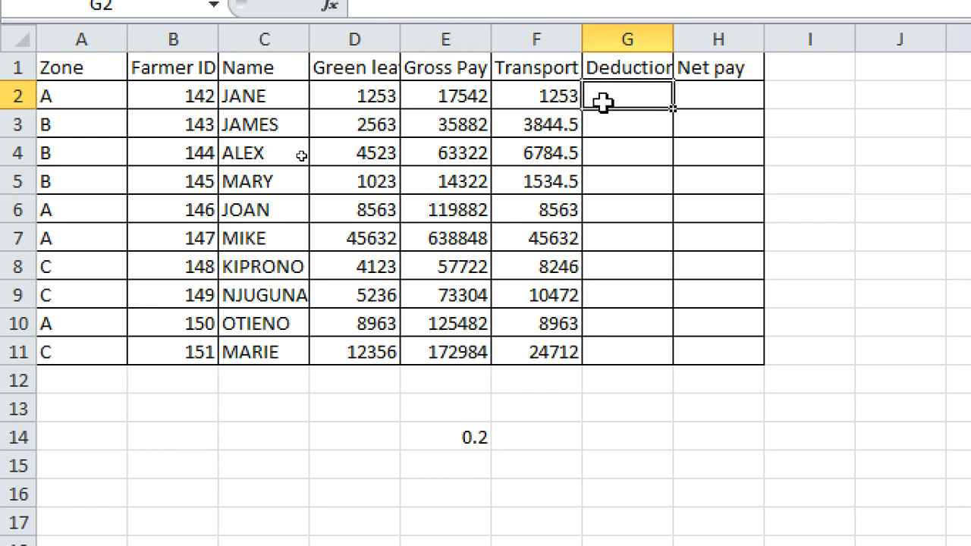
pyautogui.write('=#')
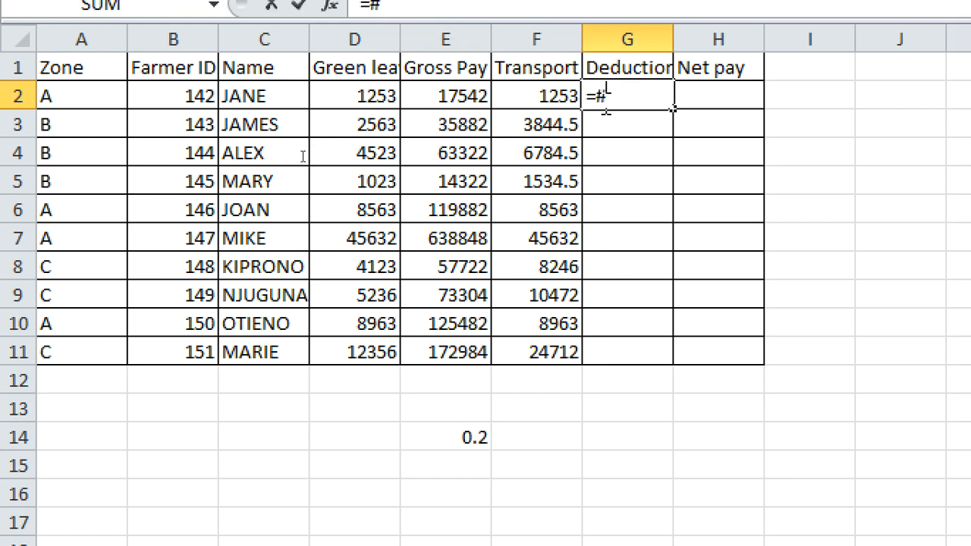
pyautogui.press('BackSpace')
pyautogui.write('$C')
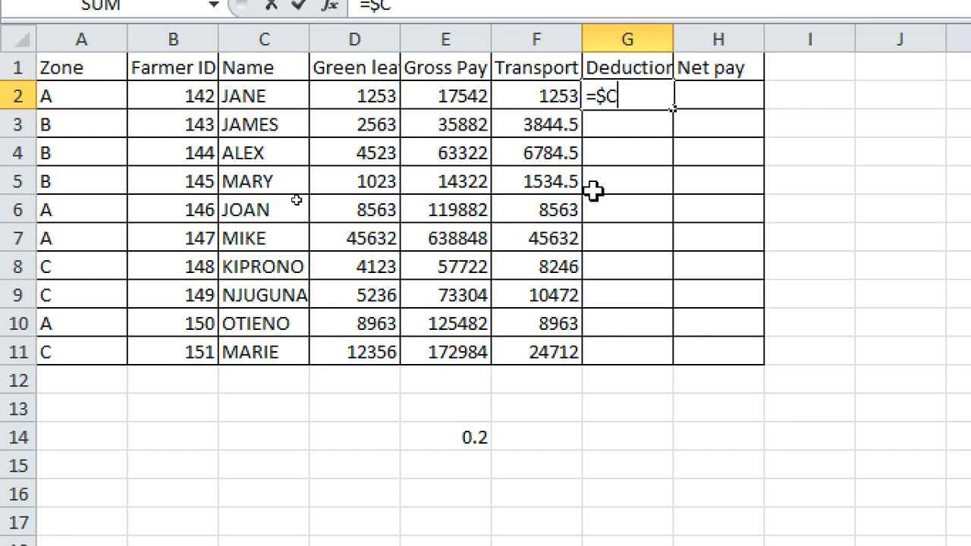
pyautogui.write('E$14')
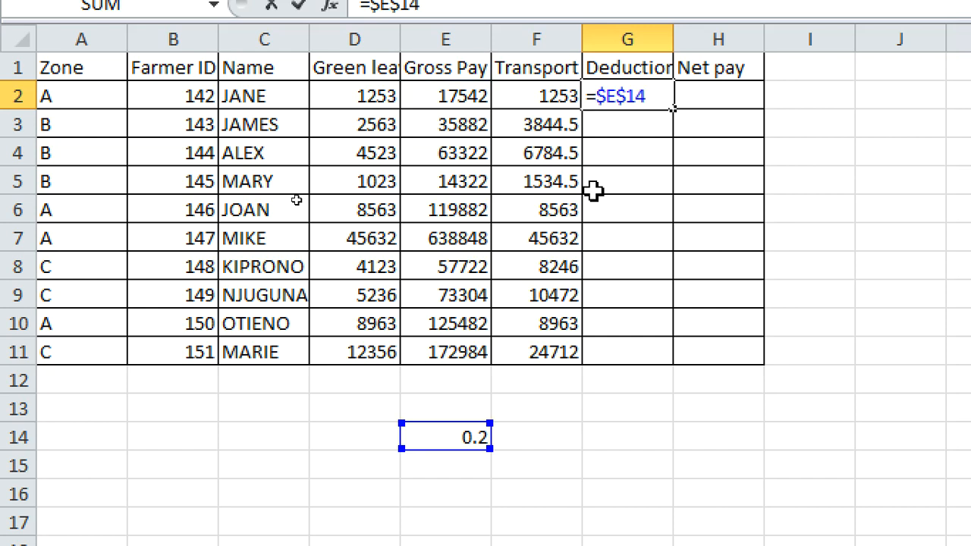
pyautogui.write('*')
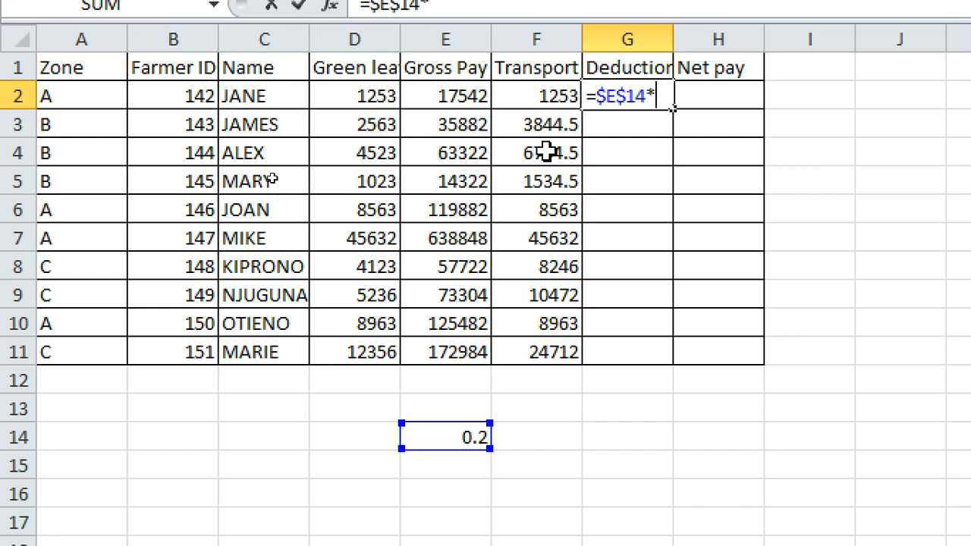
pyautogui.click(516, 101)
pyautogui.press('Return')
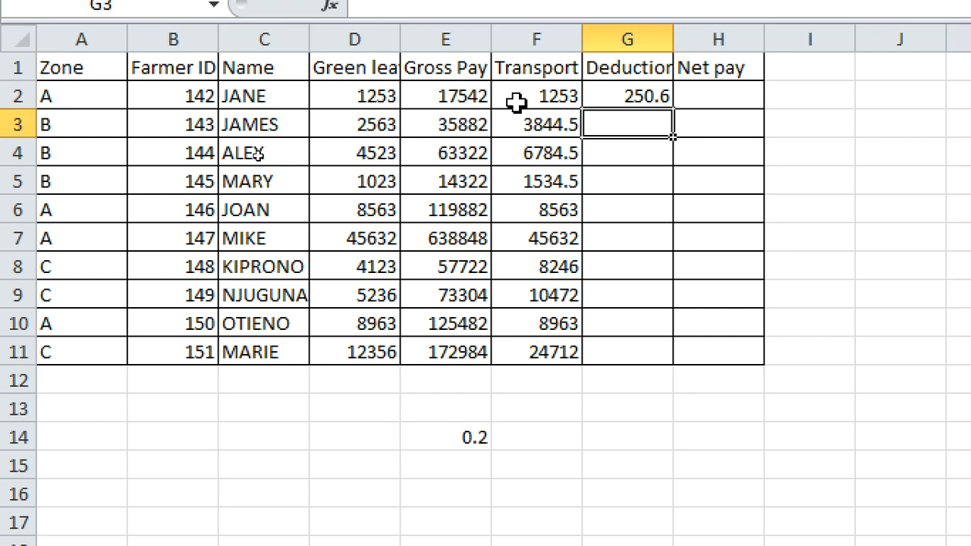
# Copy the deduction formula from G2 down to G11, and briefly show the sheet's formulas to check the cell references.
pyautogui.click(627, 96)
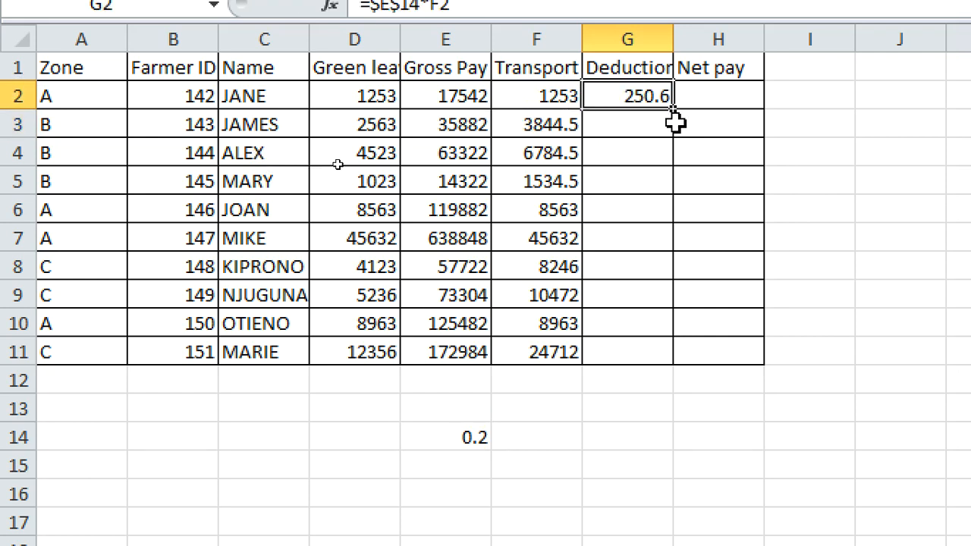
pyautogui.moveTo(672, 111); pyautogui.dragTo(673, 354)
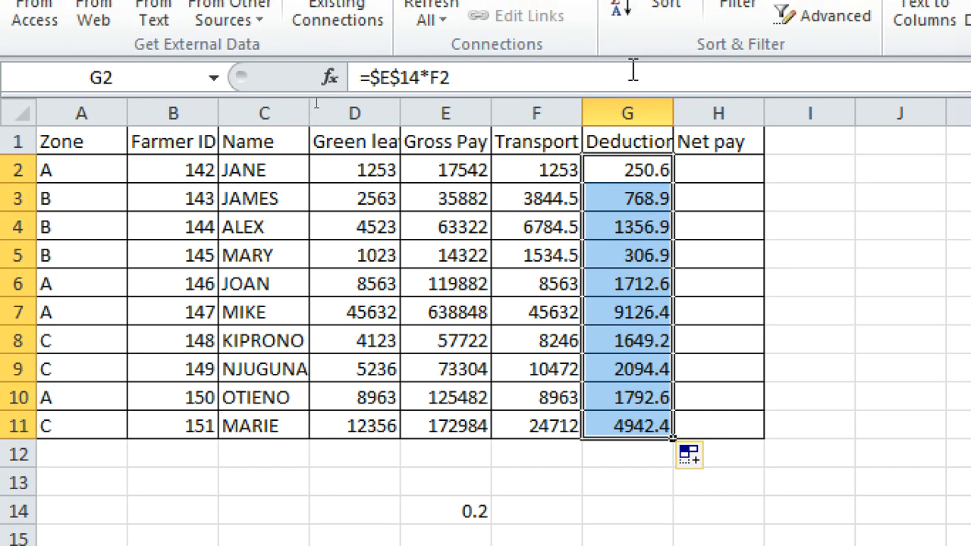
pyautogui.hotkey('ctrl', '`')
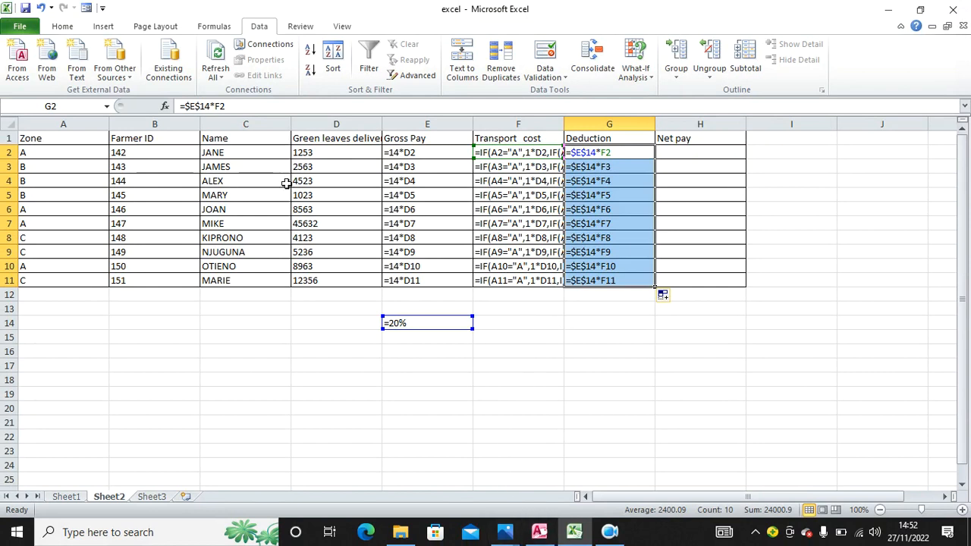
pyautogui.hotkey('ctrl', '`')
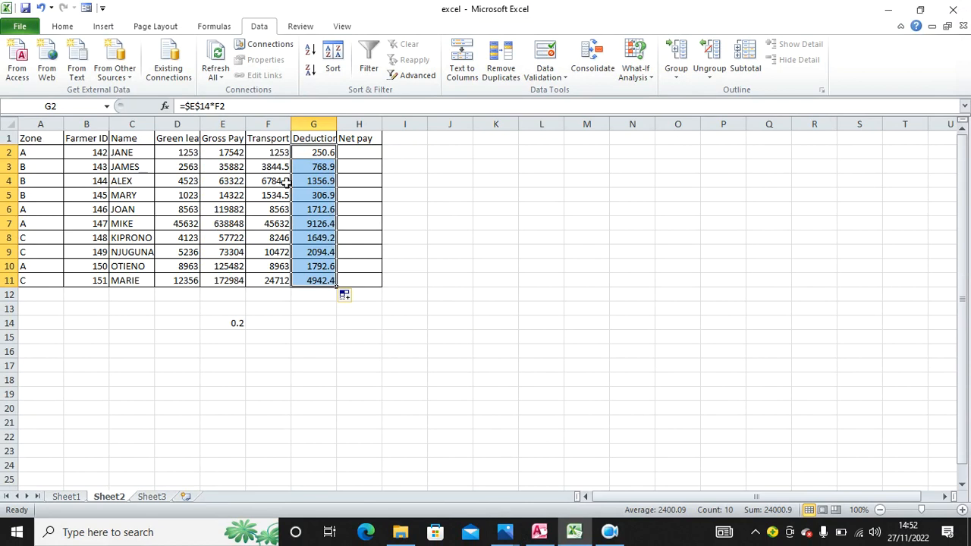
# Select H2, and switch to the exam paper image in Photos to read question (h) on net pay.
pyautogui.click(350, 148)
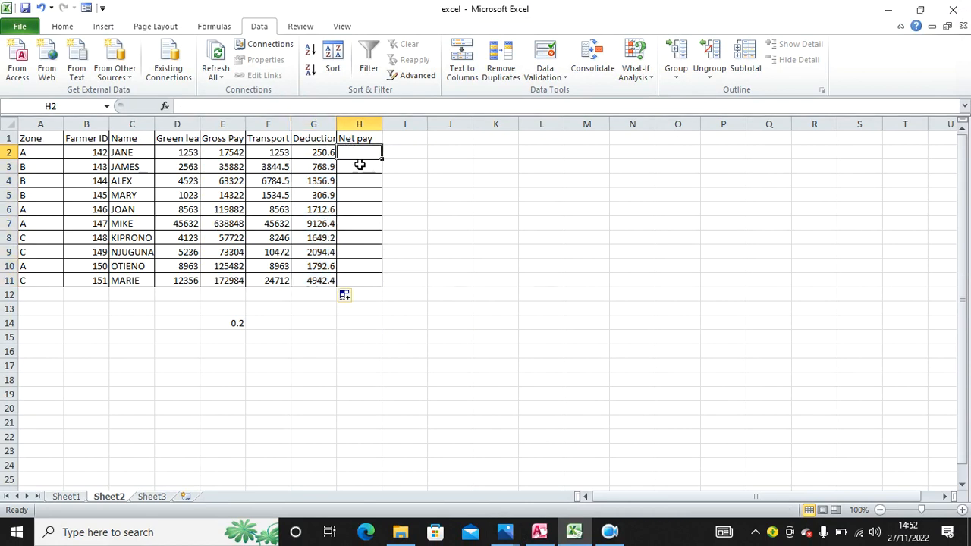
pyautogui.moveTo(505, 531)
pyautogui.click(565, 466)
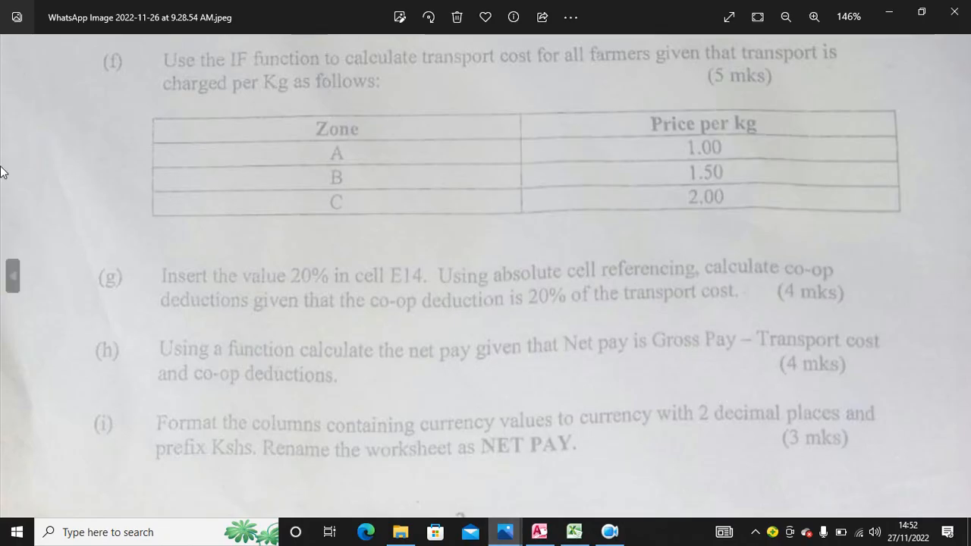
pyautogui.moveTo(399, 378); pyautogui.dragTo(331, 250)
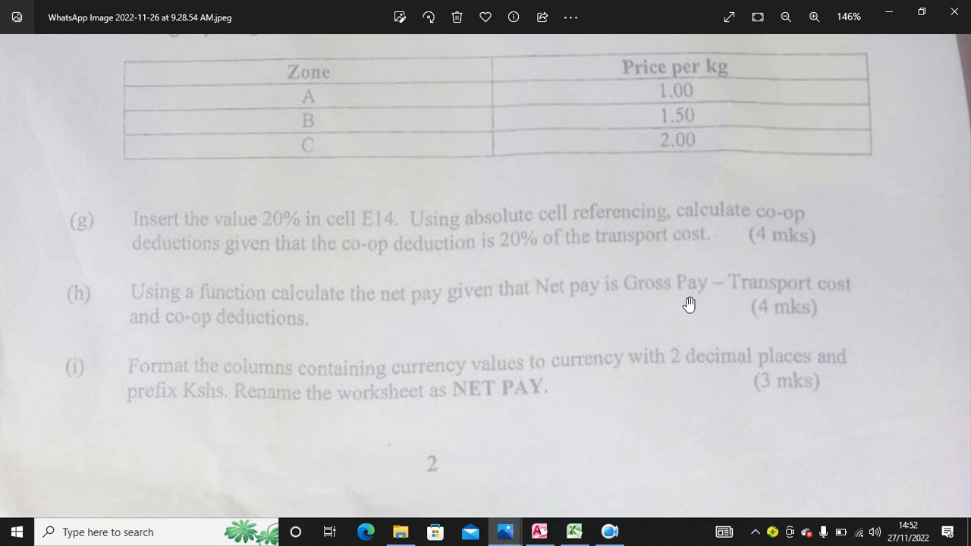
# Return to Excel, calculate net pay in H2 with =E2-F2 and copy the formula down to H11.
pyautogui.click(577, 530)
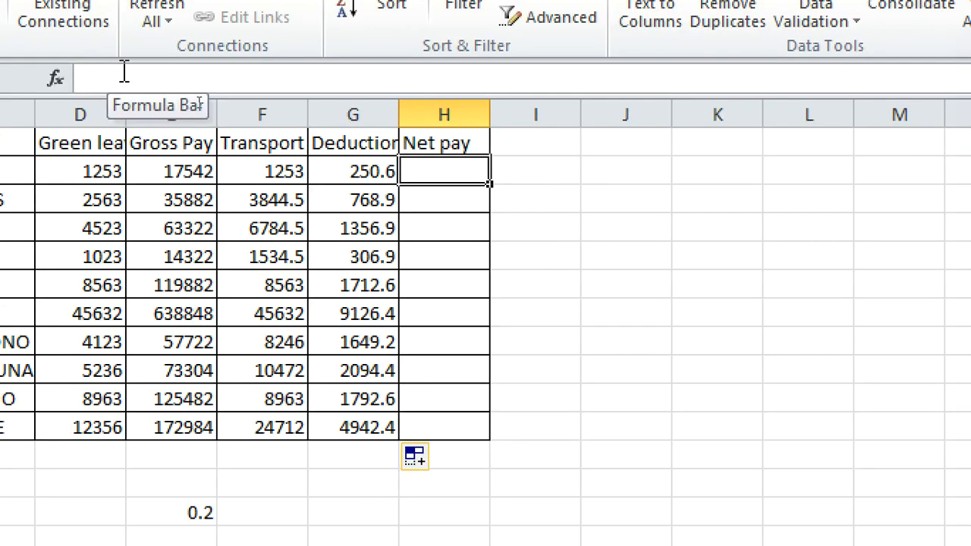
pyautogui.write('=')
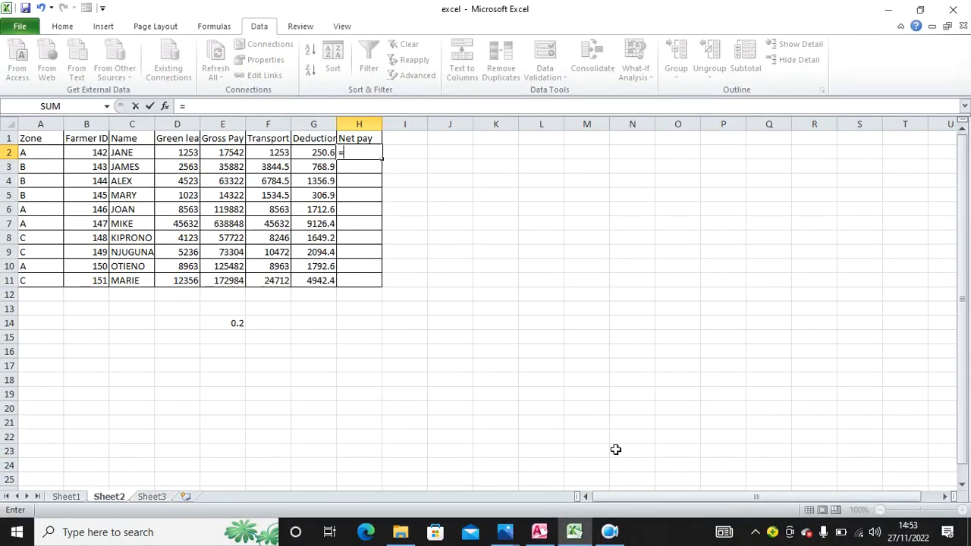
pyautogui.click(609, 531)
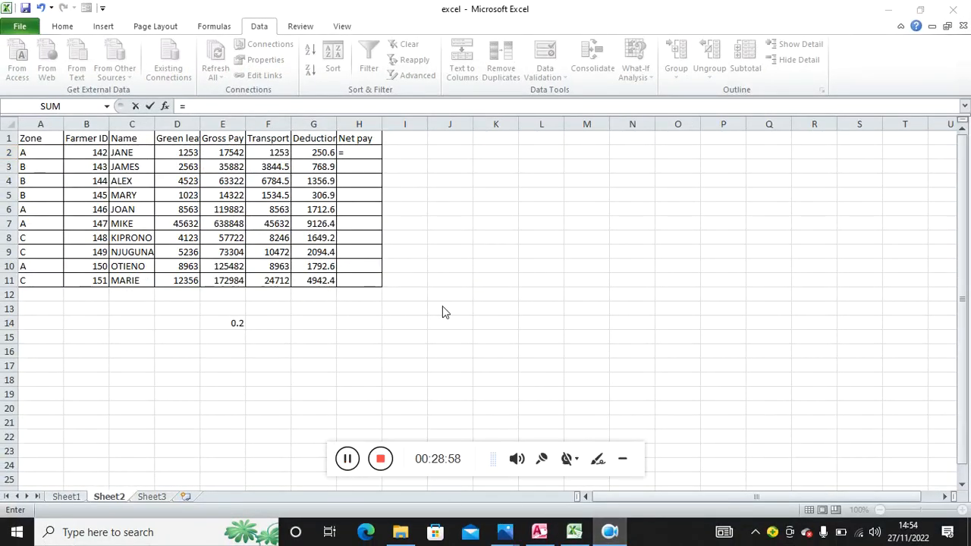
pyautogui.click(624, 460)
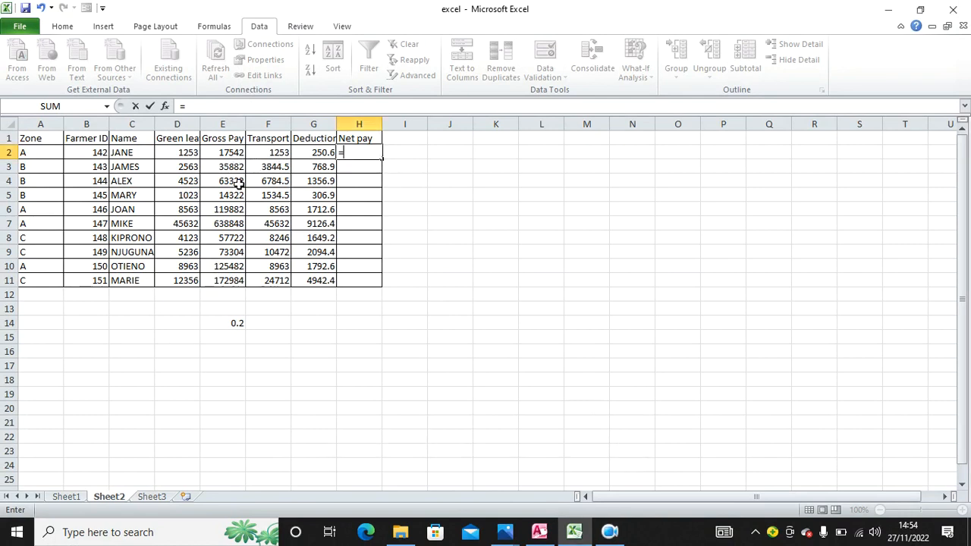
pyautogui.click(221, 154)
pyautogui.click(267, 154)
pyautogui.press('Return')
pyautogui.click(347, 152)
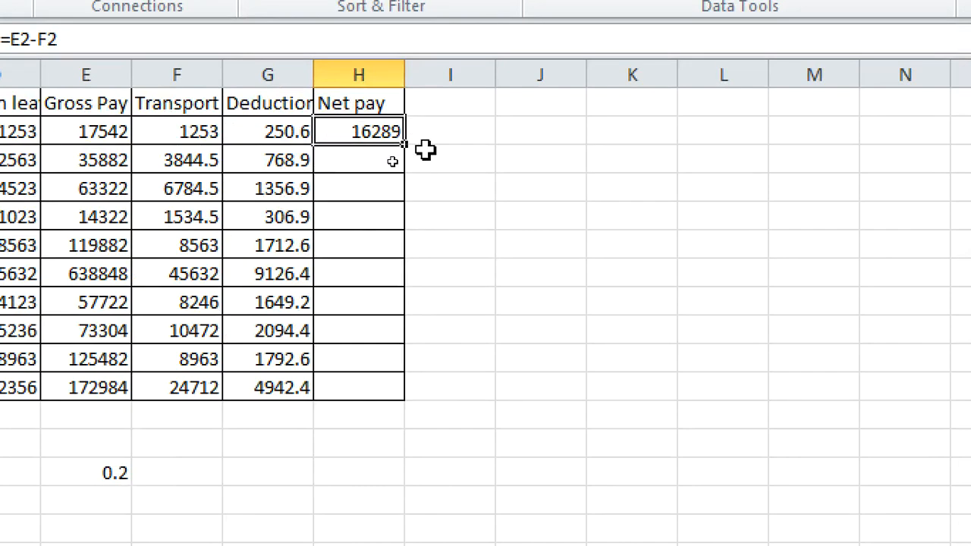
pyautogui.moveTo(404, 144); pyautogui.dragTo(408, 393)
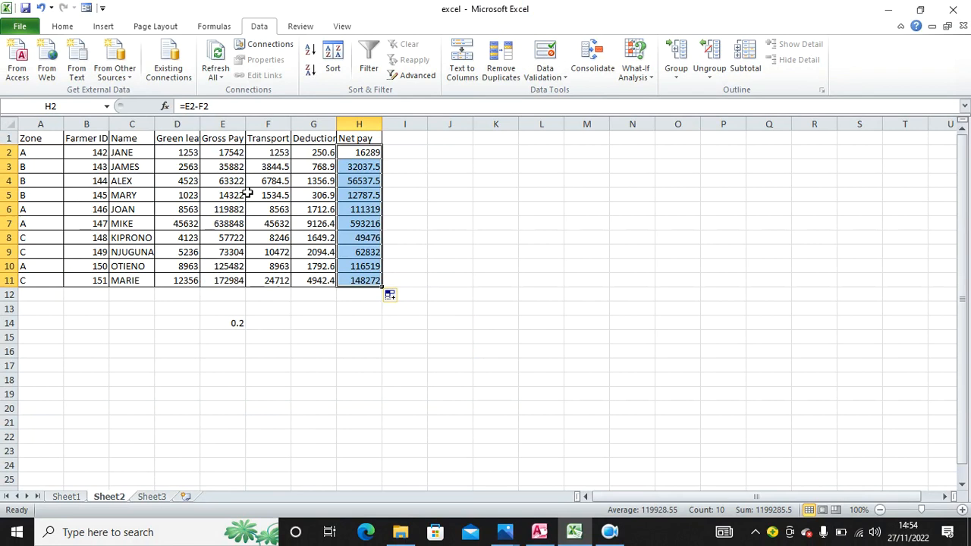
# Read question (i) in the exam paper image in Photos, and return to Excel to rename Sheet2 as NET PAY.
pyautogui.click(505, 532)
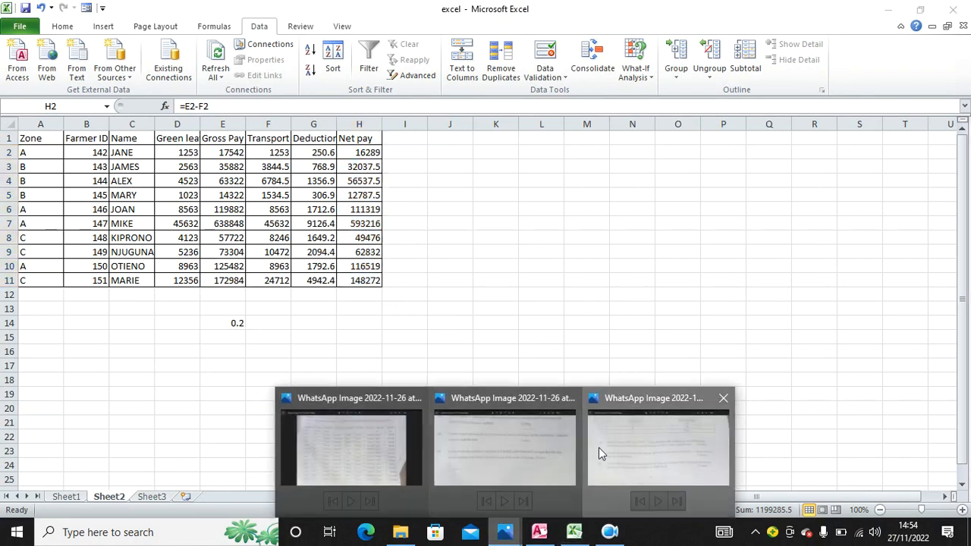
pyautogui.click(599, 451)
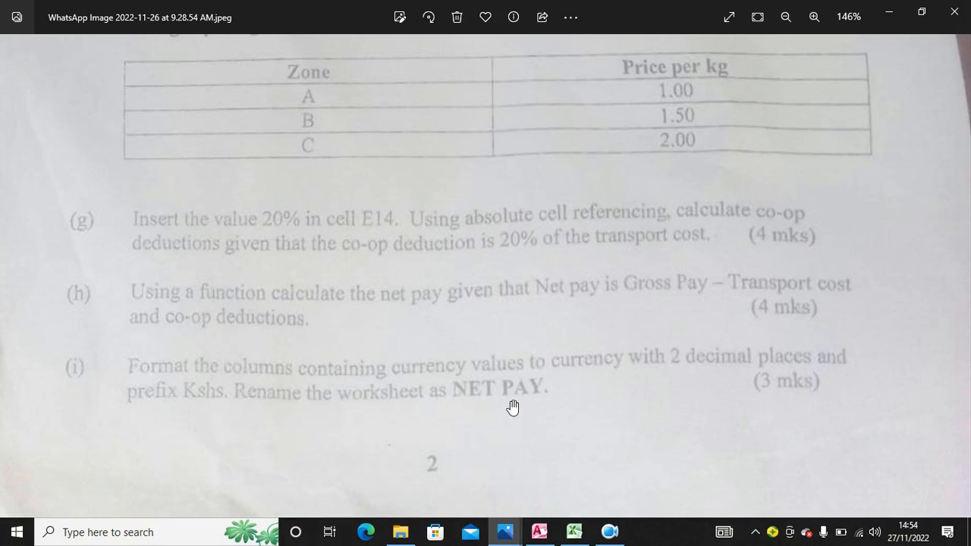
pyautogui.click(576, 528)
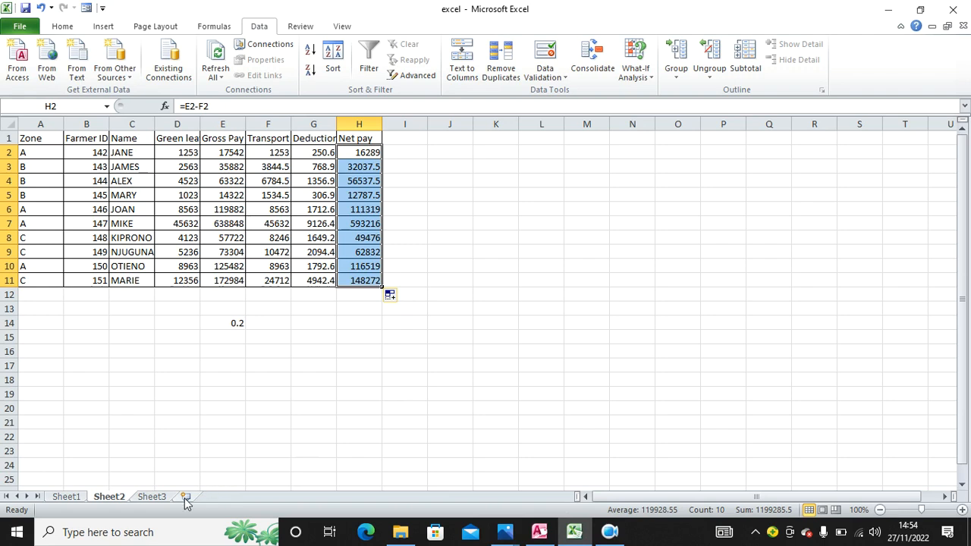
pyautogui.doubleClick(119, 498)
pyautogui.write('NET PAY')
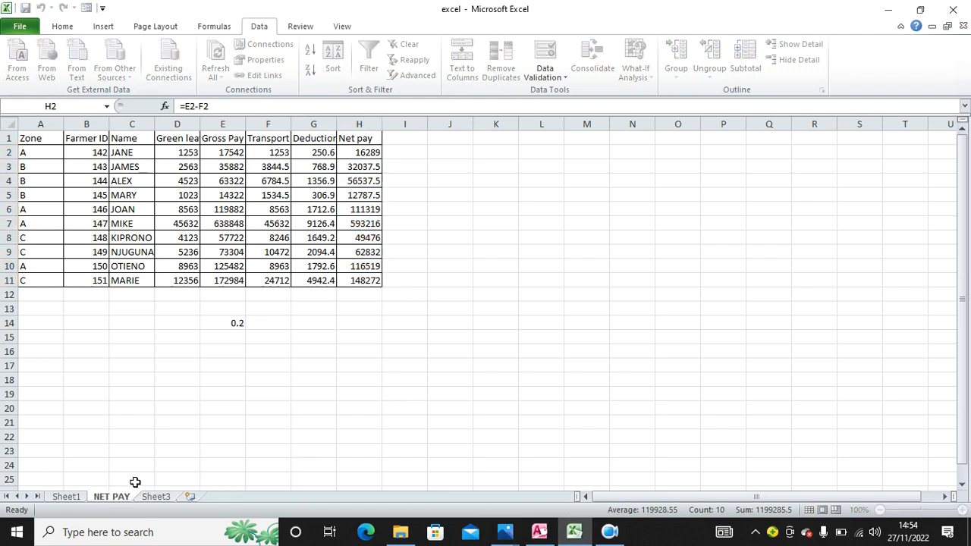
pyautogui.click(104, 439)
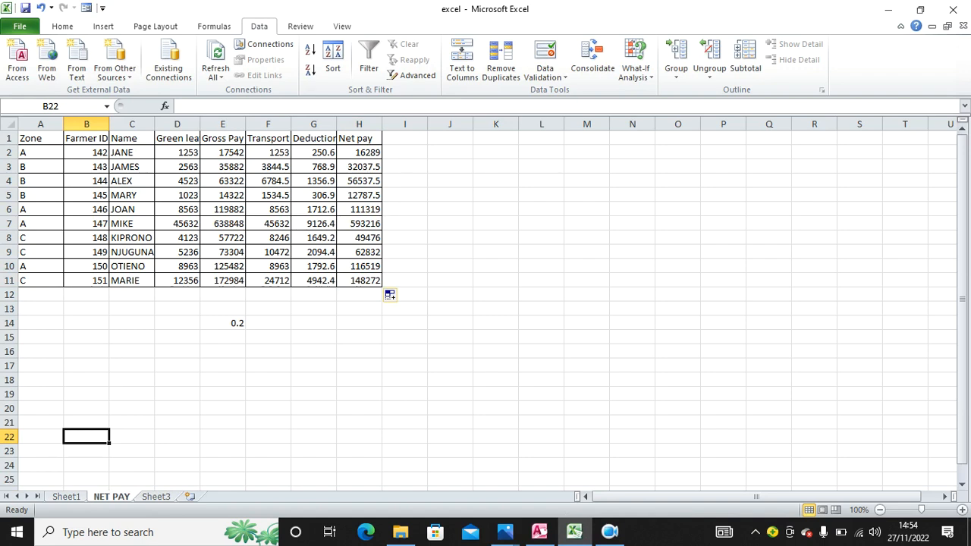
# Search Windows for CONTROL and open Control Panel.
pyautogui.click(128, 534)
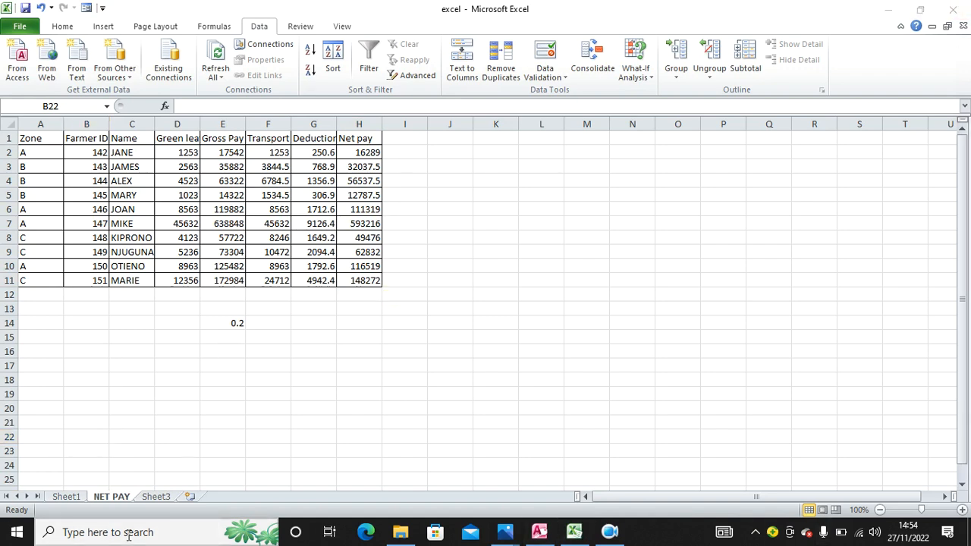
pyautogui.write('CONTROL')
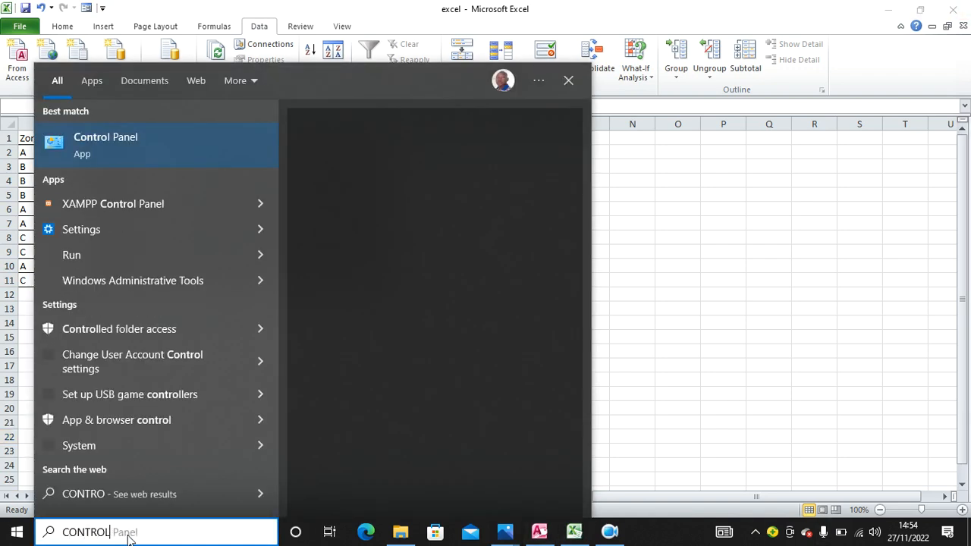
pyautogui.click(145, 152)
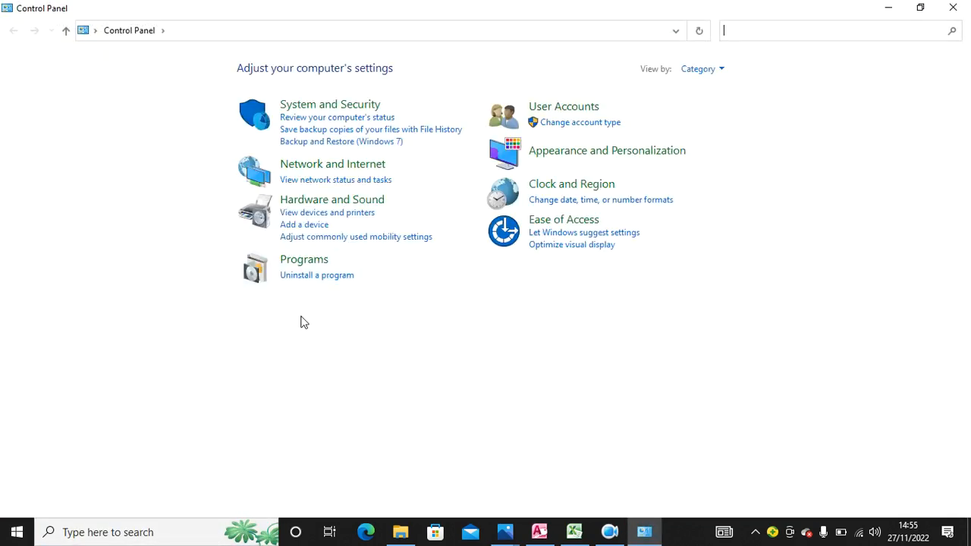
# Set the Windows regional currency symbol to Kshs., apply the Region settings, and close Control Panel.
pyautogui.click(572, 185)
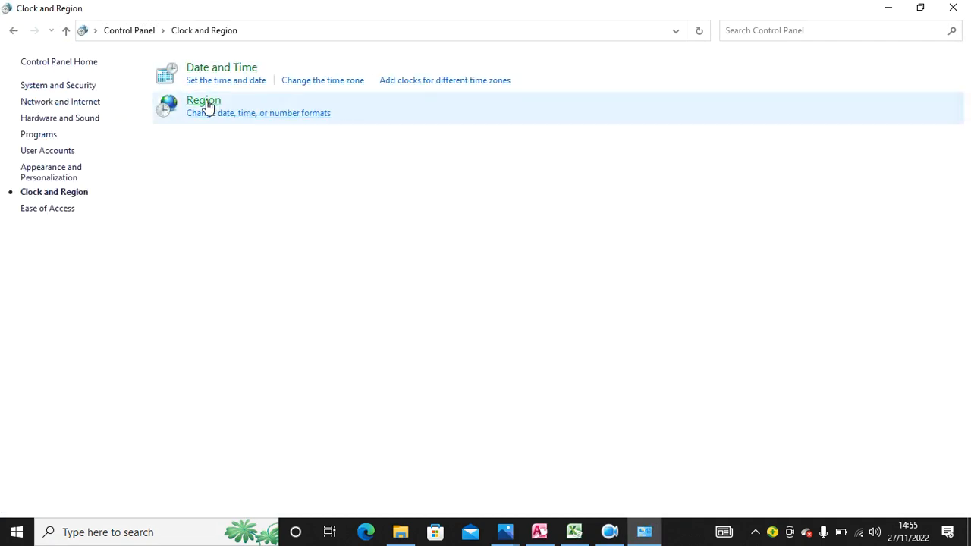
pyautogui.click(207, 106)
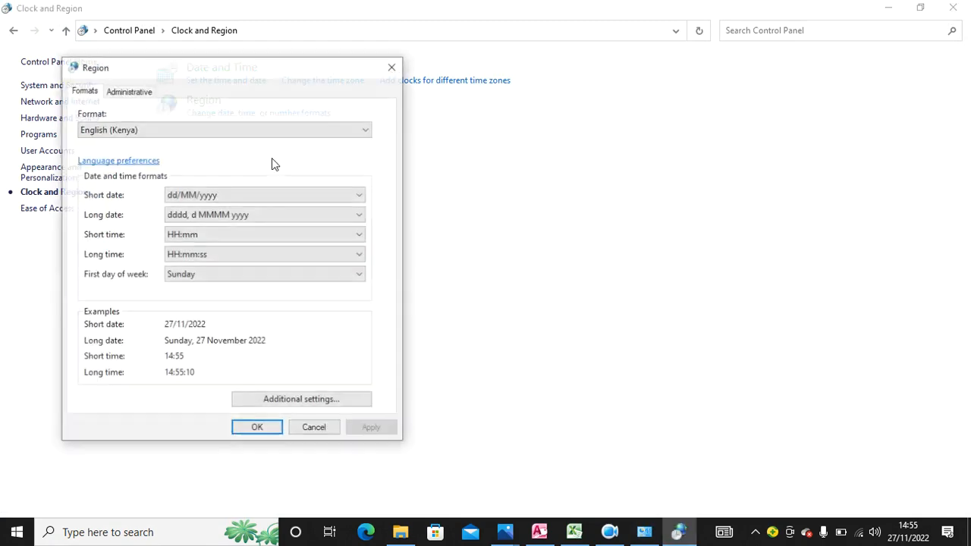
pyautogui.click(276, 401)
pyautogui.click(148, 135)
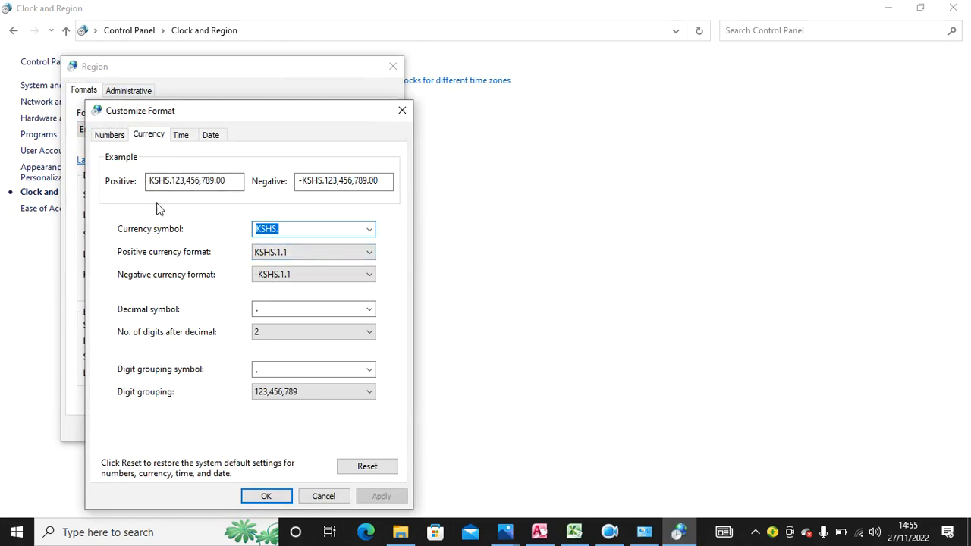
pyautogui.write('K')
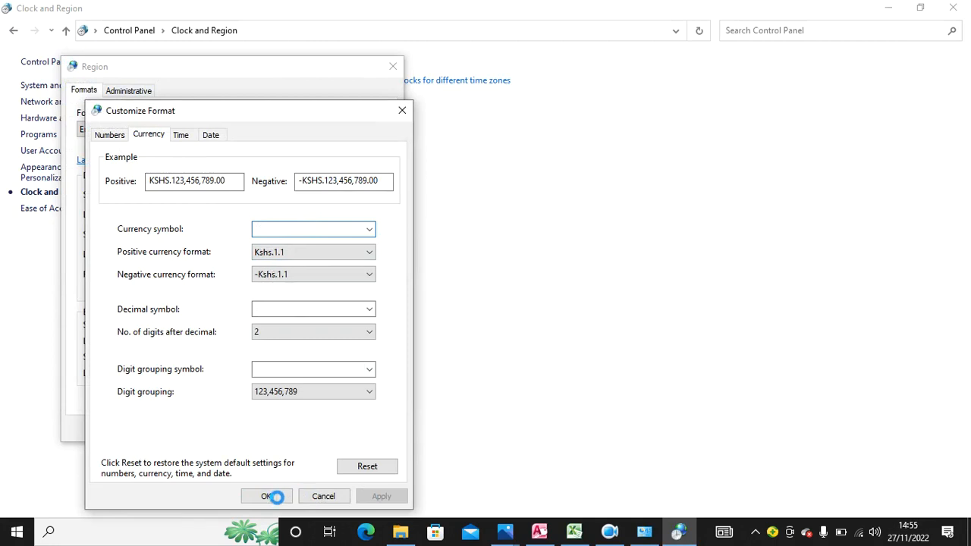
pyautogui.click(263, 495)
pyautogui.click(251, 428)
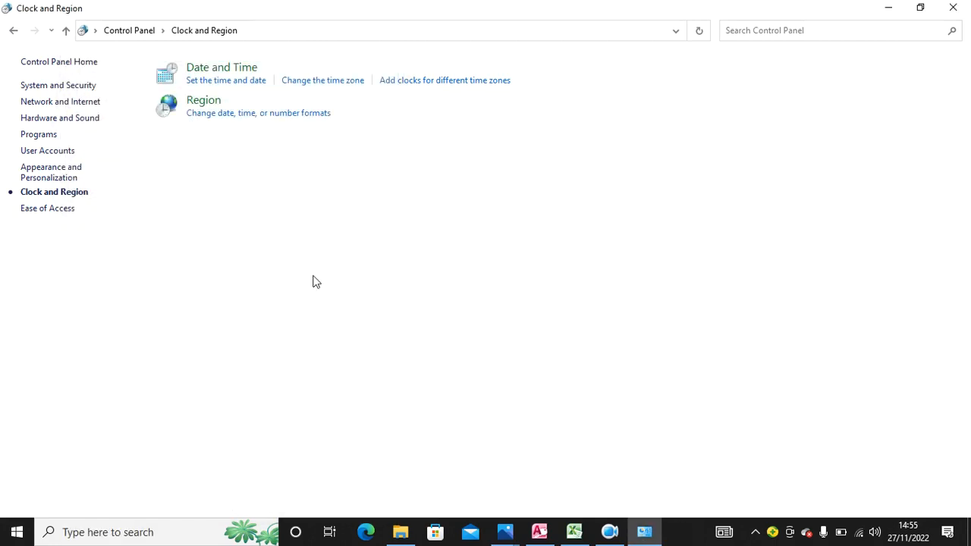
pyautogui.click(953, 8)
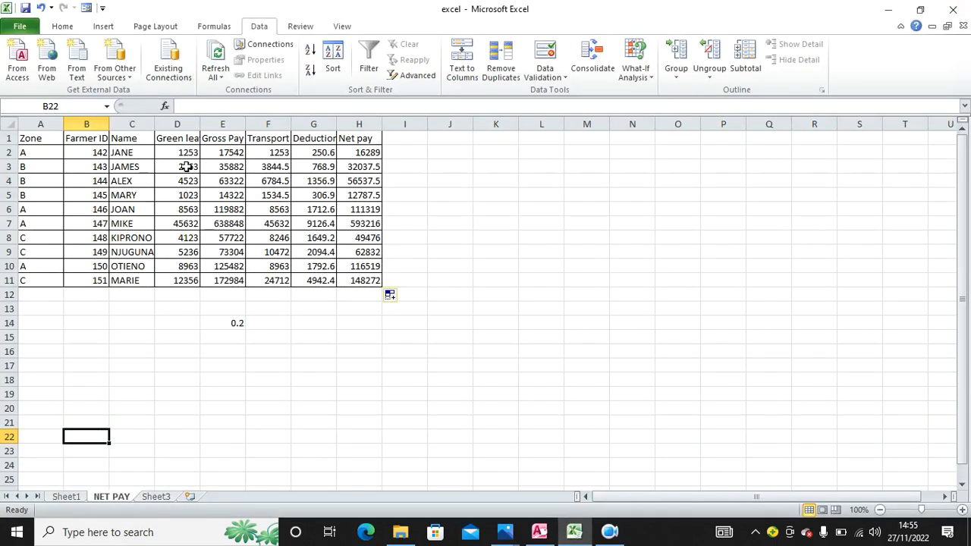
# Format E2:H11 on the NET PAY sheet as Accounting with the Kshs symbol and 2 decimal places.
pyautogui.moveTo(211, 154); pyautogui.dragTo(351, 273)
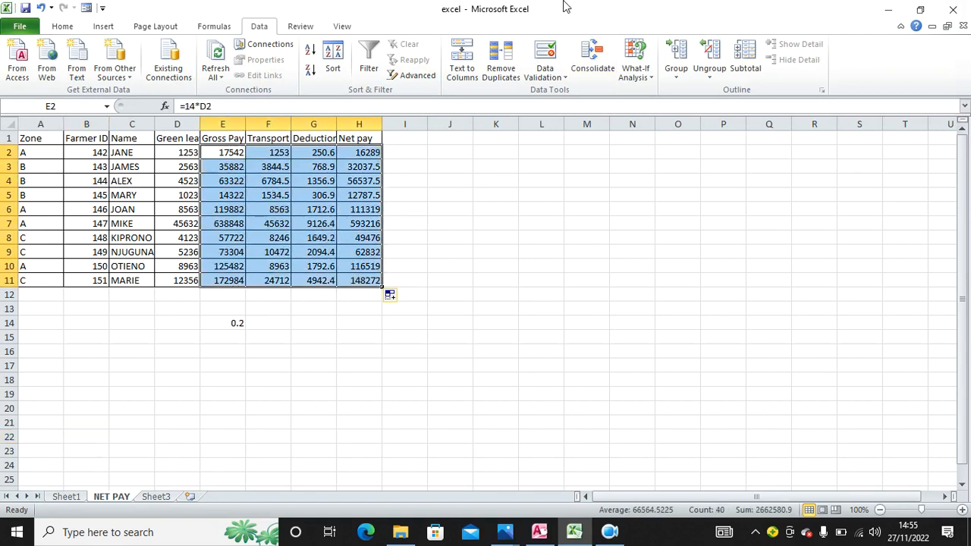
pyautogui.click(62, 27)
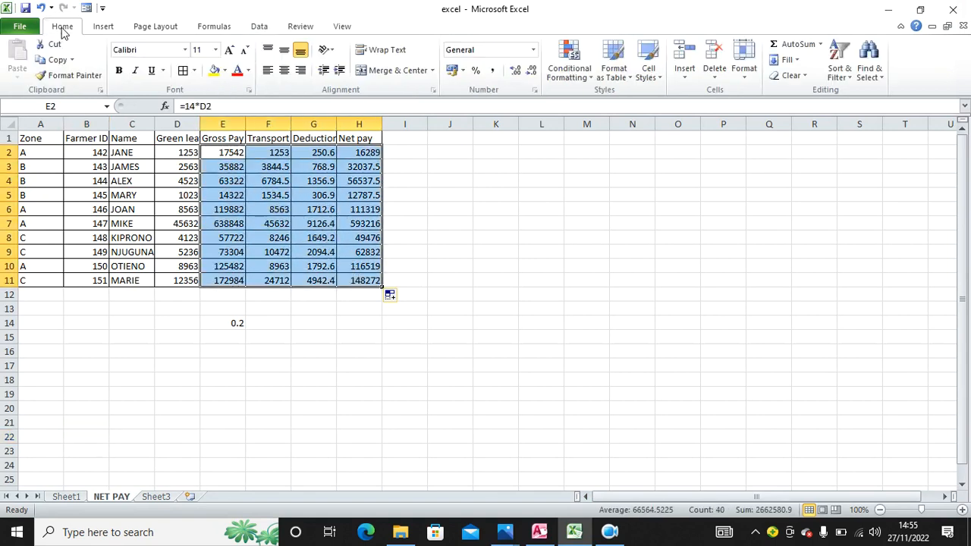
pyautogui.click(455, 74)
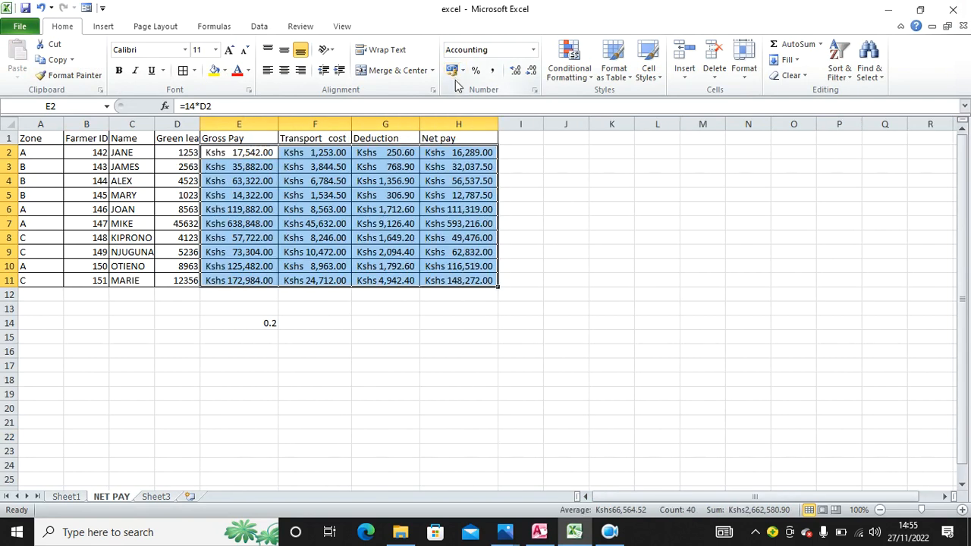
pyautogui.click(491, 74)
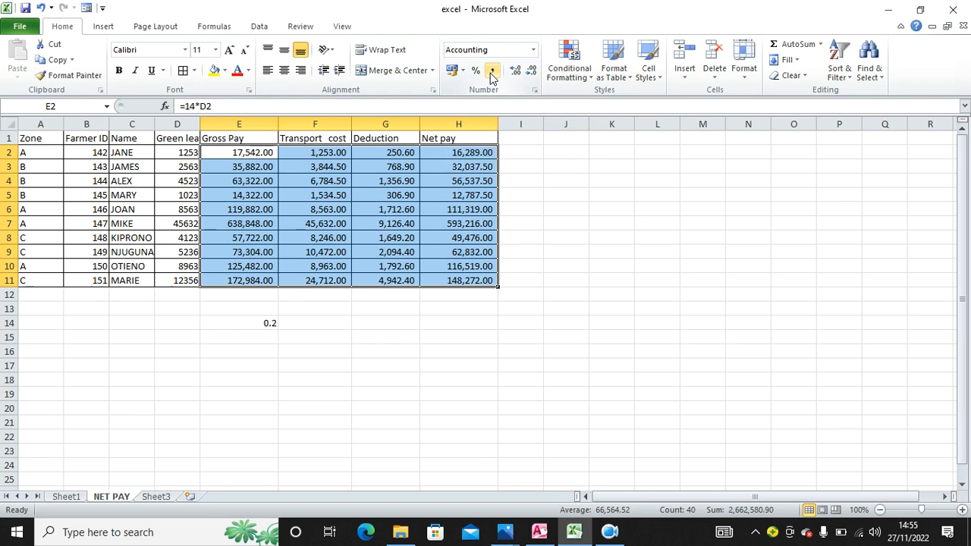
pyautogui.click(452, 71)
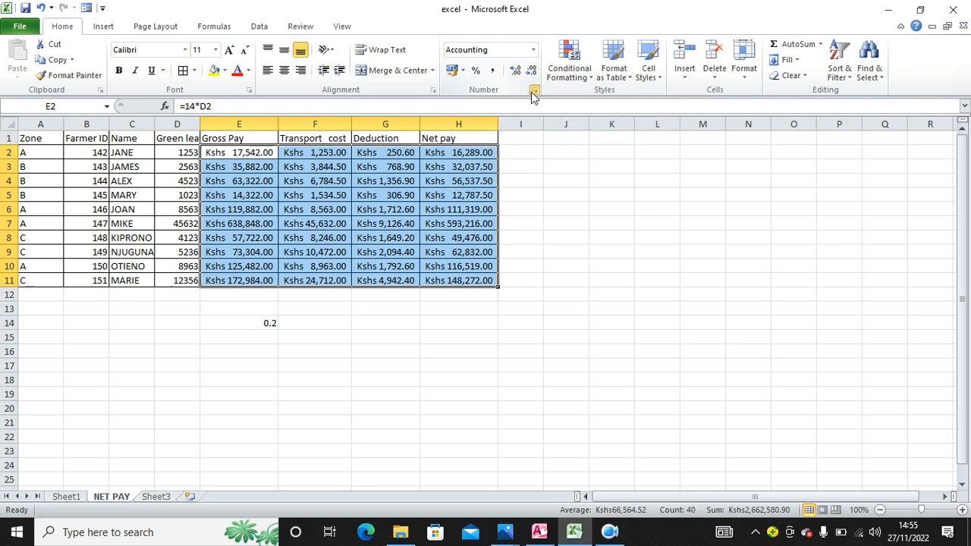
pyautogui.hotkey('ctrl', '1')
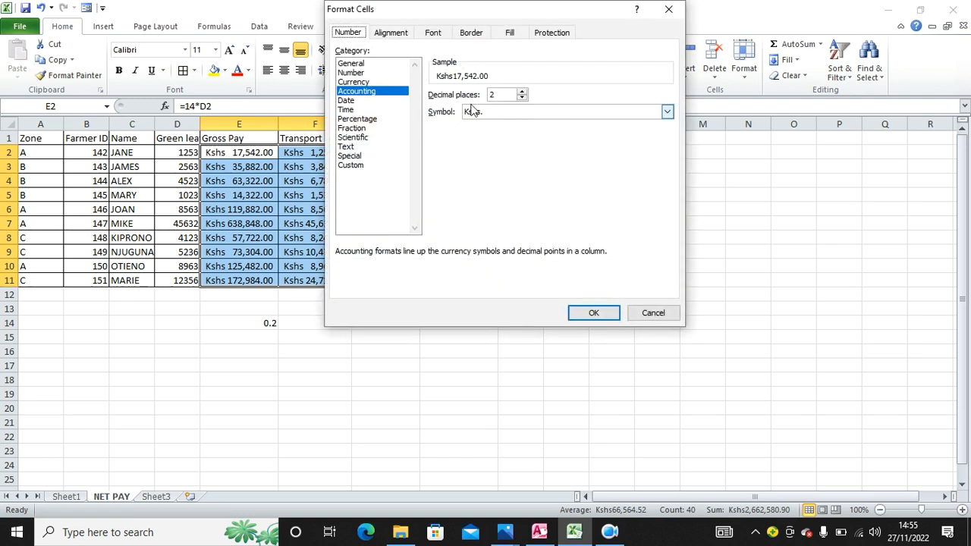
pyautogui.click(585, 312)
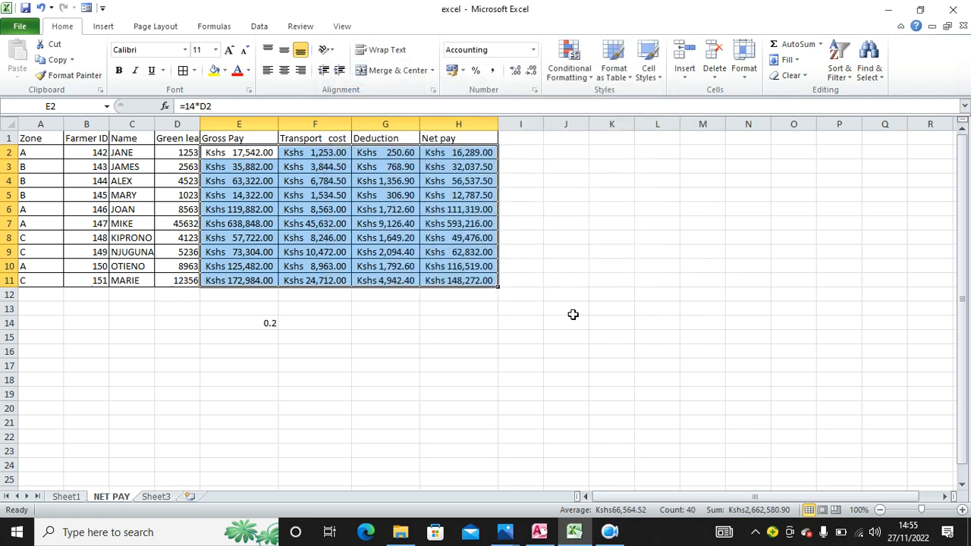
# Switch to the exam paper image in Photos, check question (i) on currency formatting, and close the image.
pyautogui.moveTo(504, 532)
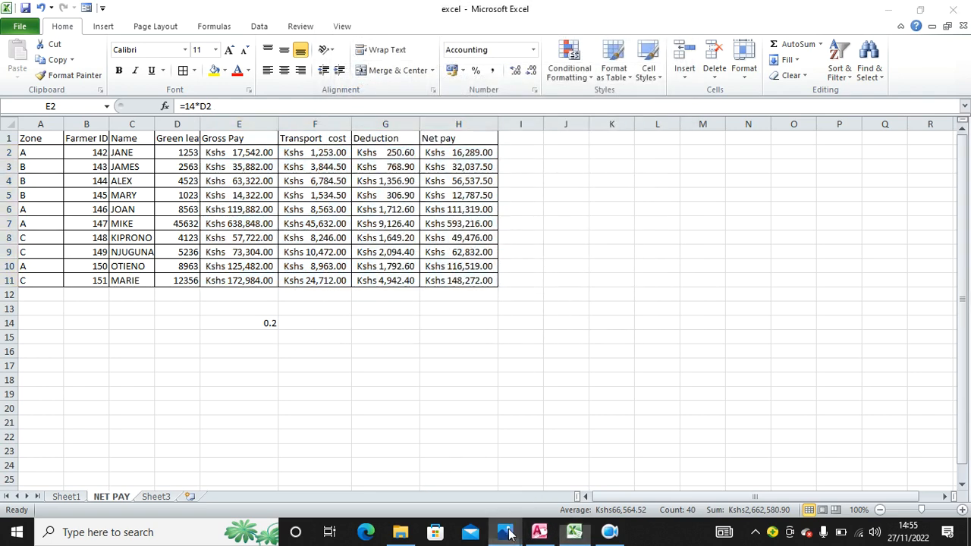
pyautogui.click(563, 465)
pyautogui.scroll(-2, 481, 340)
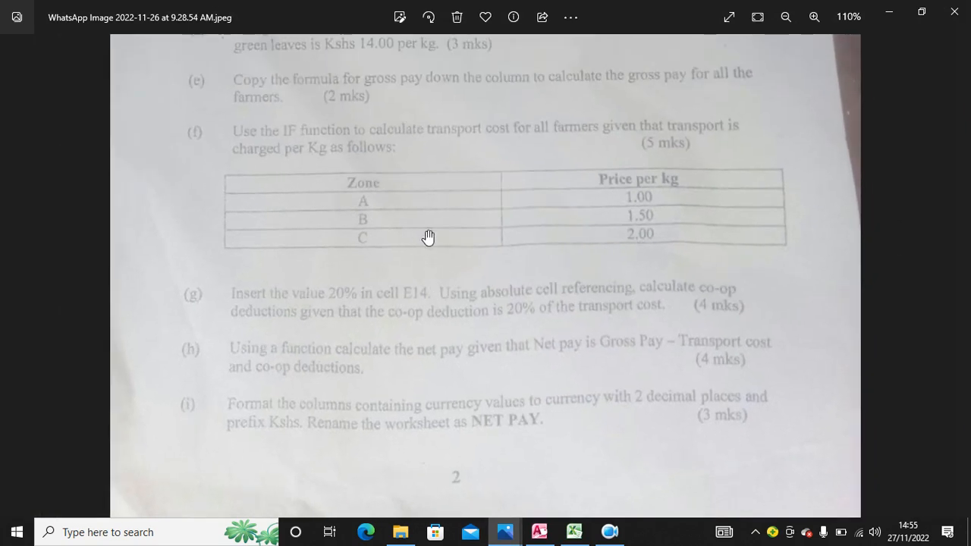
pyautogui.click(947, 21)
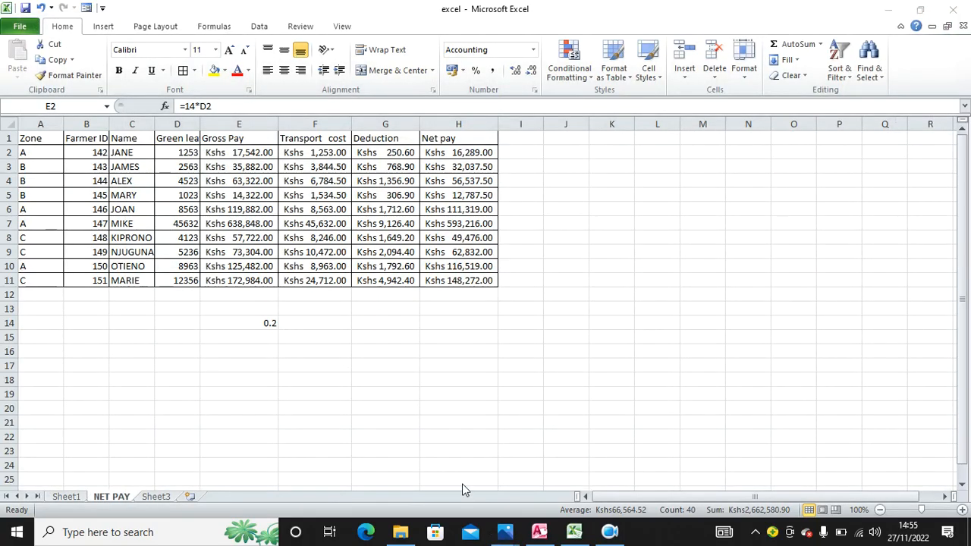
# Open WhatsApp Image 2022-11-26 at 9.28.51 AM from the friends kamisinga folder and read questions (j) to (m).
pyautogui.click(401, 532)
pyautogui.click(325, 104)
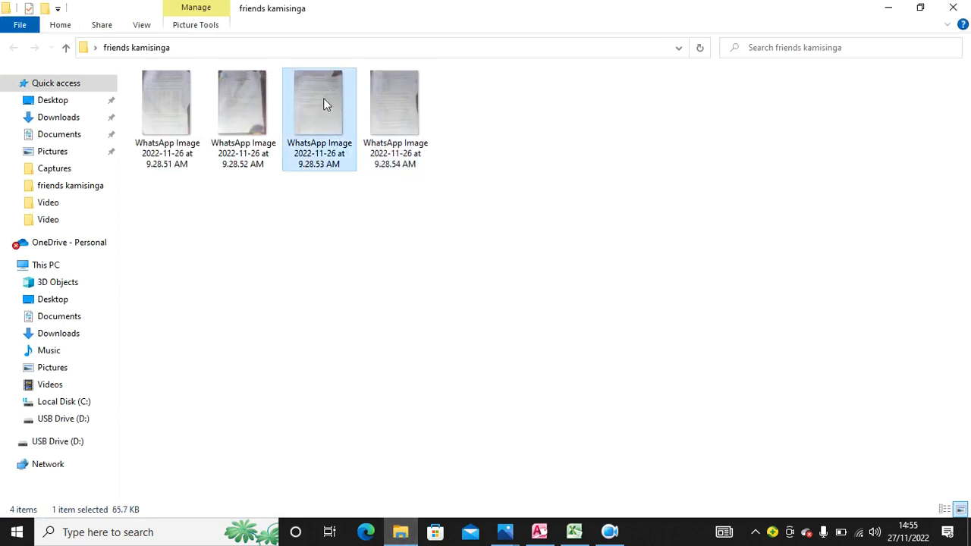
pyautogui.doubleClick(321, 98)
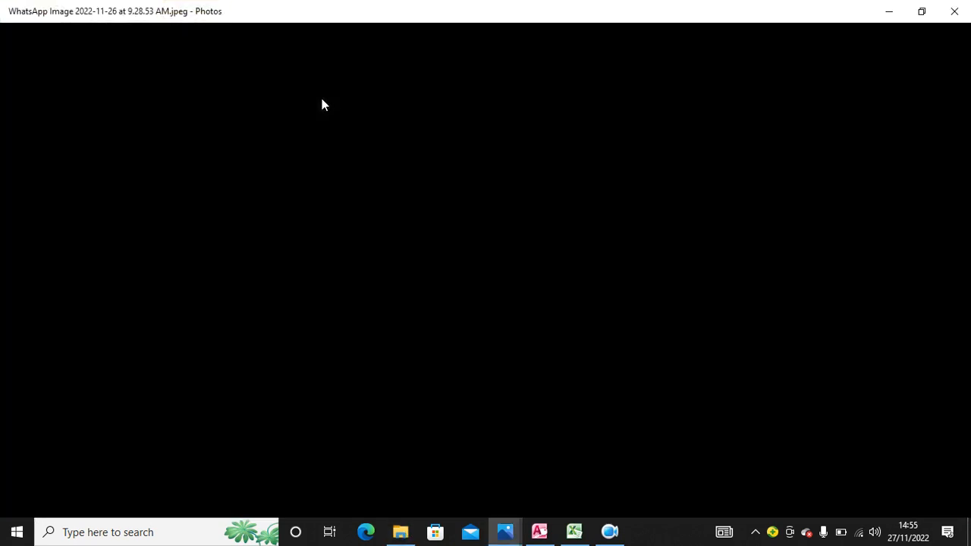
pyautogui.click(954, 15)
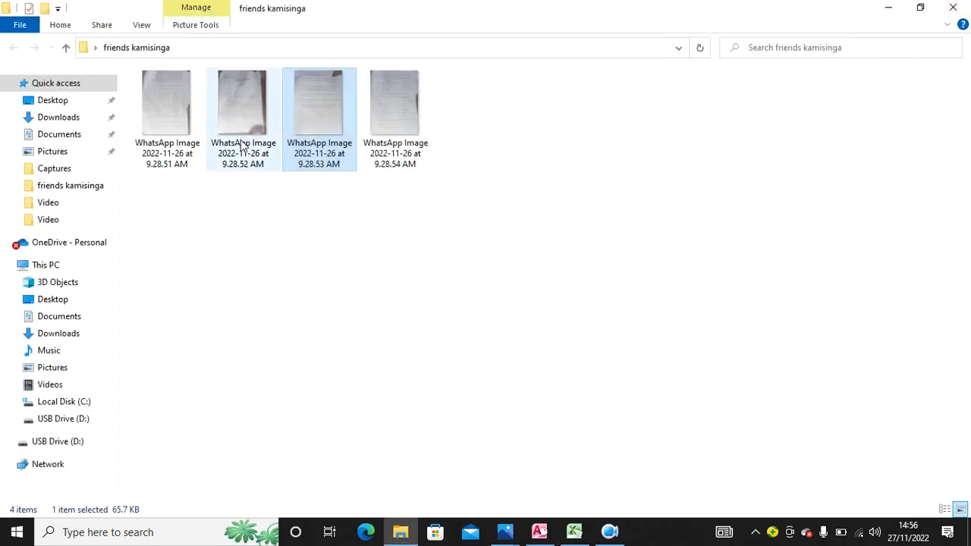
pyautogui.click(164, 108)
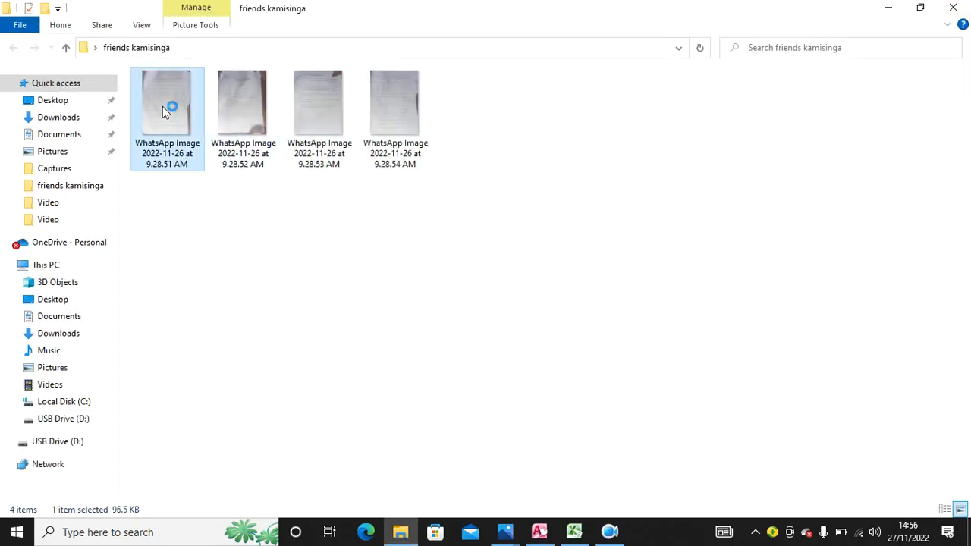
pyautogui.press('Return')
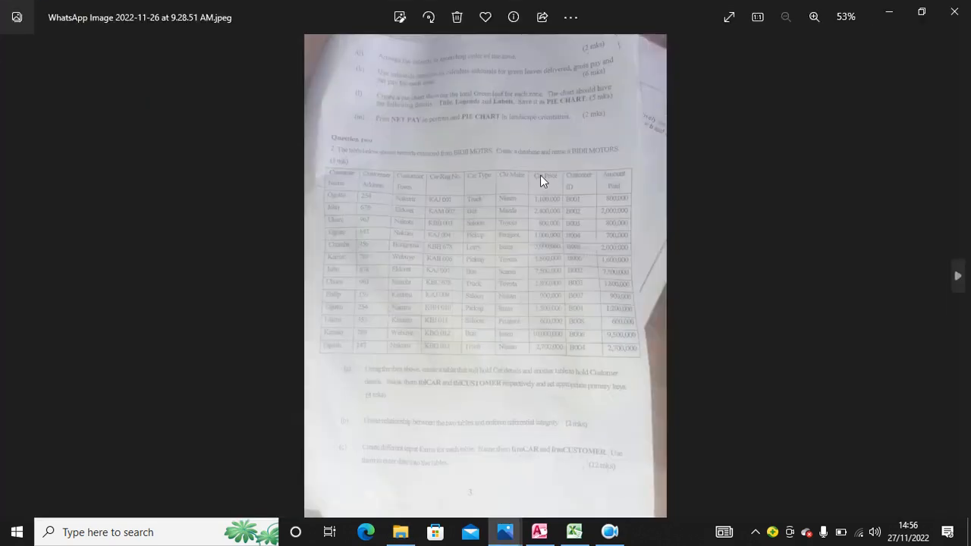
pyautogui.scroll(3, 487, 204)
pyautogui.moveTo(485, 161); pyautogui.dragTo(418, 295)
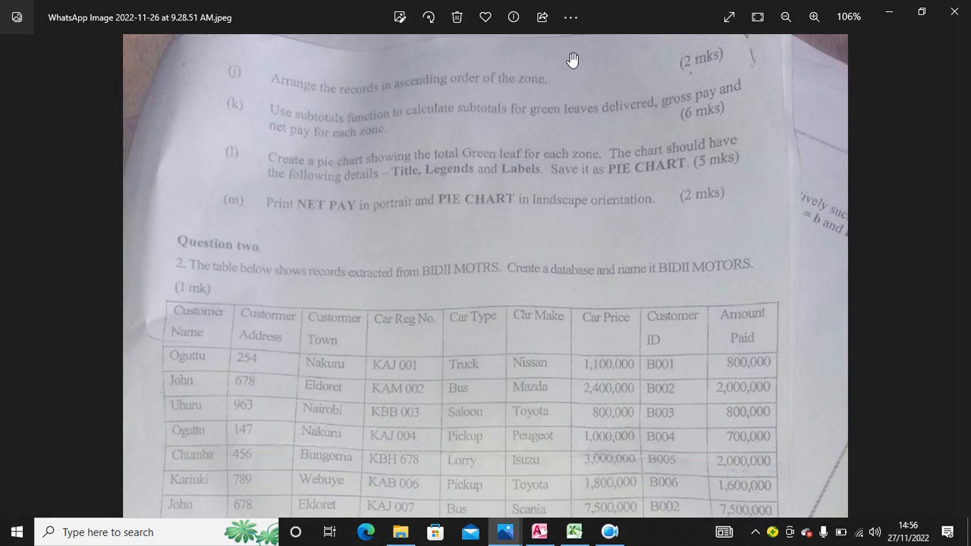
# Return to Excel and sort the farmers table A1:H11 by Zone from A to Z.
pyautogui.click(574, 532)
pyautogui.moveTo(32, 138); pyautogui.dragTo(472, 280)
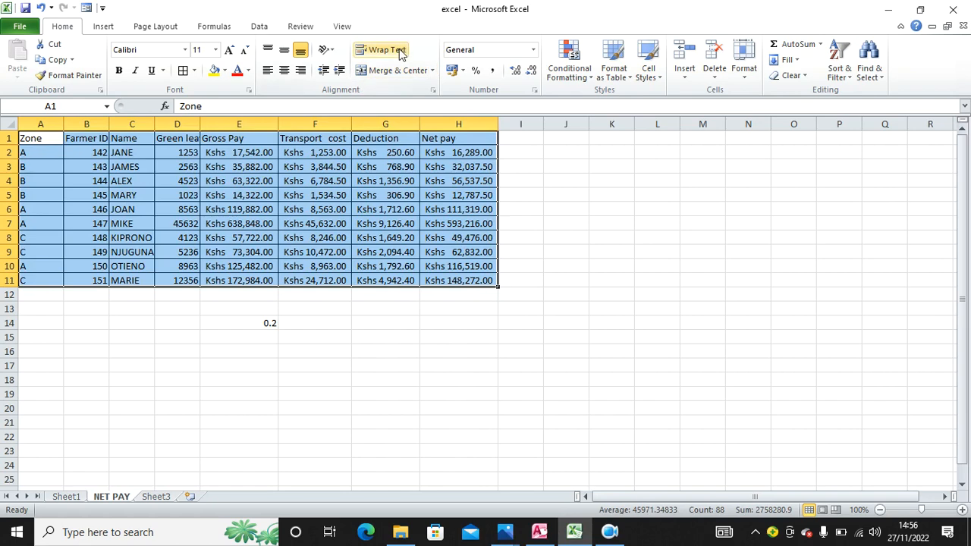
pyautogui.click(270, 29)
pyautogui.click(333, 65)
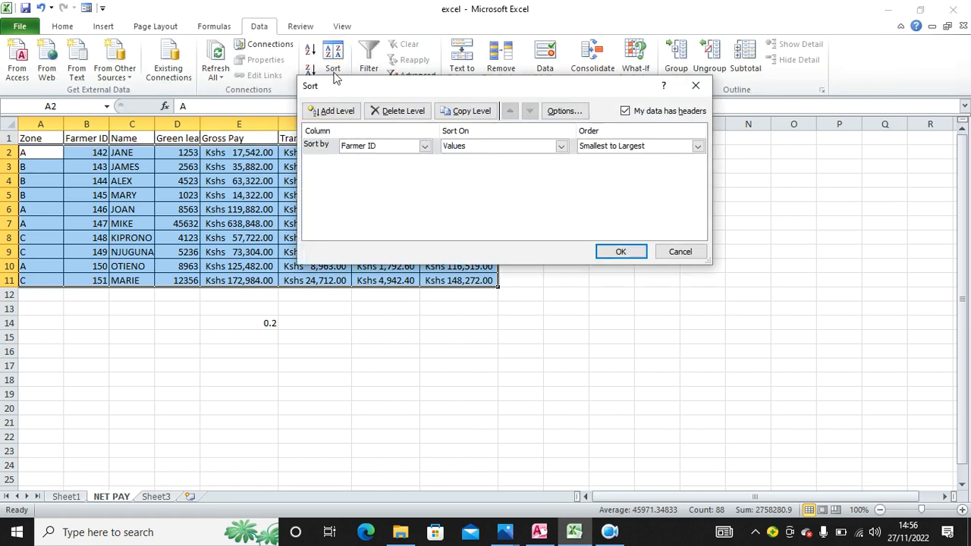
pyautogui.click(425, 146)
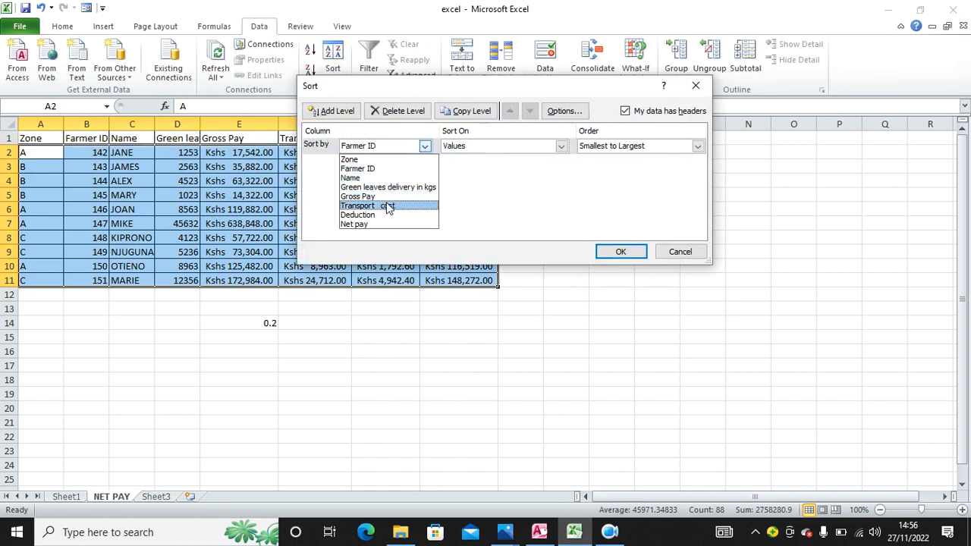
pyautogui.click(356, 159)
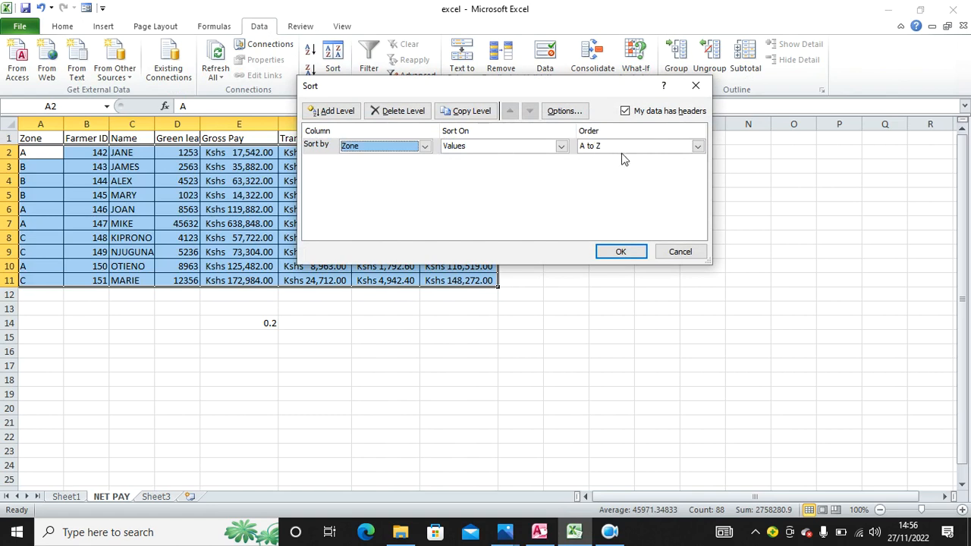
pyautogui.click(622, 251)
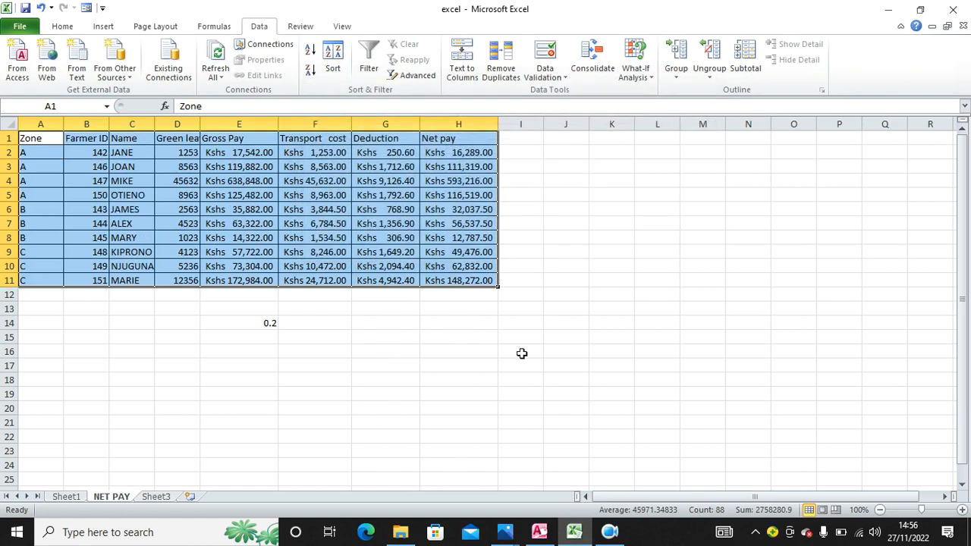
# Read question (k) on zone subtotals in the exam paper image in Photos, and return to Excel.
pyautogui.click(505, 532)
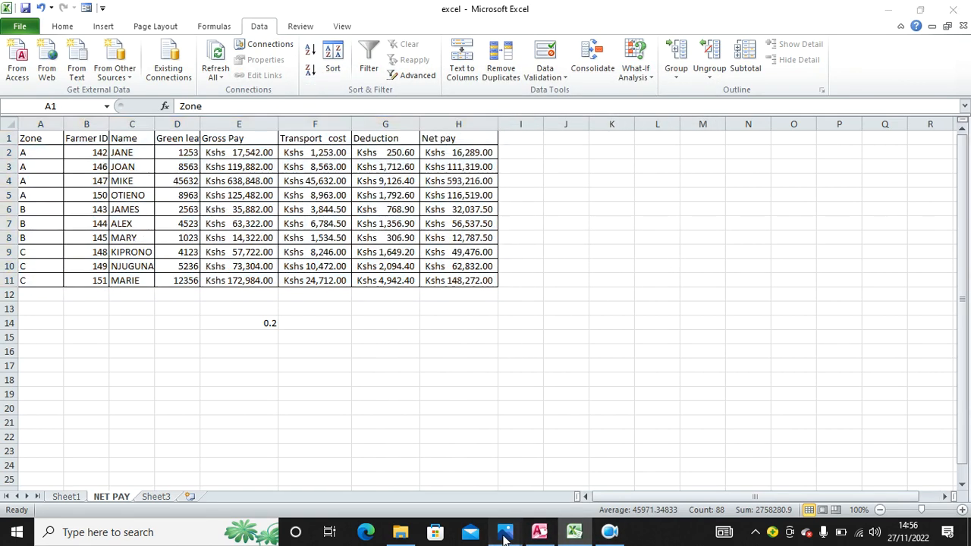
pyautogui.click(612, 459)
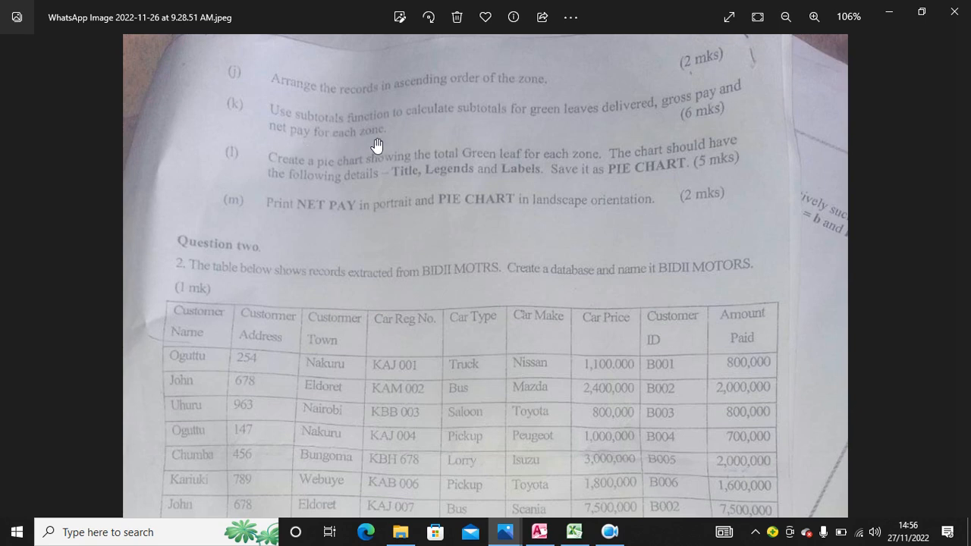
pyautogui.click(565, 530)
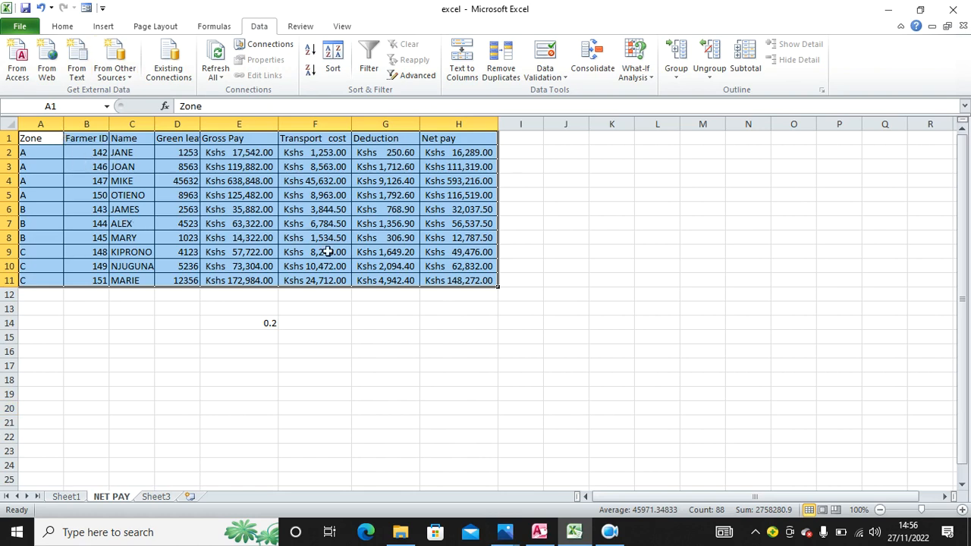
# Add Sum subtotals of Net pay at each change in Zone, and autofit column H.
pyautogui.click(739, 64)
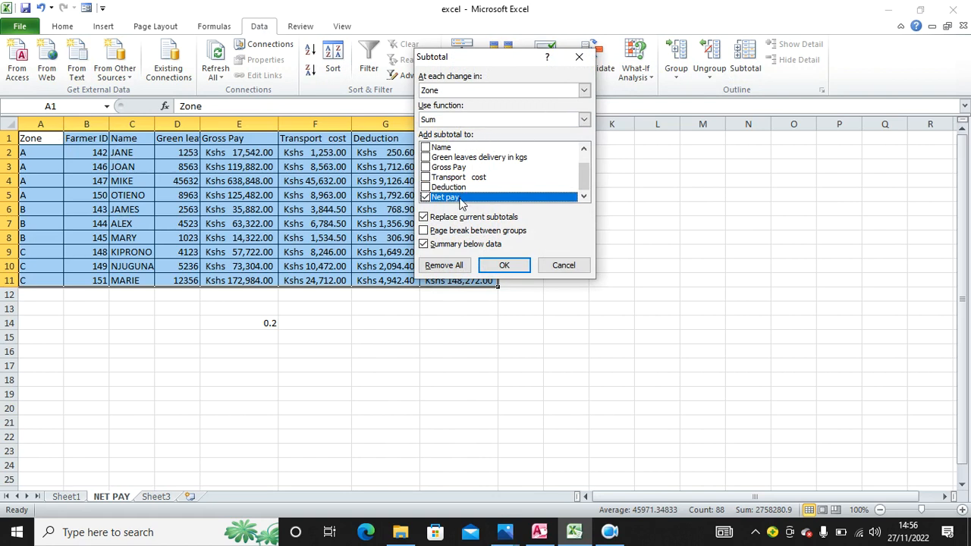
pyautogui.click(503, 265)
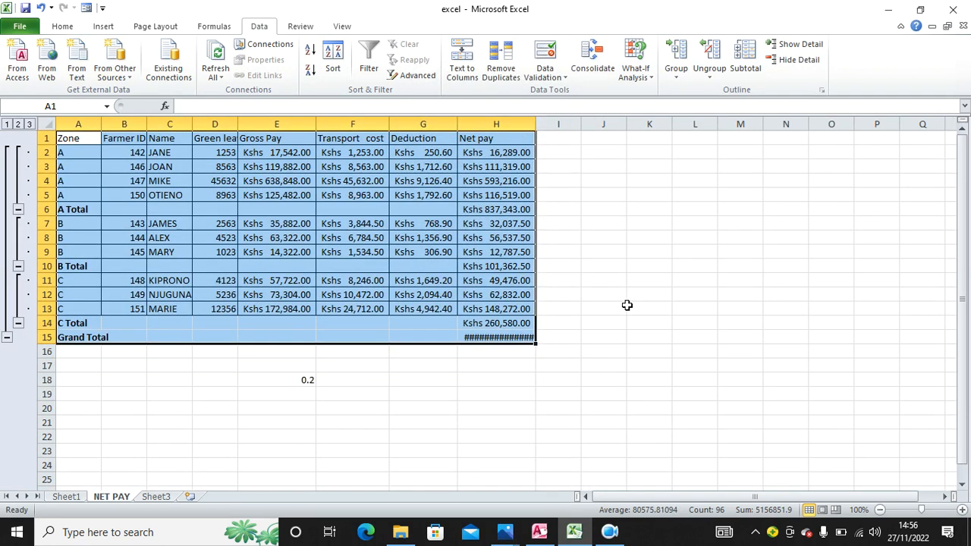
pyautogui.doubleClick(535, 124)
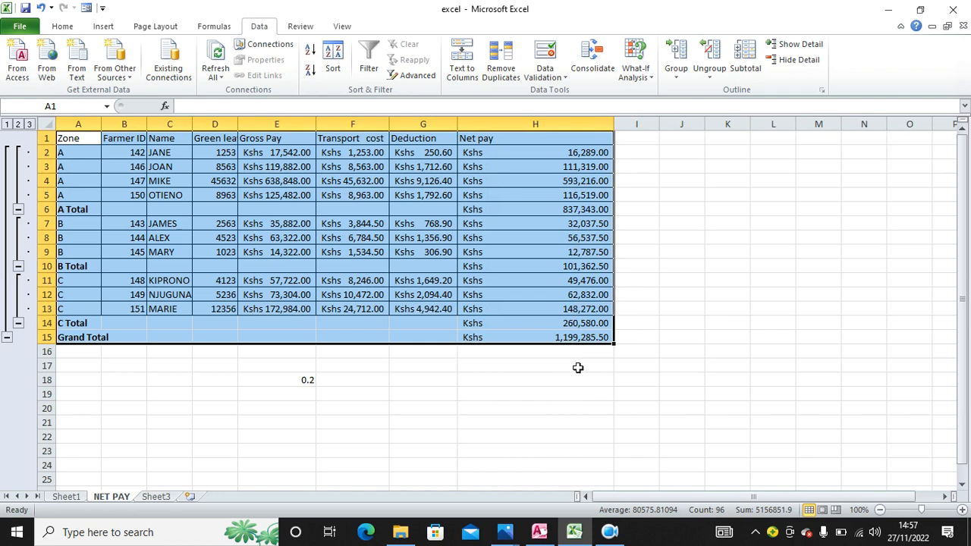
# Read question (l) on the Green leaf pie chart in the exam paper image in Photos, and return to Excel.
pyautogui.moveTo(504, 531)
pyautogui.click(500, 440)
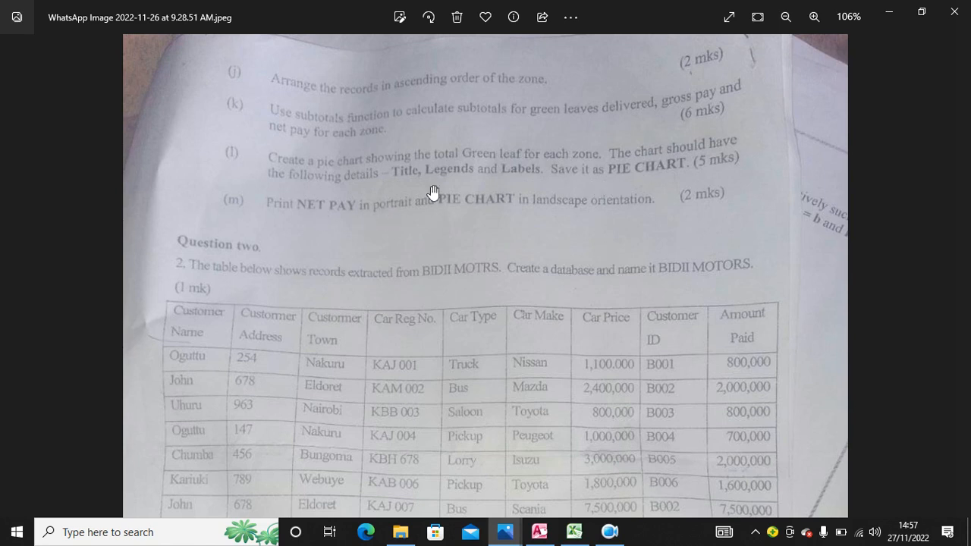
pyautogui.click(574, 532)
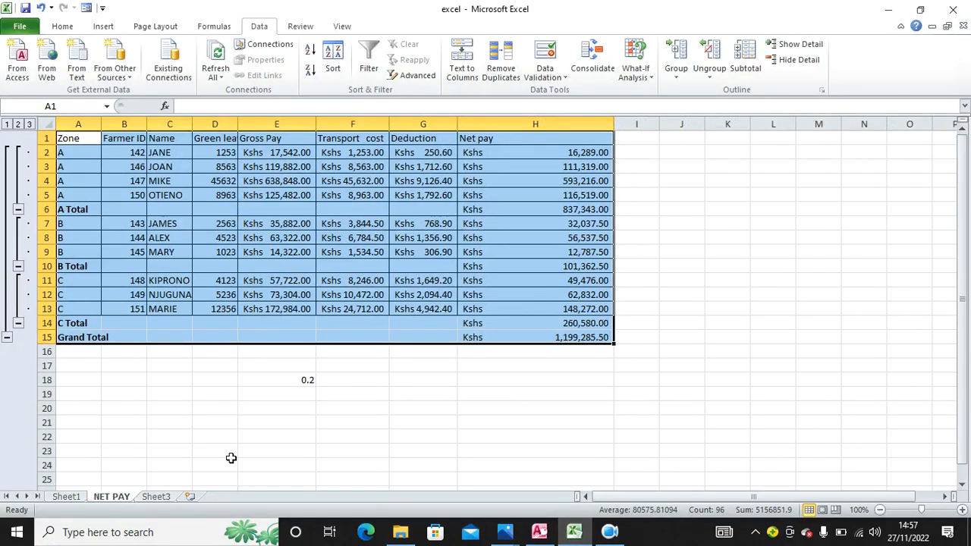
# On Sheet1, insert an exploded 3-D pie chart of Green leaves delivery in kgs by Zone, using A1:A10 and D1:D10.
pyautogui.click(66, 496)
pyautogui.click(235, 394)
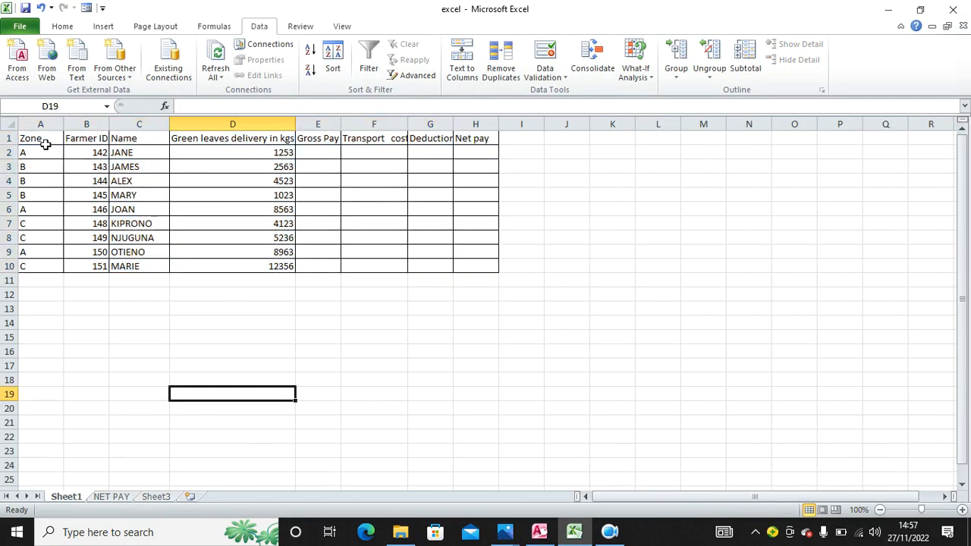
pyautogui.moveTo(40, 137); pyautogui.dragTo(45, 260)
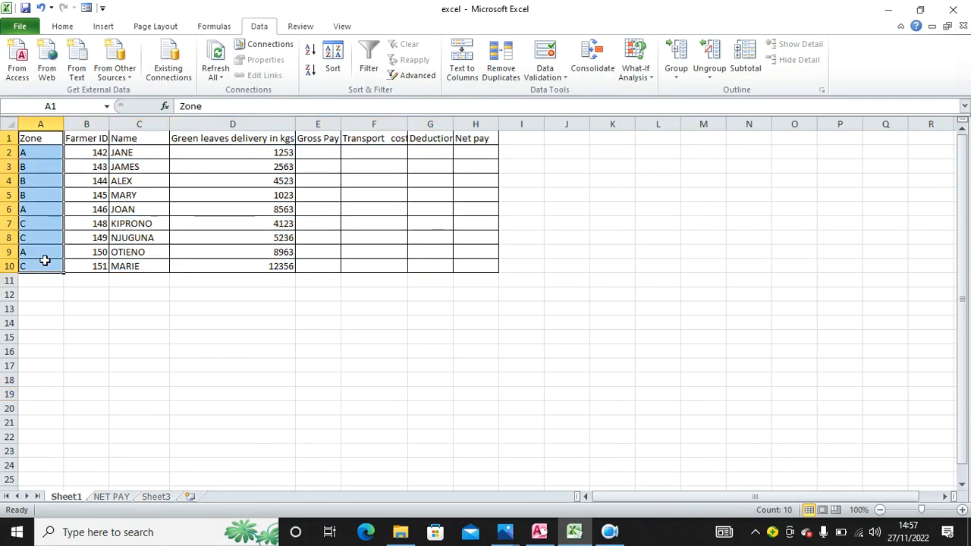
pyautogui.moveTo(220, 142); pyautogui.dragTo(250, 266)
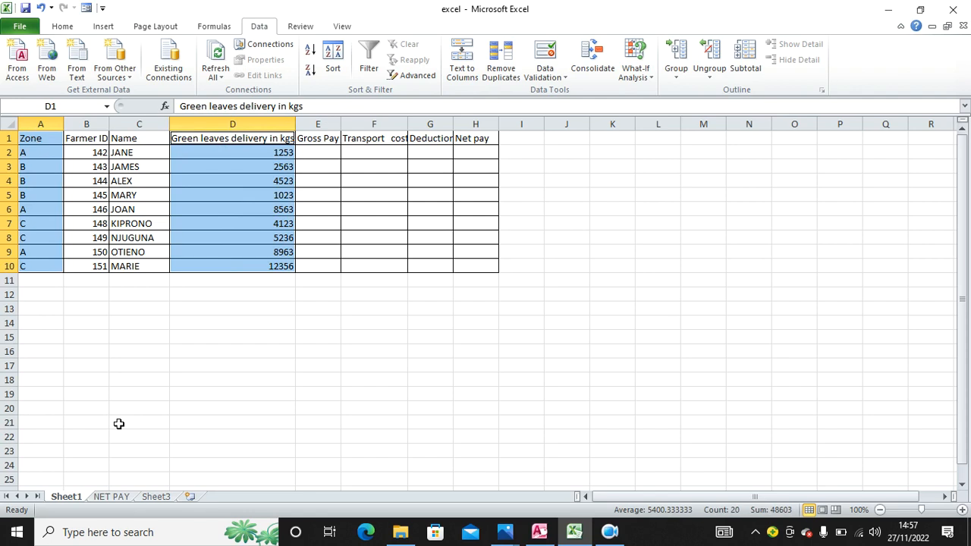
pyautogui.click(103, 26)
pyautogui.click(331, 76)
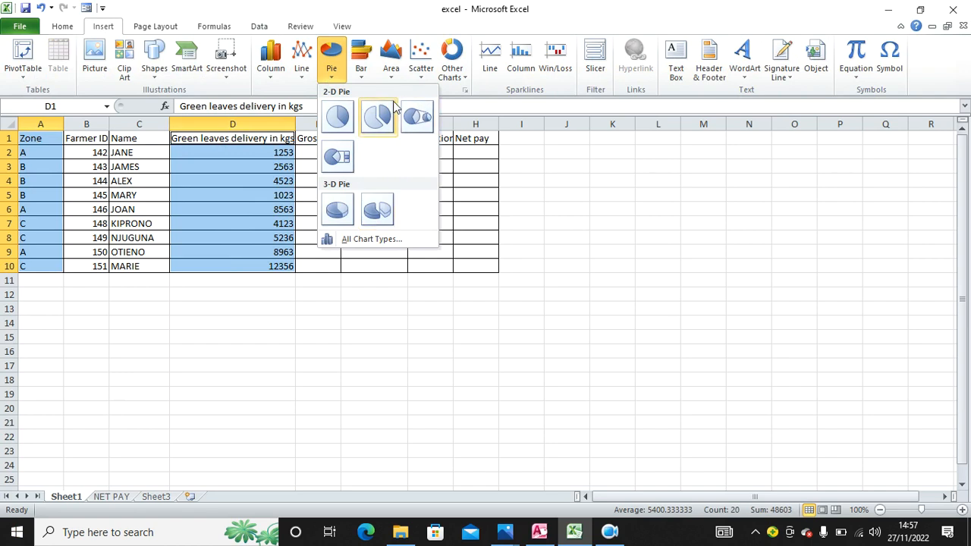
pyautogui.click(375, 213)
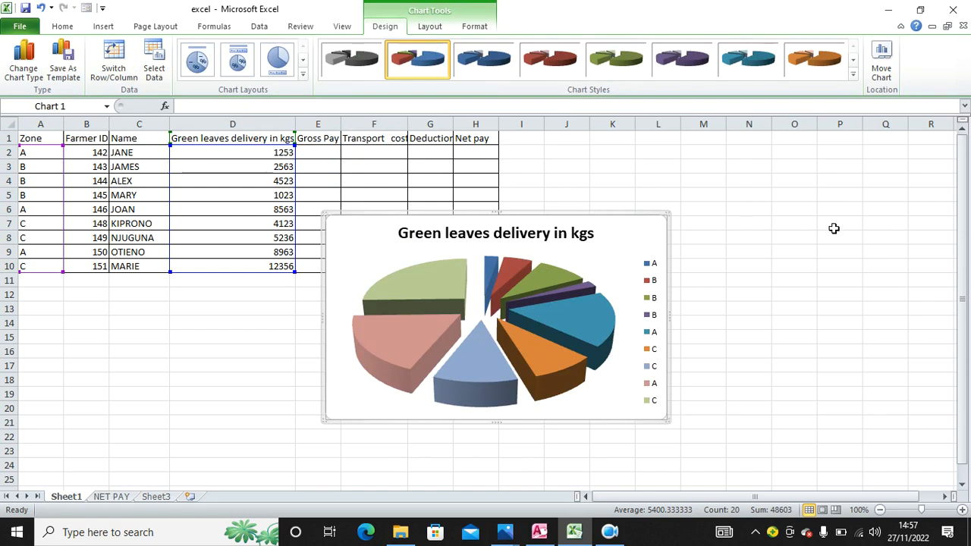
# Switch to File Explorer, open the exam image WhatsApp Image 2022-11-26 at 9.28.52 AM in Photos, and read the cover page instructions enlarged.
pyautogui.click(401, 531)
pyautogui.click(232, 112)
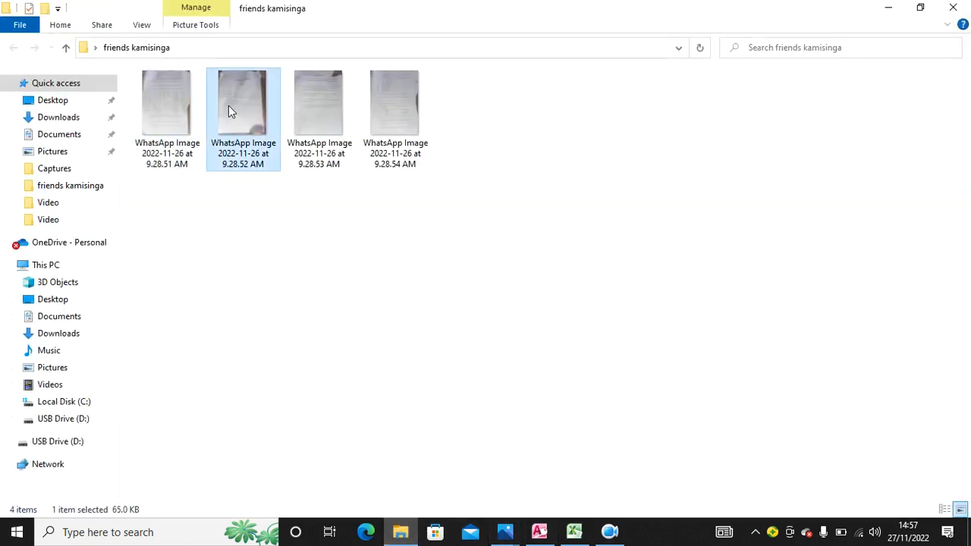
pyautogui.doubleClick(227, 105)
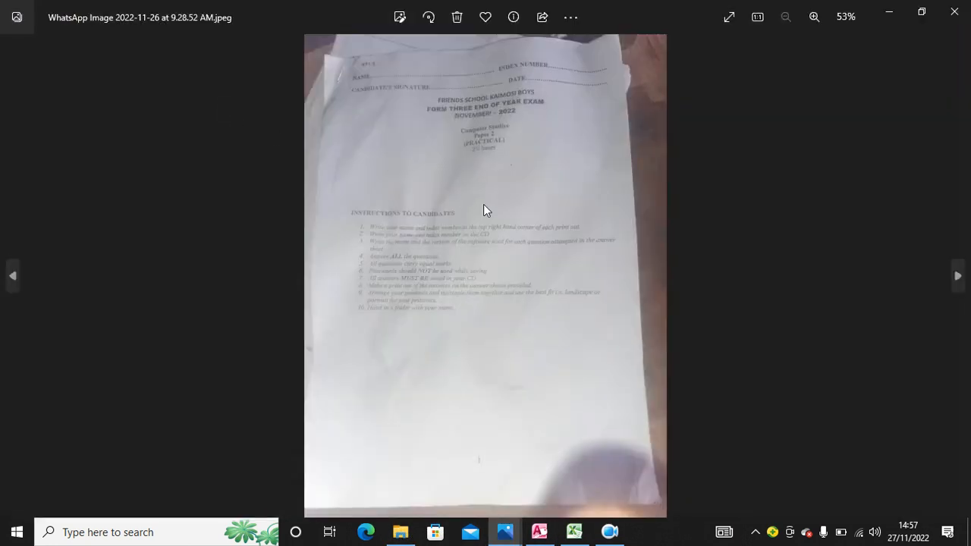
pyautogui.doubleClick(483, 206)
pyautogui.moveTo(485, 208); pyautogui.dragTo(432, 347)
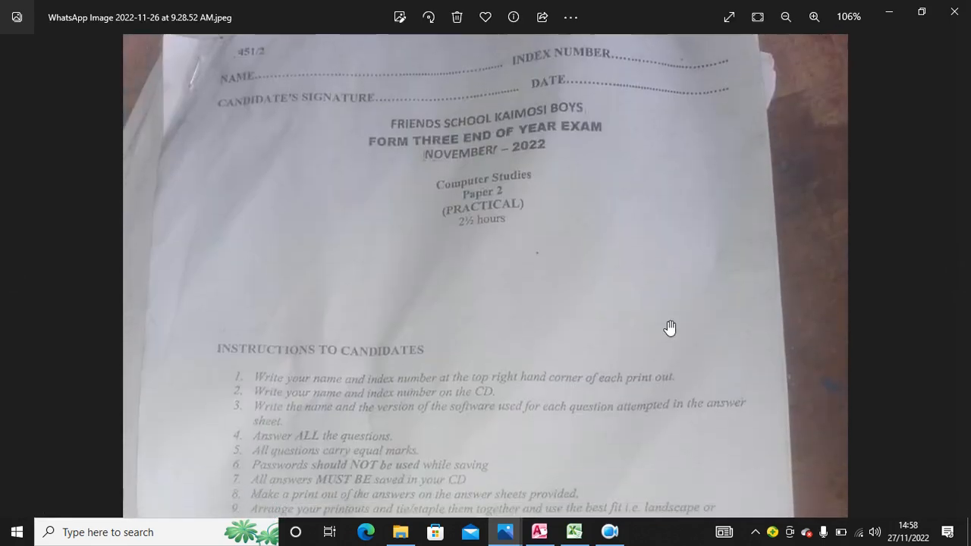